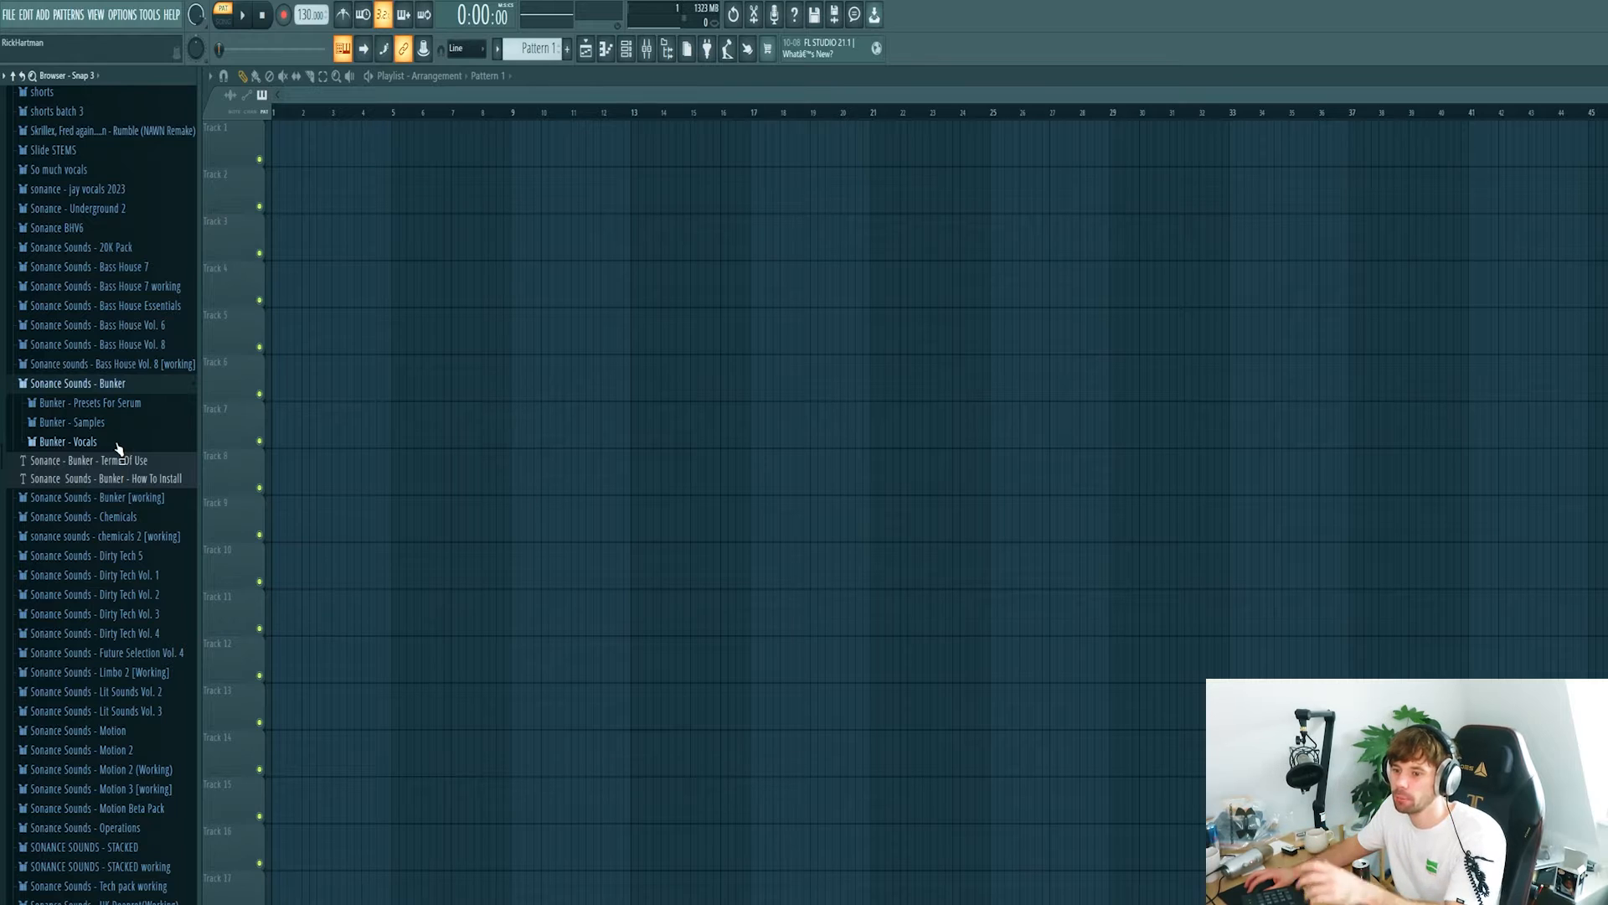
Preview wet vocals from the Bunker pack and place "The Next Day" on Track 6 at bar 17.
click(118, 446)
click(111, 482)
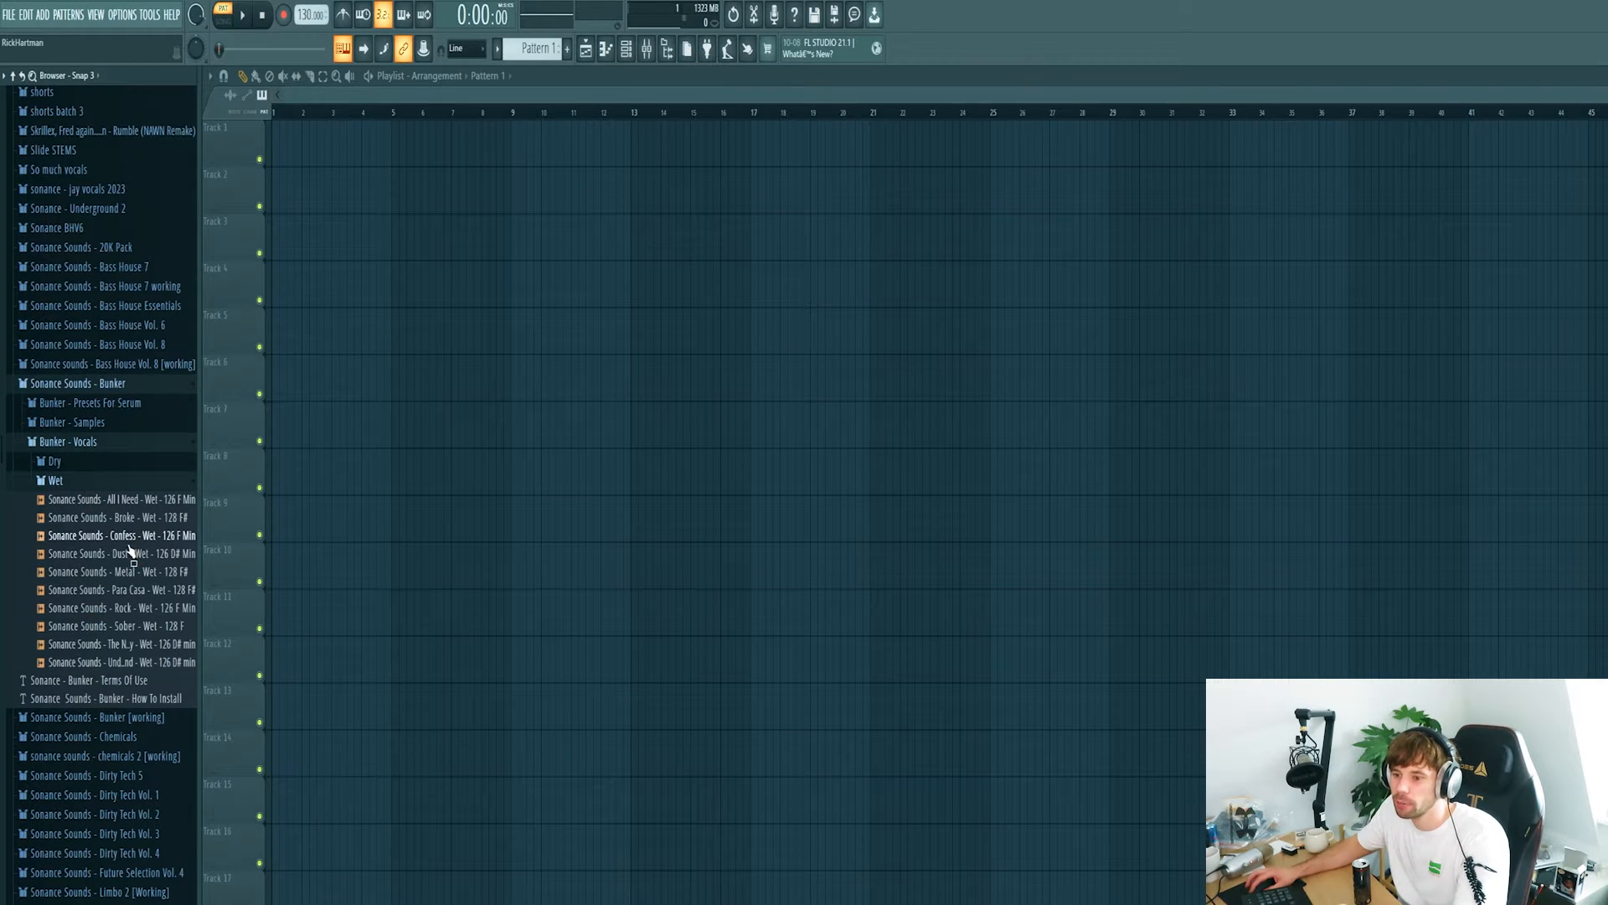
click(116, 593)
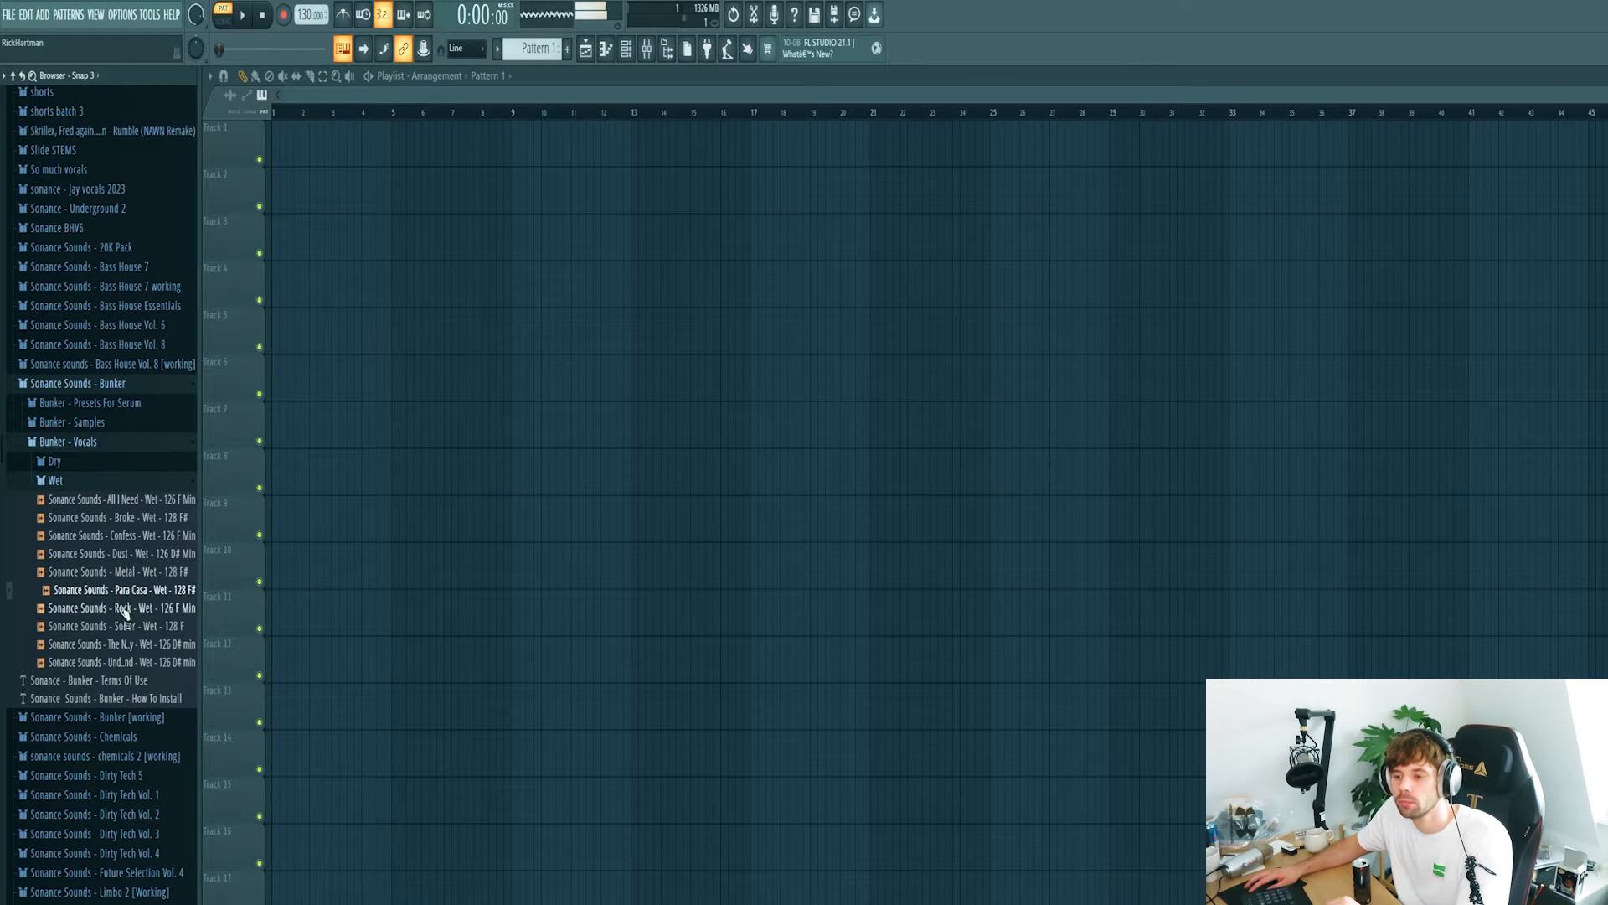
click(126, 609)
click(128, 643)
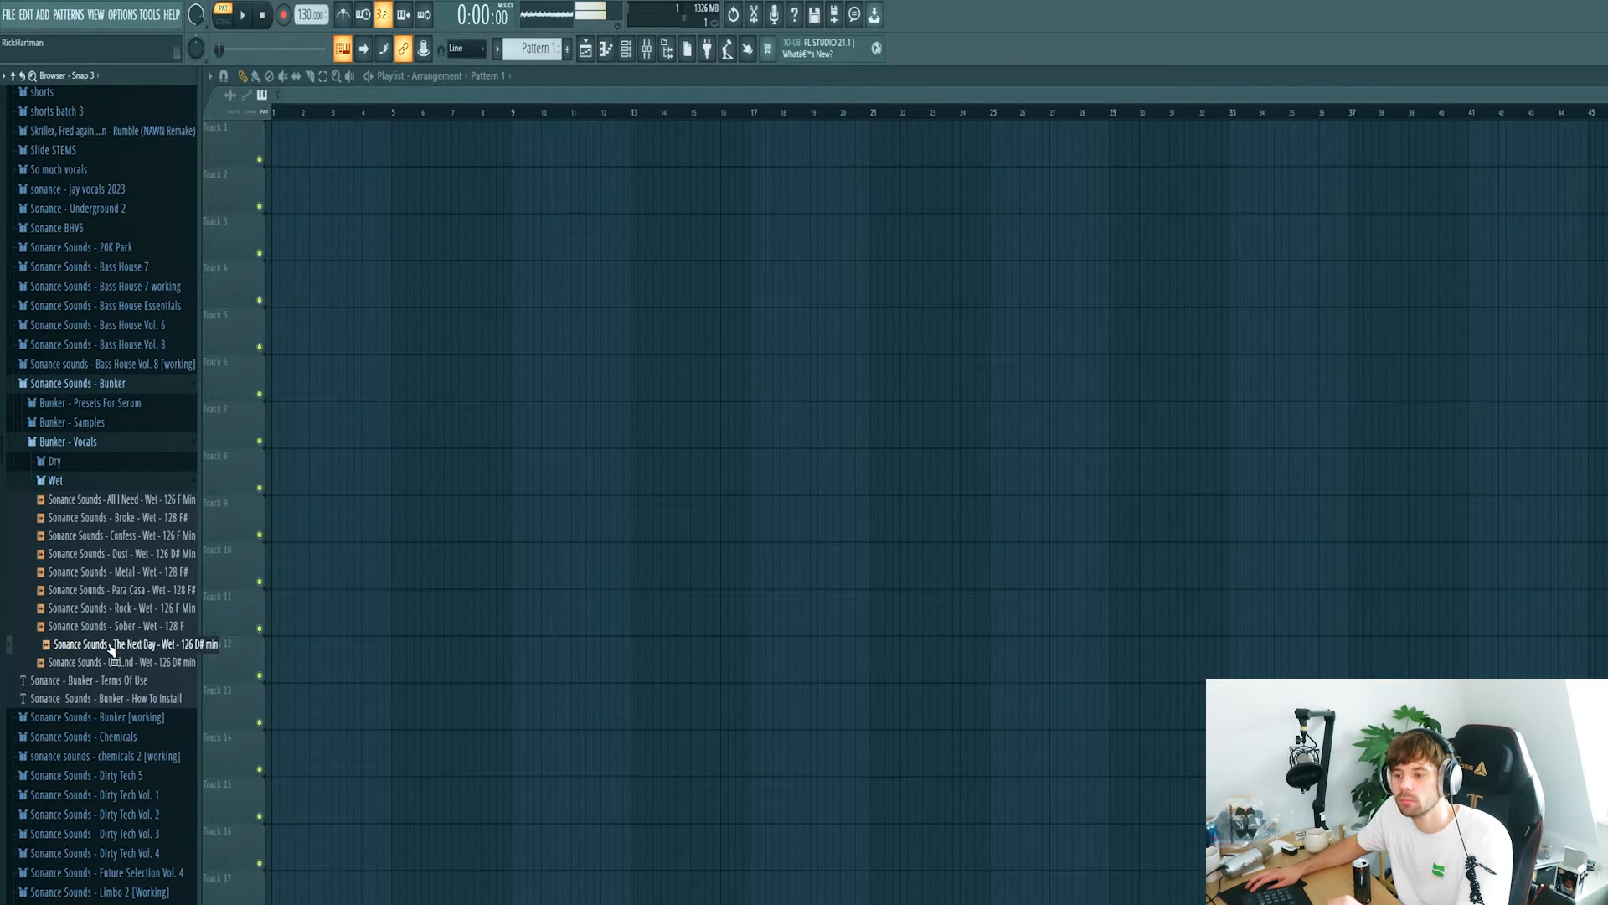
drag(111, 649, 760, 377)
Set the project tempo to 150 BPM and fit the vocal clip to it with a source tempo of 126 BPM.
drag(318, 14, 318, 1)
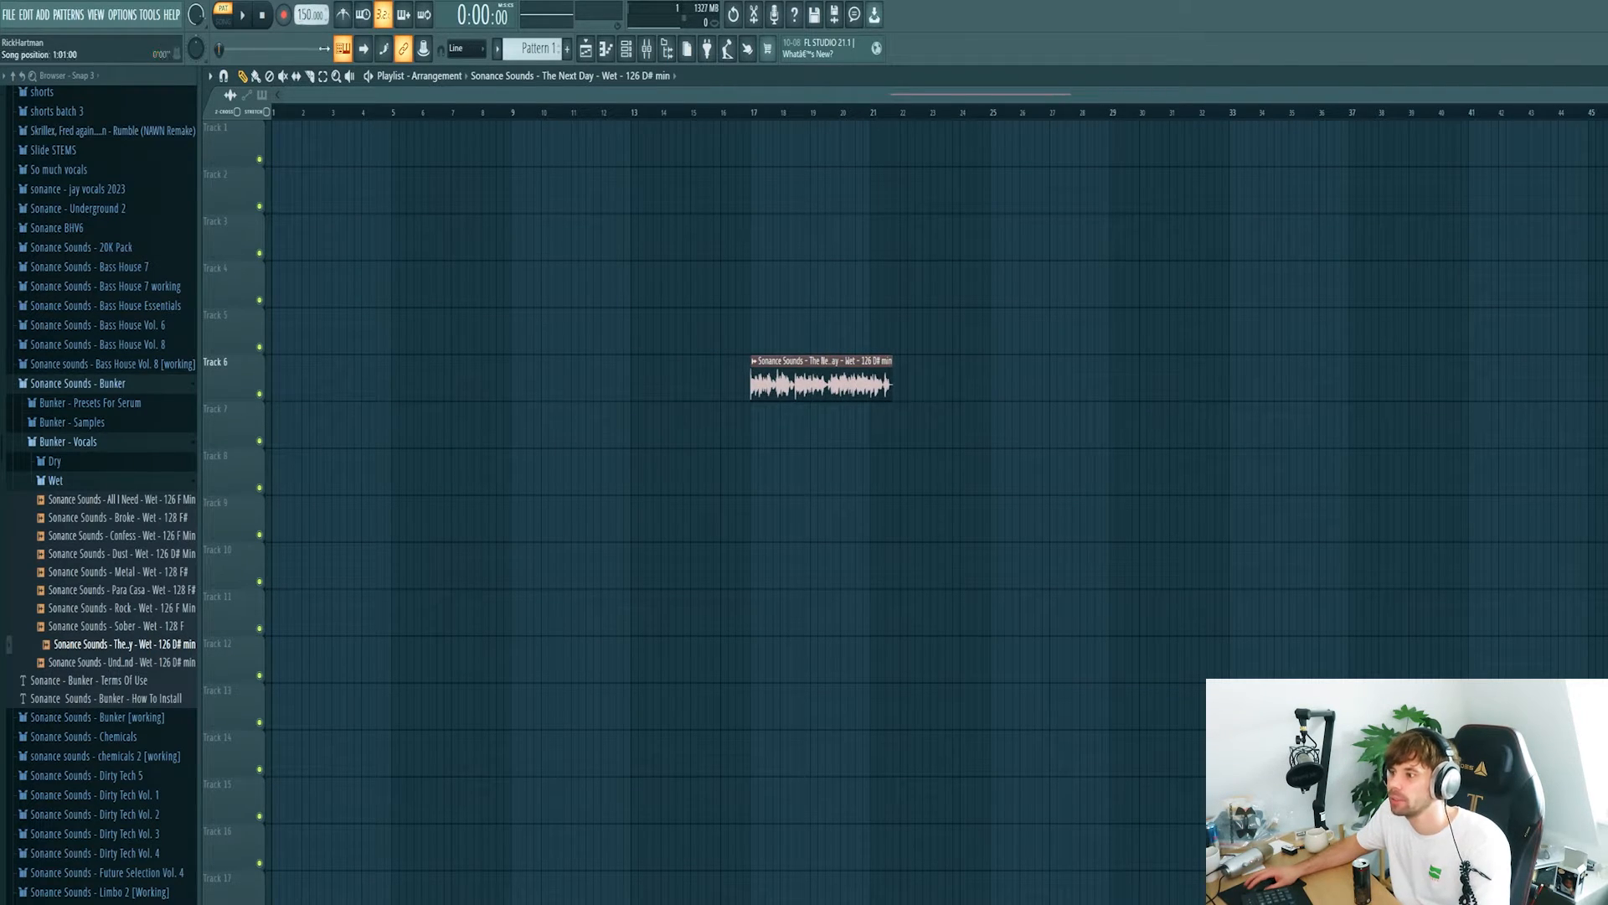
click(753, 360)
click(879, 459)
click(842, 642)
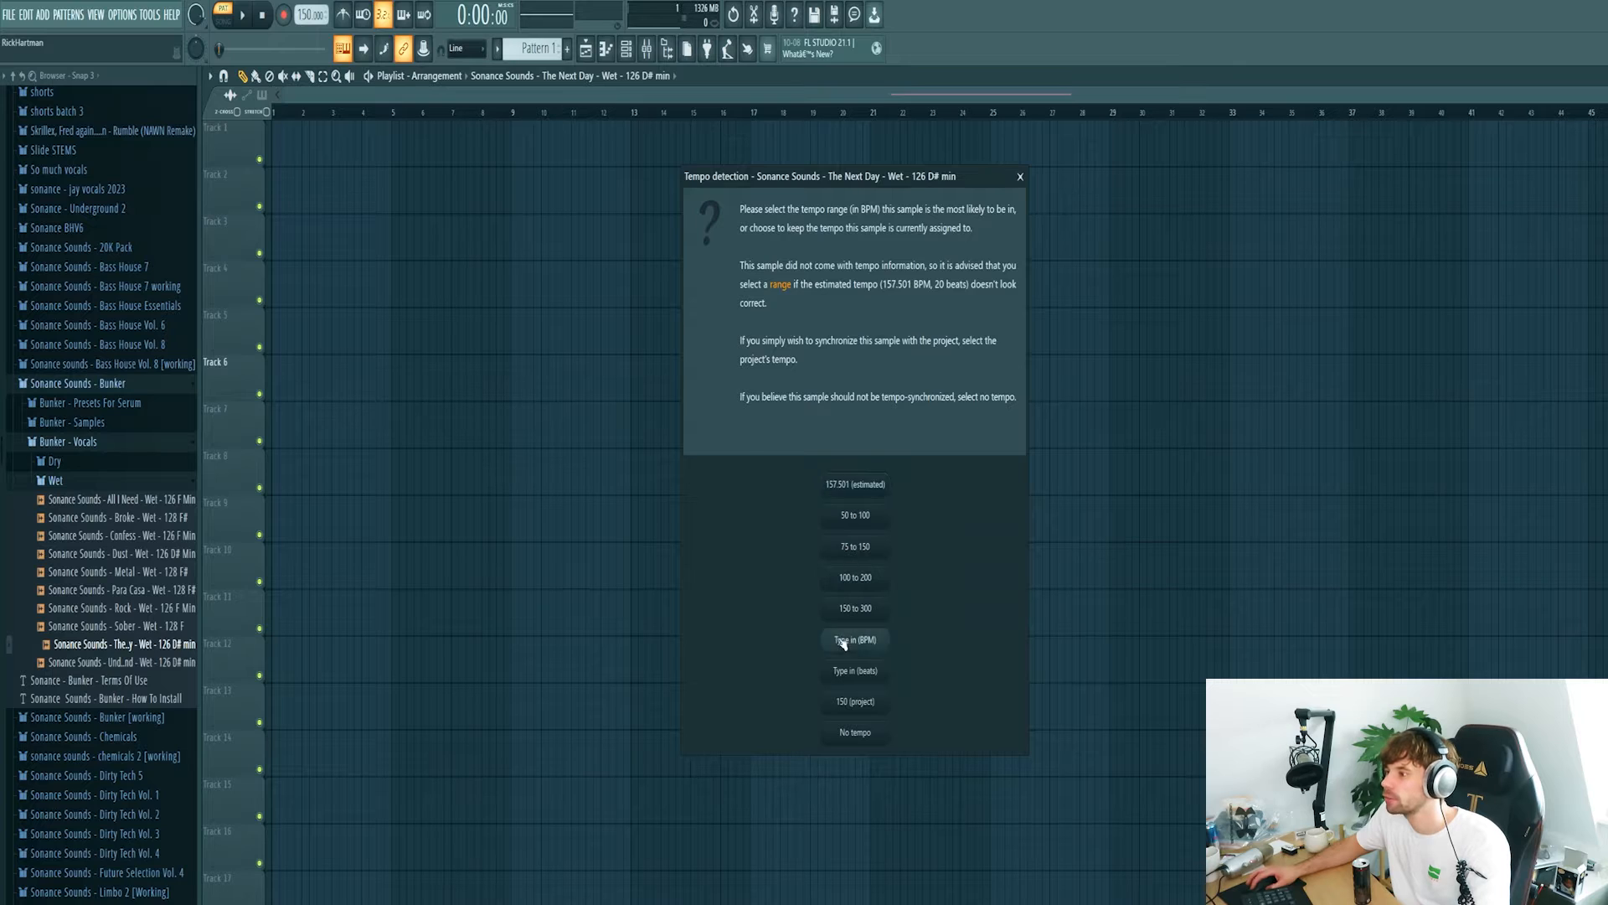
text(126)
key(Return)
Play the vocal in song mode and set the loop range over the clip, from bar 17 to bar 21.
key(l)
key(space)
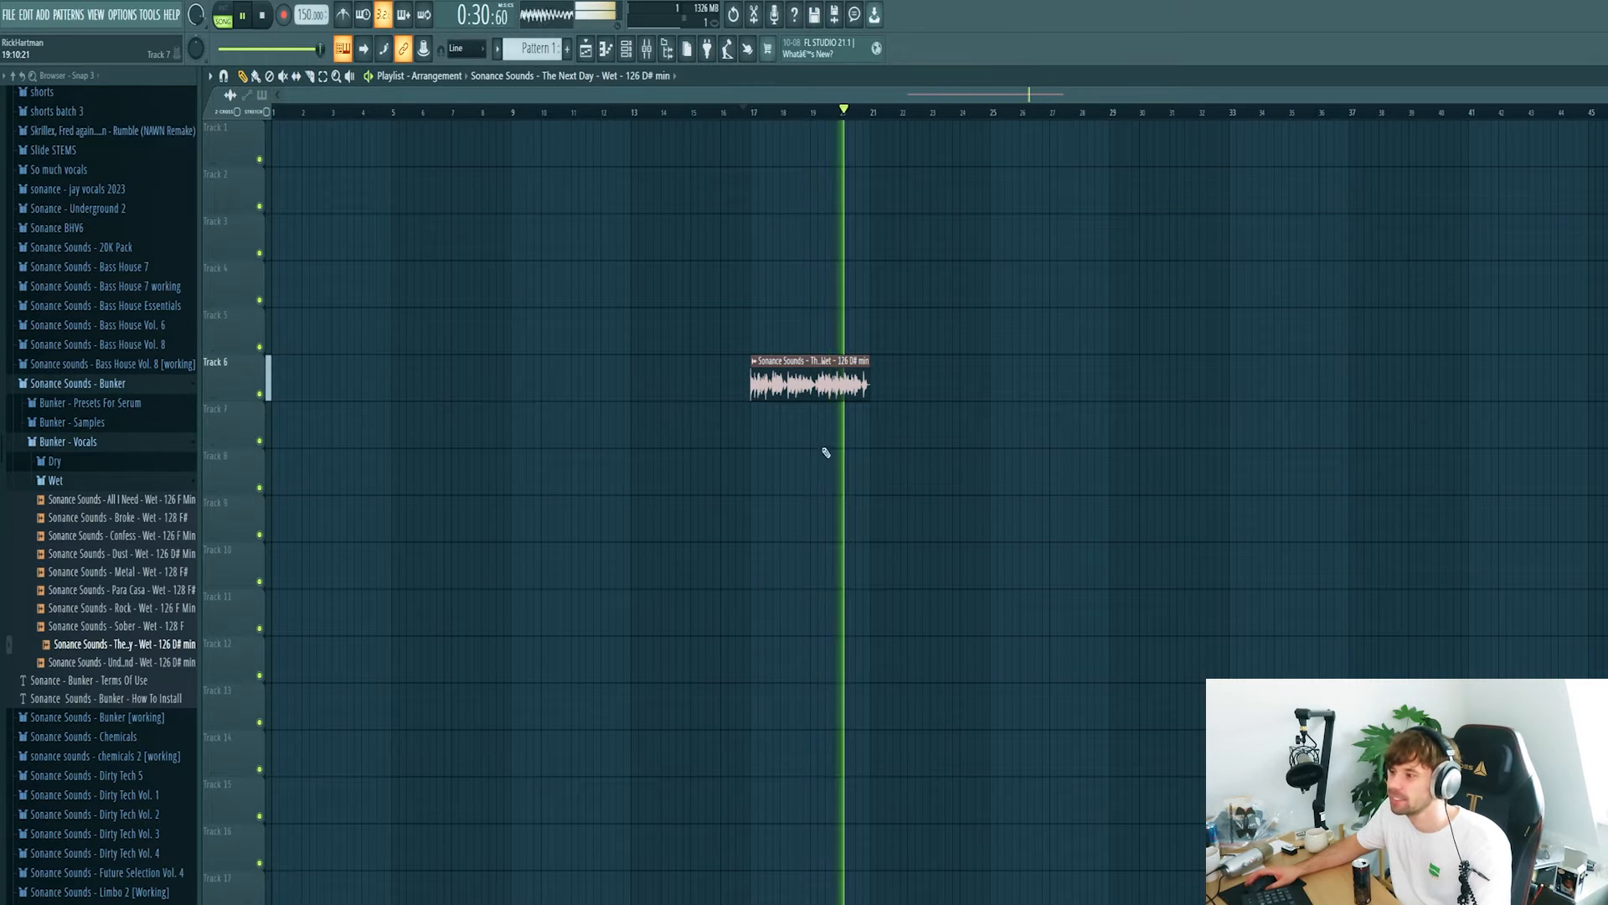
scroll(921, 445, up, 3)
drag(1142, 112, 924, 125)
key(space)
scroll(1249, 343, up, 3)
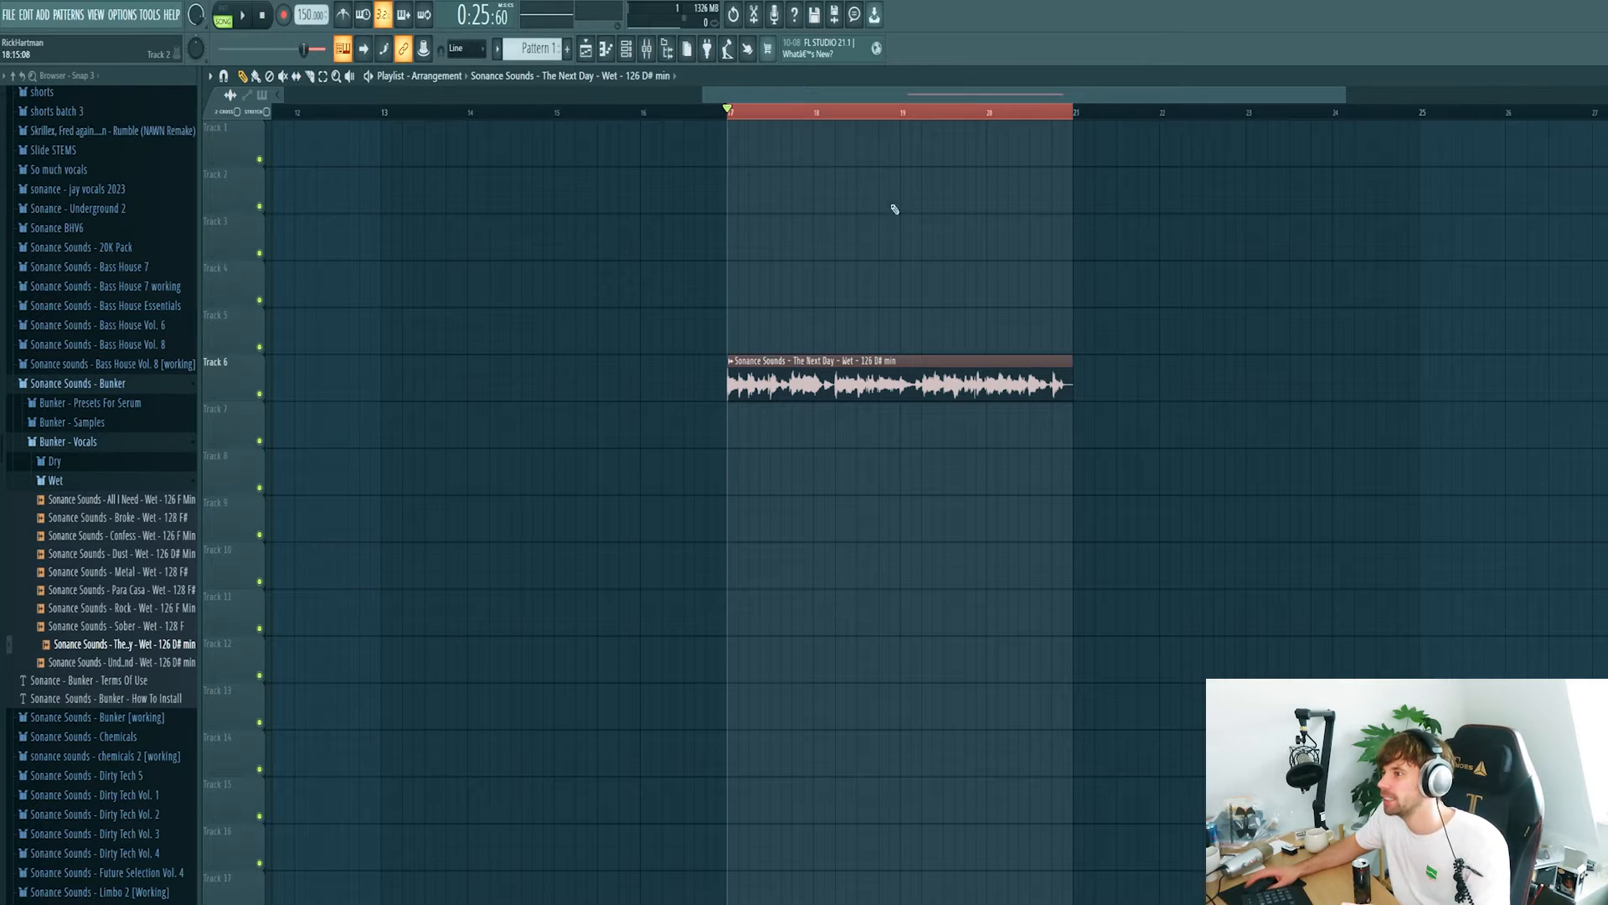
Show the Unsorted channels in the channel rack and insert a Serum instrument above the 808 Kick.
click(649, 56)
click(961, 345)
click(957, 404)
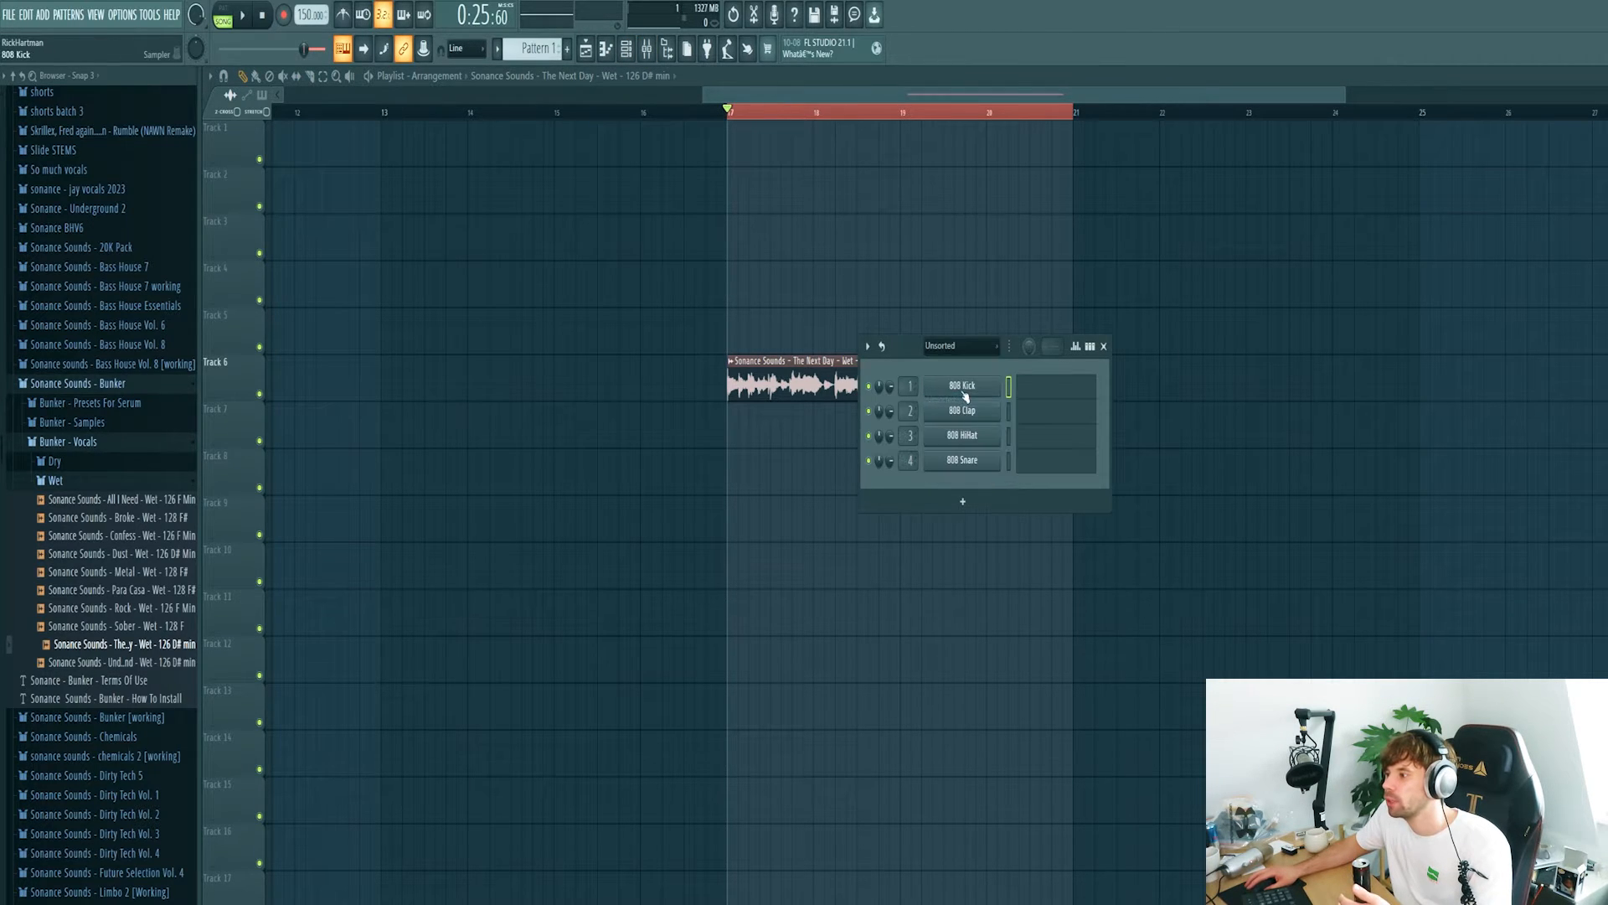
right_click(963, 395)
mouse_move(1034, 505)
click(1238, 216)
Audition bass presets from the Sonance Sounds - Bunker bank in Serum and load Bass - Rolling.
click(482, 160)
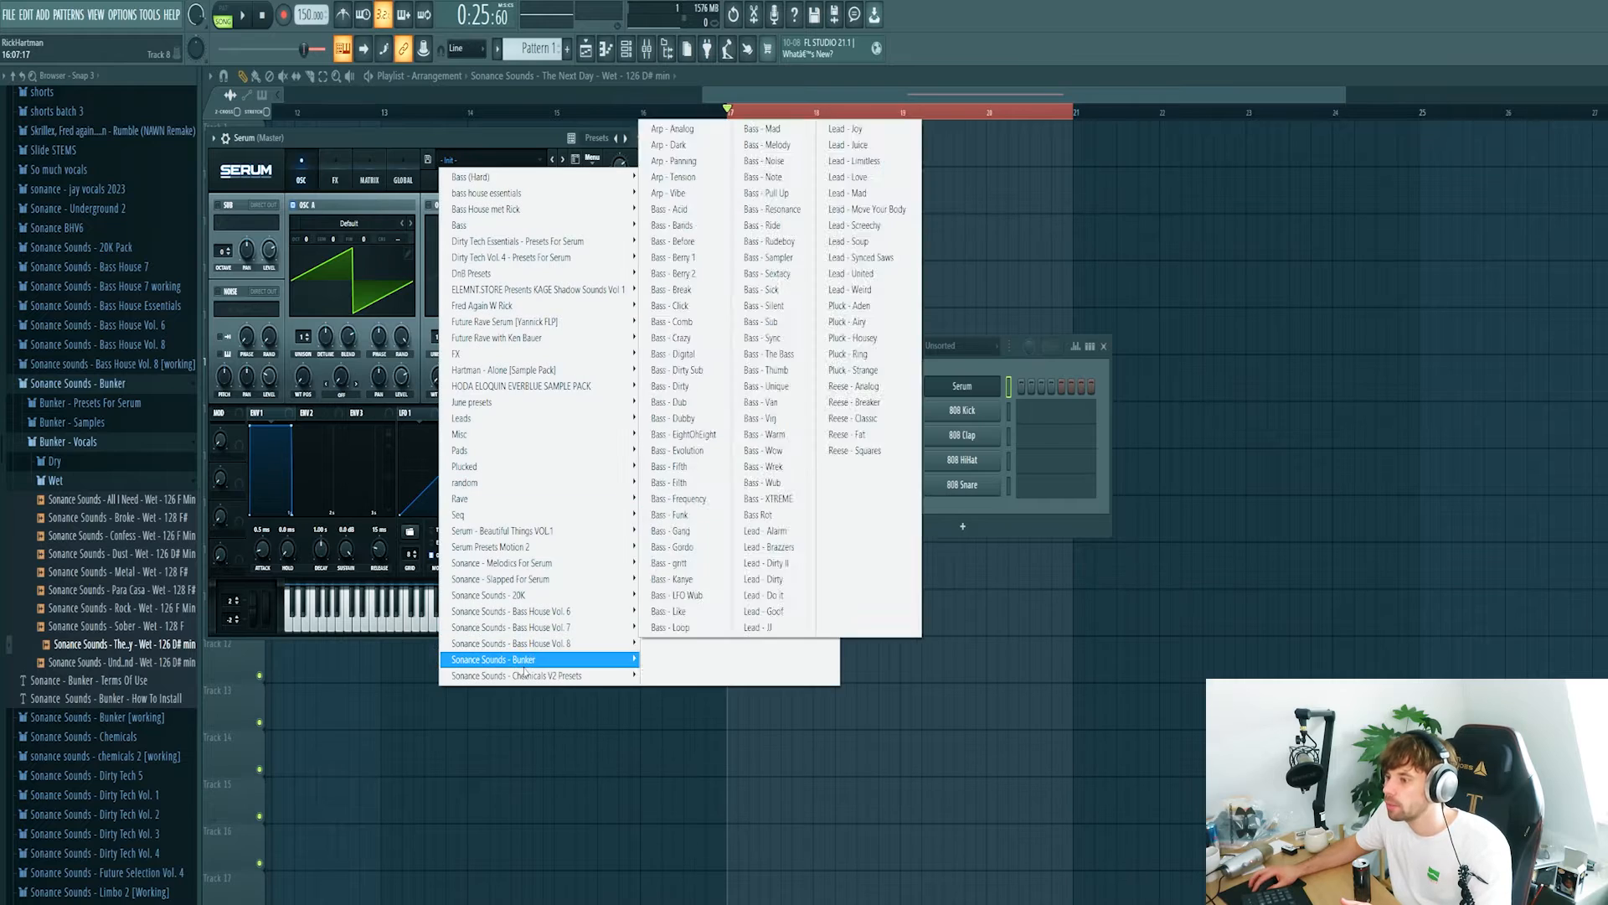
mouse_move(536, 659)
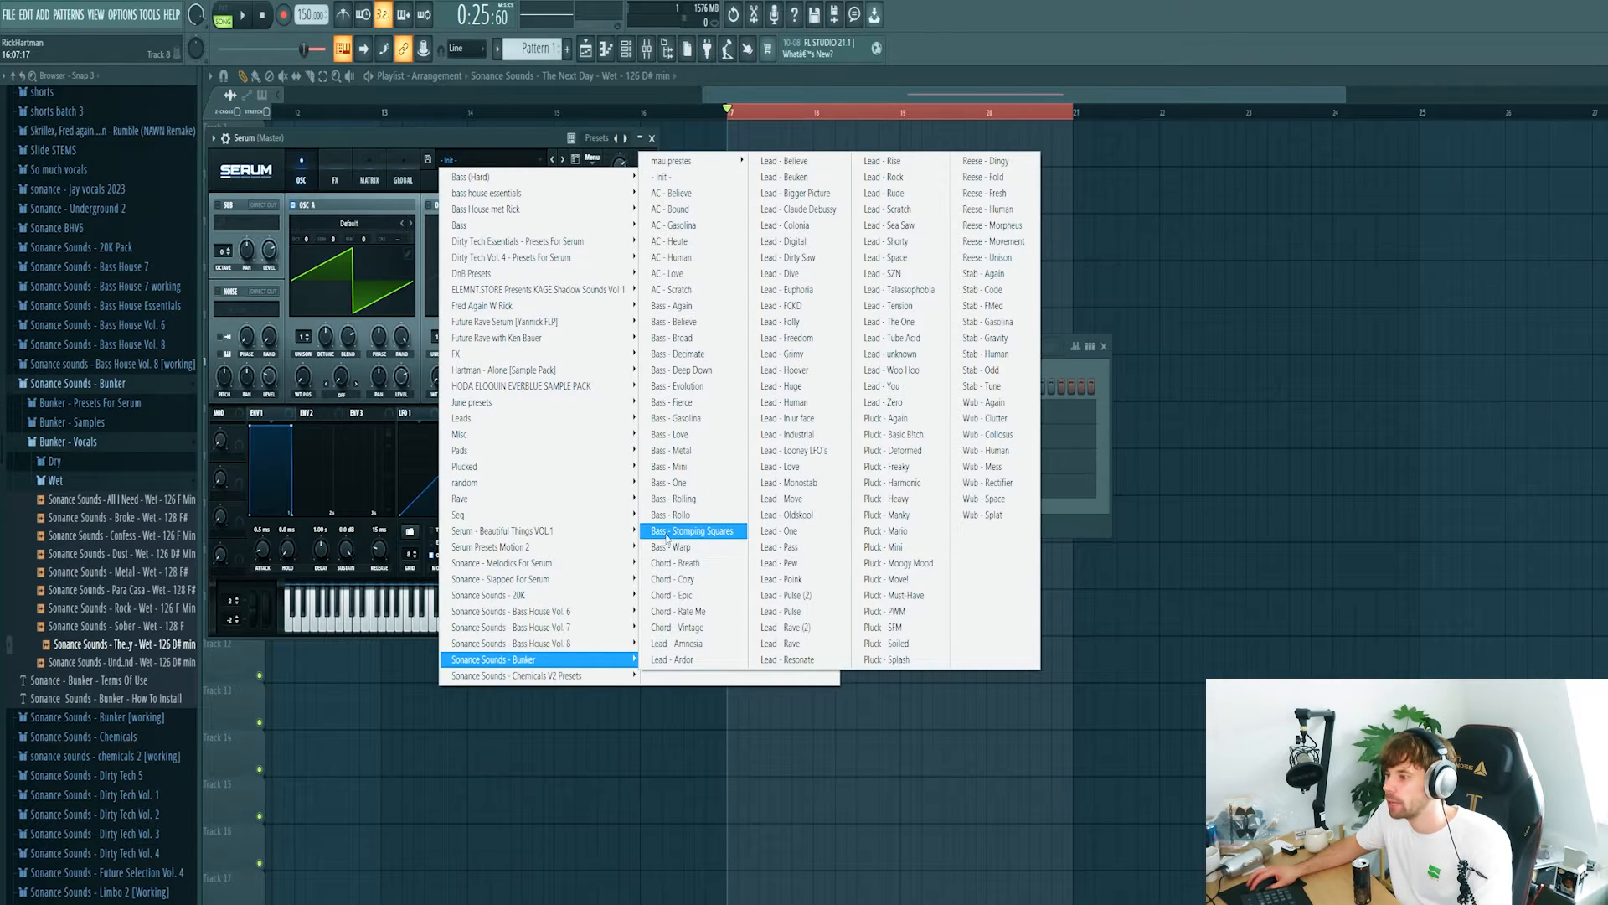
click(674, 531)
click(553, 159)
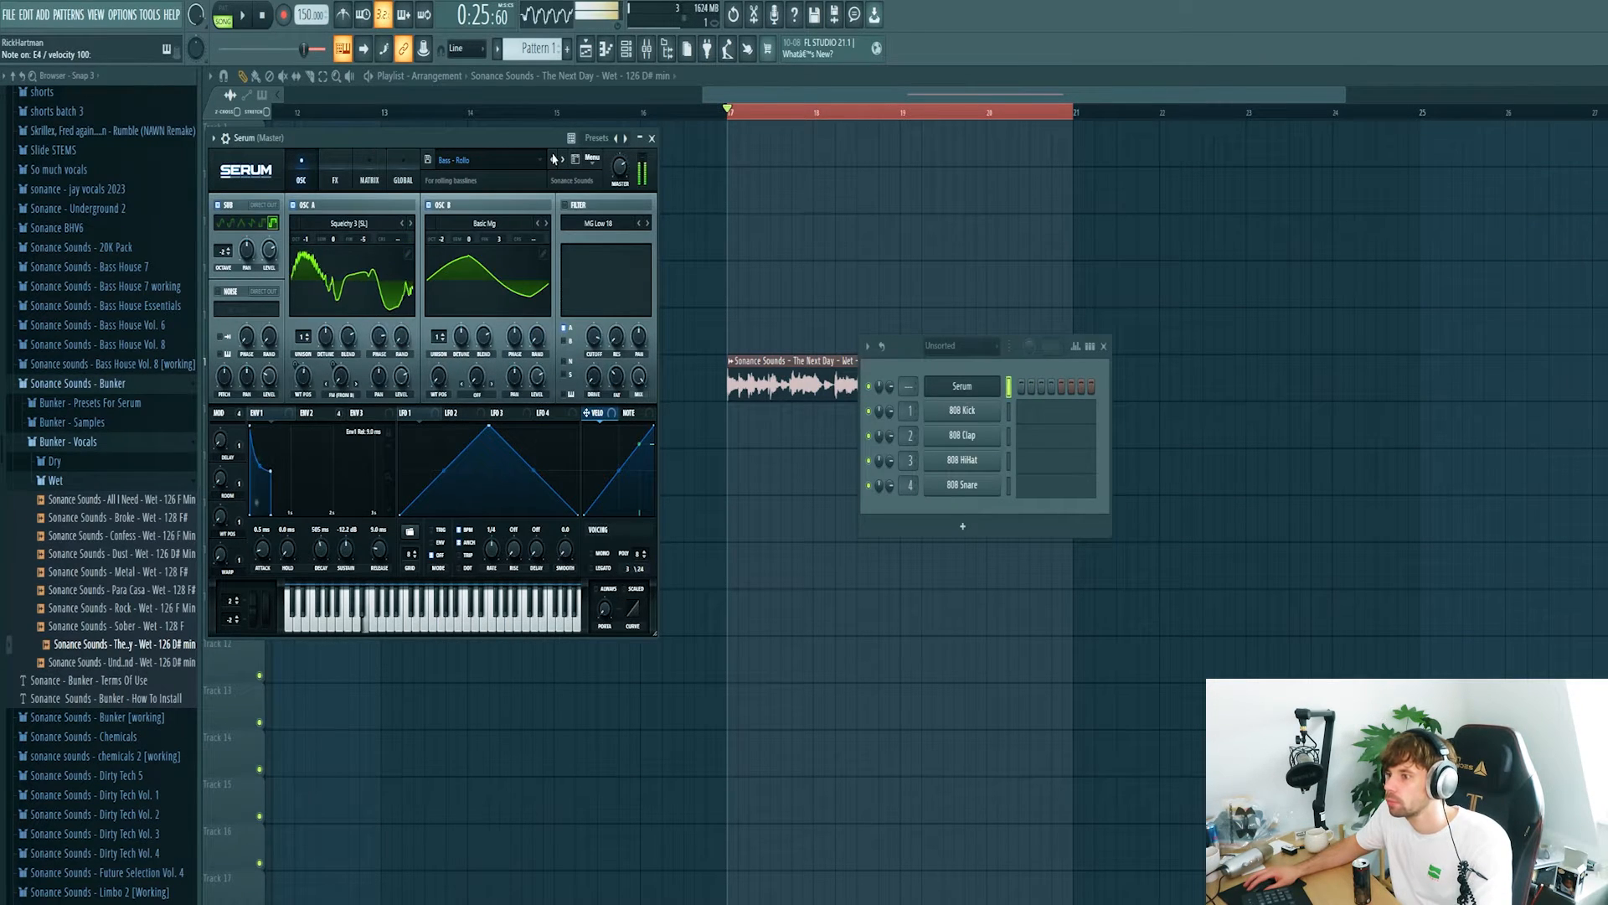
click(553, 159)
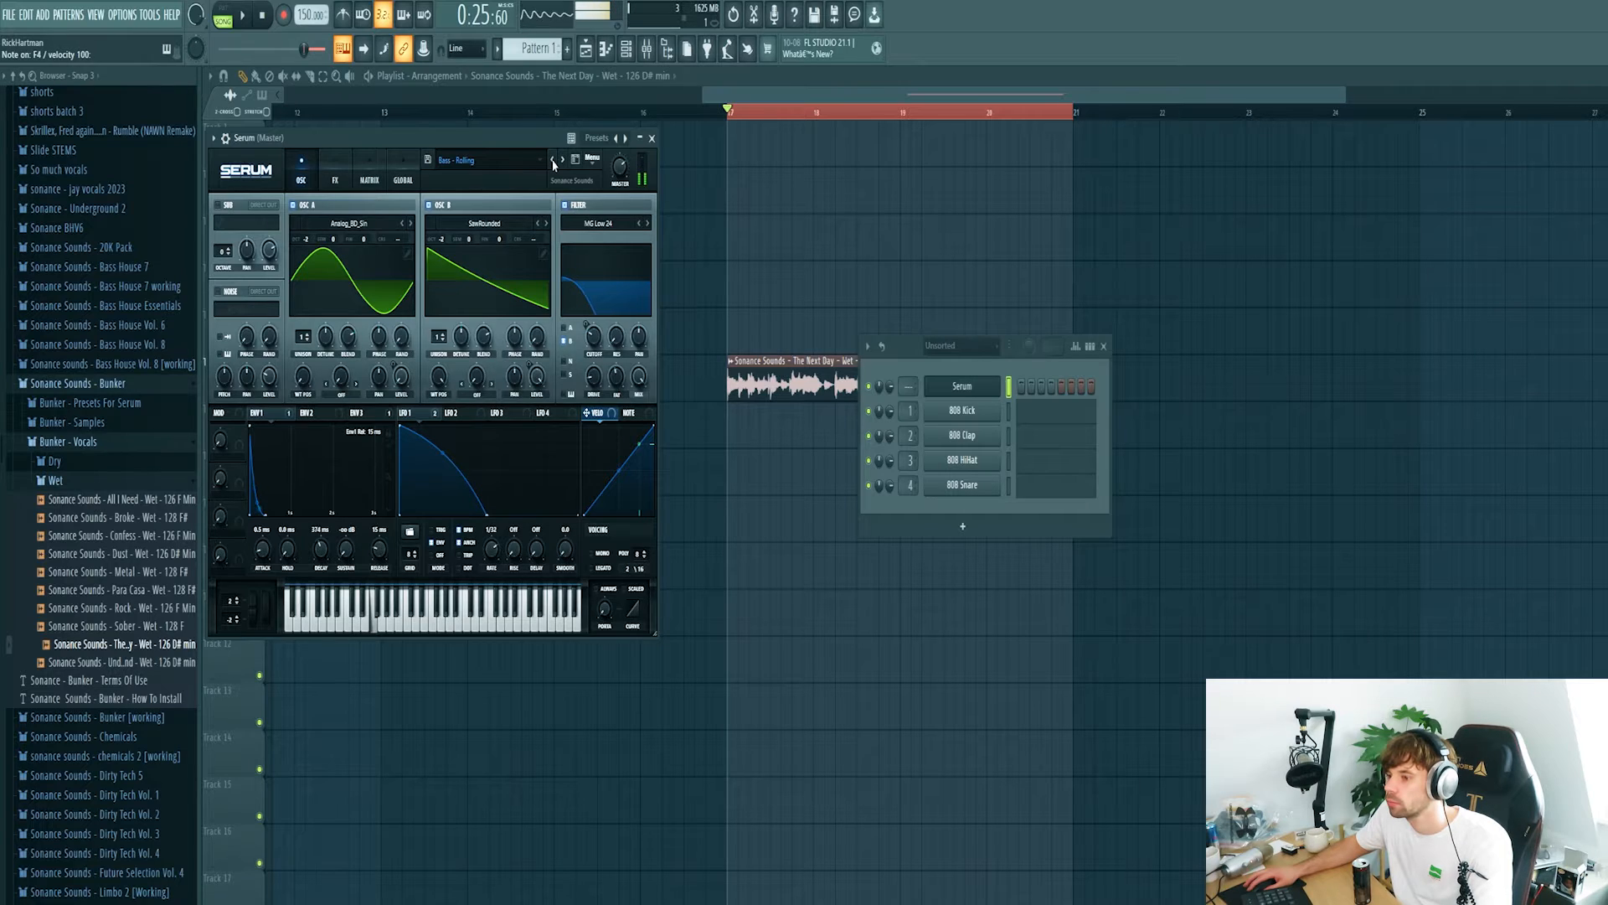
Open the vocal clip's channel settings and play the loop to listen to the vocal.
right_click(992, 376)
click(1030, 386)
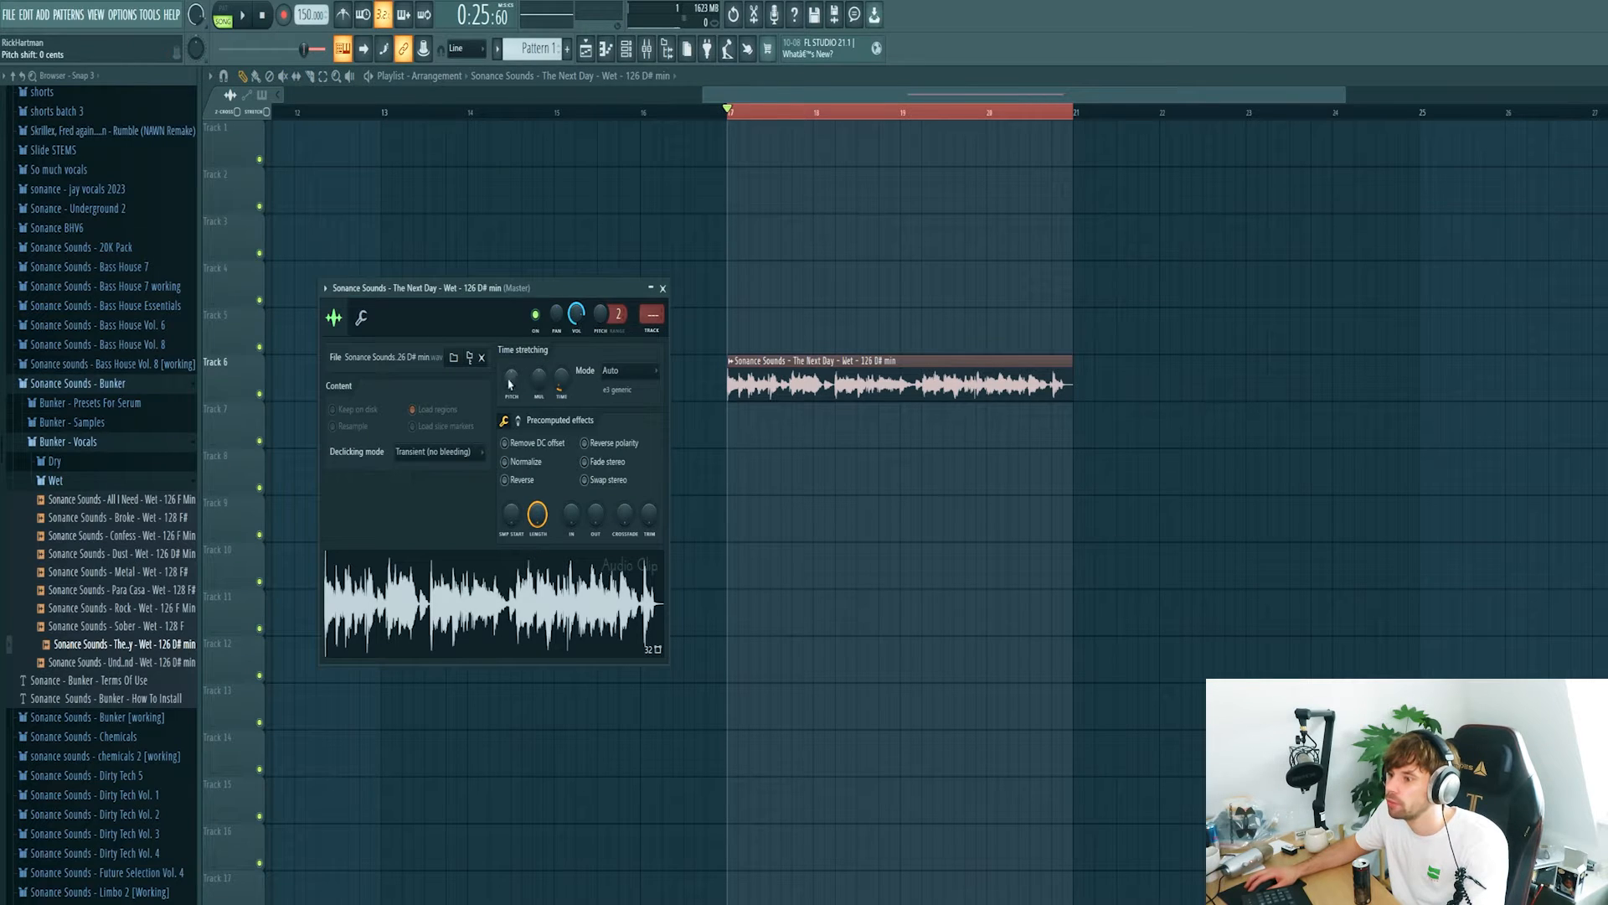
key(space)
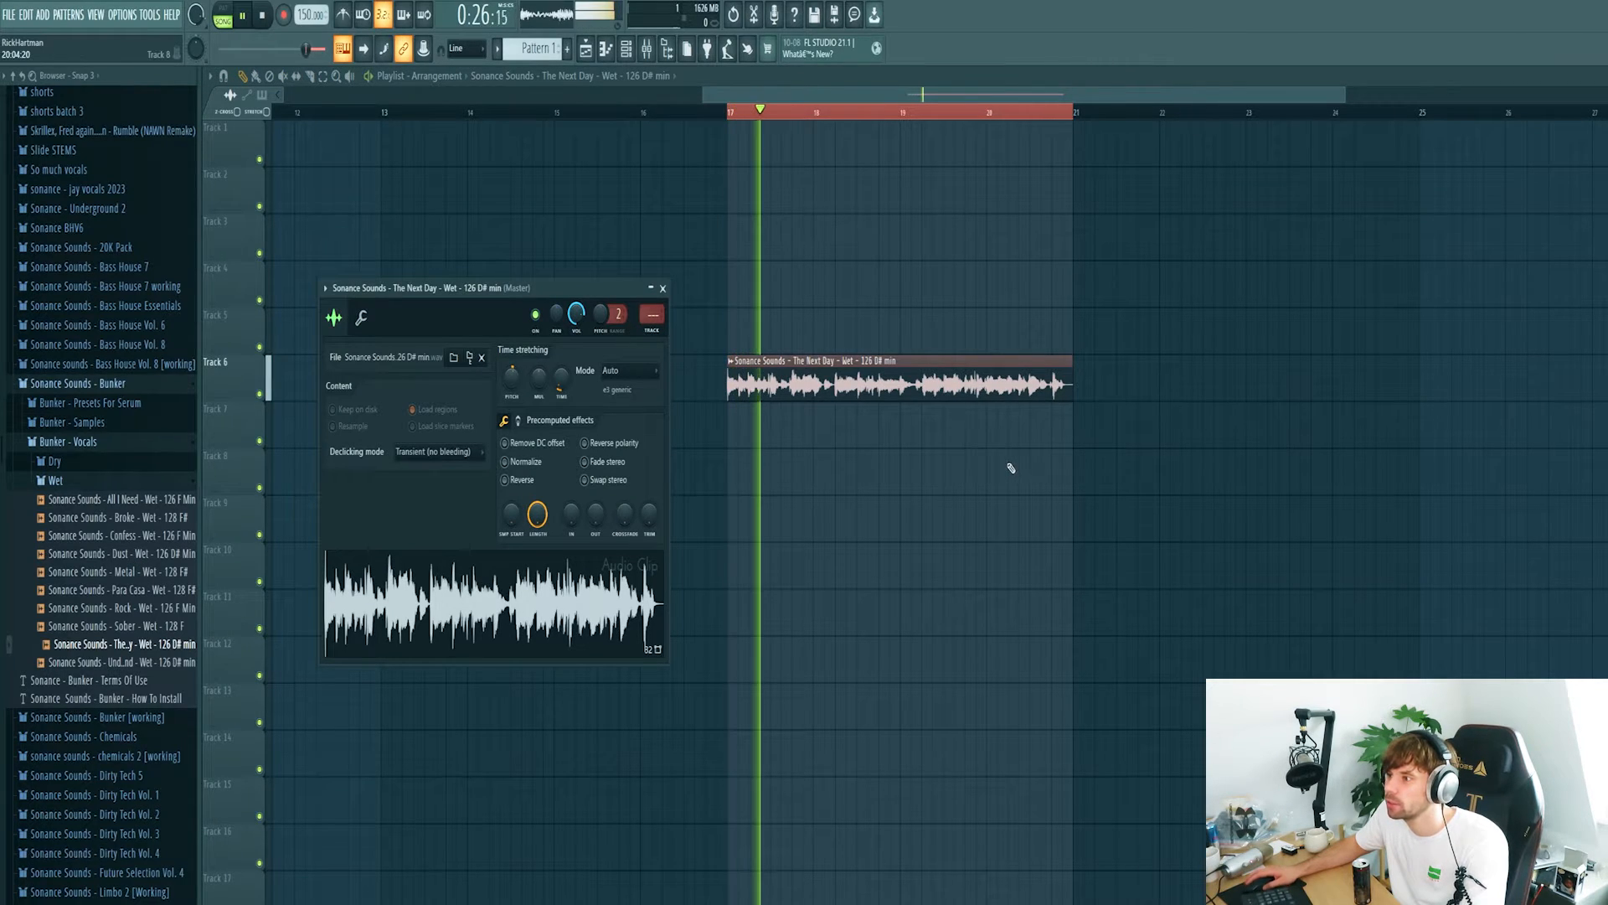
key(Escape)
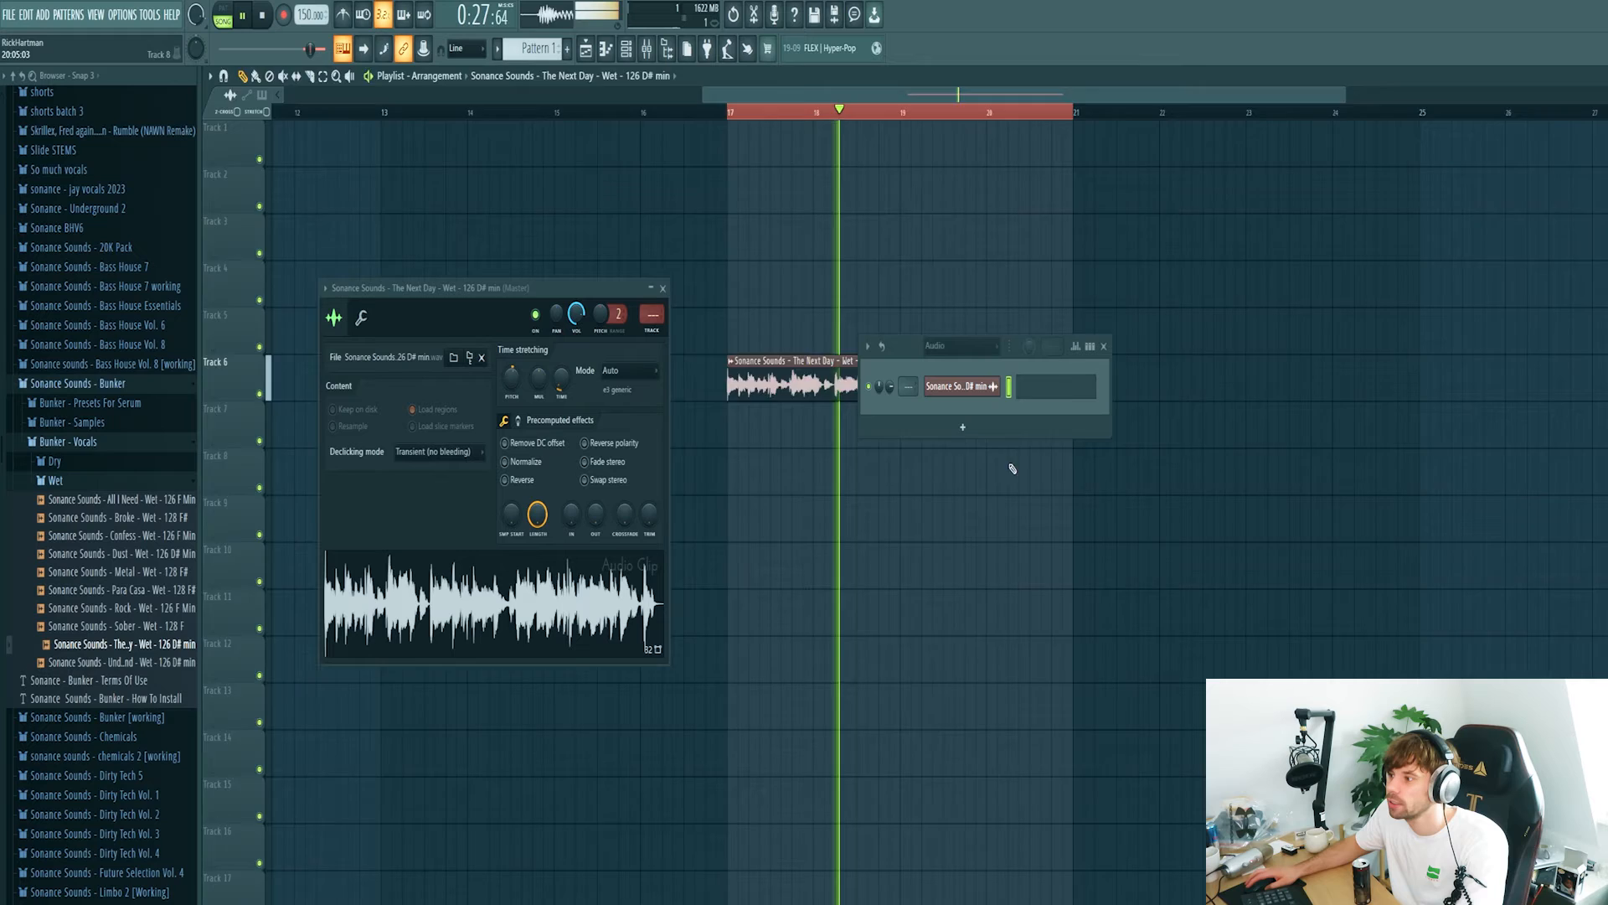
key(space)
key(F9)
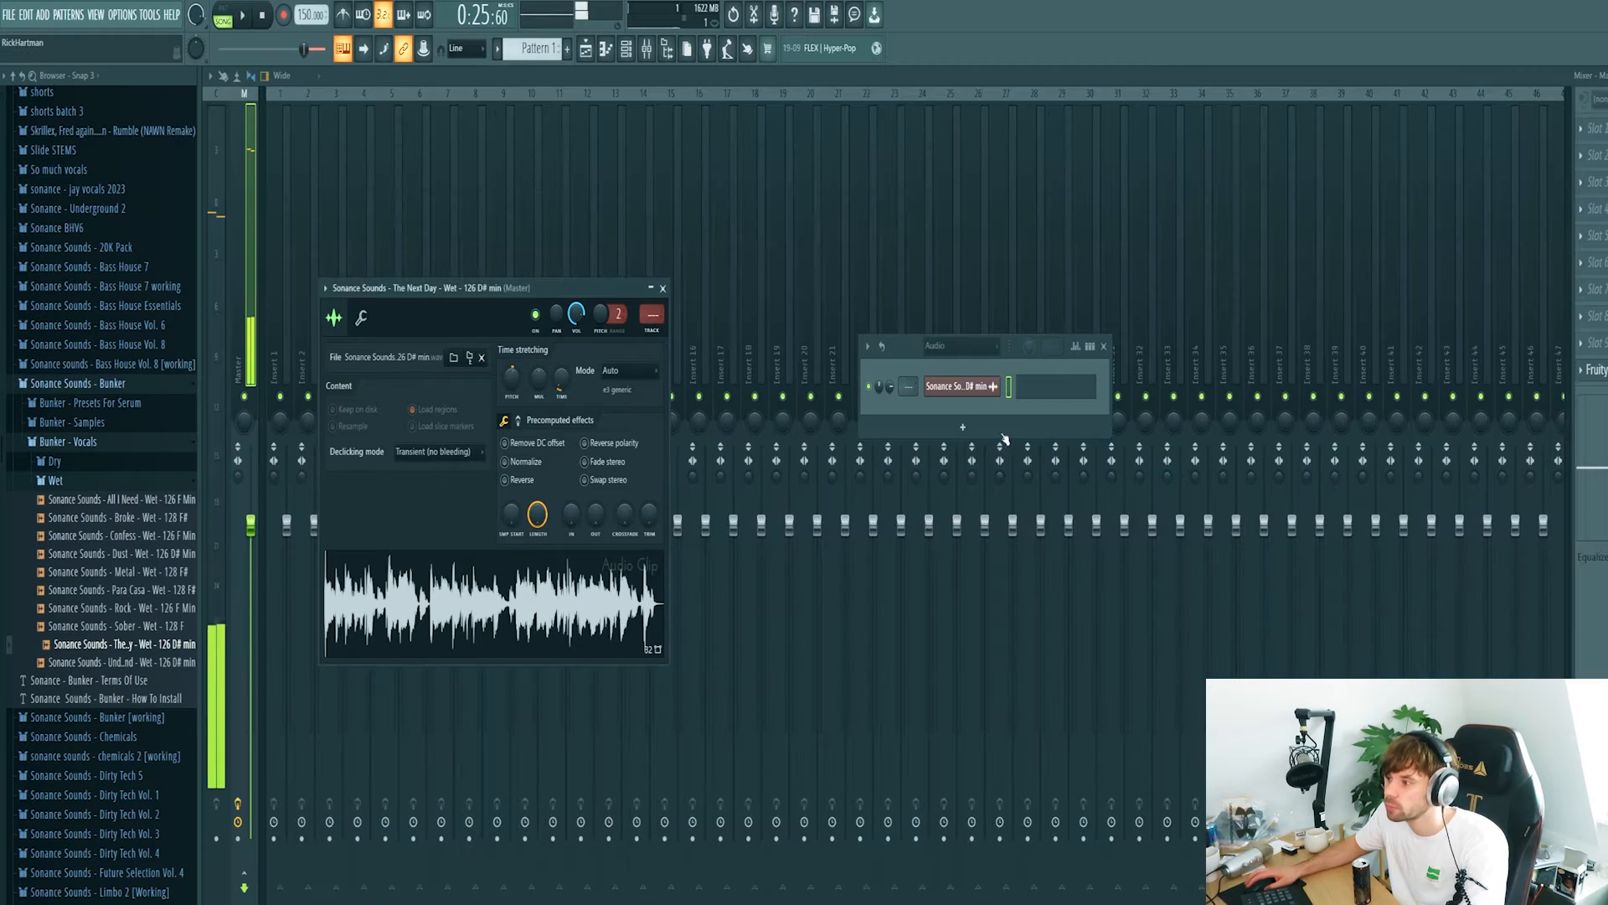
Write a short four-note riff at the start of Serum's pattern, with the third note an octave higher.
click(1028, 388)
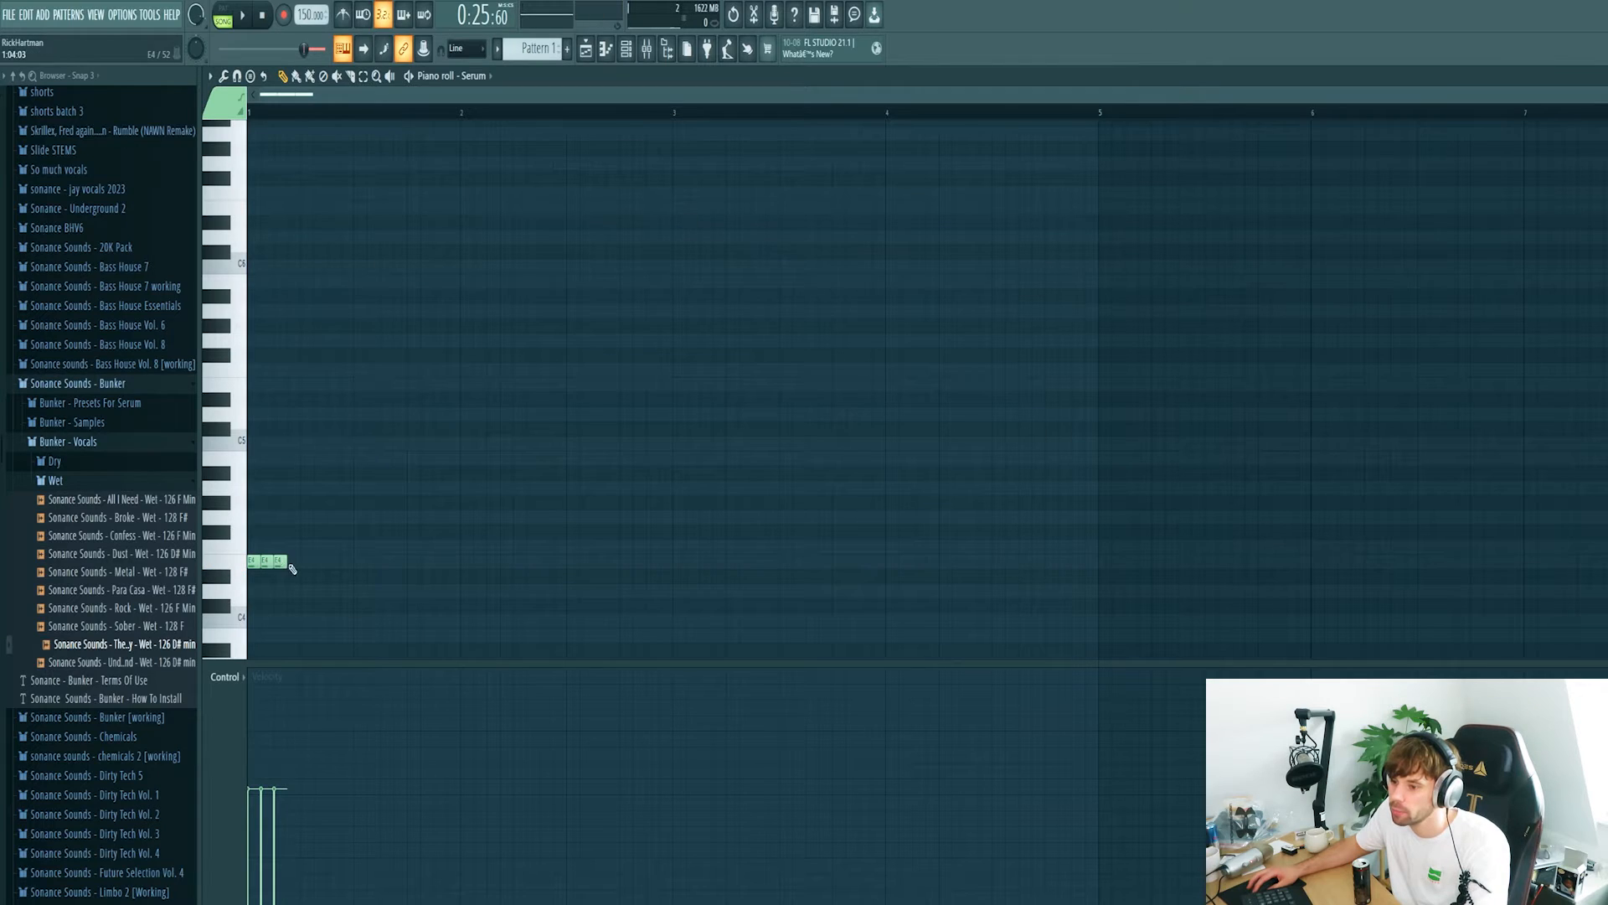
key(ctrl+Up)
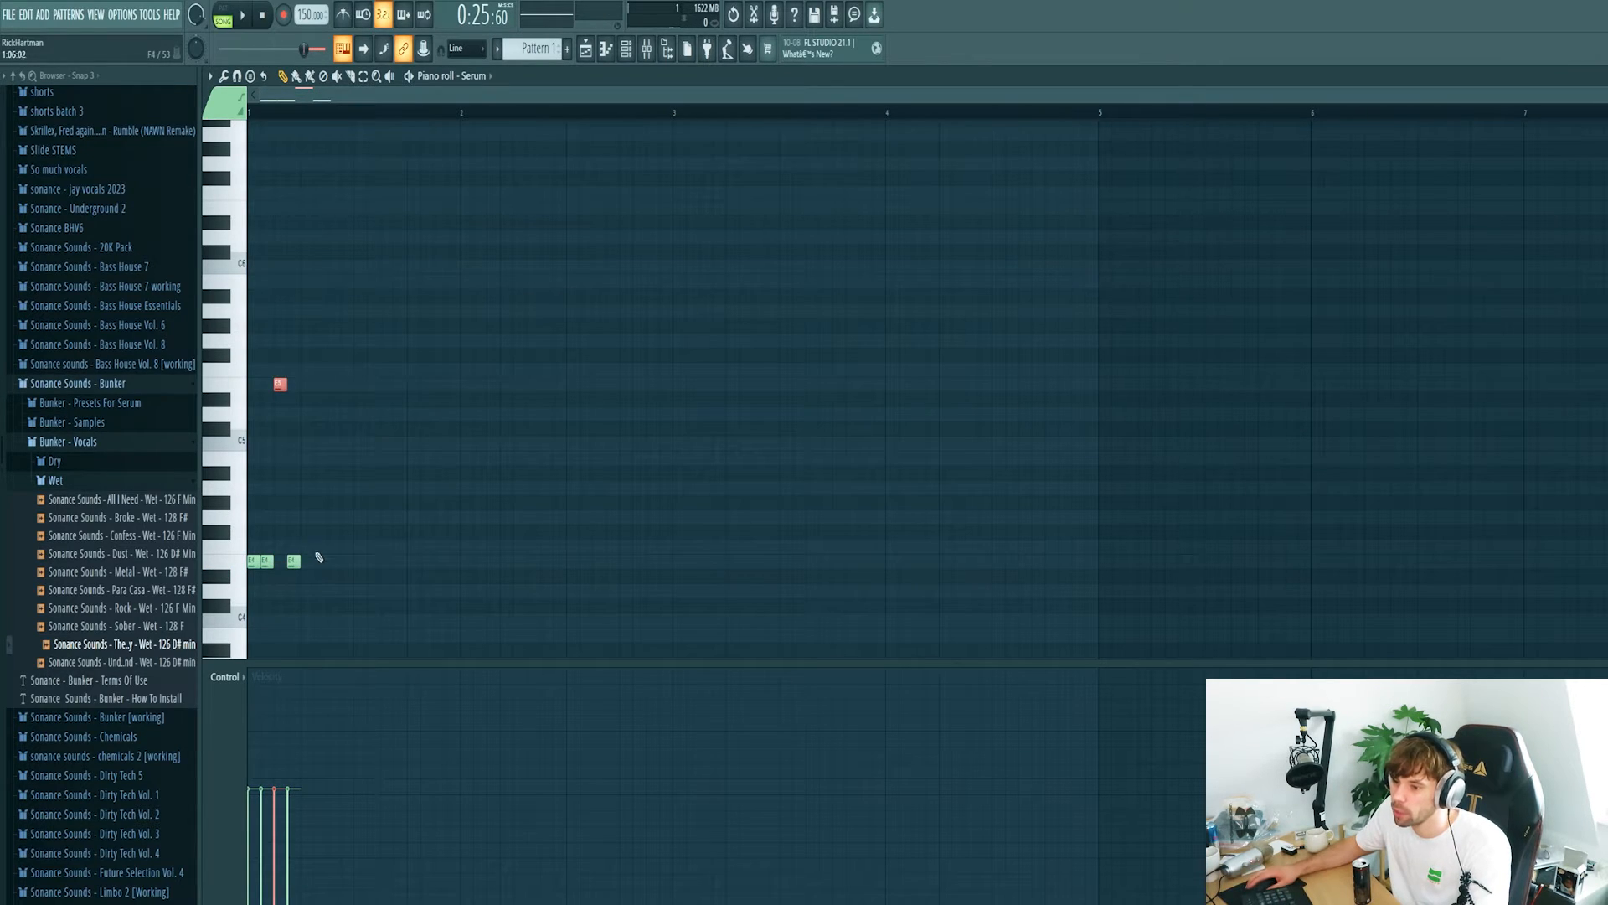
ctrl+click(318, 557)
scroll(249, 602, up, 4)
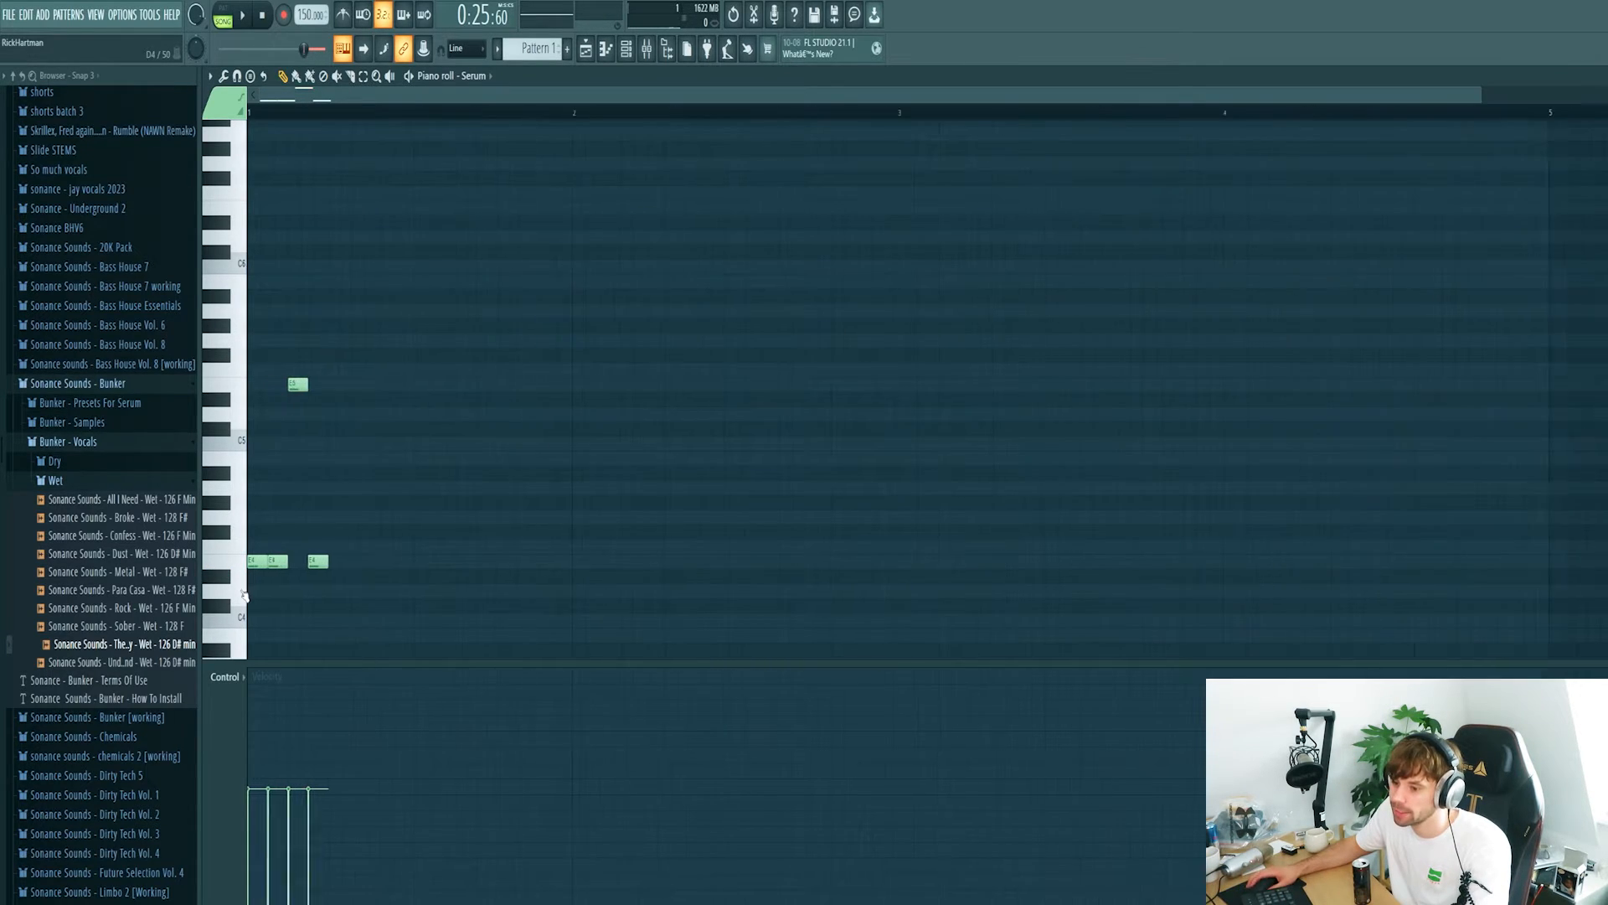
Lower the velocity of the riff's first two notes and play it back in pattern mode.
click(222, 14)
key(space)
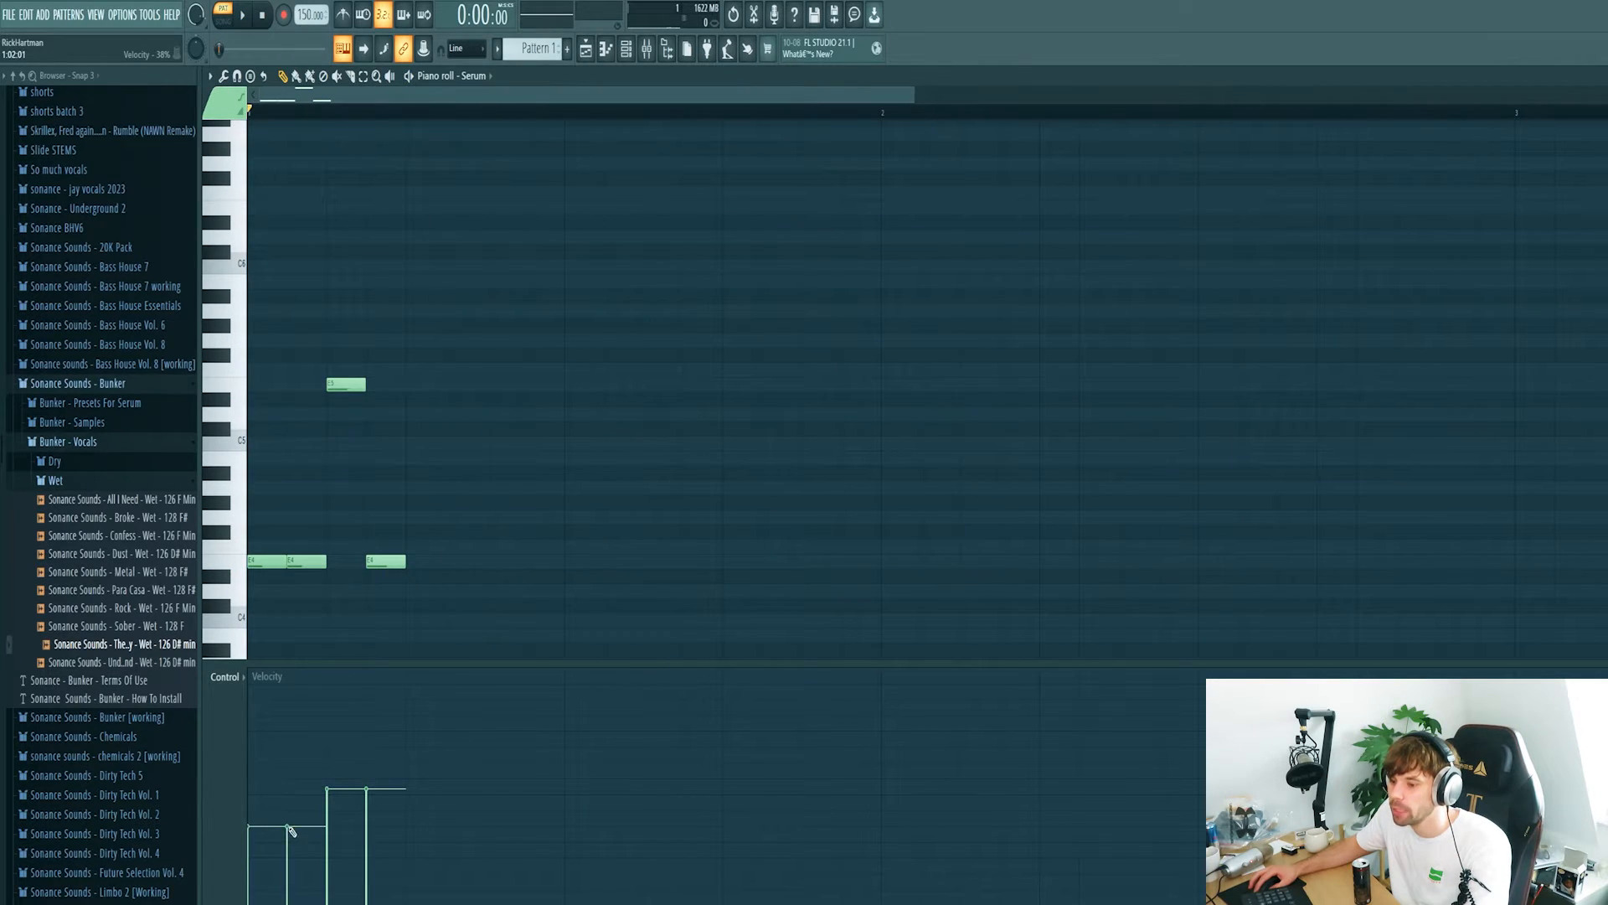
key(space)
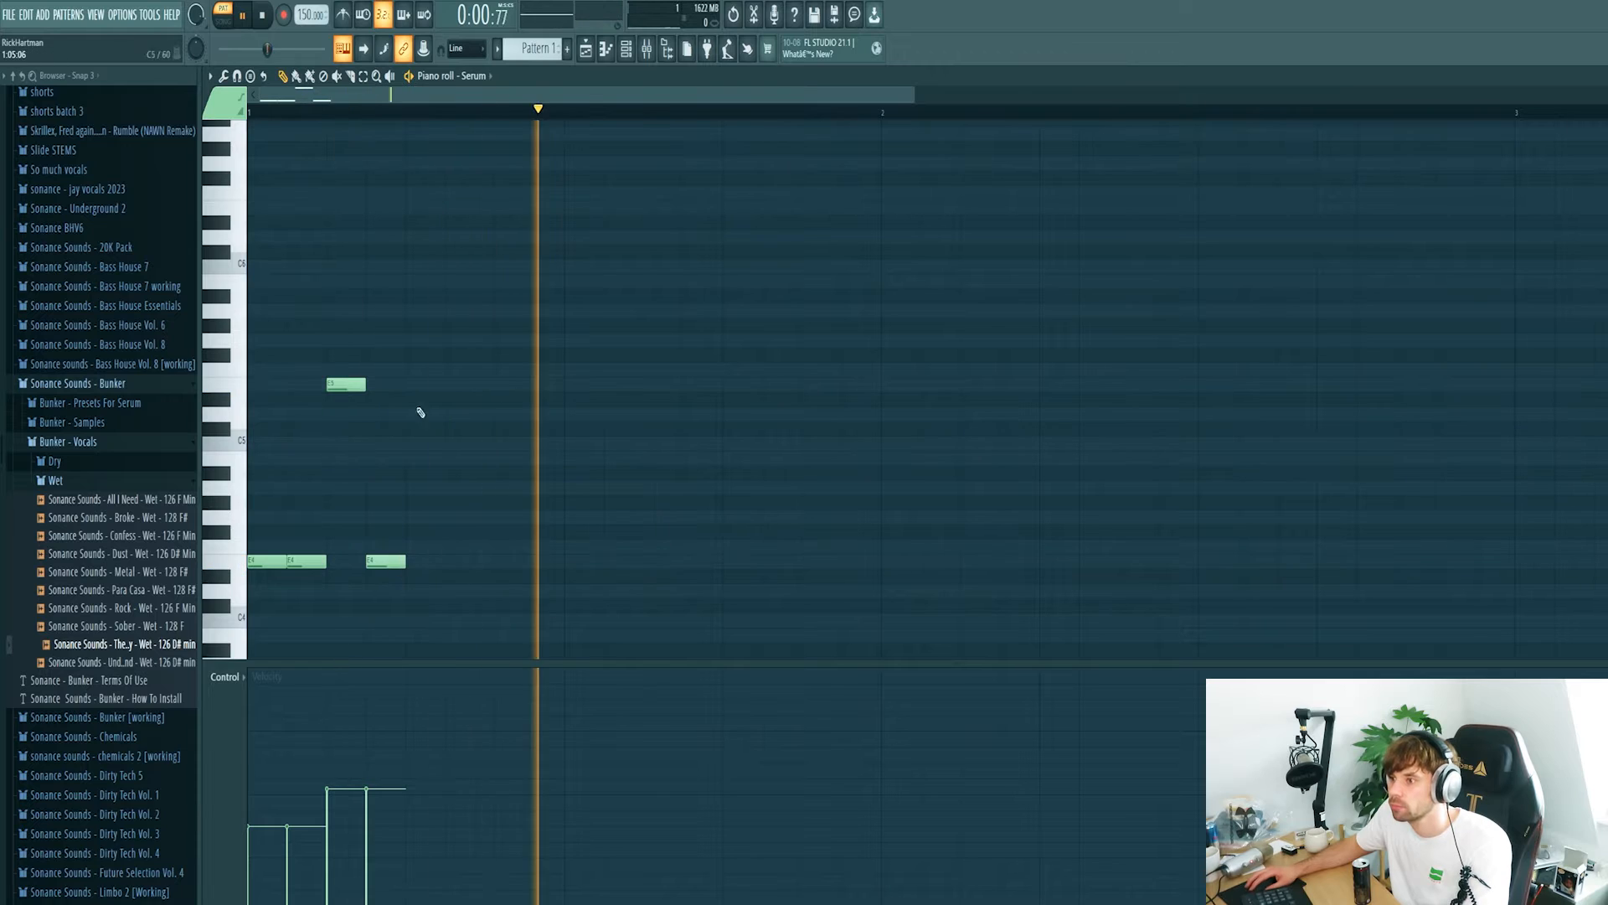
key(space)
Select the whole riff and duplicate it repeatedly until it fills four bars.
key(ctrl+a)
key(space)
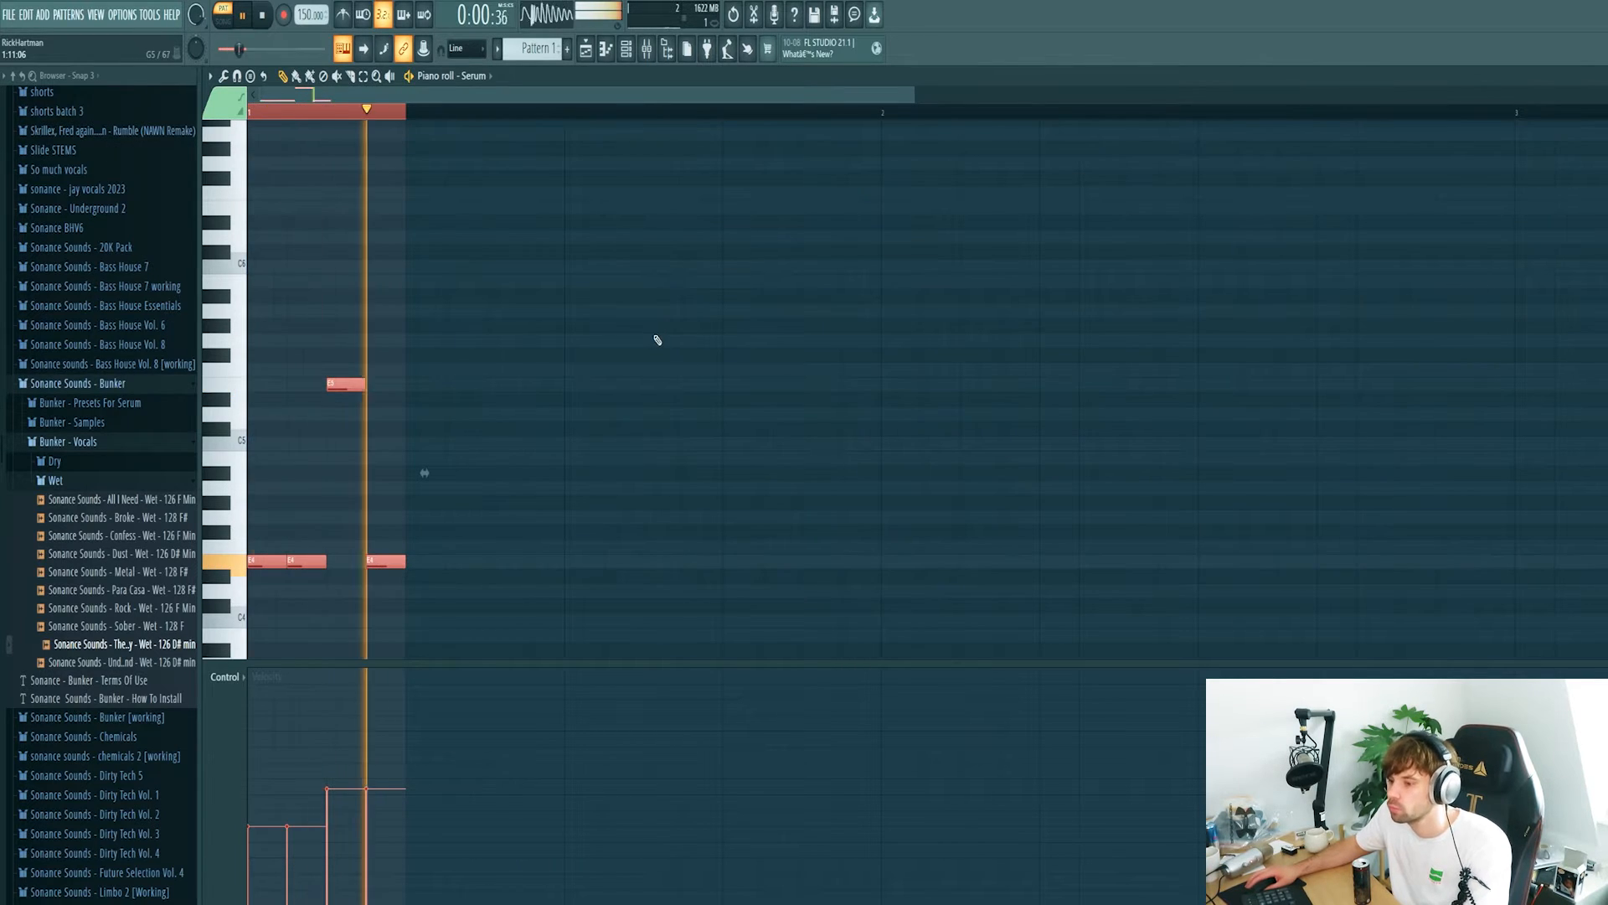
key(ctrl+b)
key(ctrl+b)
key(ctrl+b)
key(ctrl+b)
key(ctrl+b)
key(ctrl+b)
key(ctrl+b)
key(ctrl+b)
key(ctrl+b)
key(ctrl+b)
key(ctrl+b)
key(ctrl+b)
key(ctrl+b)
key(ctrl+b)
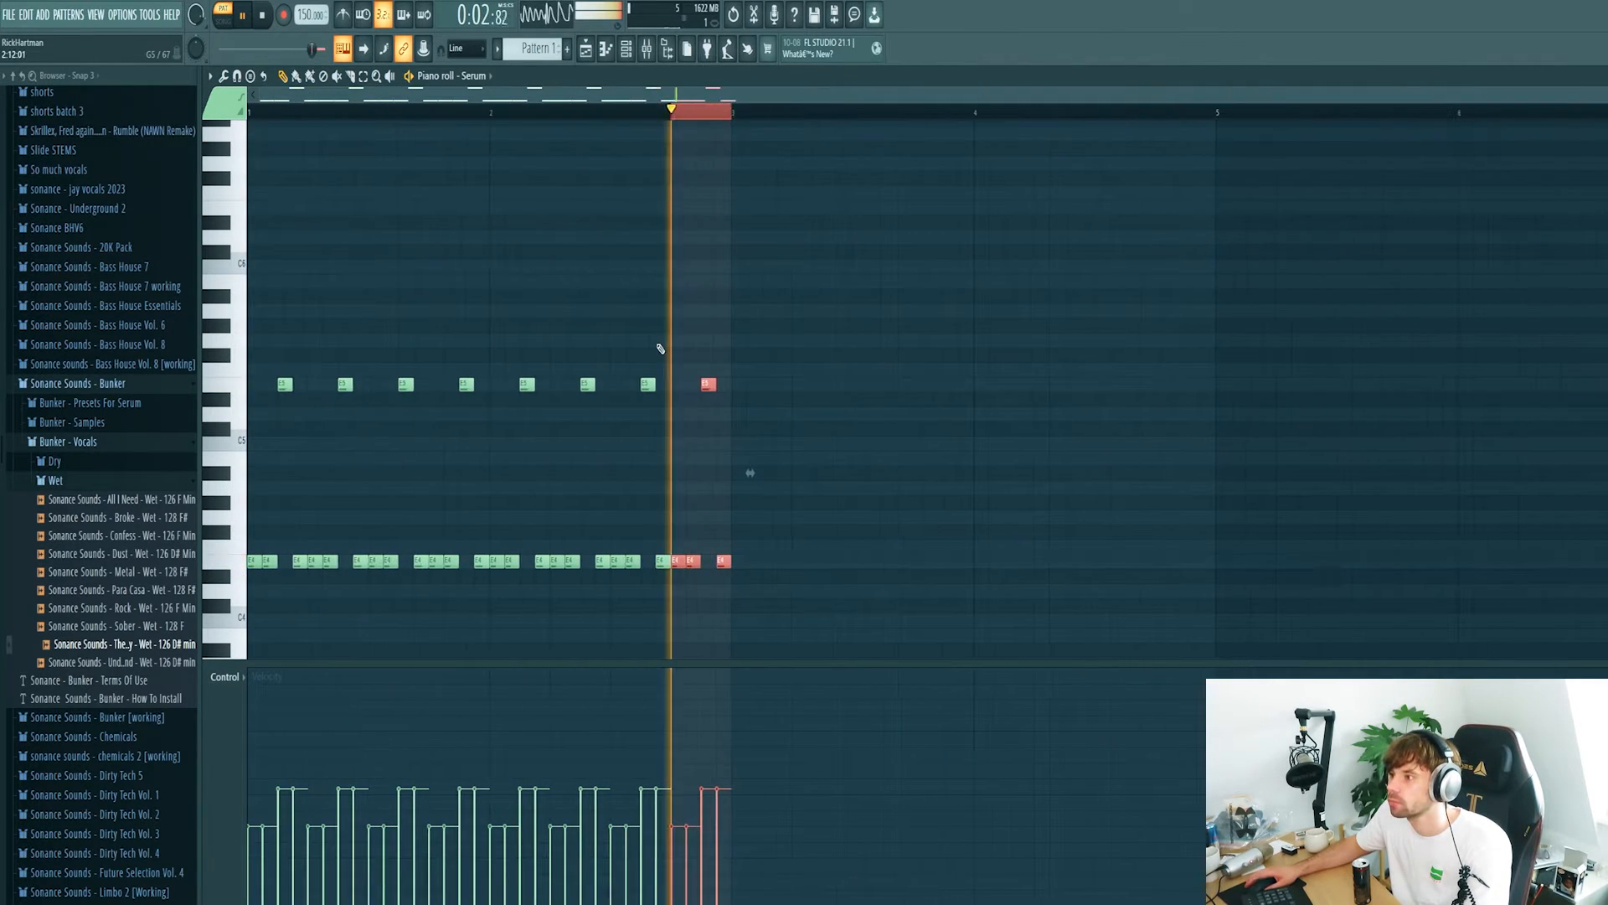
key(ctrl+b)
key(ctrl+b)
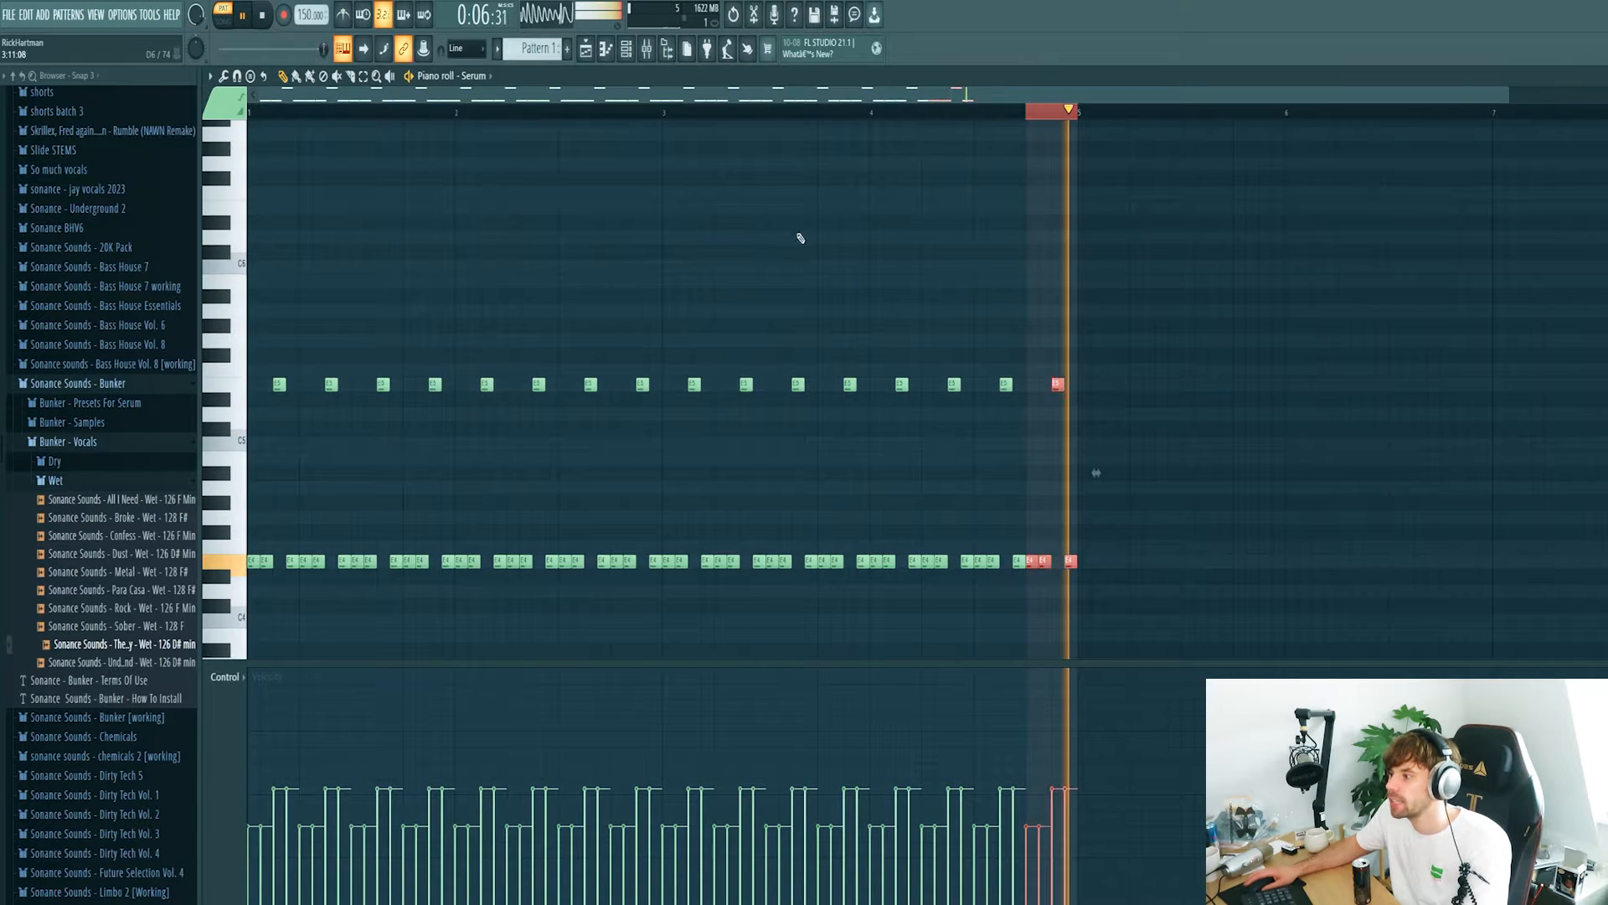
Add CamelCrusher to the Serum mixer track with the British Clean patch and audition it with a note.
key(space)
key(F9)
click(777, 260)
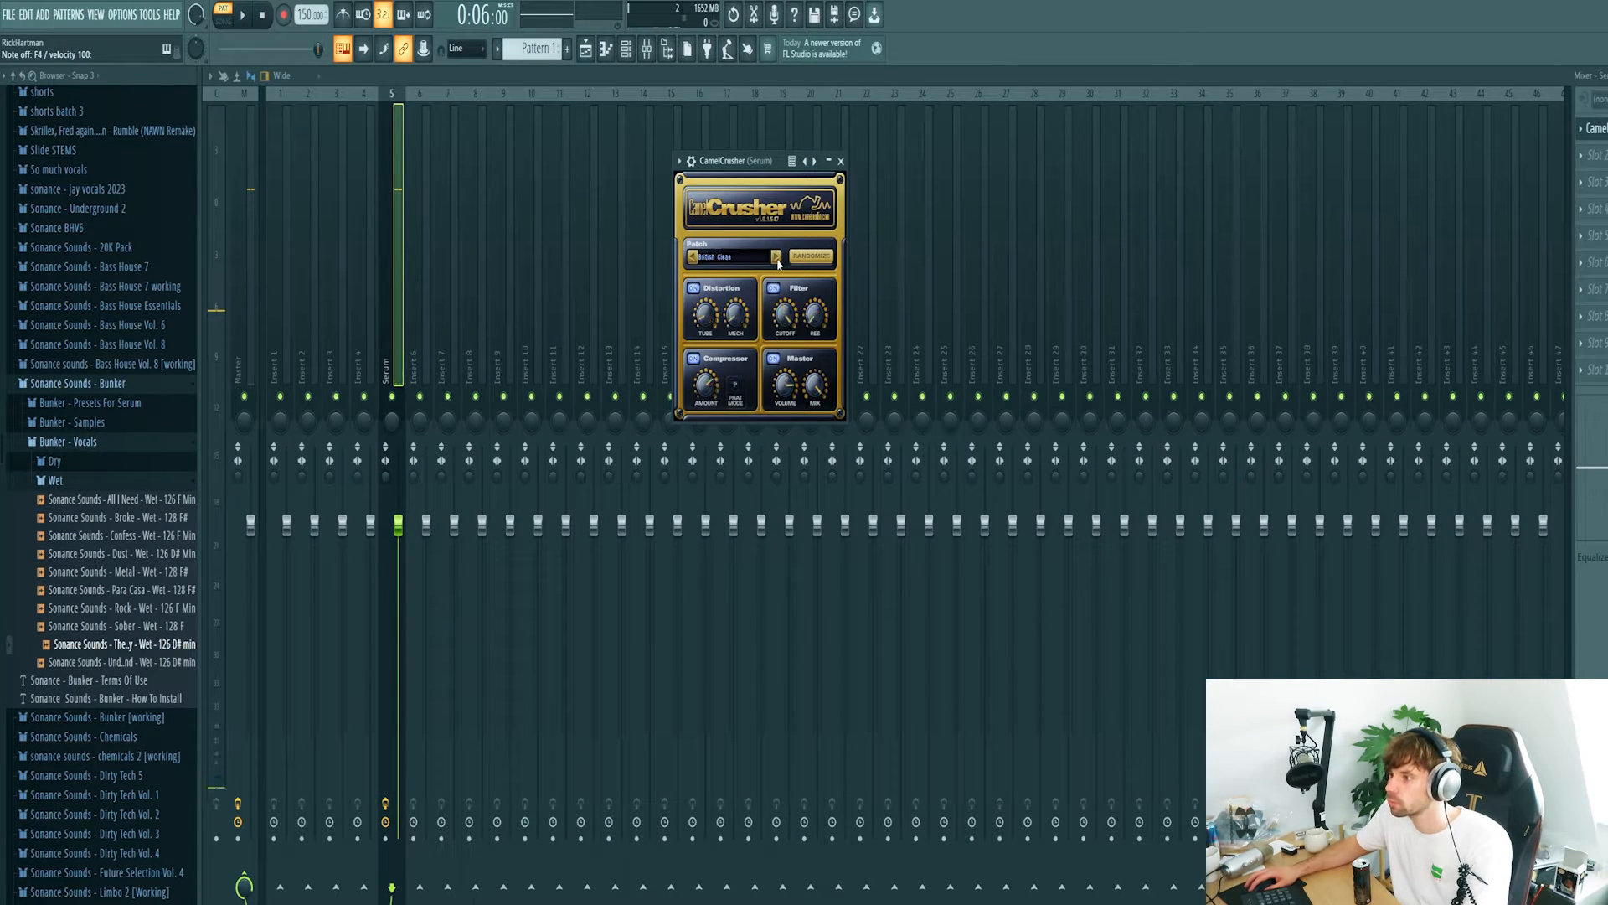
key(v)
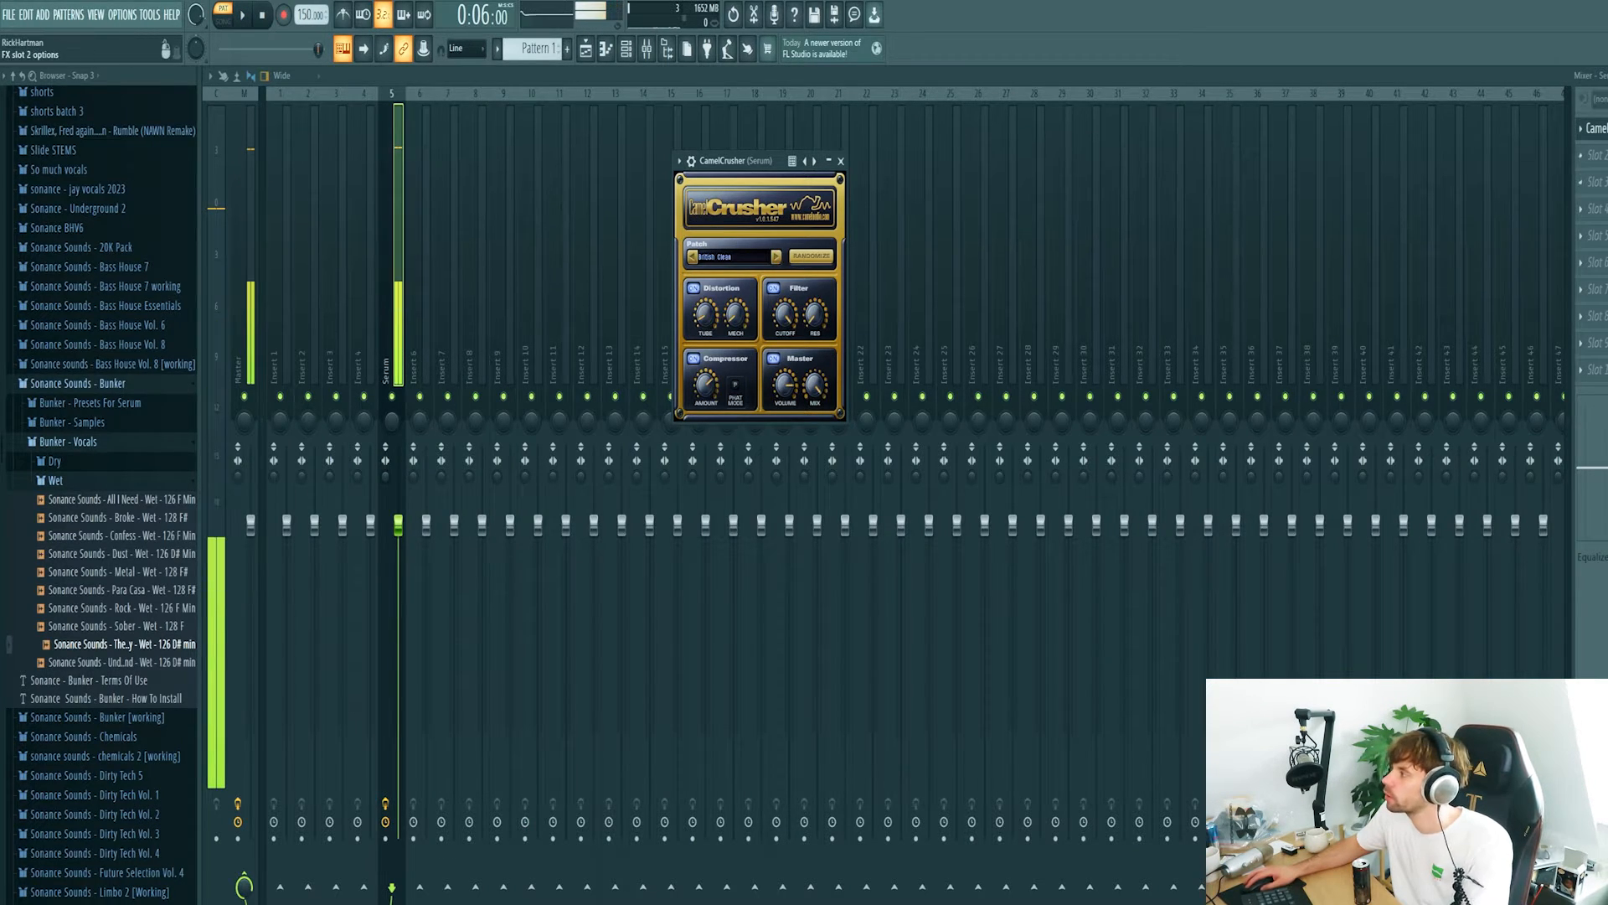
Add Kickstart after CamelCrusher on the Serum mixer track and play the pattern with its ducking.
click(1592, 155)
click(1415, 450)
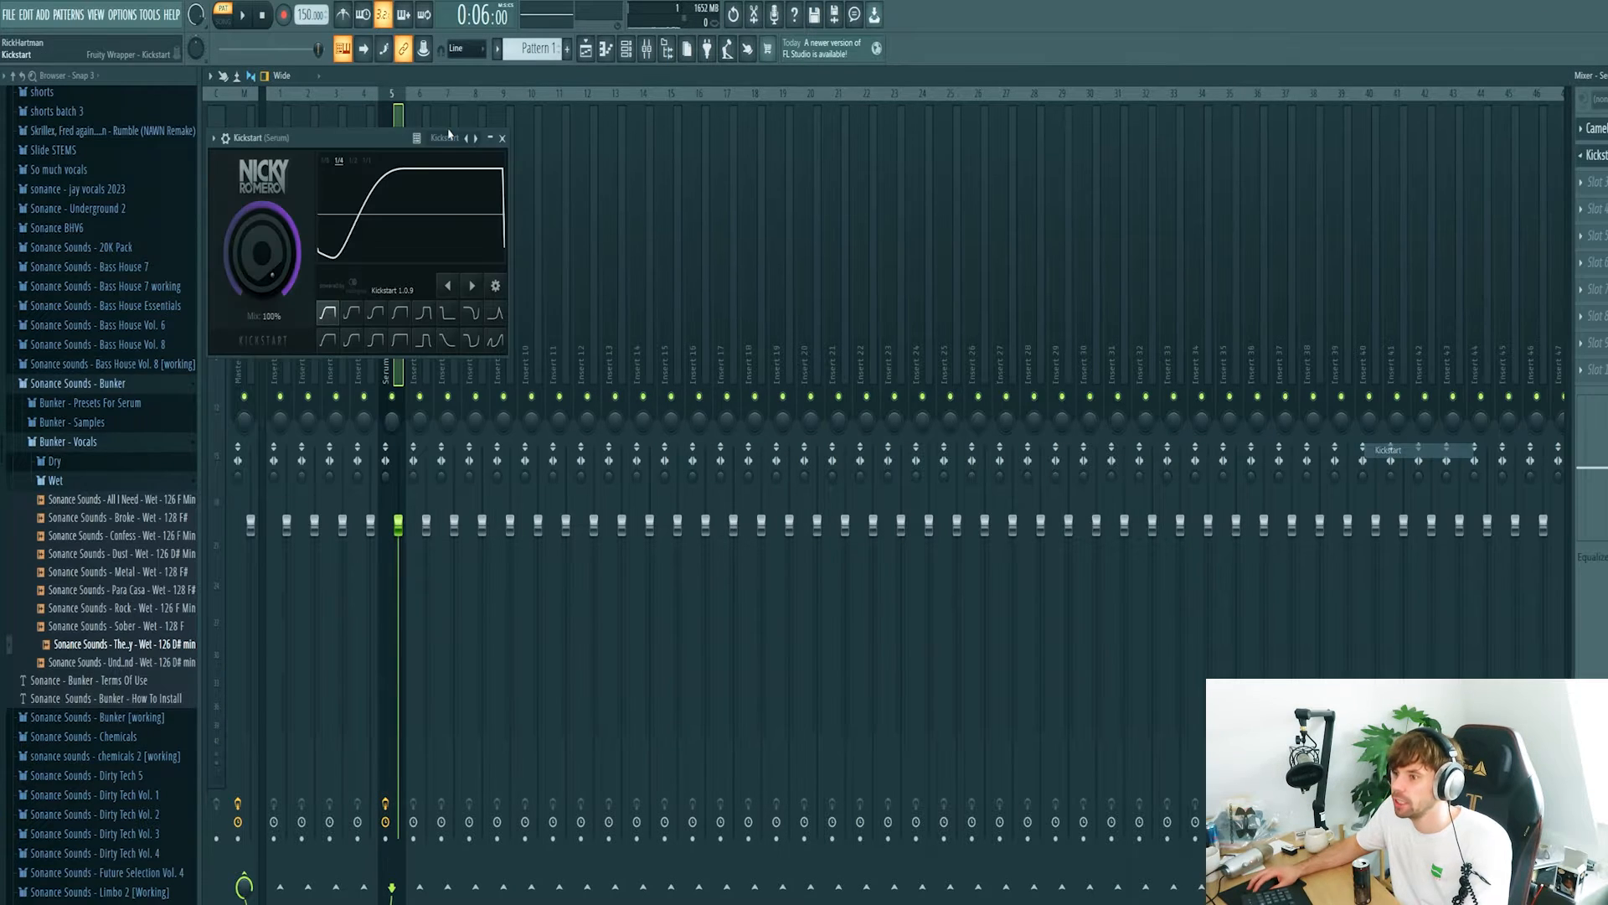
key(space)
drag(348, 149, 765, 271)
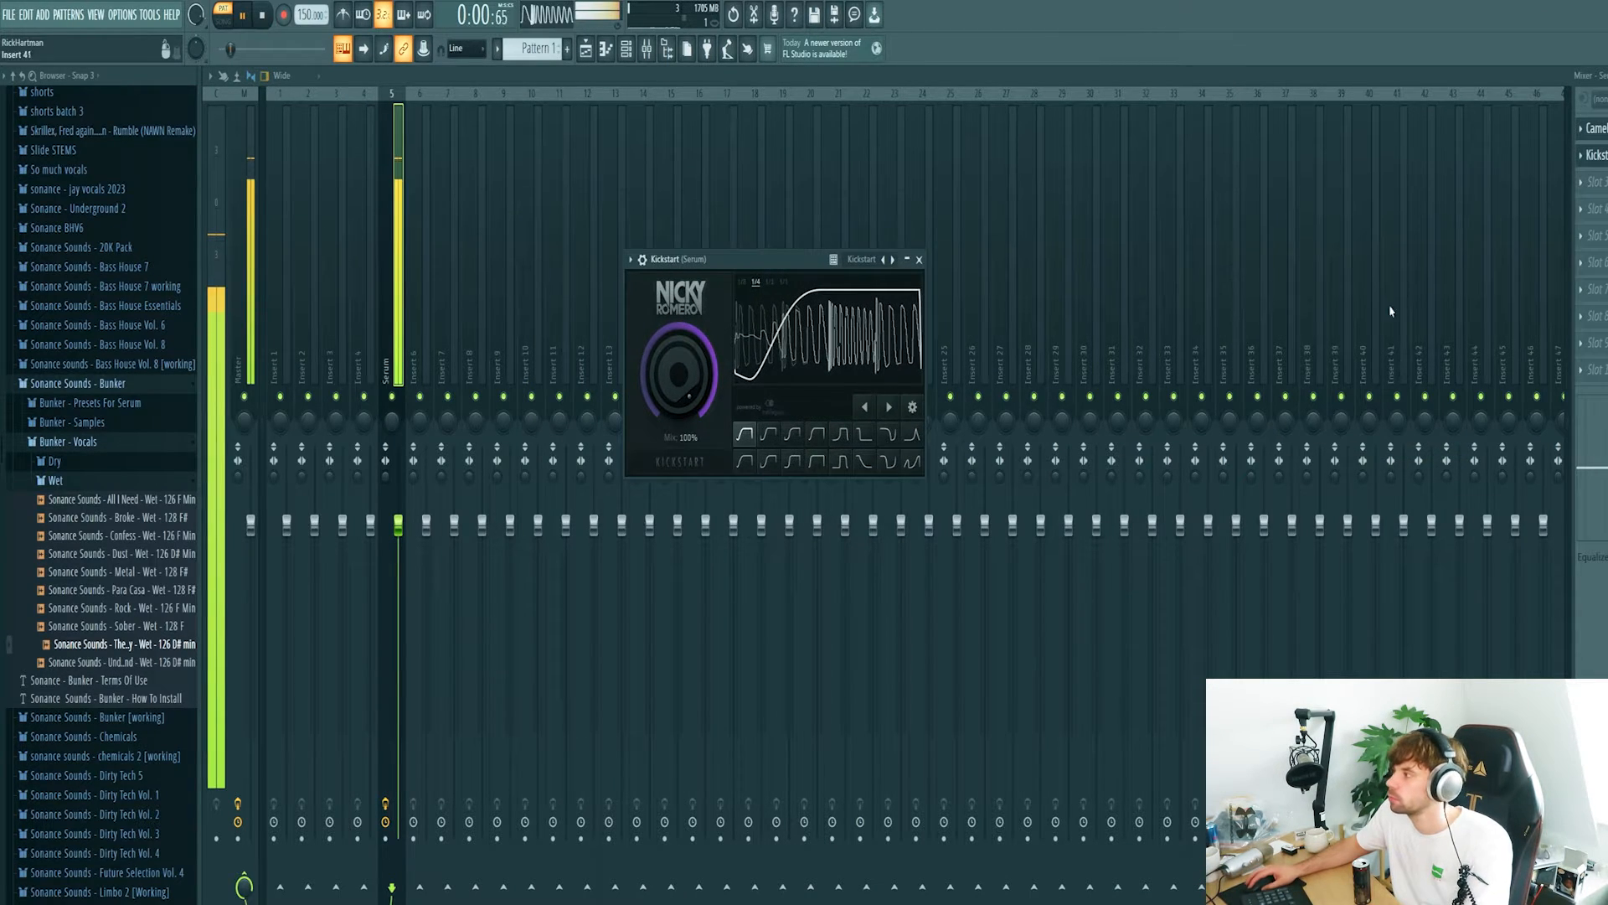
Insert Pro-Q 3 ahead of Kickstart and add a wide bell cut of about -2.77 dB near 3.1 kHz.
click(1592, 155)
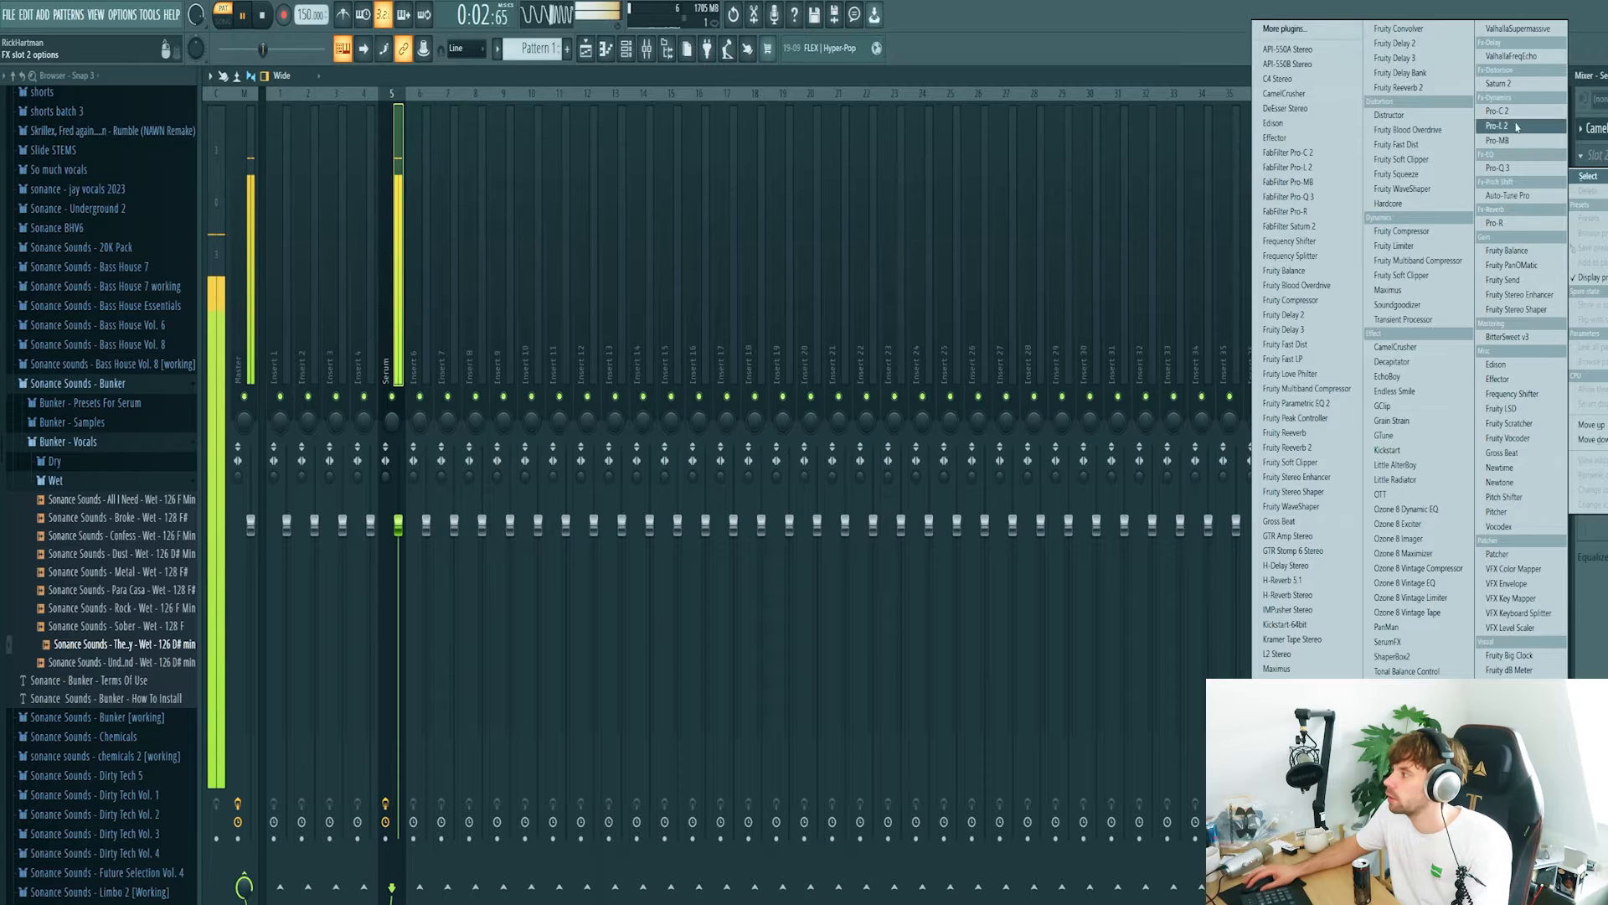
click(1497, 167)
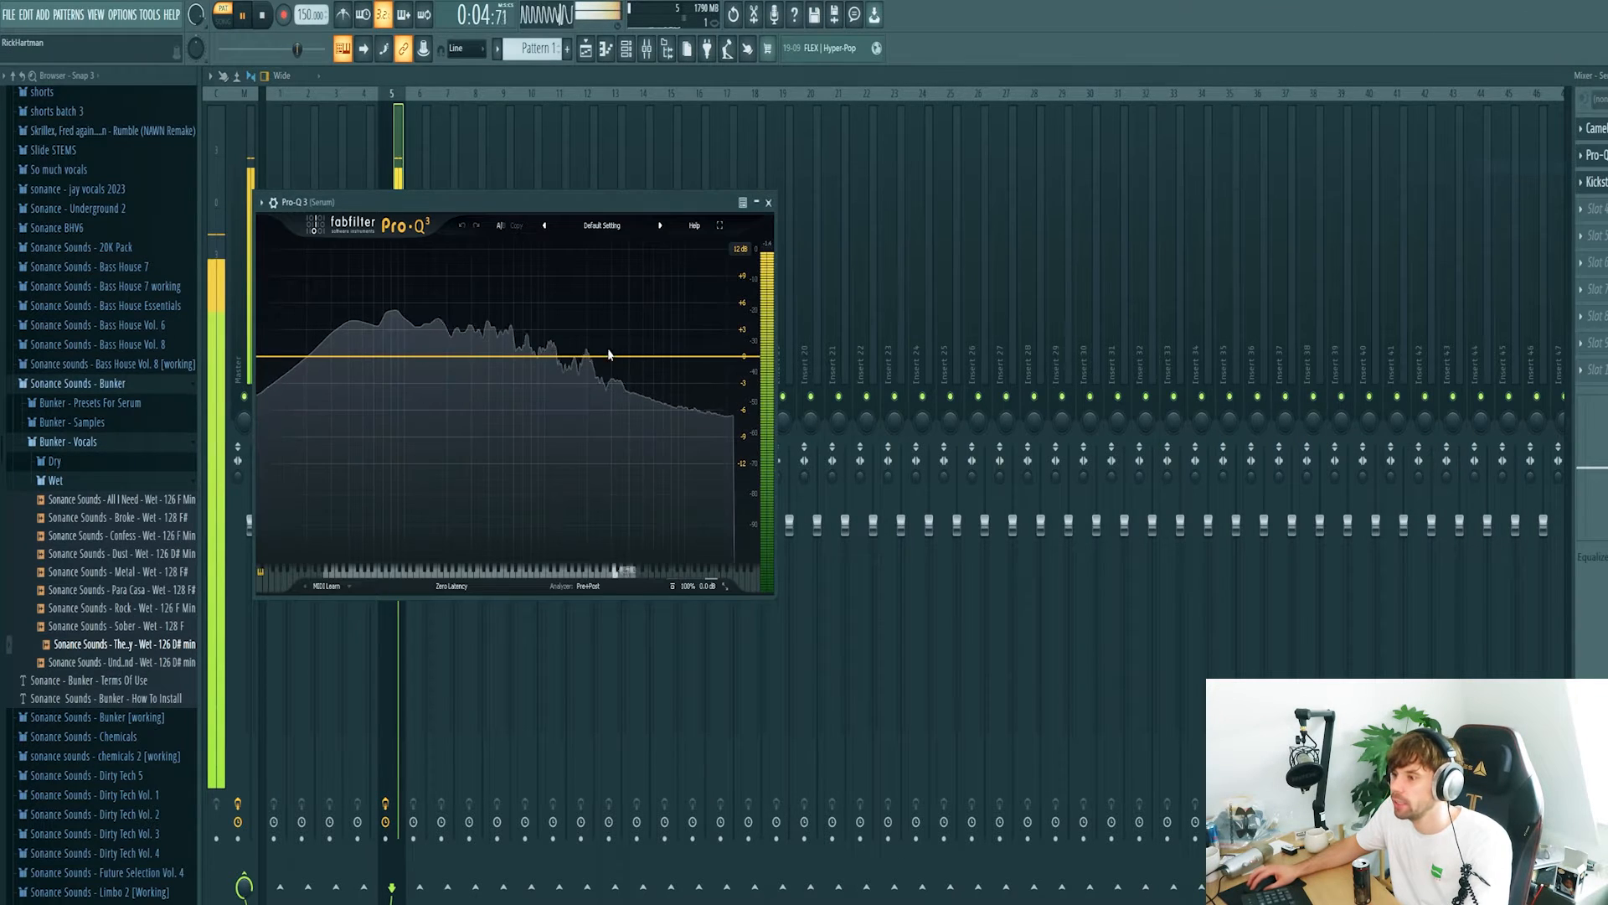
key(space)
click(585, 358)
drag(598, 310, 627, 382)
key(space)
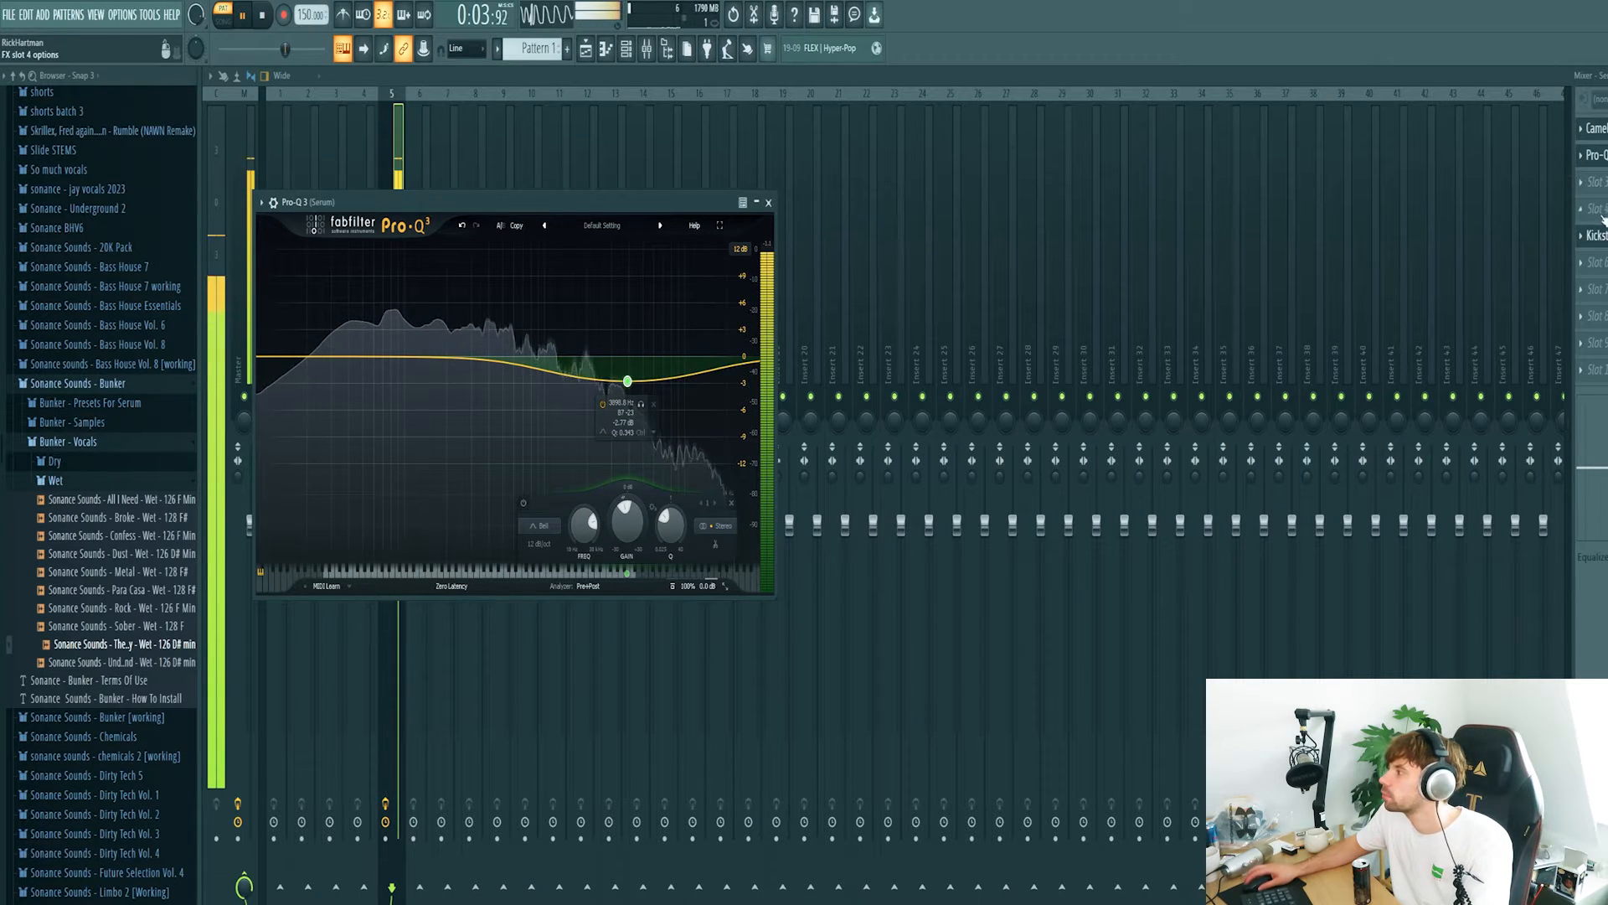
Insert FabFilter Pro-C 2 between Pro-Q 3 and Kickstart on the Serum track and adjust its threshold.
click(1596, 185)
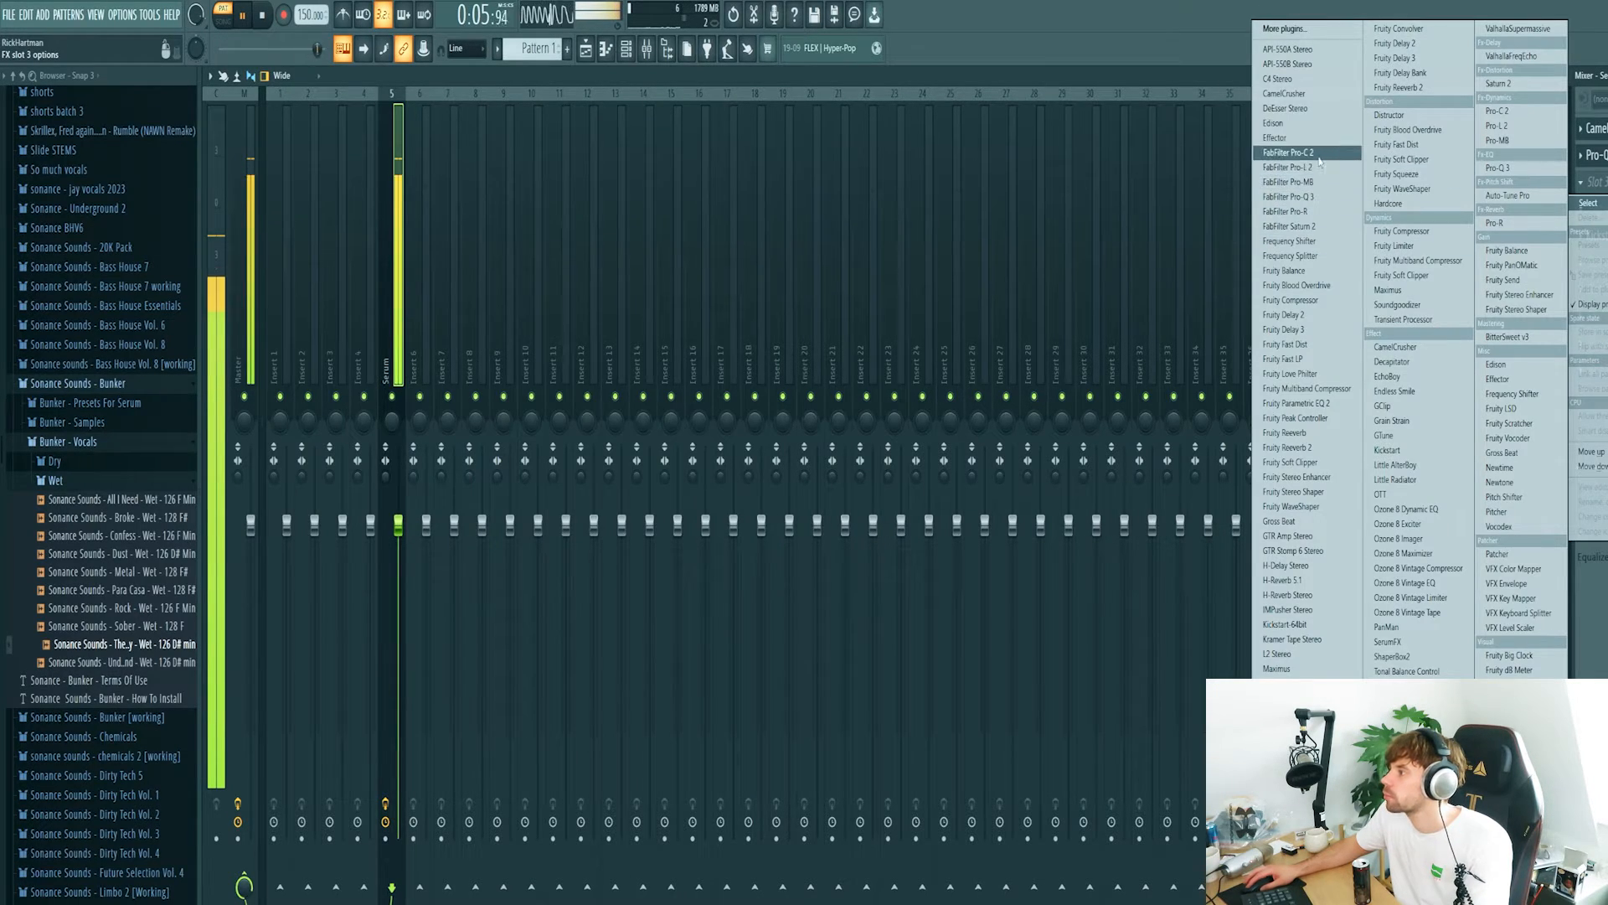
click(1287, 153)
drag(283, 540, 287, 526)
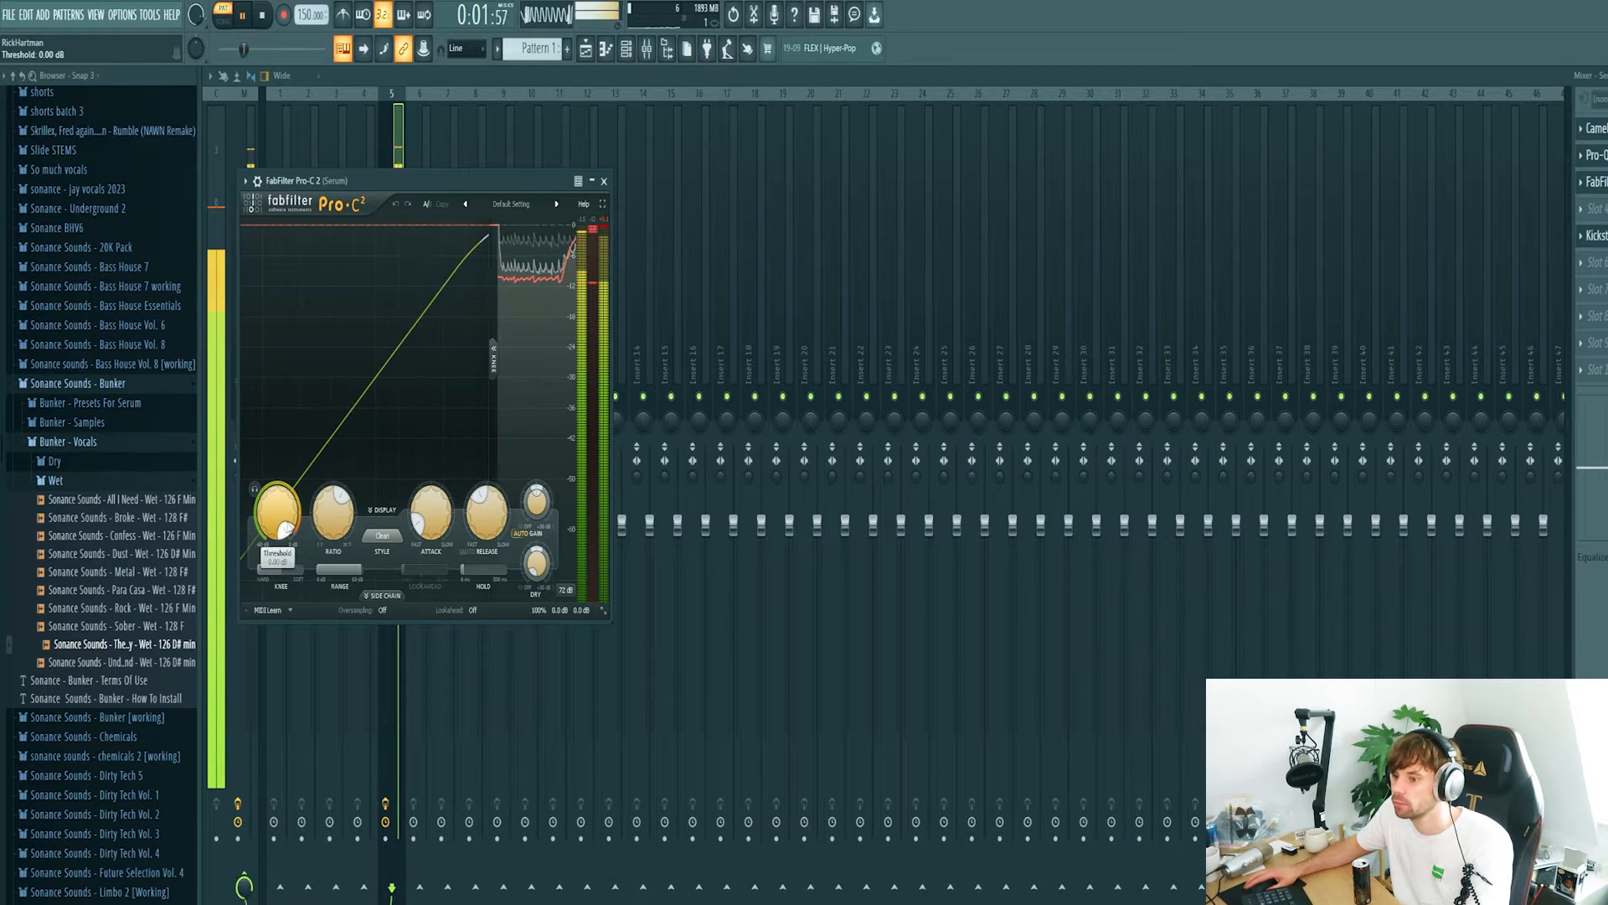
click(603, 181)
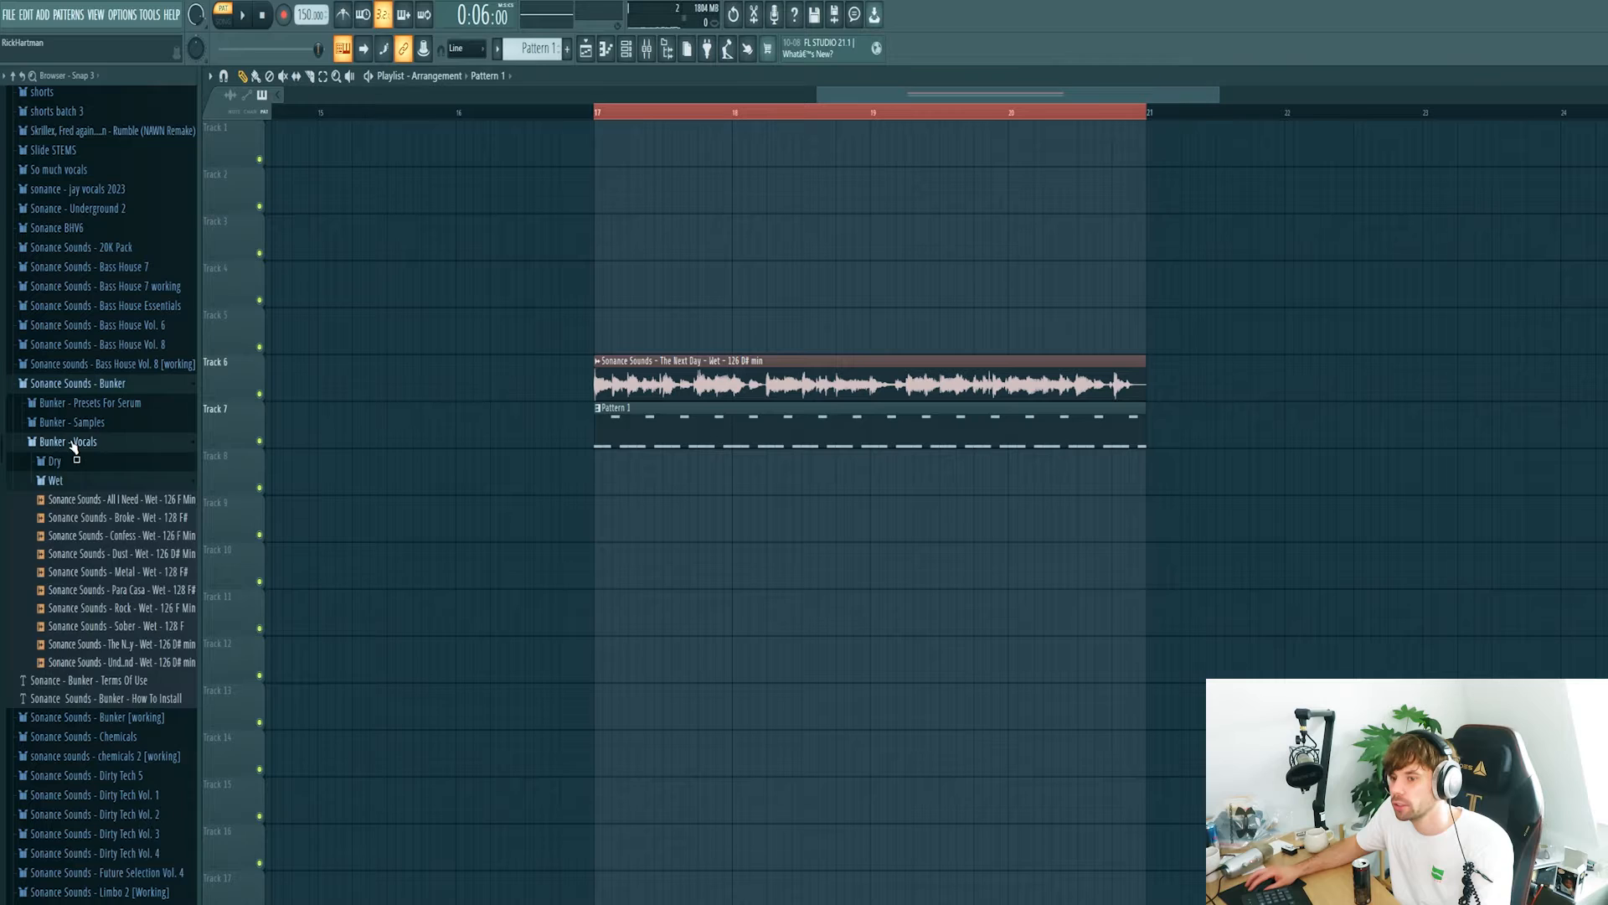
Audition the Bunker kick samples and place Bunker - Kick 4 on every beat of Track 8 from bar 17 to bar 21.
click(67, 441)
click(82, 424)
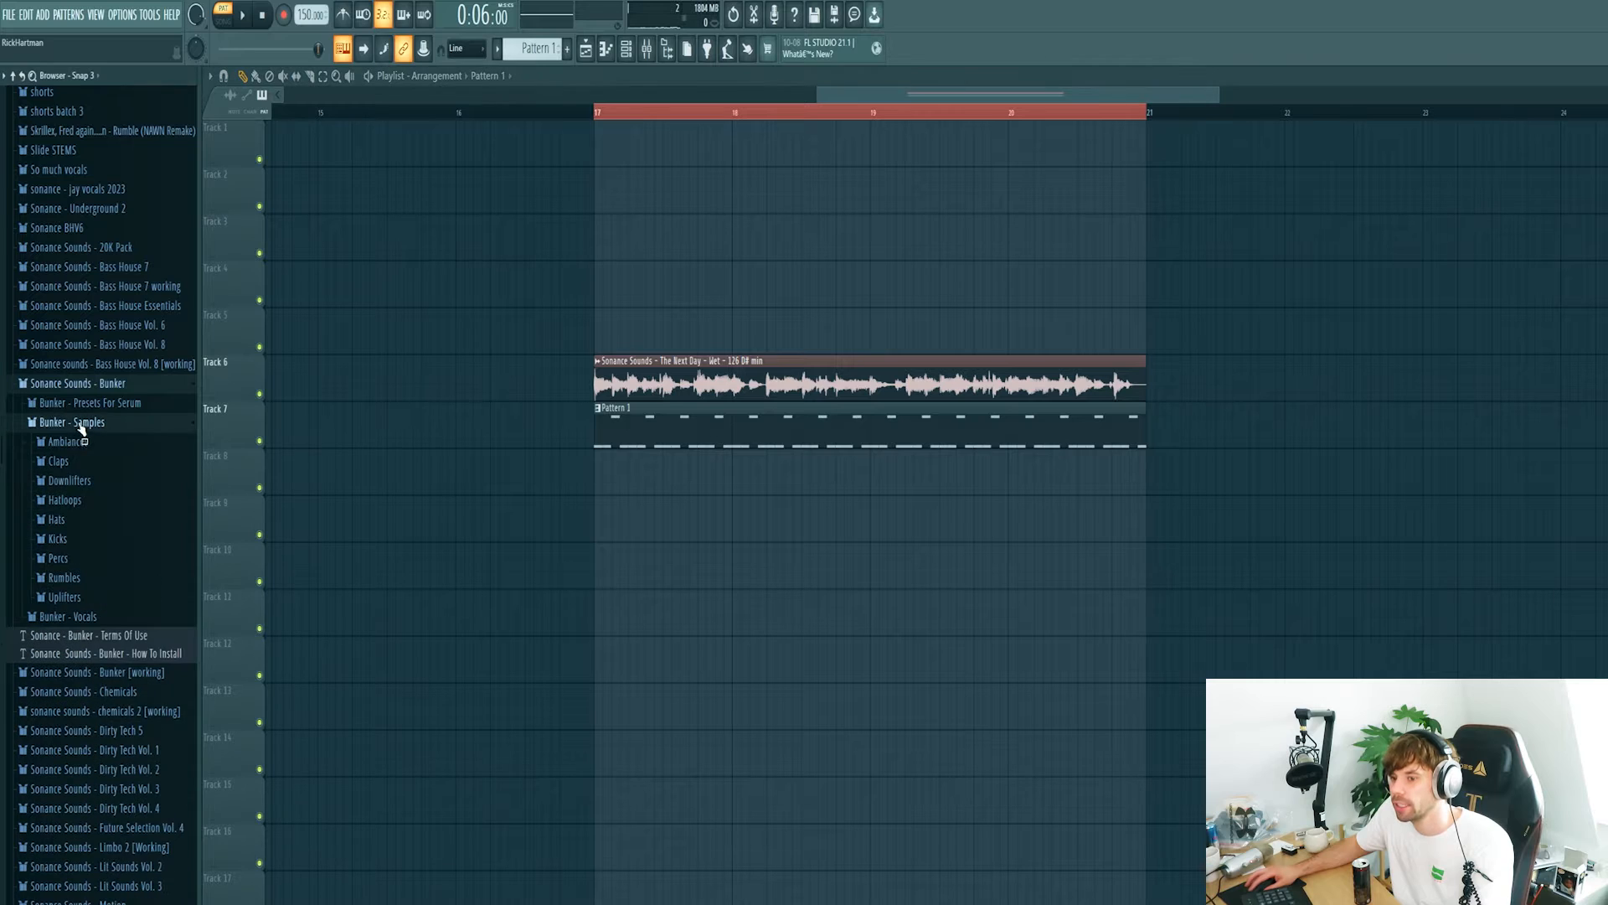
click(58, 538)
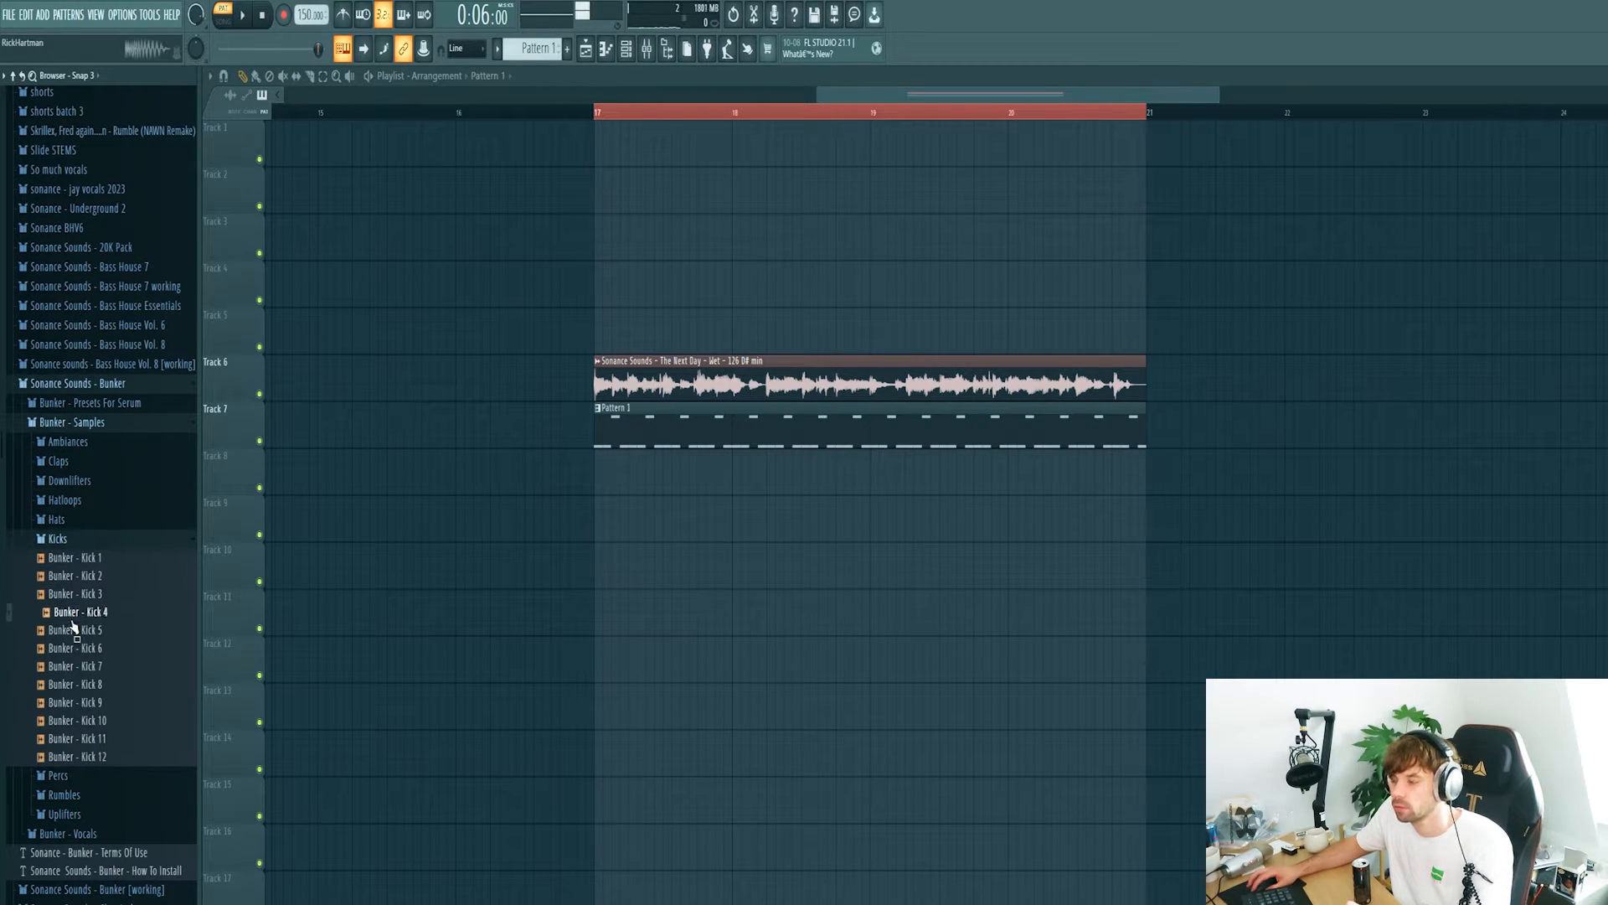
drag(189, 624, 603, 492)
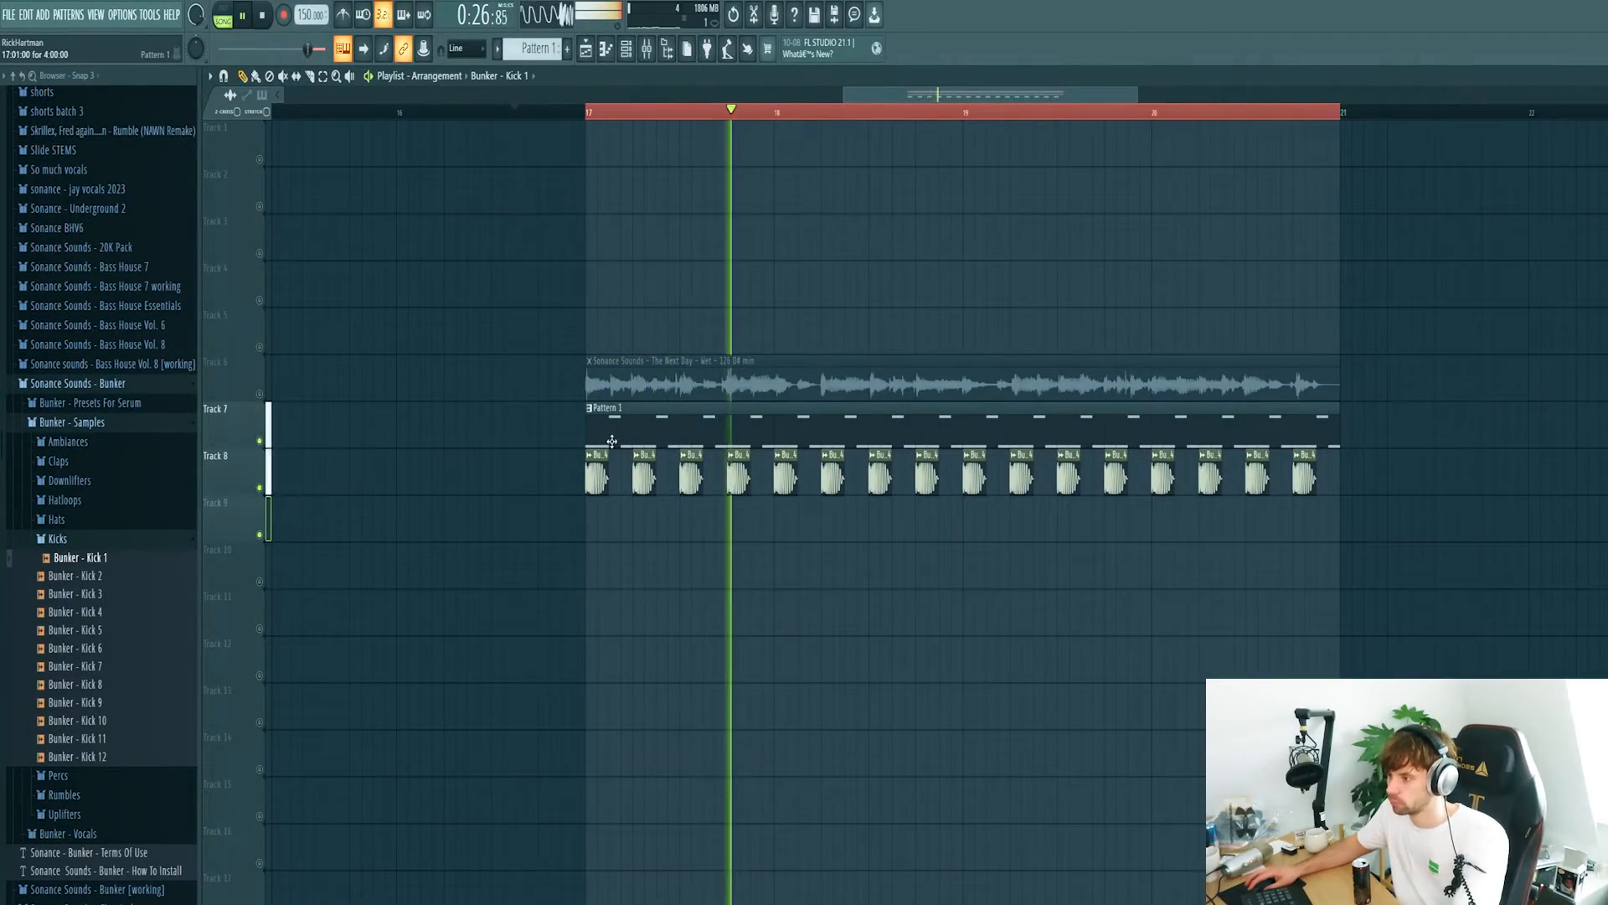
Open Serum from the Unsorted channel group and audition other bass presets, including Bass - One and Bass - Love, with the loop playing.
key(F9)
key(F9)
key(F12)
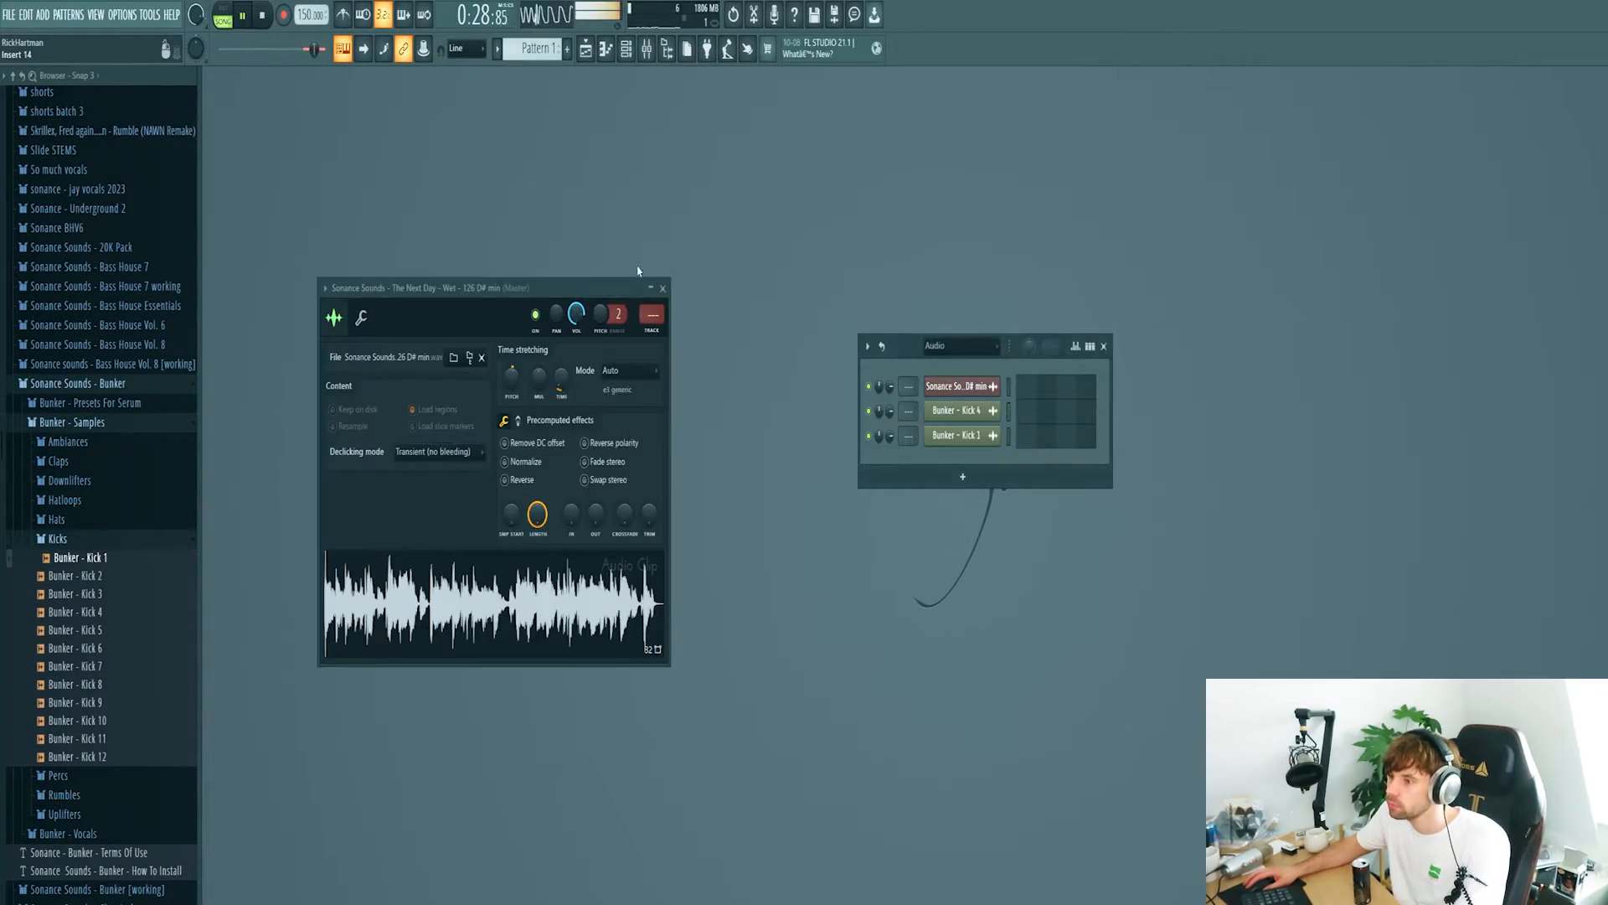
click(630, 50)
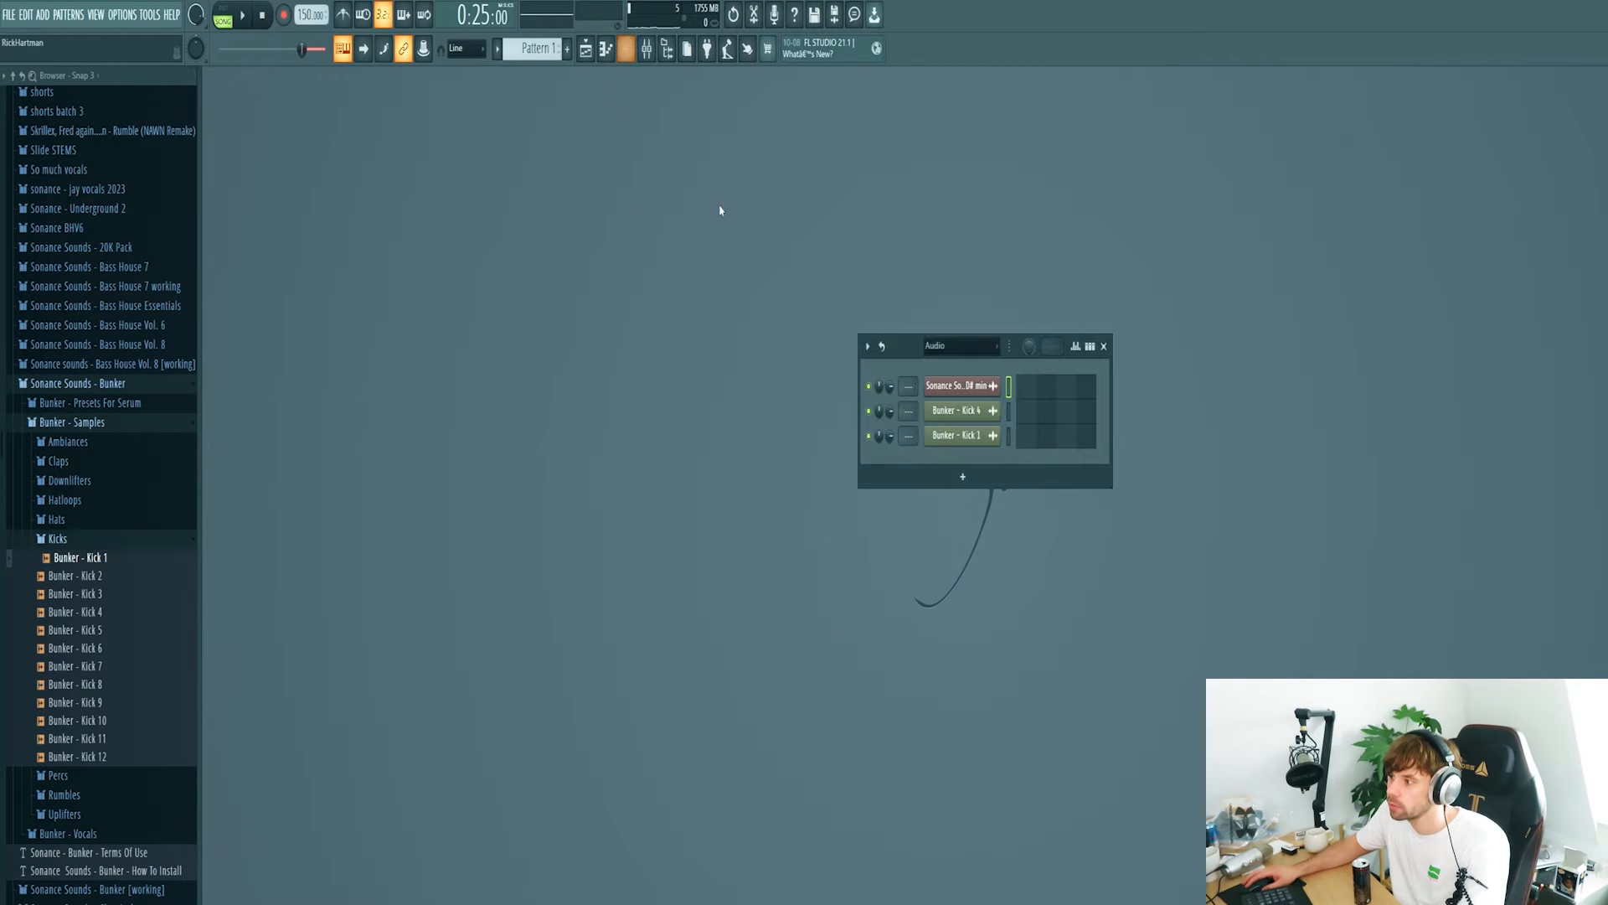
click(951, 347)
click(950, 398)
click(952, 391)
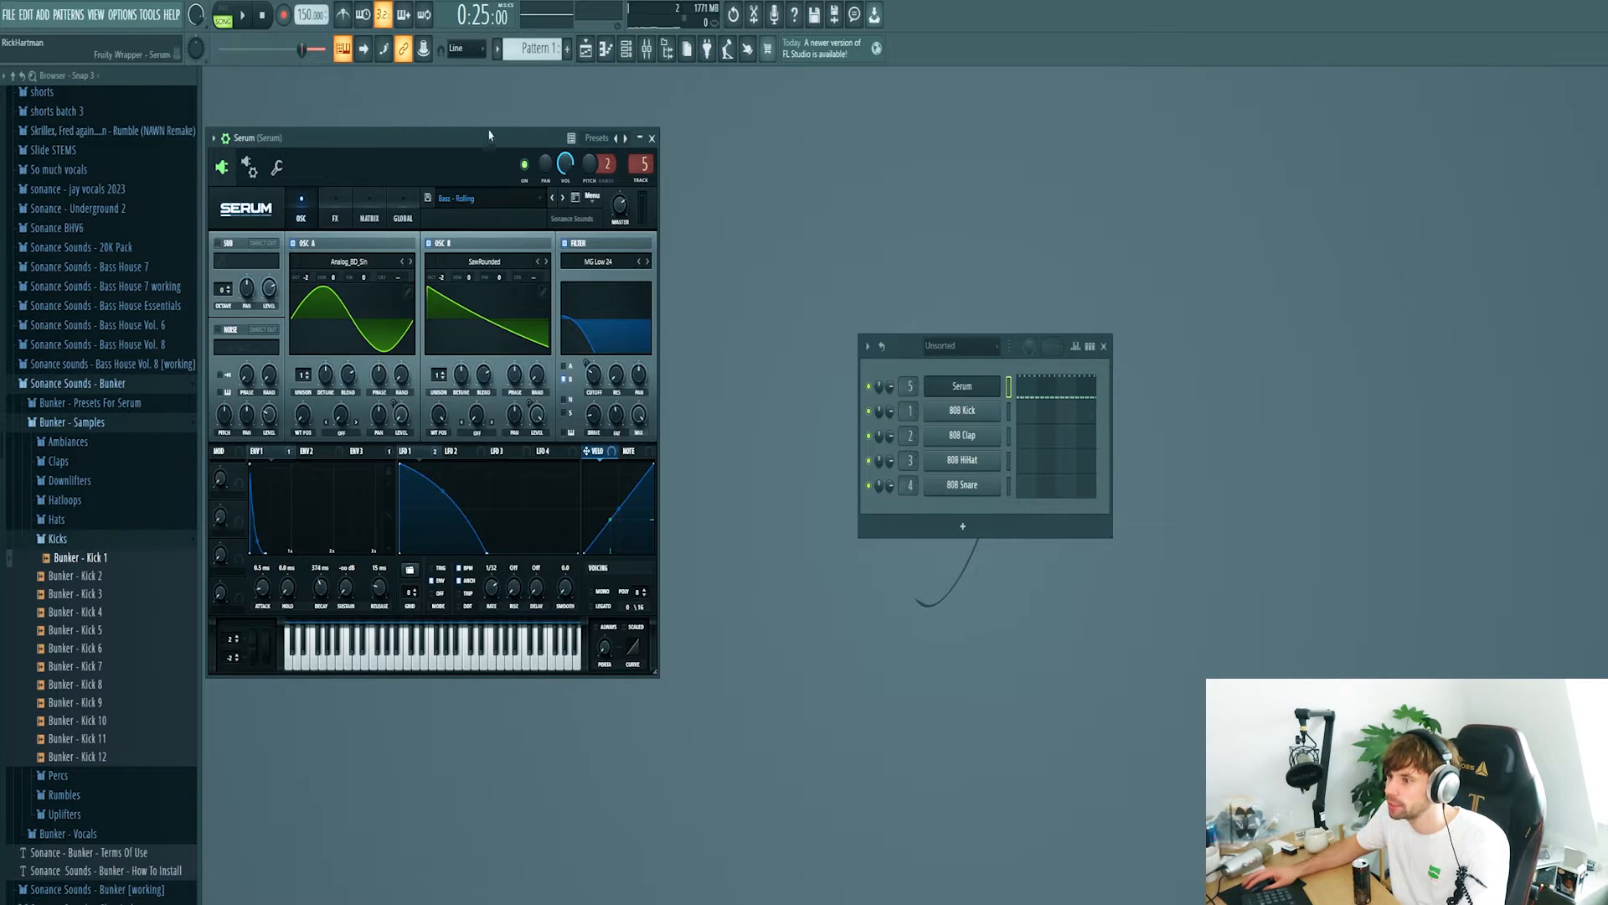
drag(489, 135, 900, 190)
click(964, 260)
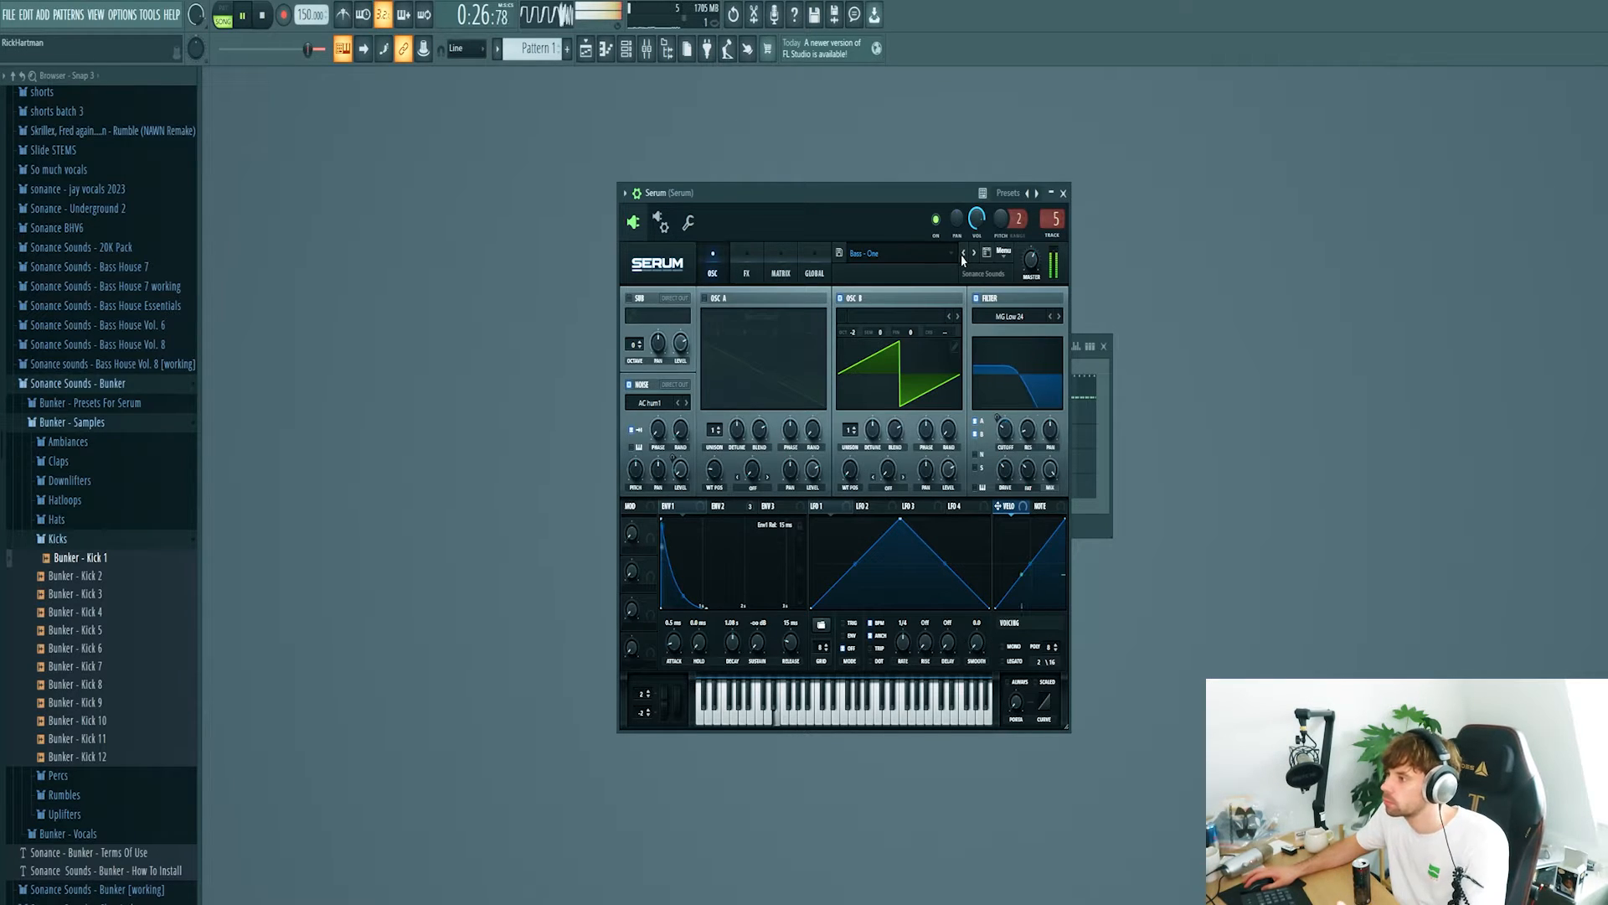
click(964, 259)
click(963, 259)
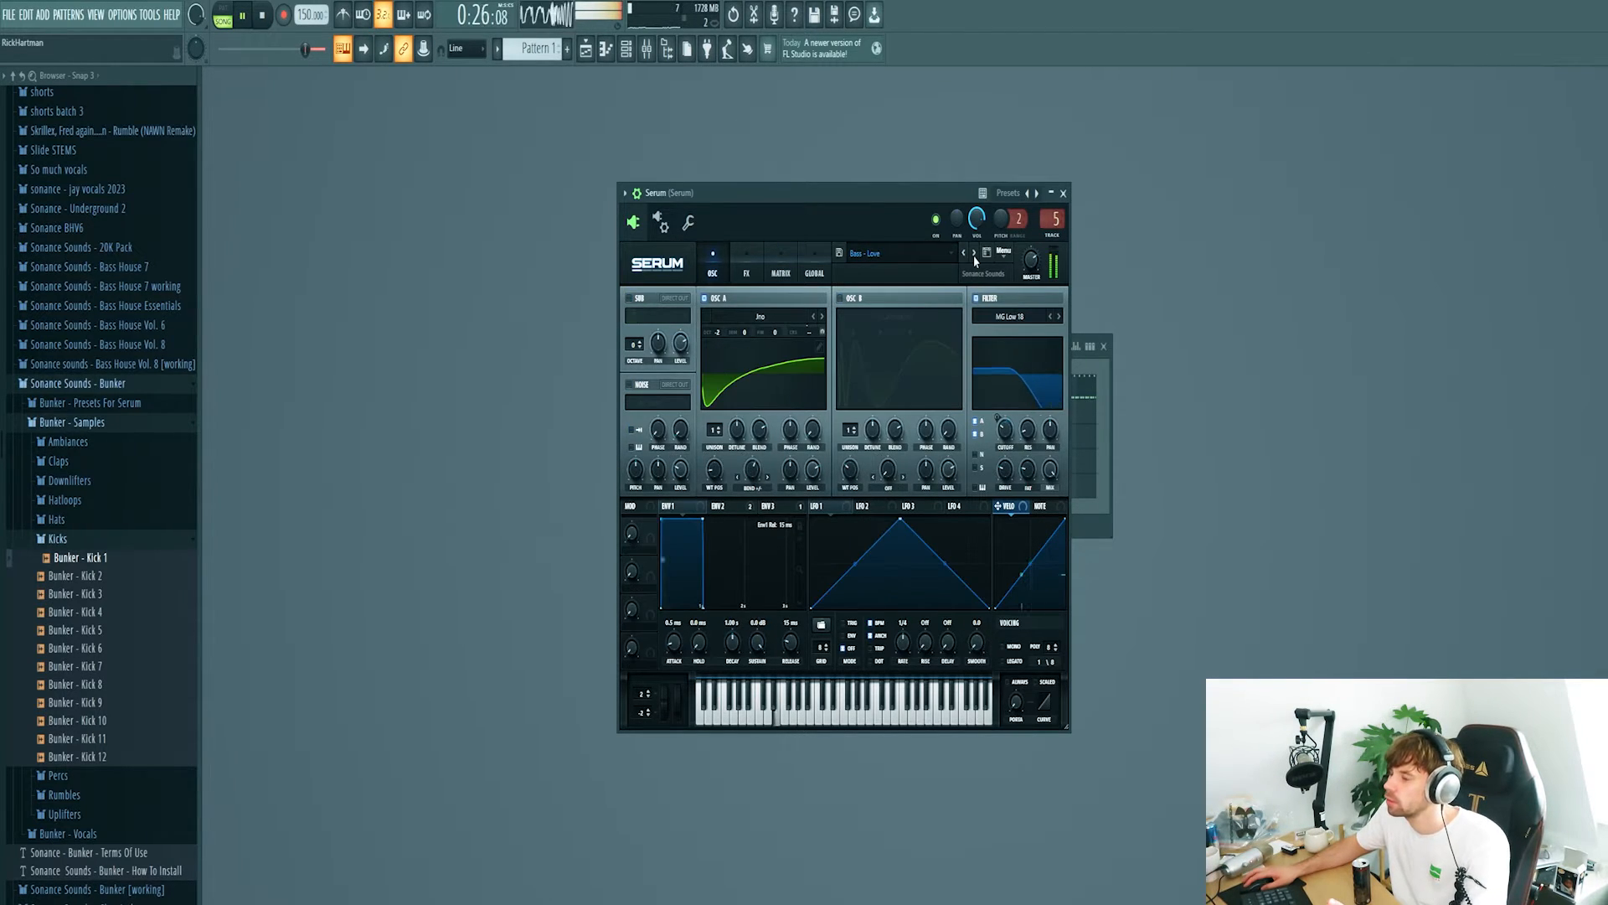
click(1064, 195)
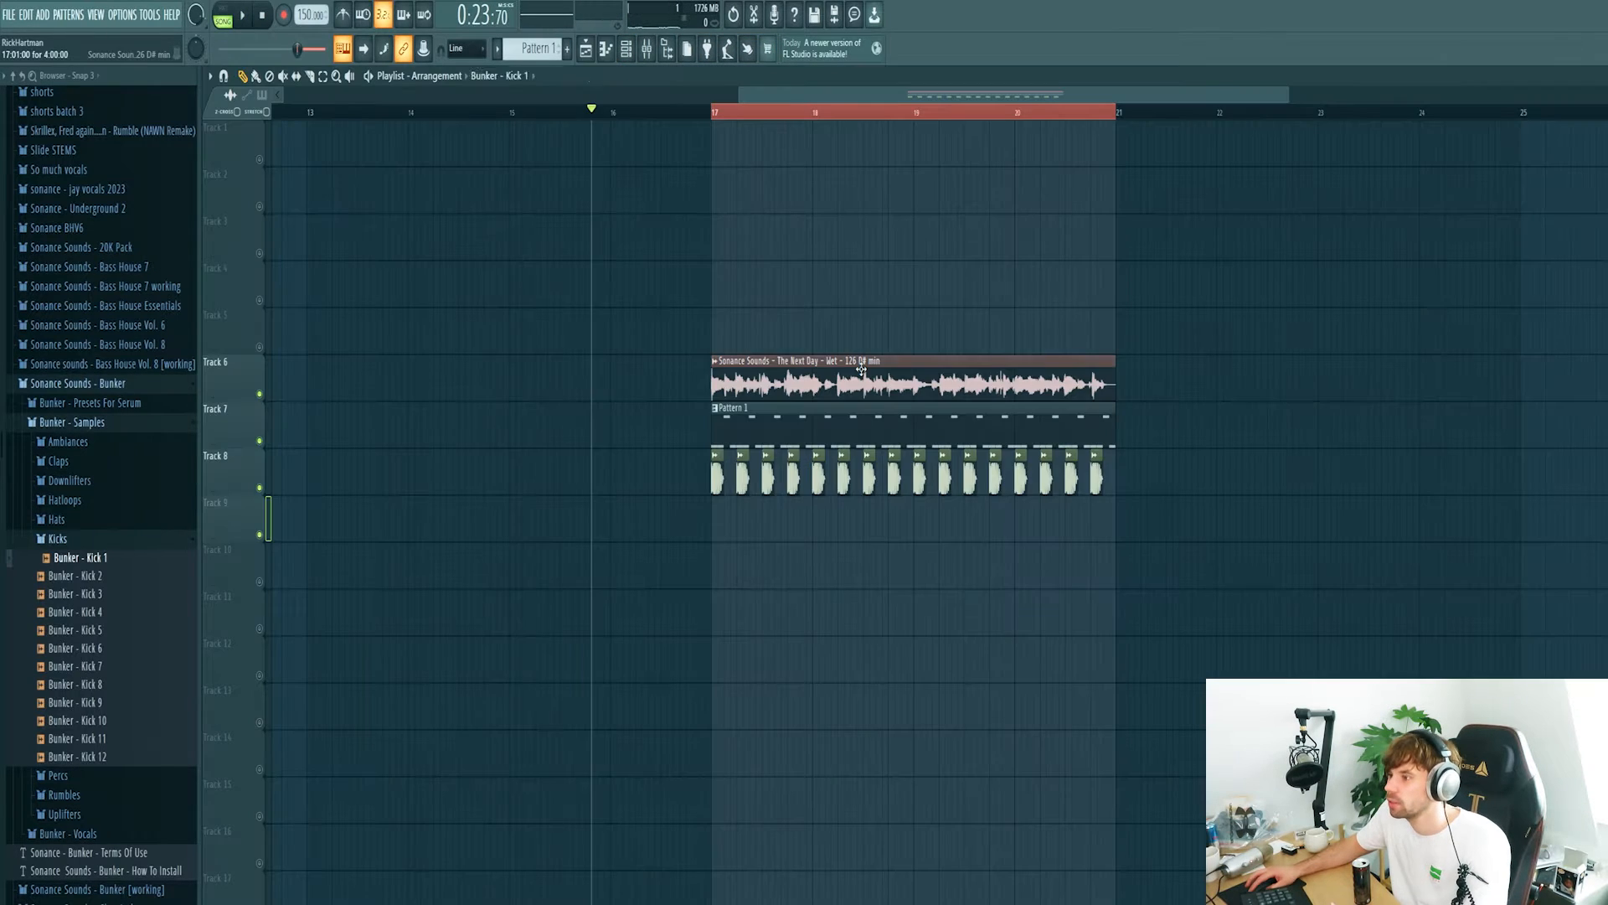
Route the The Next Day vocal clip to mixer track 6 and add Kickstart in its last effect slot.
double_click(858, 369)
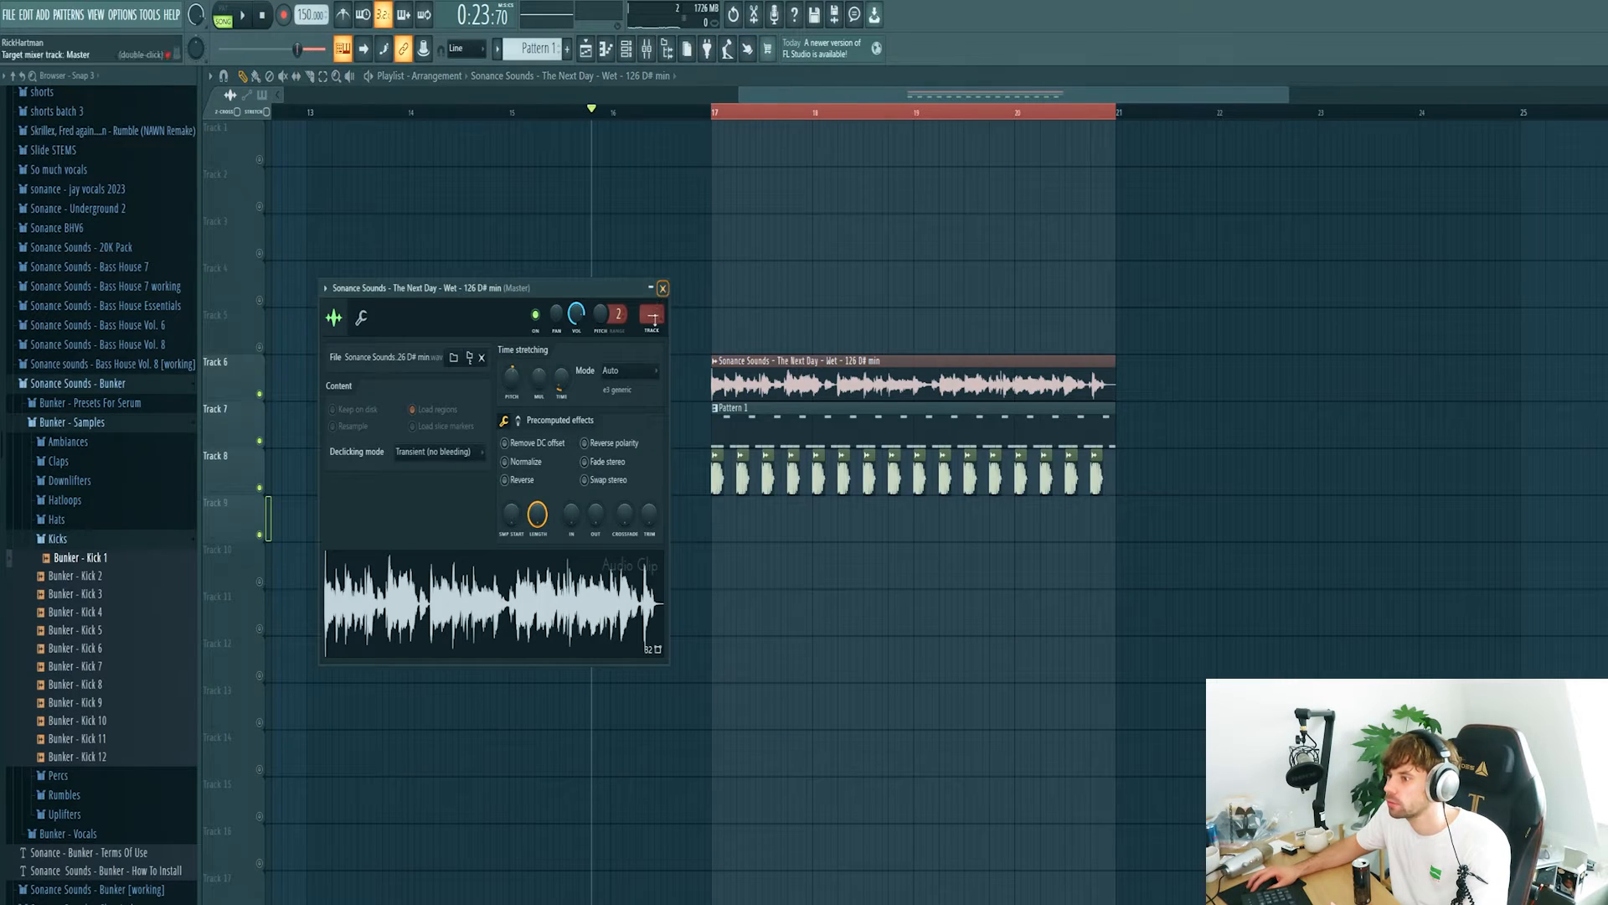
click(654, 318)
click(1592, 370)
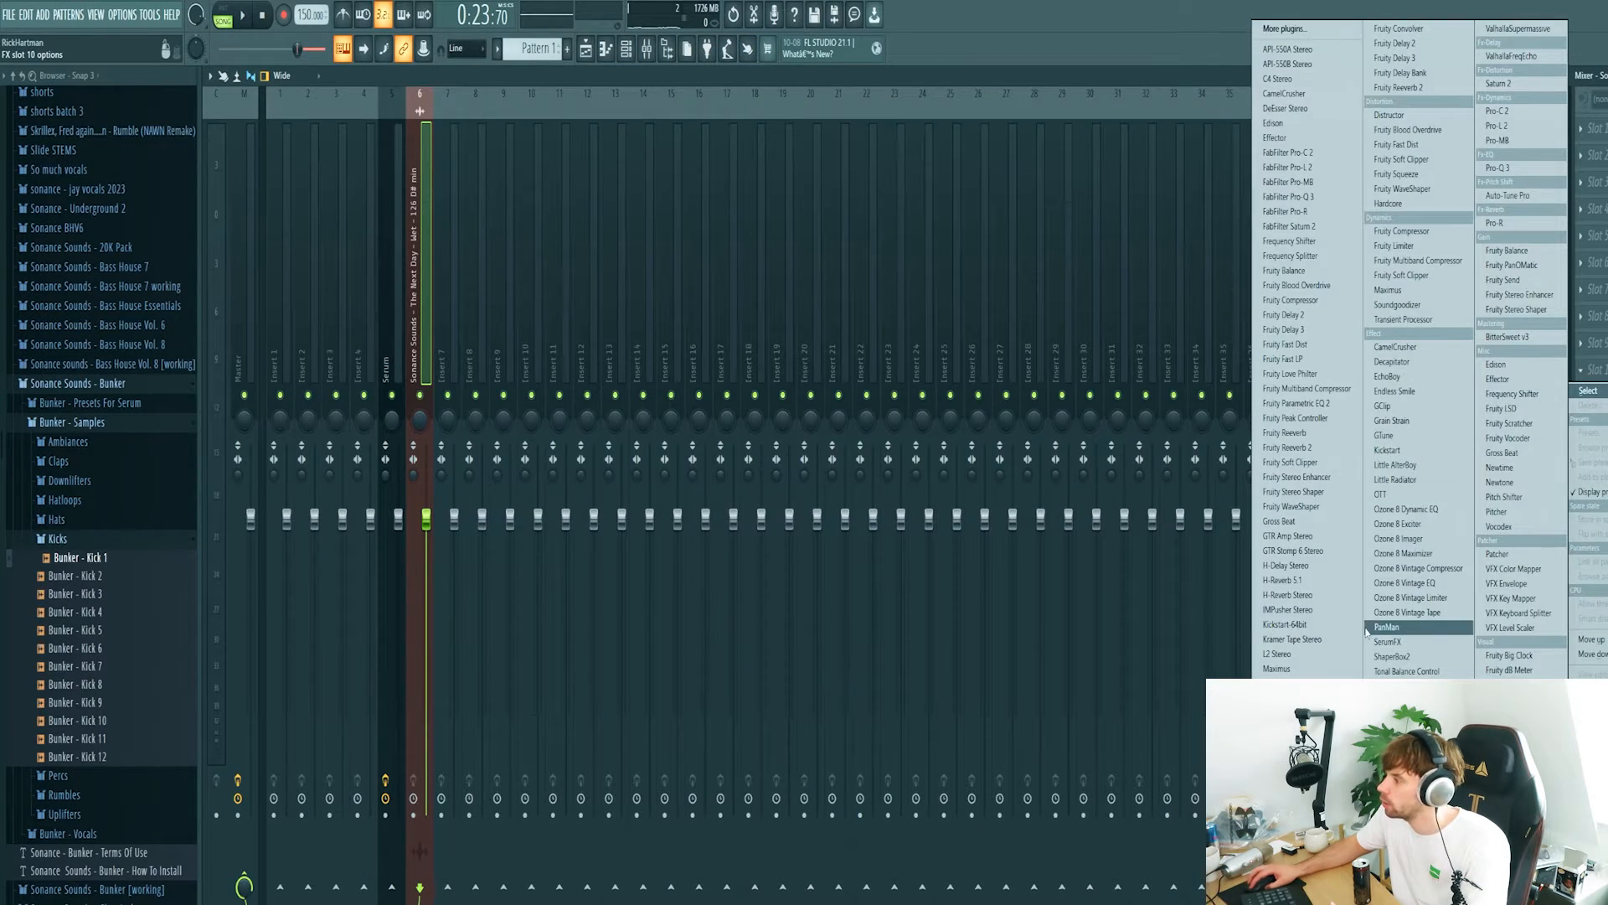
click(1294, 624)
Insert FabFilter Pro-Q 3 in the vocal track's first slot, with a 24 dB/oct low cut at about 97 Hz and a gentle low-end dip.
click(1591, 128)
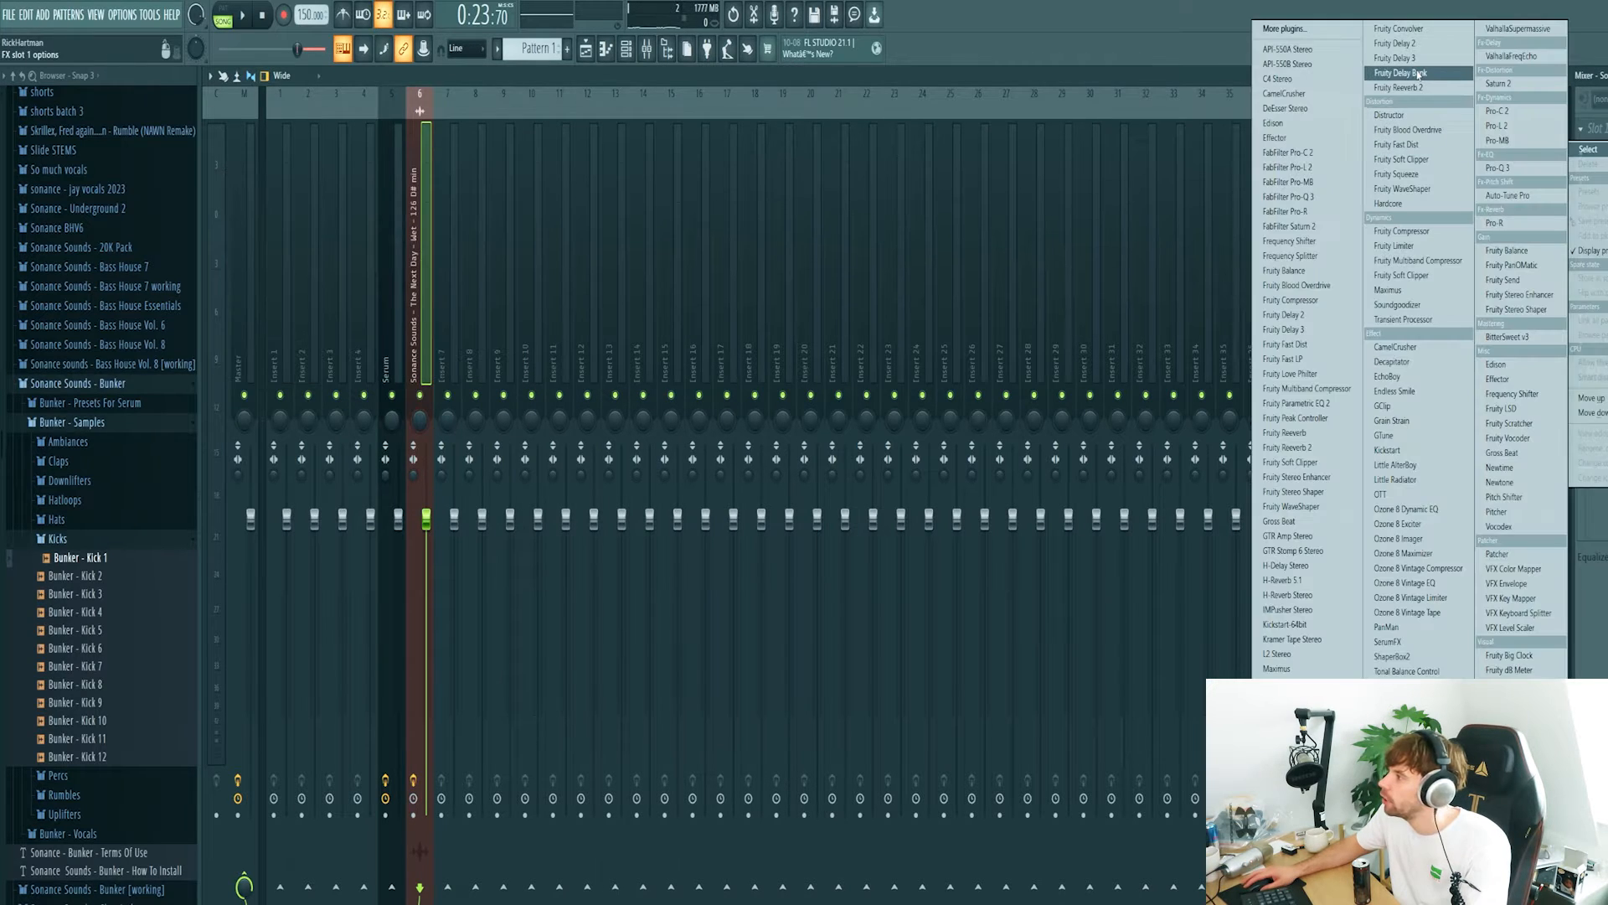
click(1418, 144)
key(space)
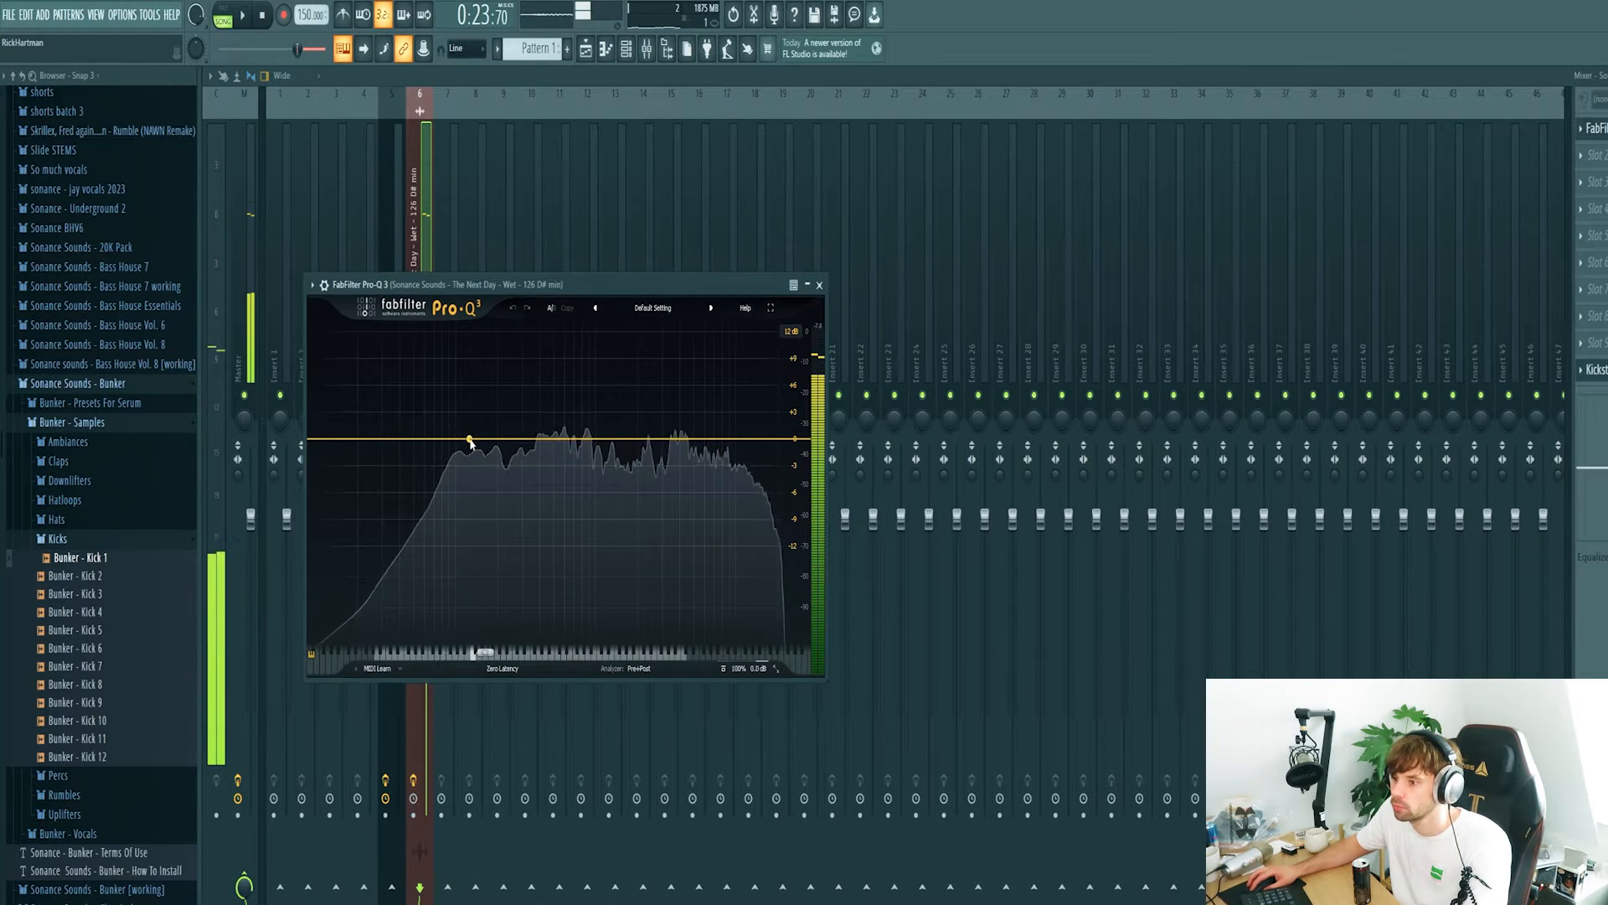
drag(444, 438, 441, 447)
right_click(441, 447)
mouse_move(486, 517)
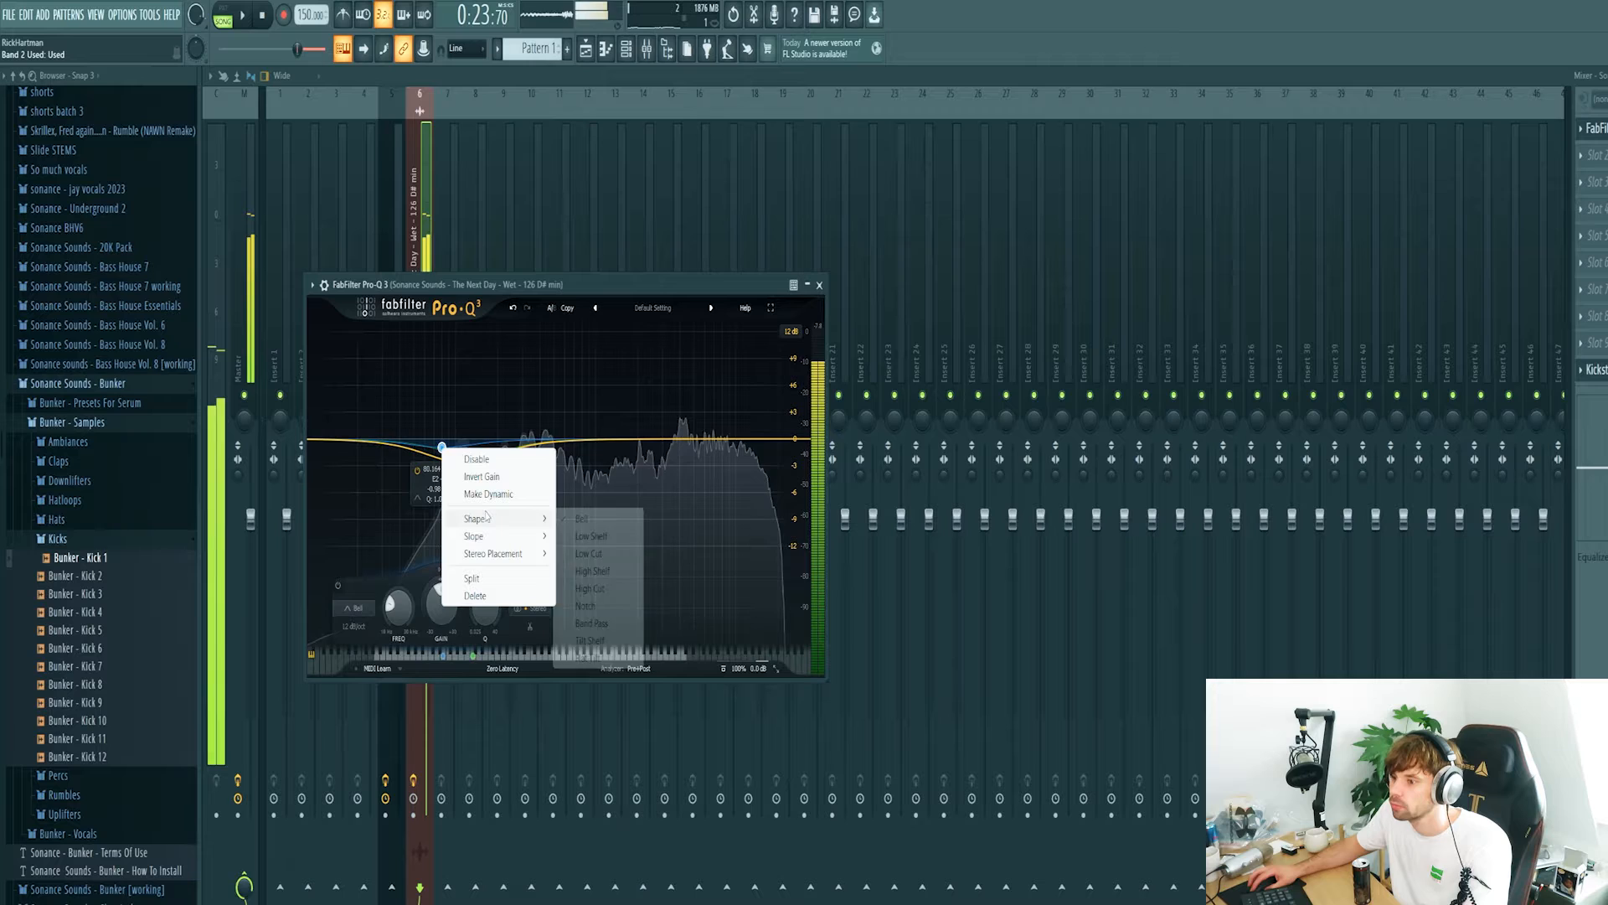
click(589, 553)
drag(441, 440, 453, 445)
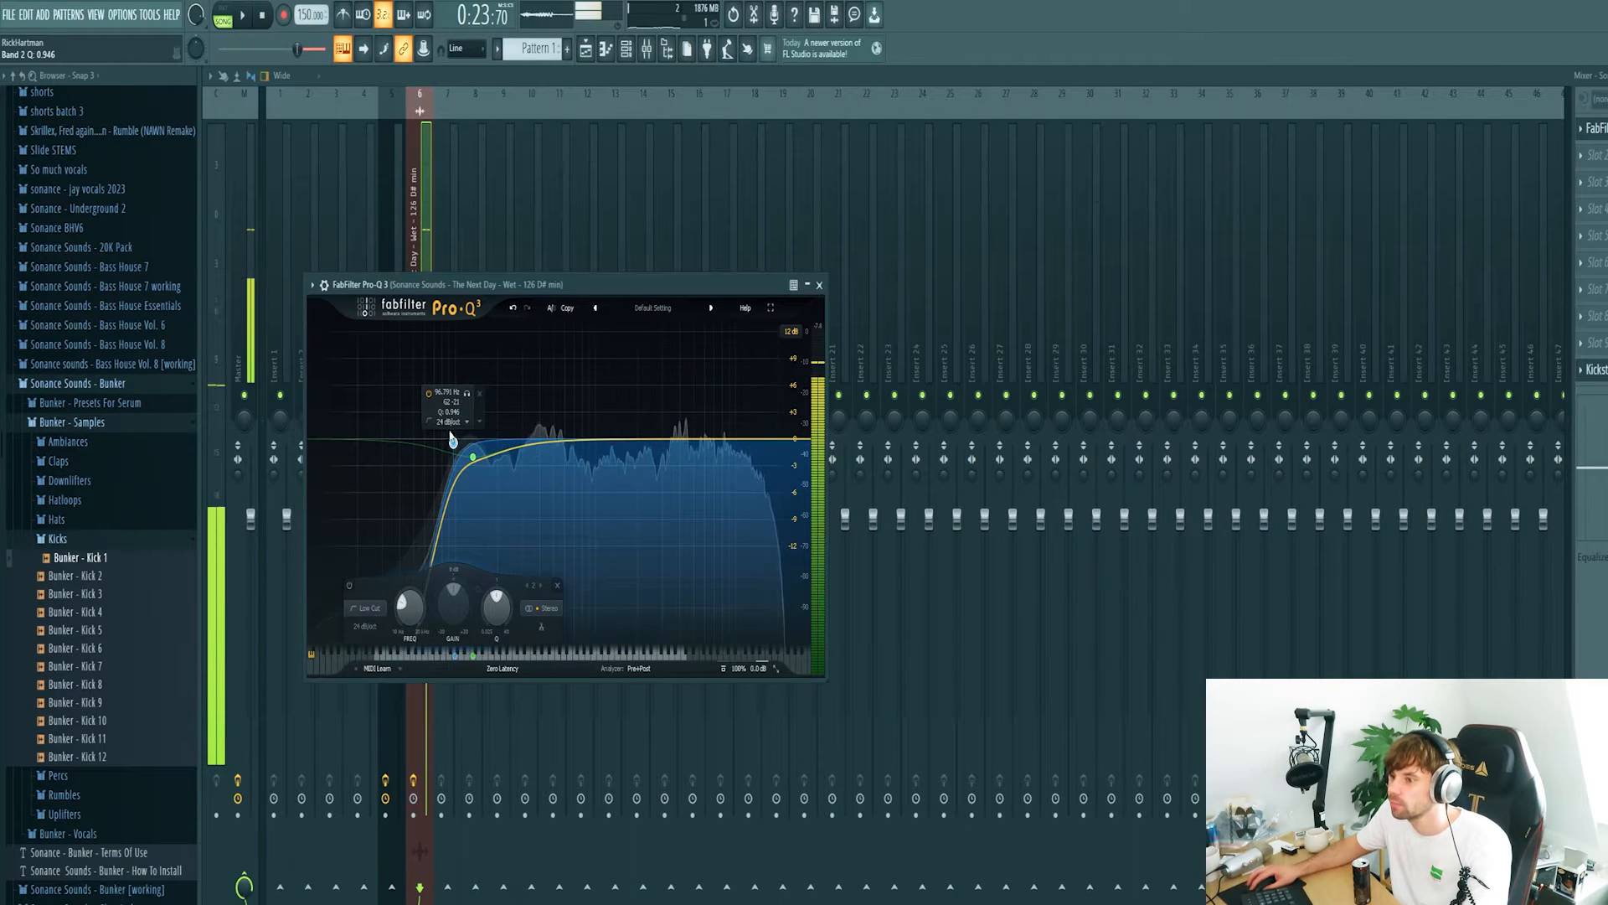
drag(545, 284, 868, 250)
Route the kick to mixer track 7, lower it to about -5.0 dB, and bring down the Serum and vocal faders to balance the mix.
click(586, 51)
key(F9)
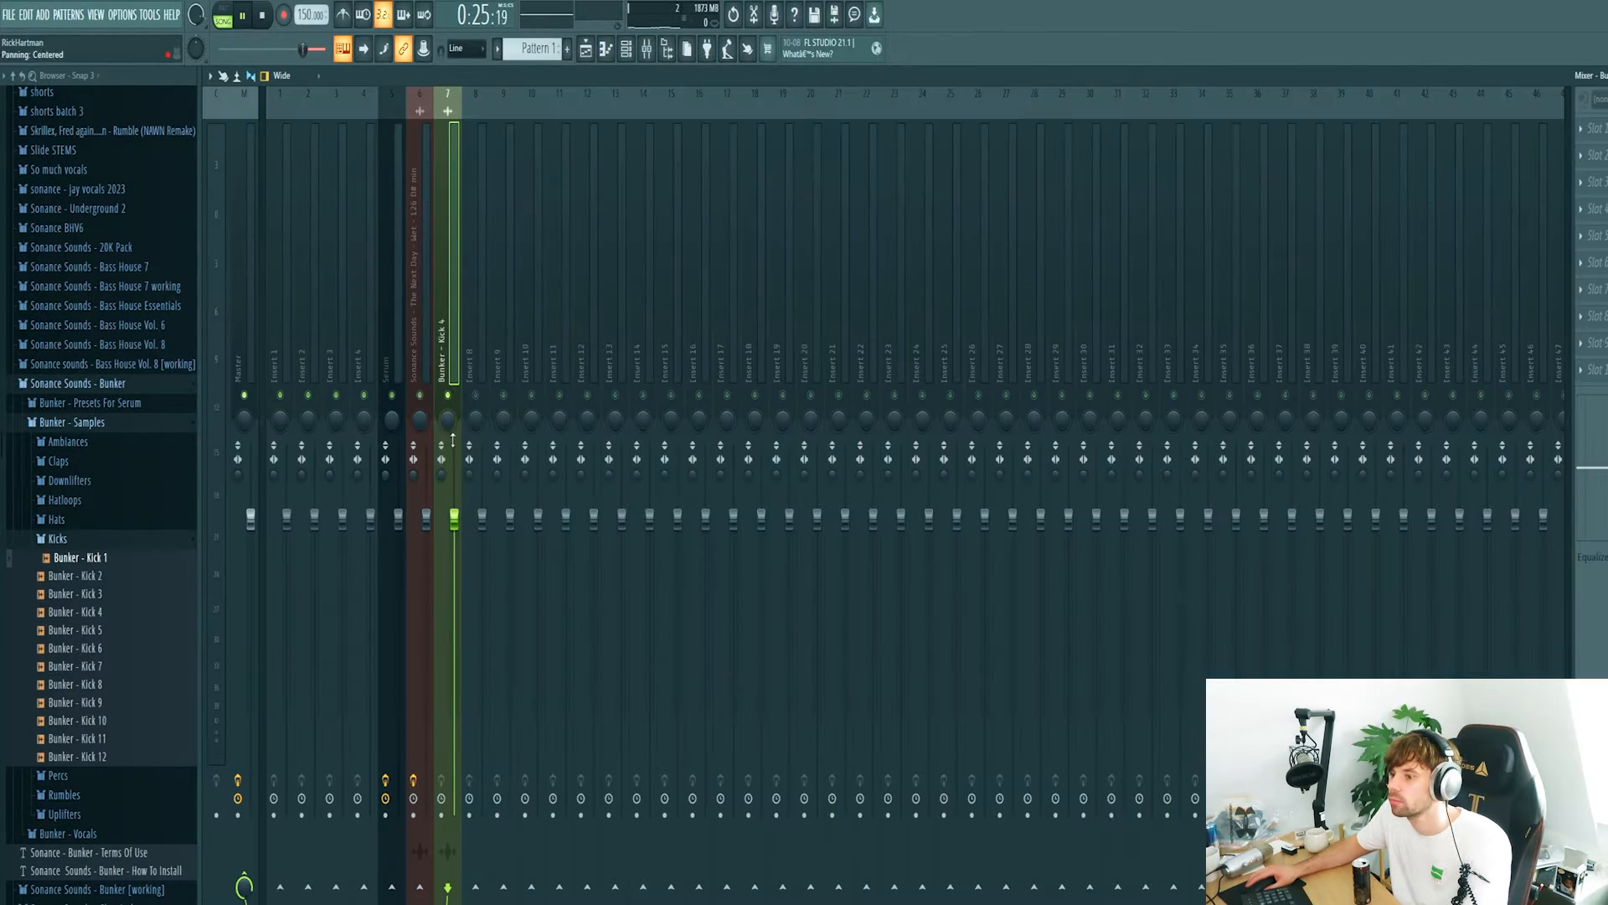
key(space)
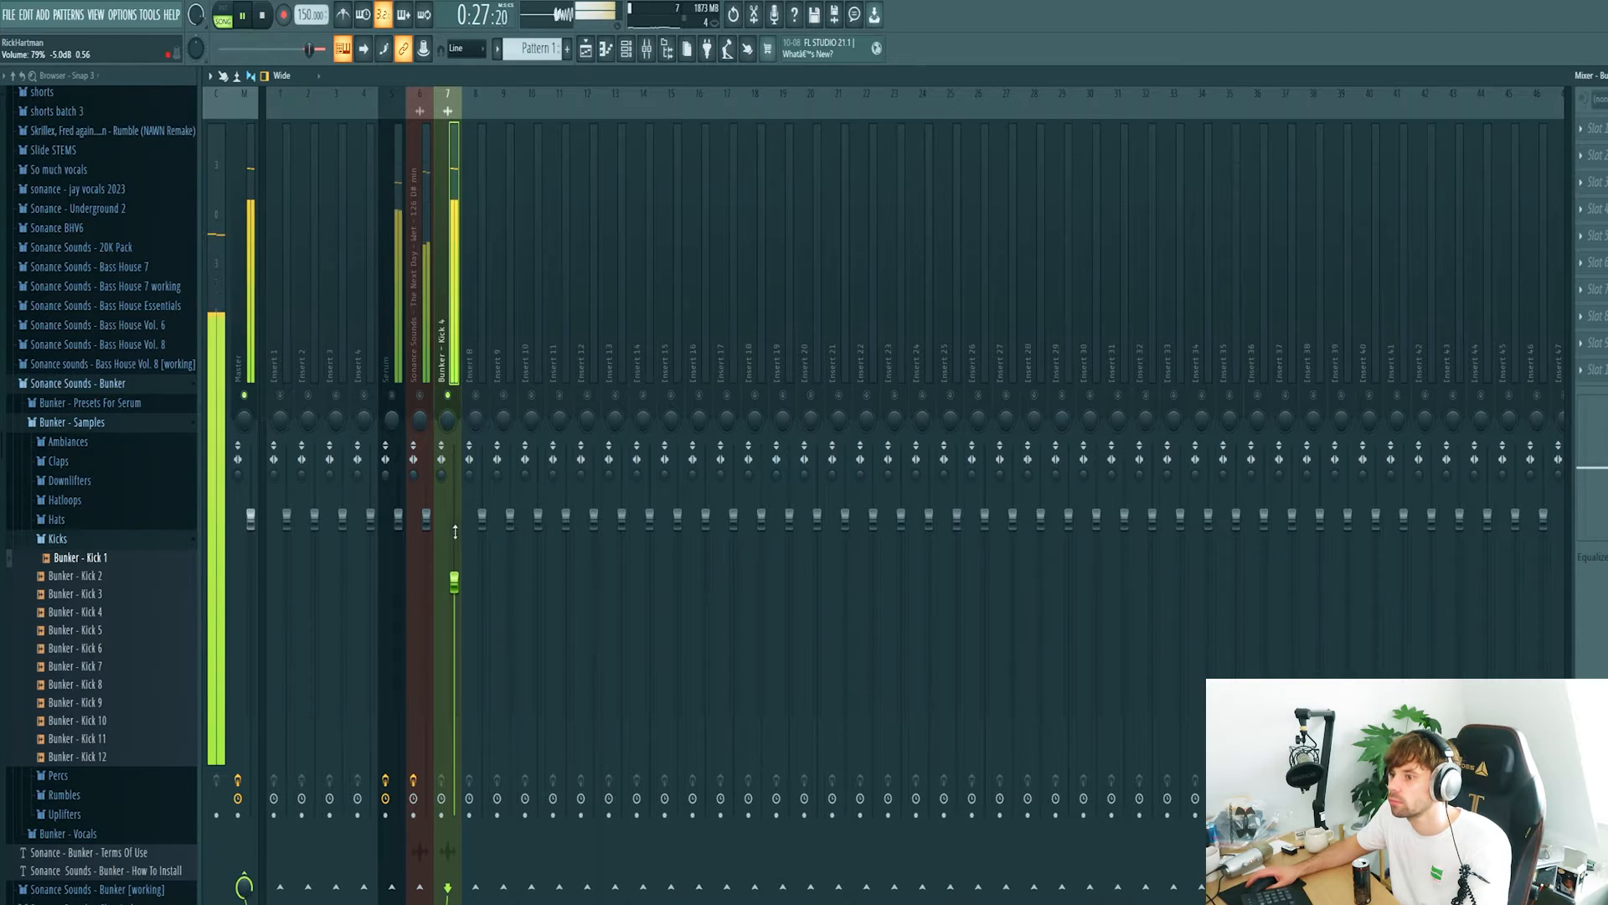
scroll(399, 526, down, 3)
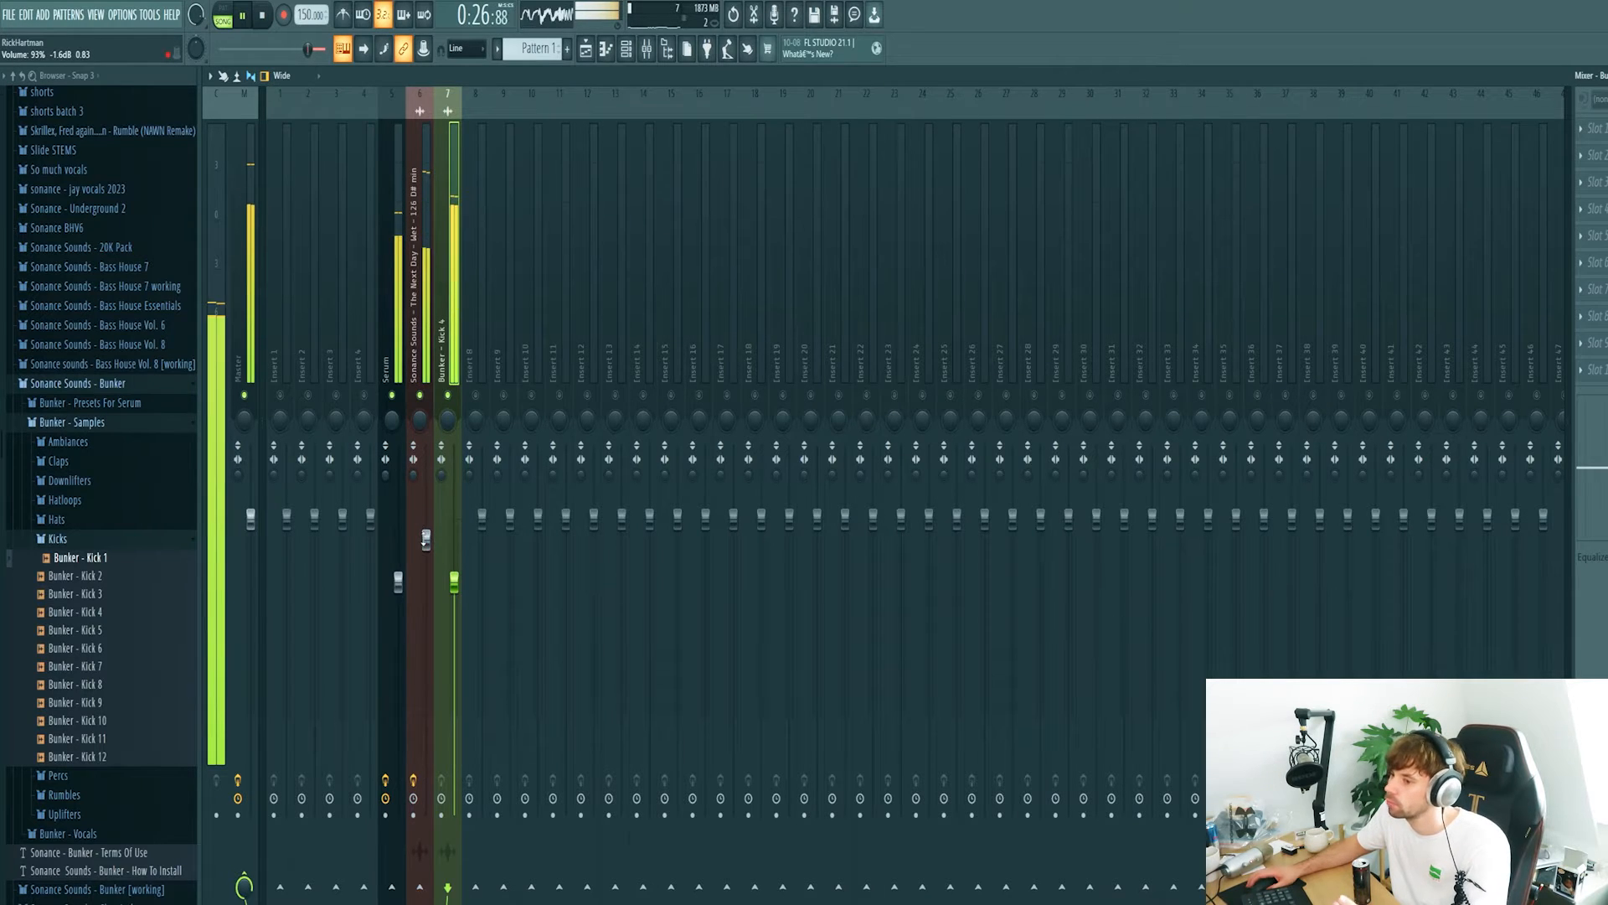
Add FabFilter Pro-R after Pro-Q 3 on the vocal mixer track and adjust its mix amount during playback.
click(422, 314)
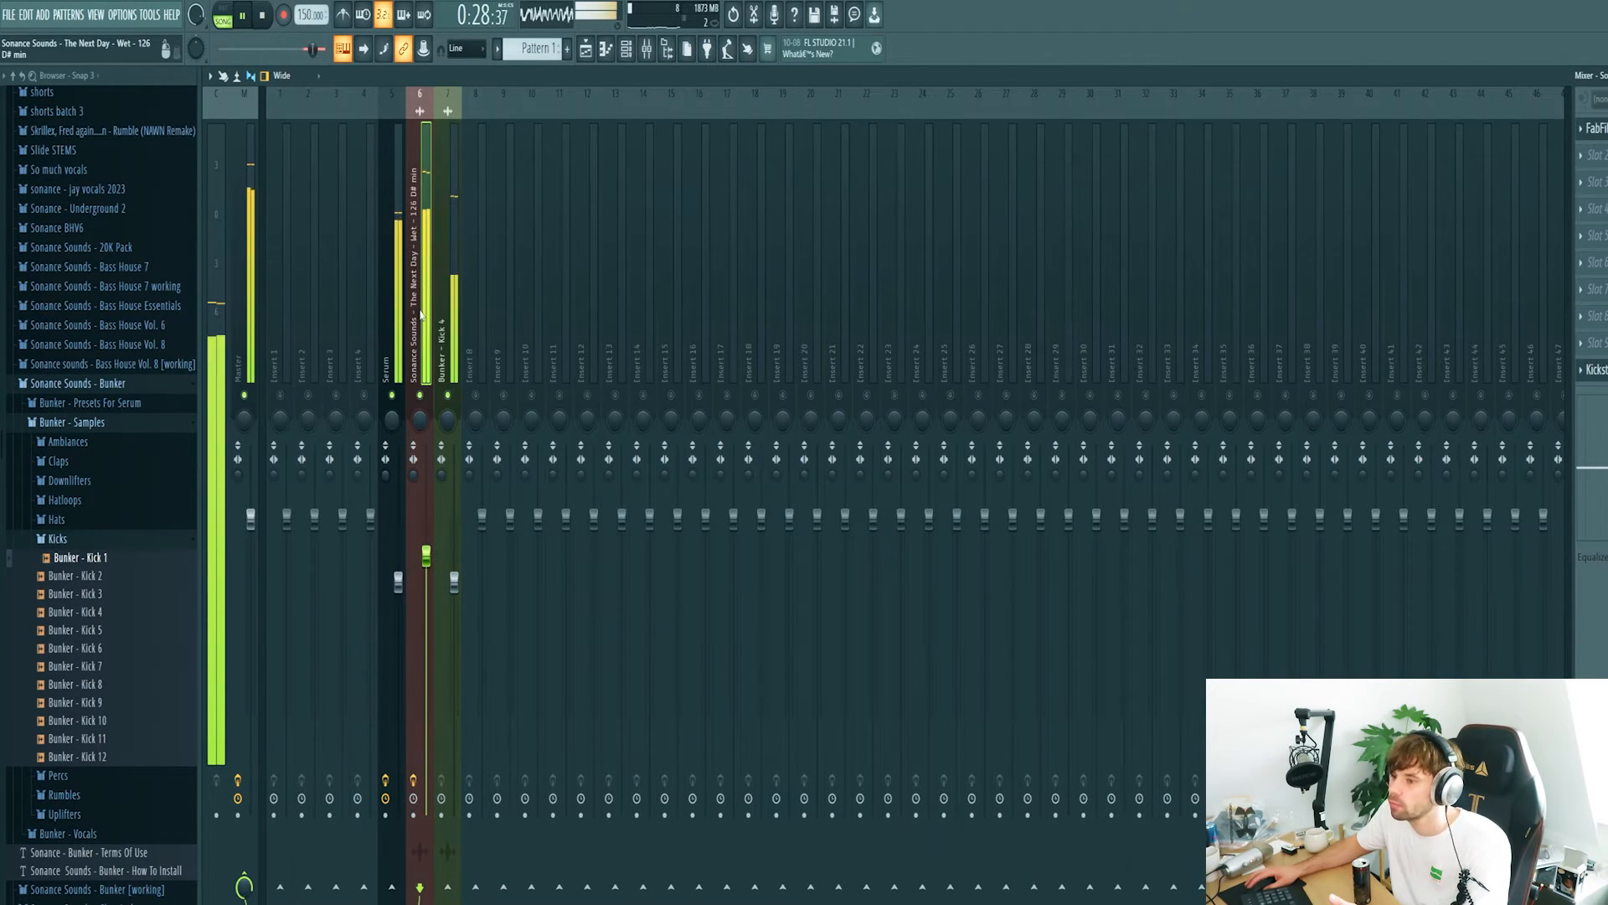
click(1589, 149)
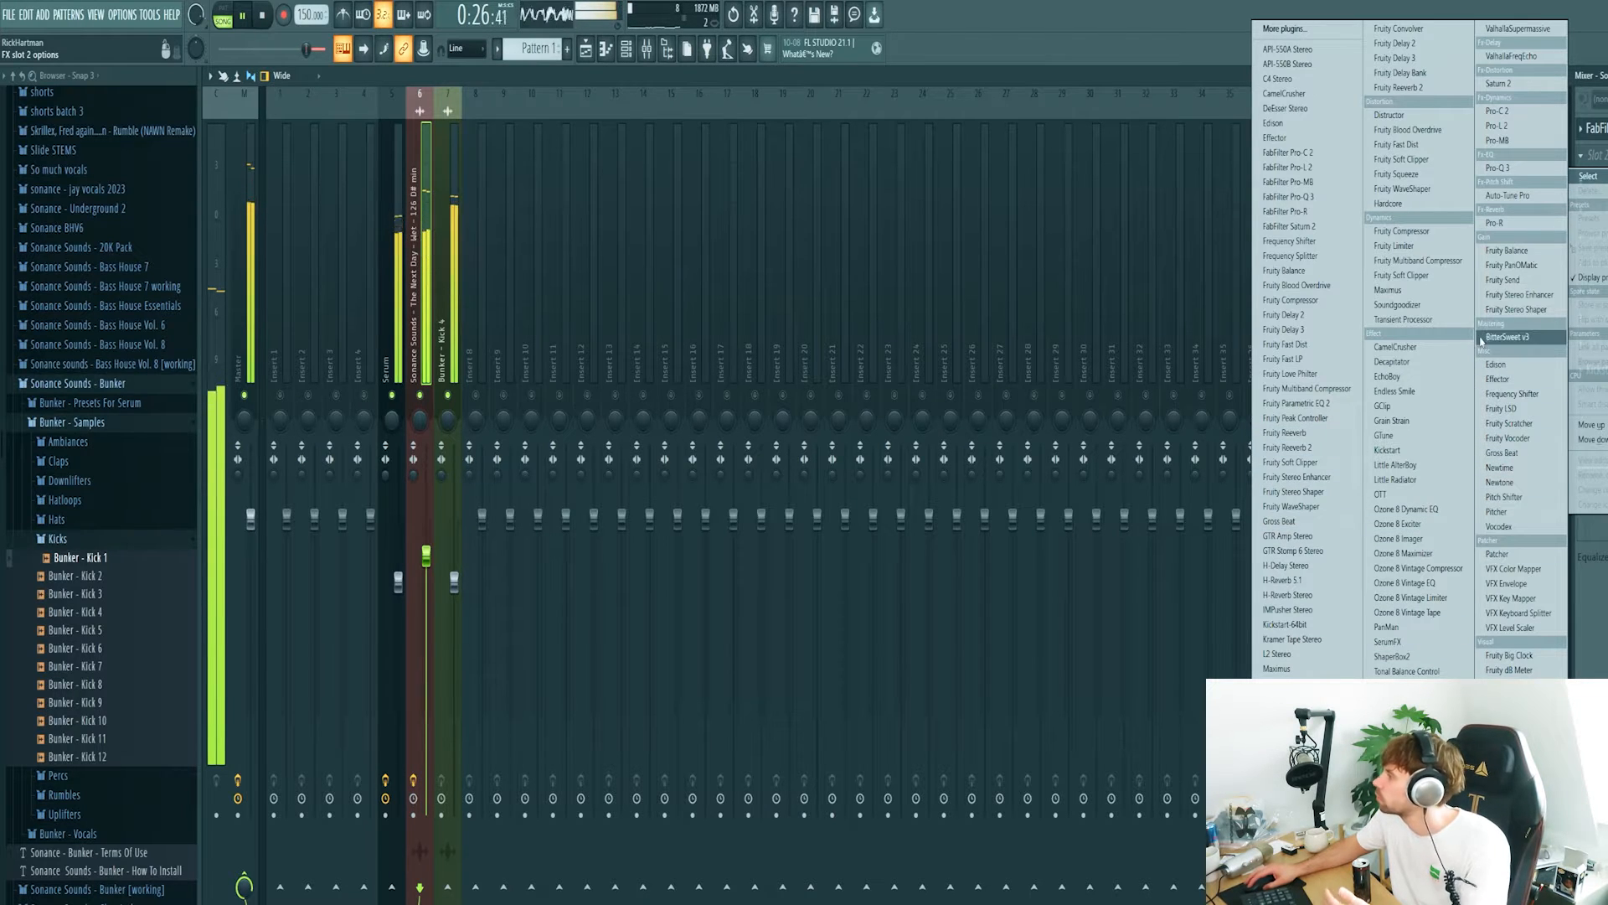
click(1495, 223)
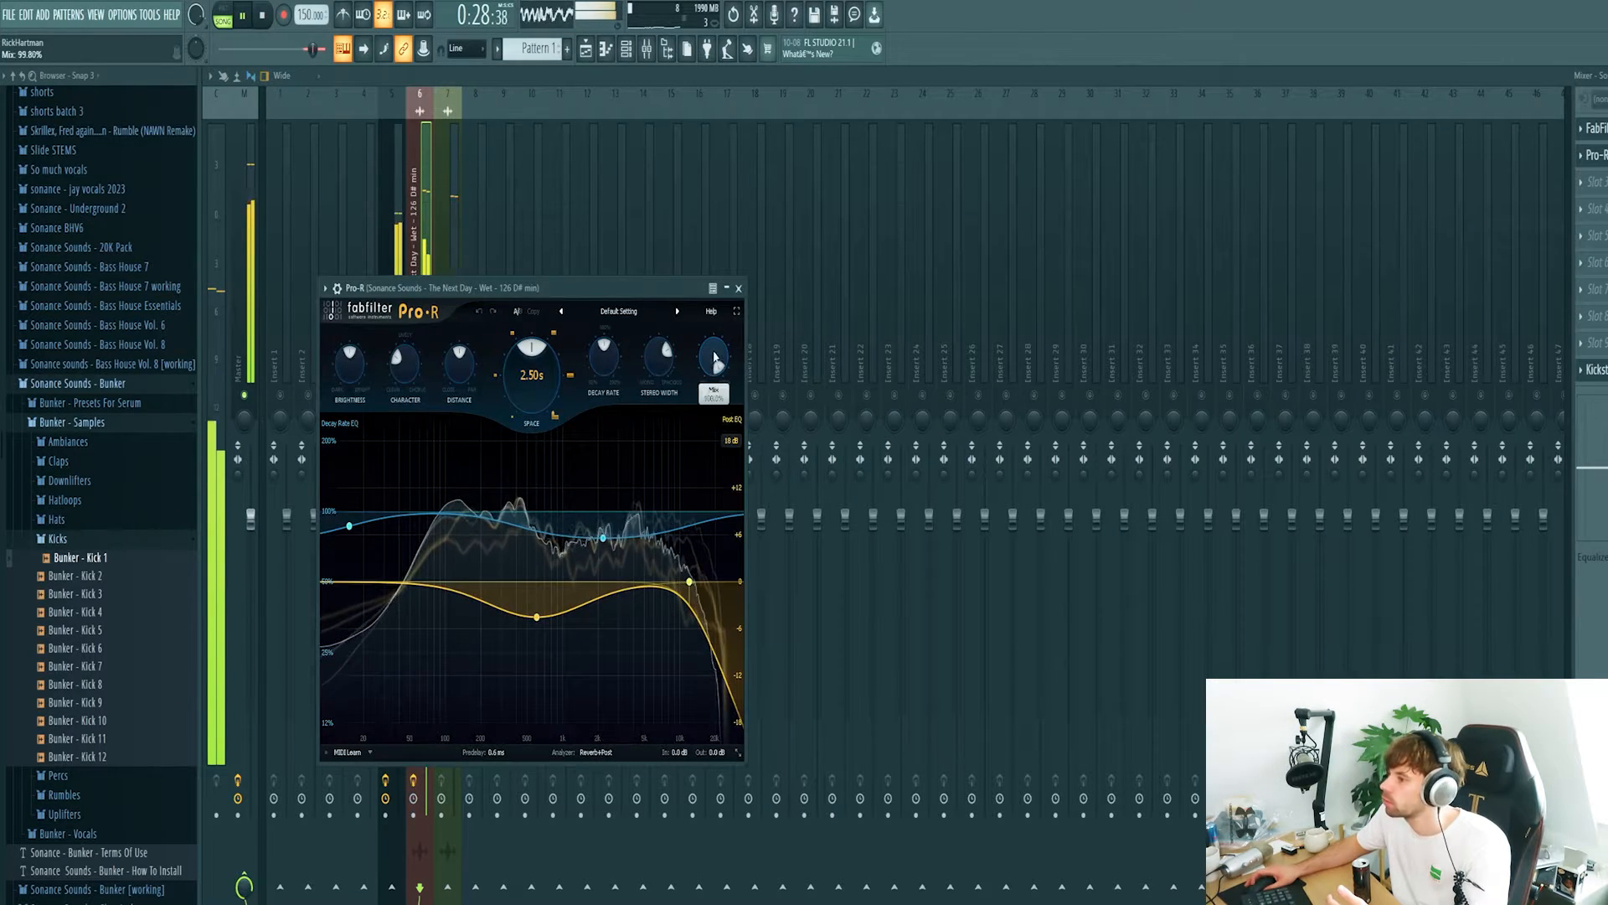
drag(717, 364, 711, 358)
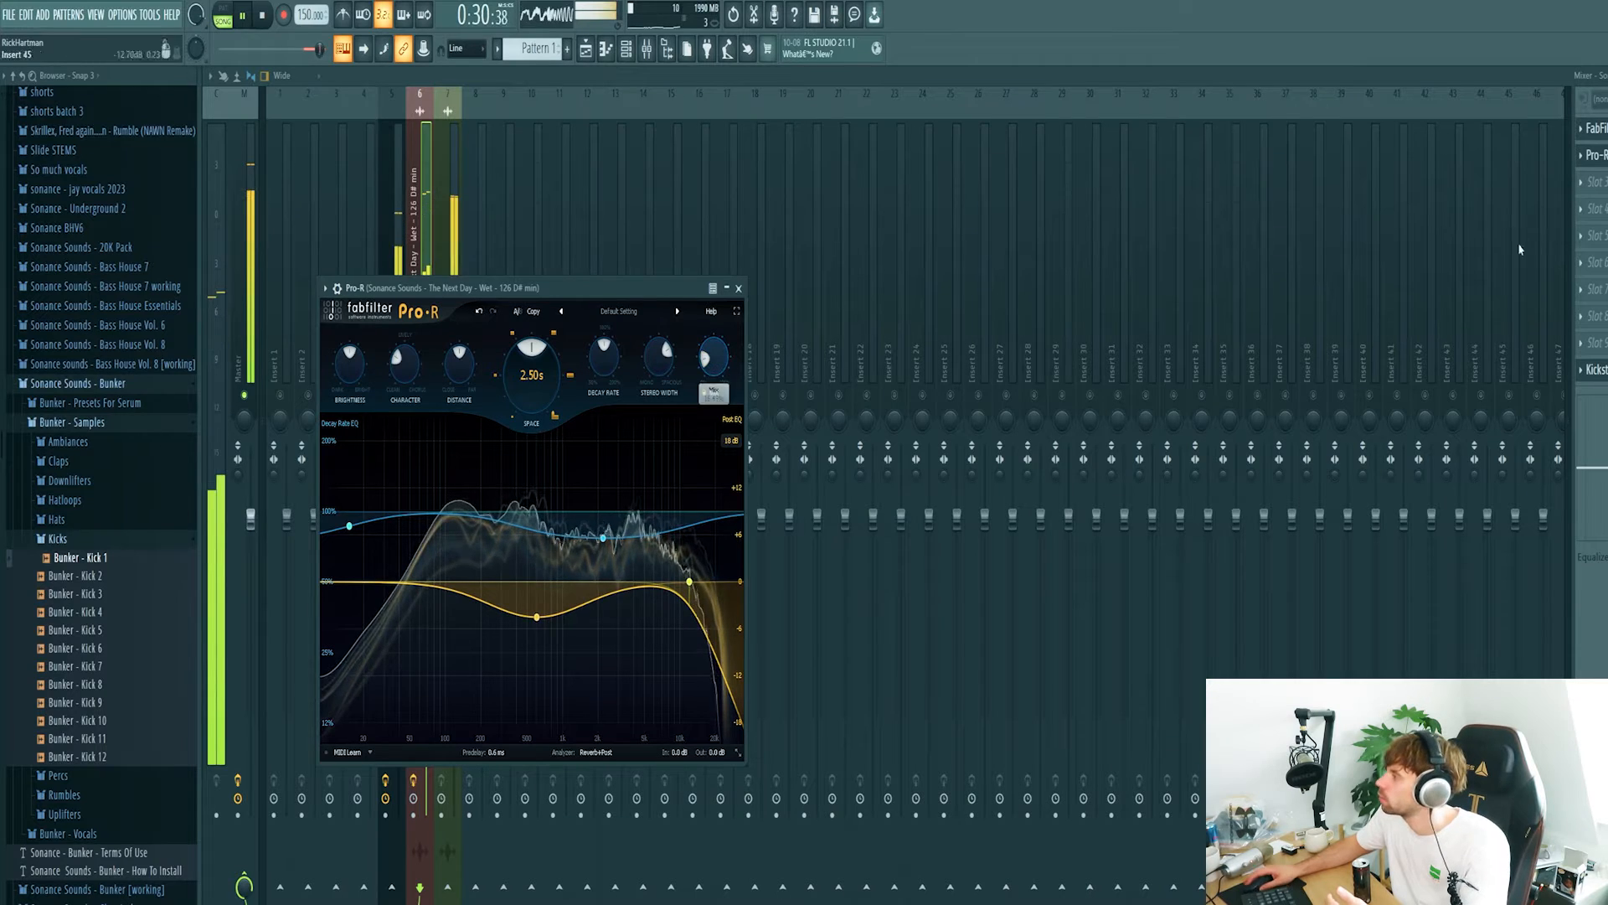
Insert H-Delay Stereo ahead of Pro-R on the vocal track, with its mix around 7 and high-pass around 234.
scroll(1580, 156, down, 1)
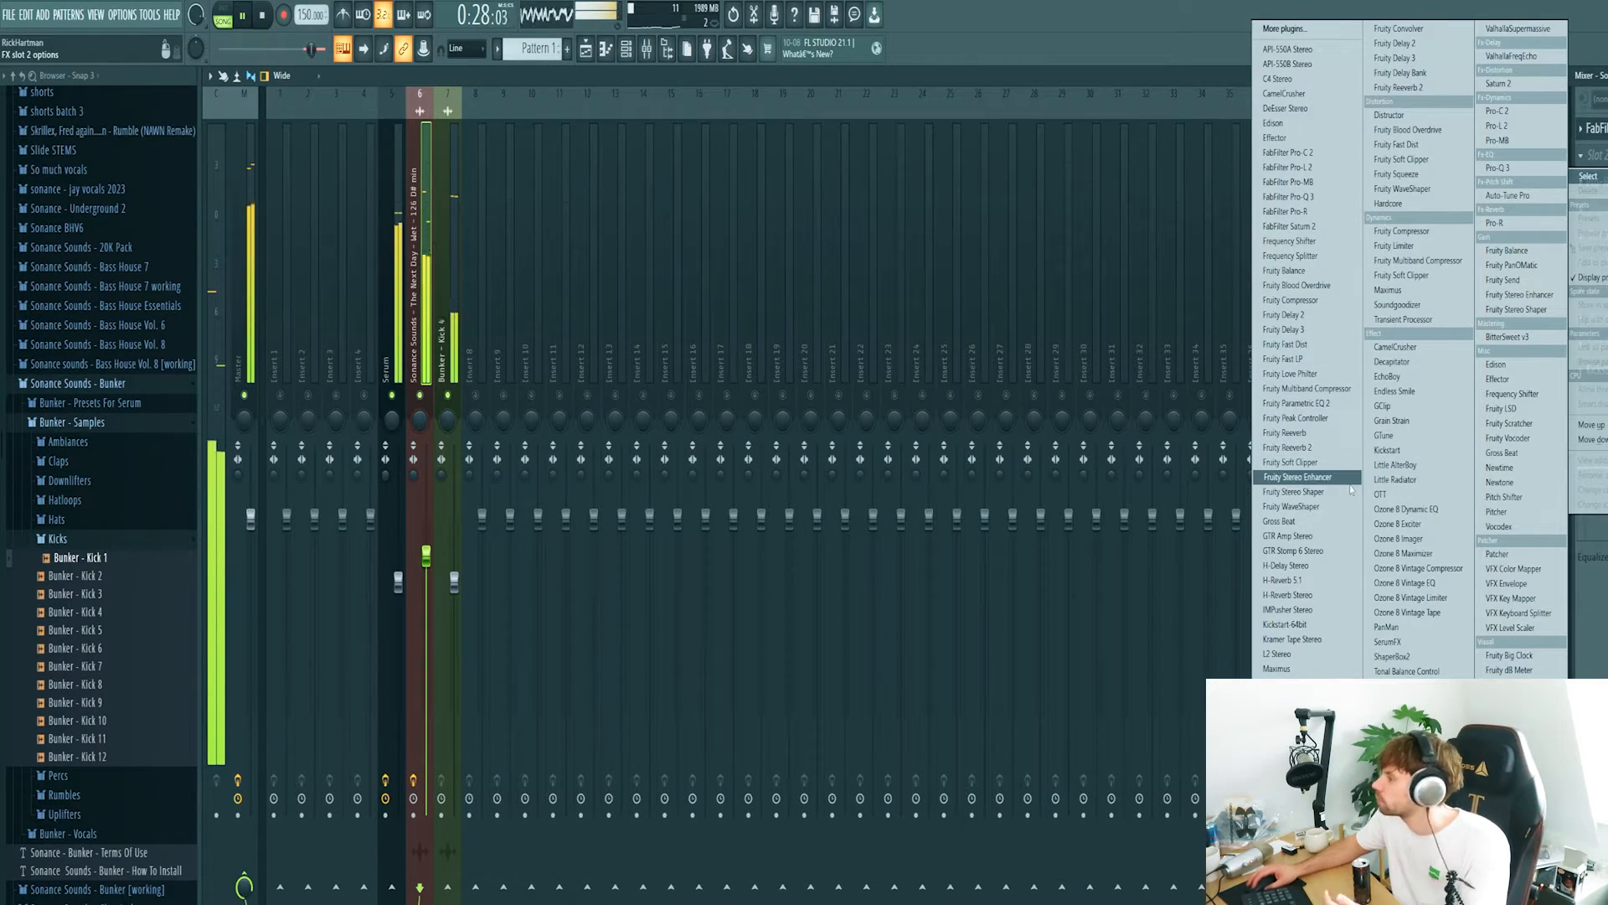
click(1323, 565)
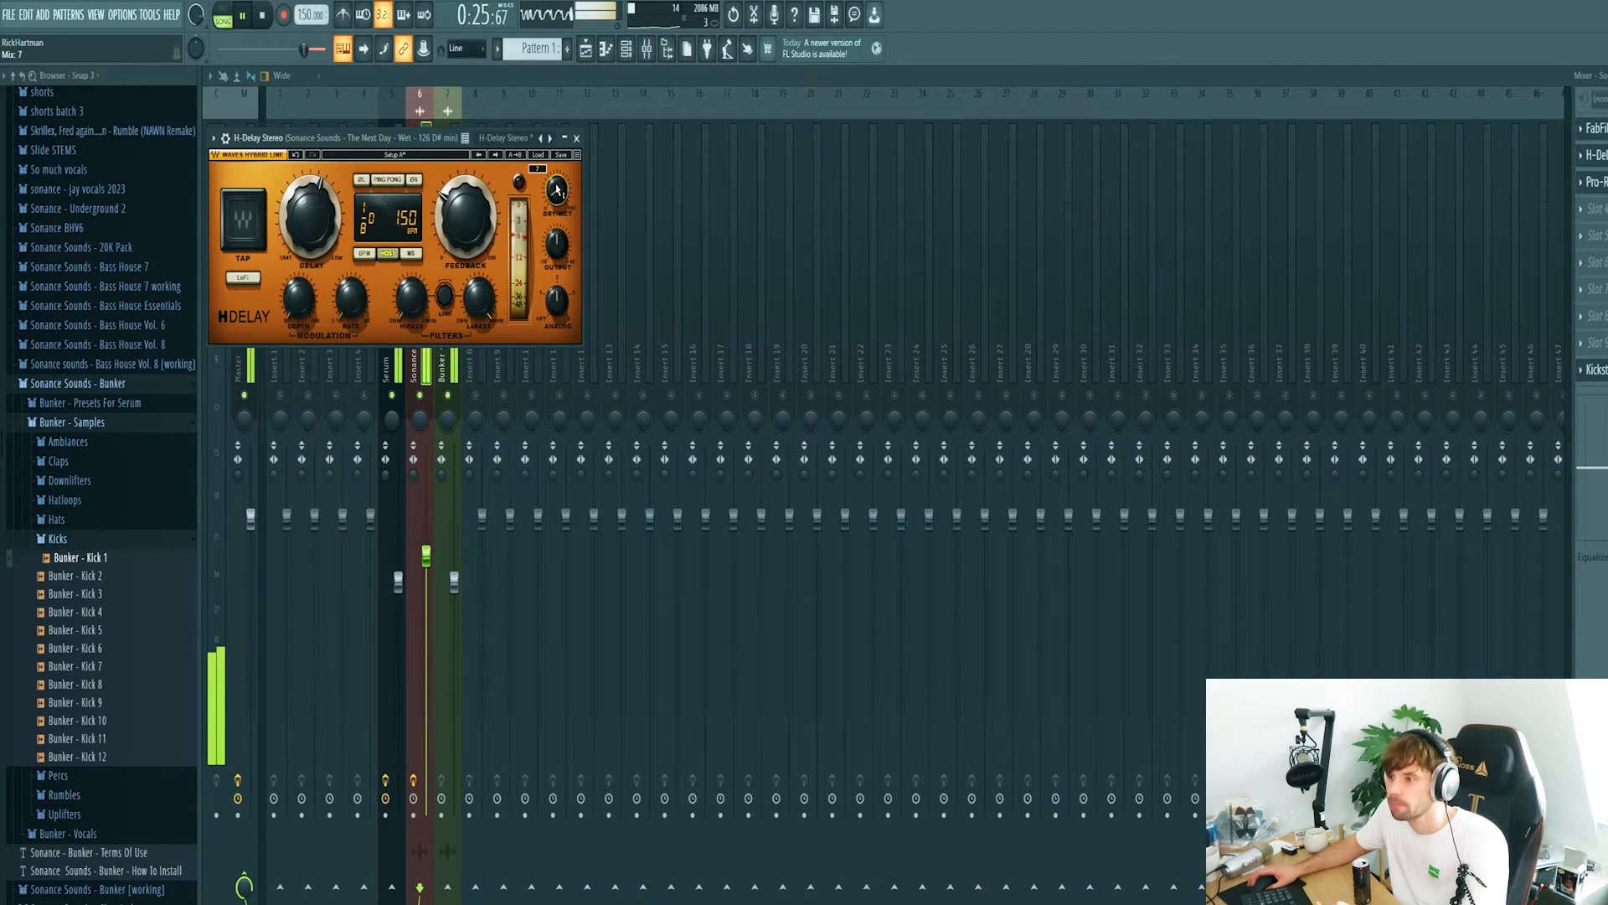
scroll(557, 190, down, 1)
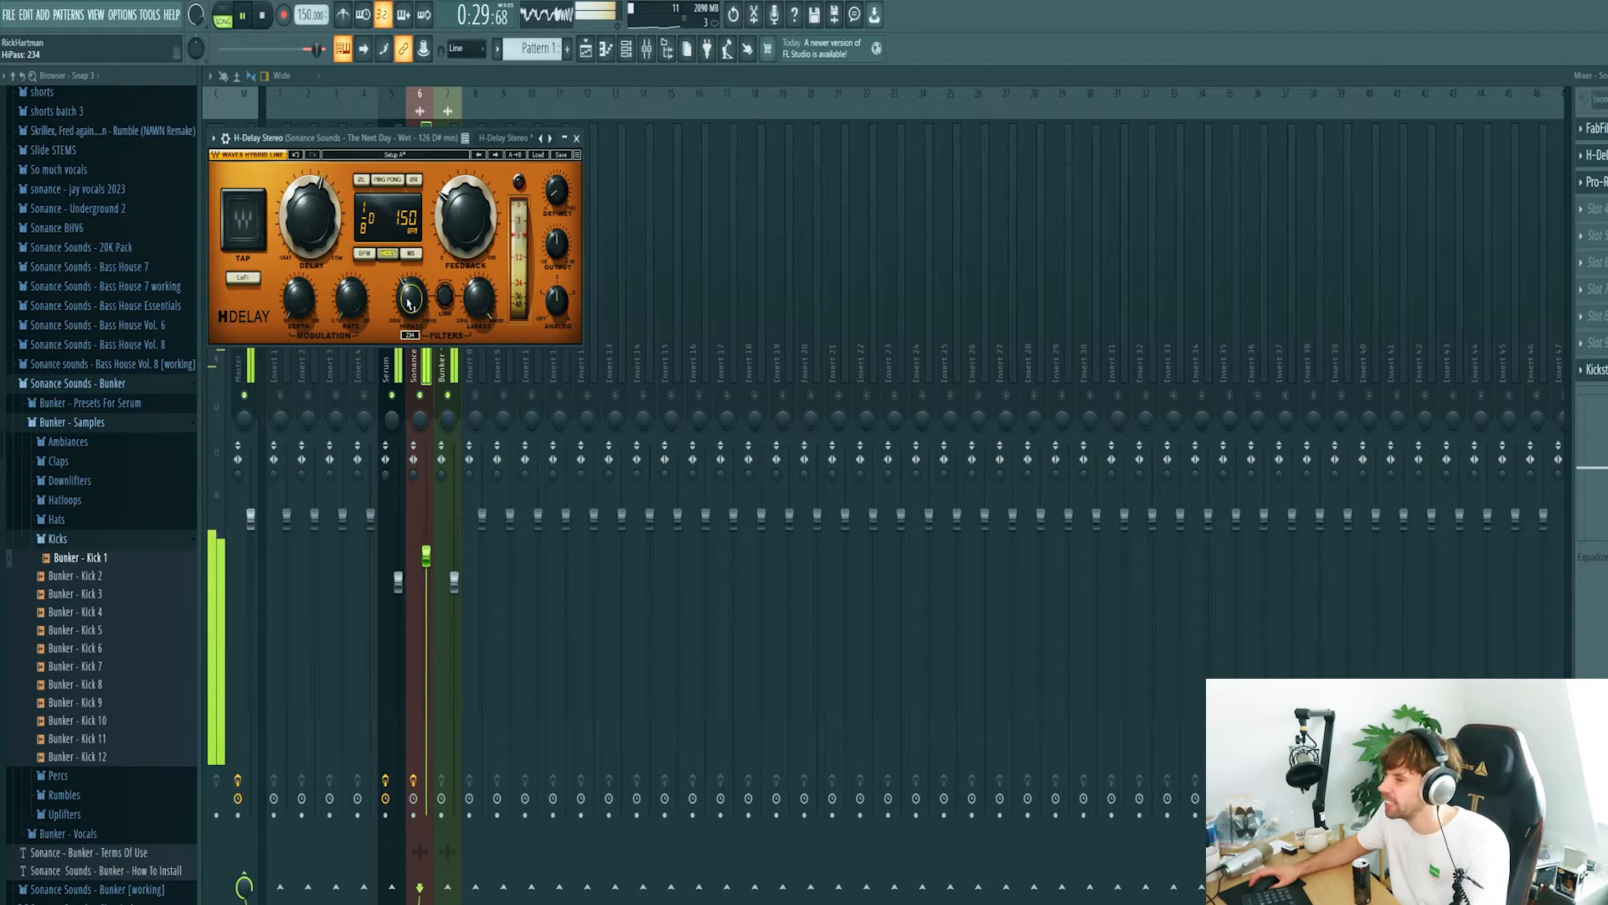
key(space)
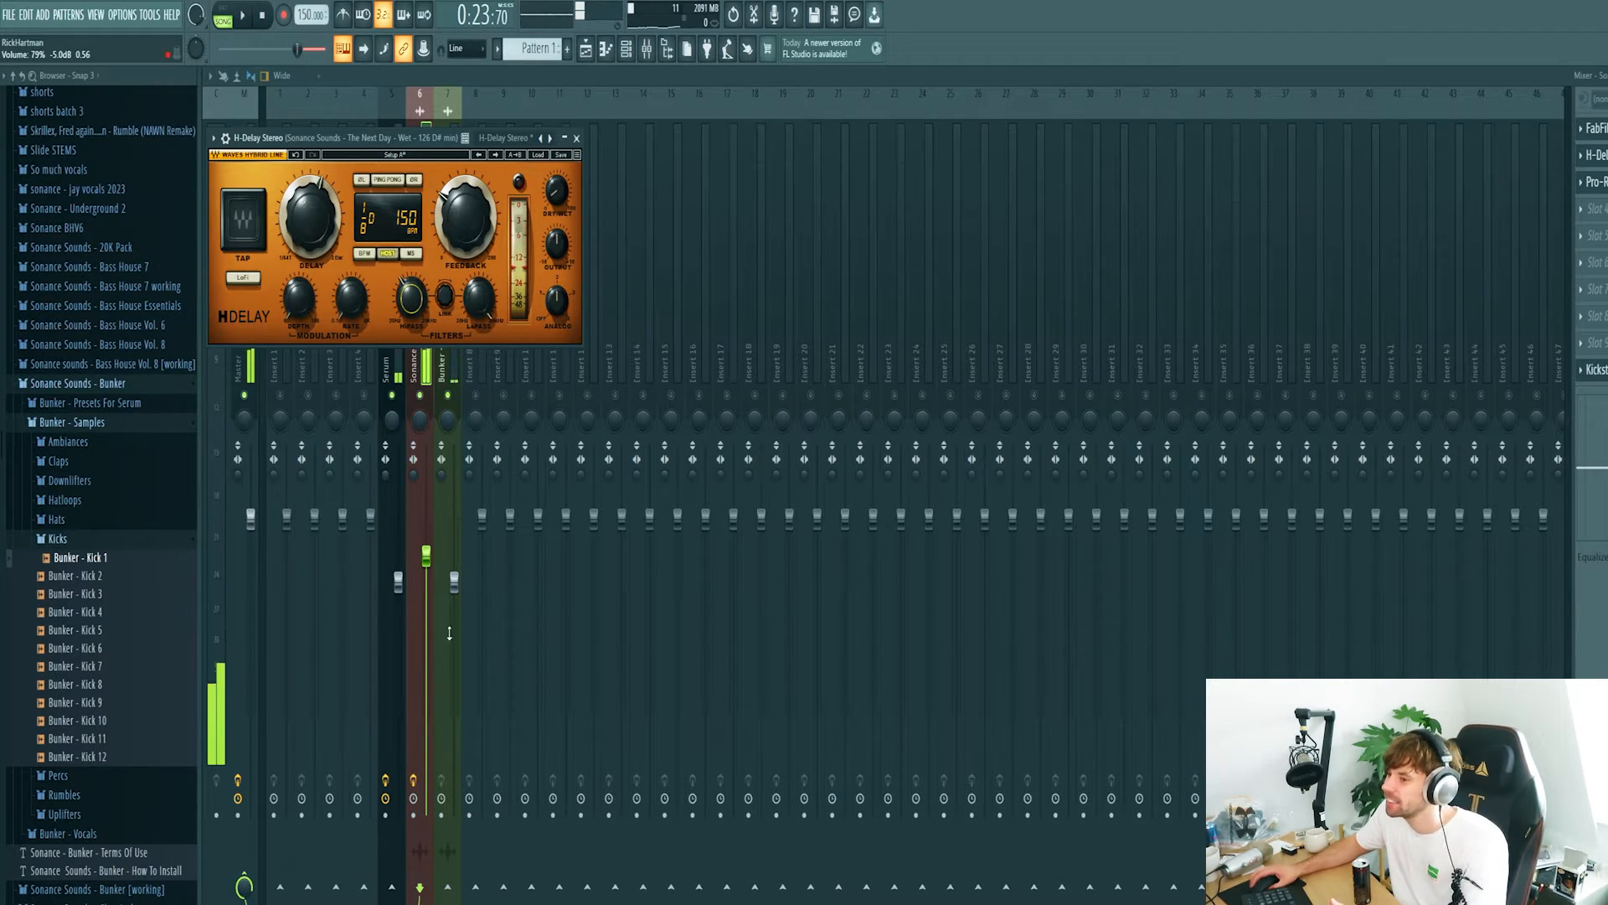
Duplicate all playlist clips to fill bars 17 to 25, and copy that eight-bar block to start at bar 9.
click(584, 49)
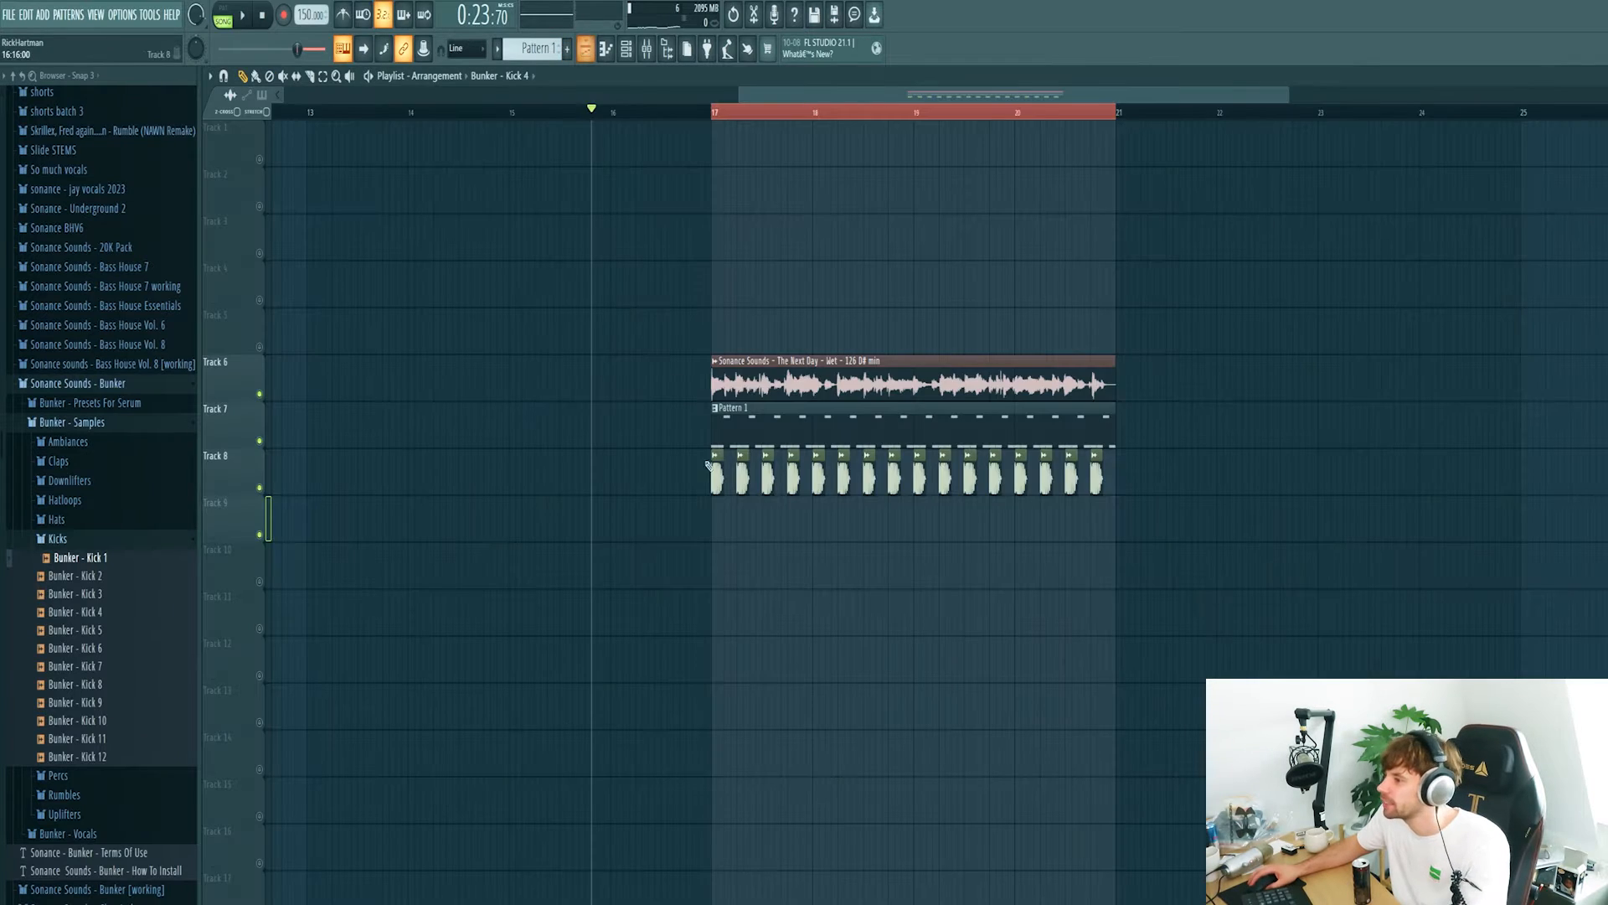
key(ctrl+a)
key(ctrl+b)
key(ctrl+a)
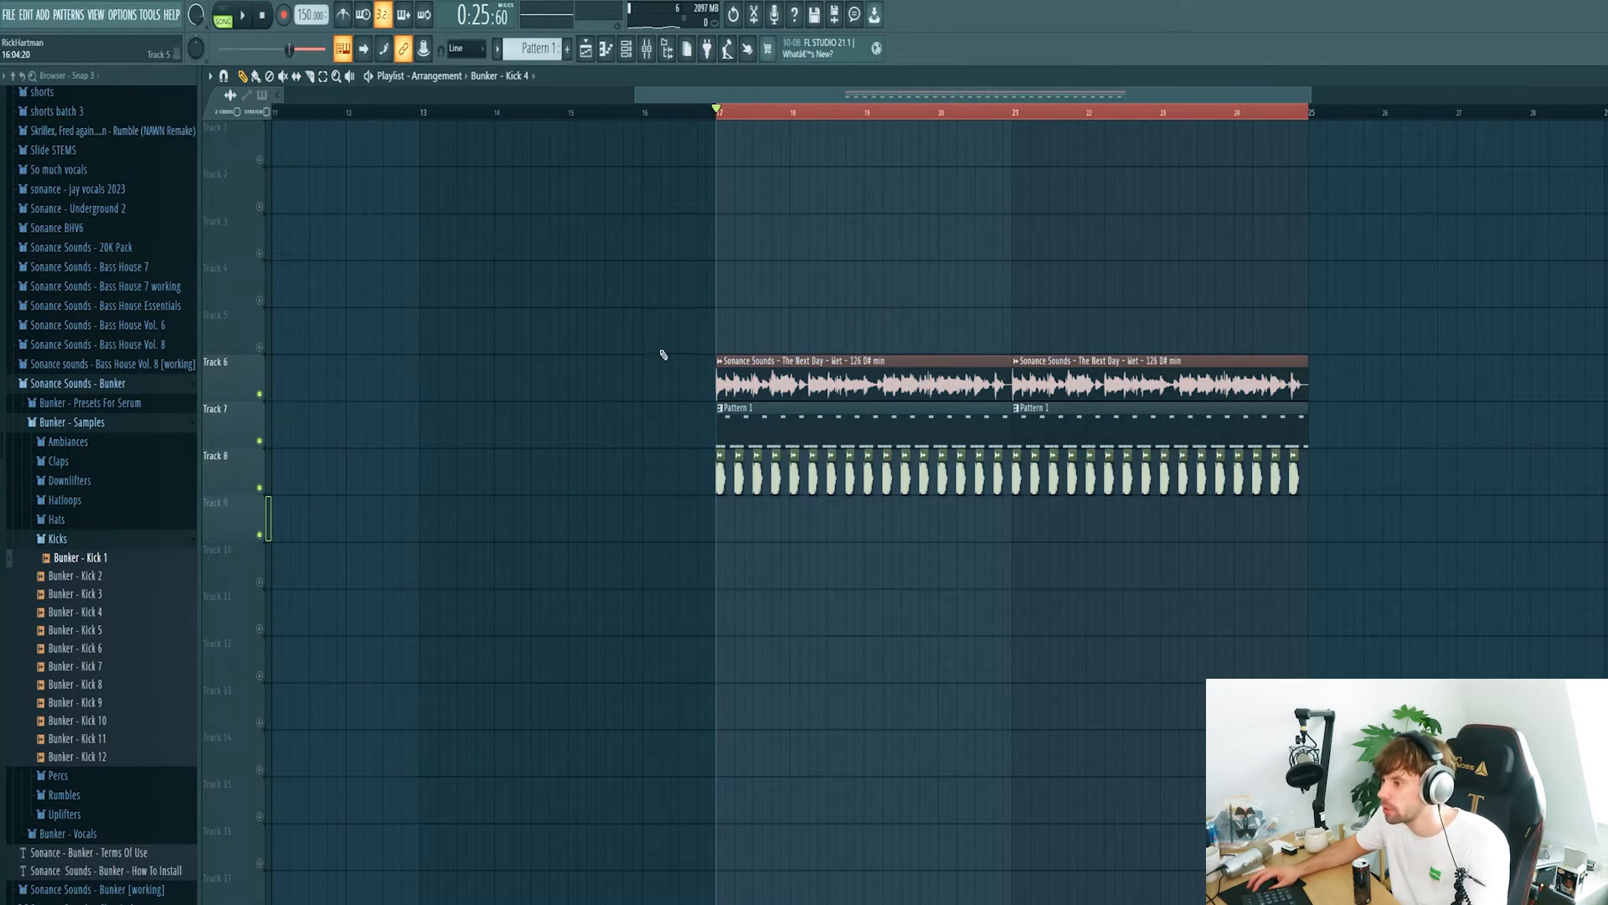
drag(653, 307, 1294, 540)
drag(1213, 382, 621, 382)
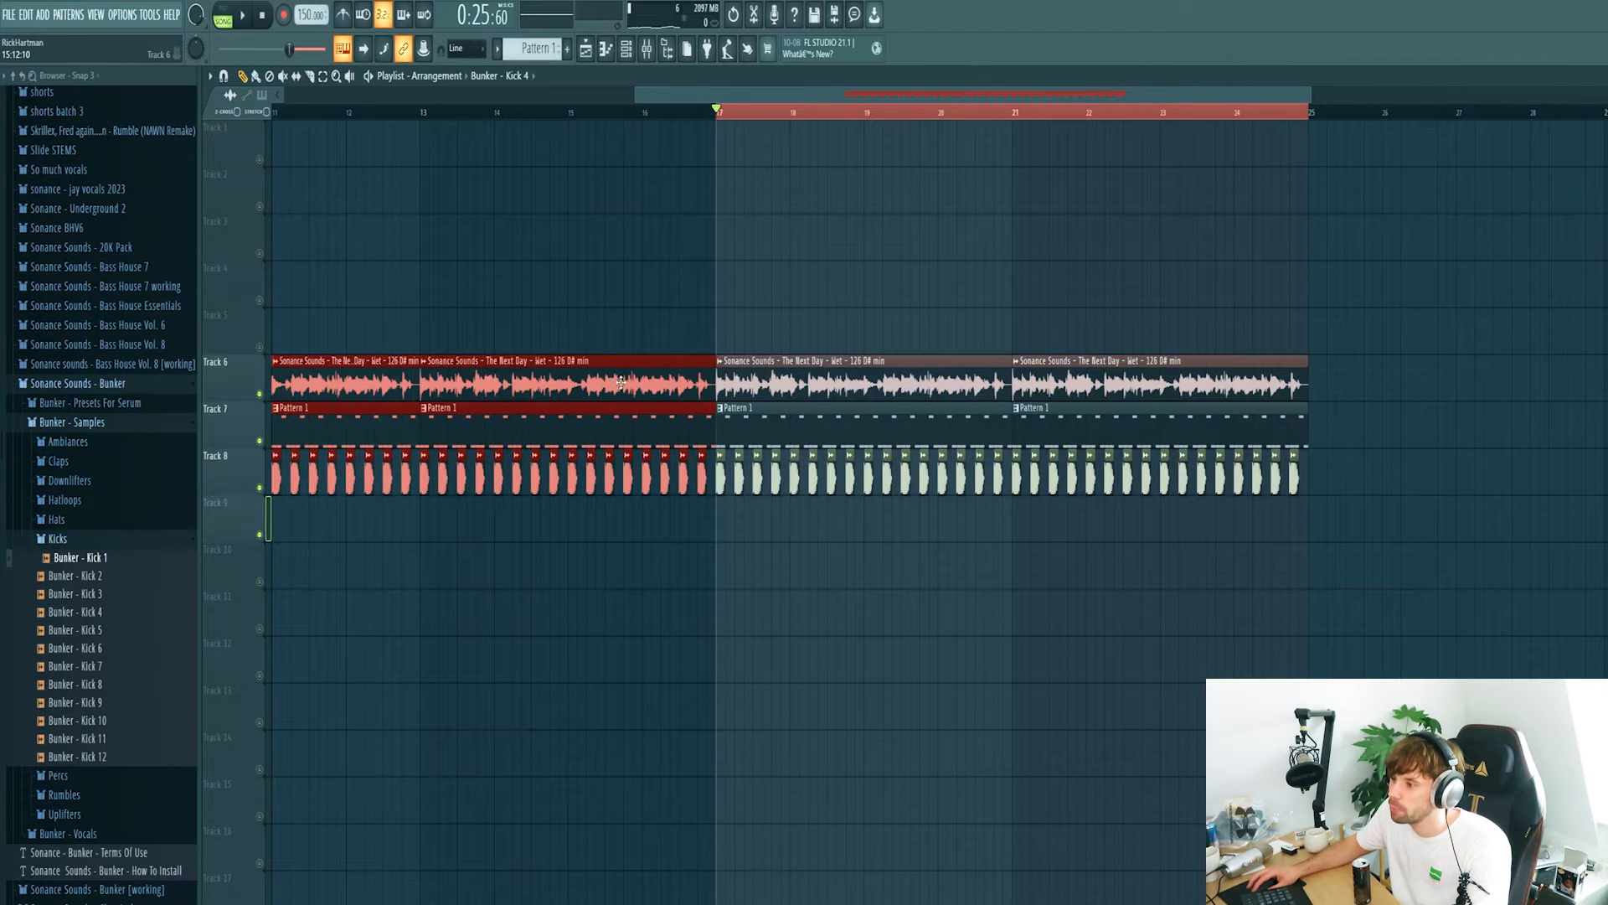
Set the loop to bars 9 to 17 and remove Pattern 1 and the kicks from bar 16, leaving only the vocal.
scroll(636, 323, down, 3)
drag(841, 112, 609, 184)
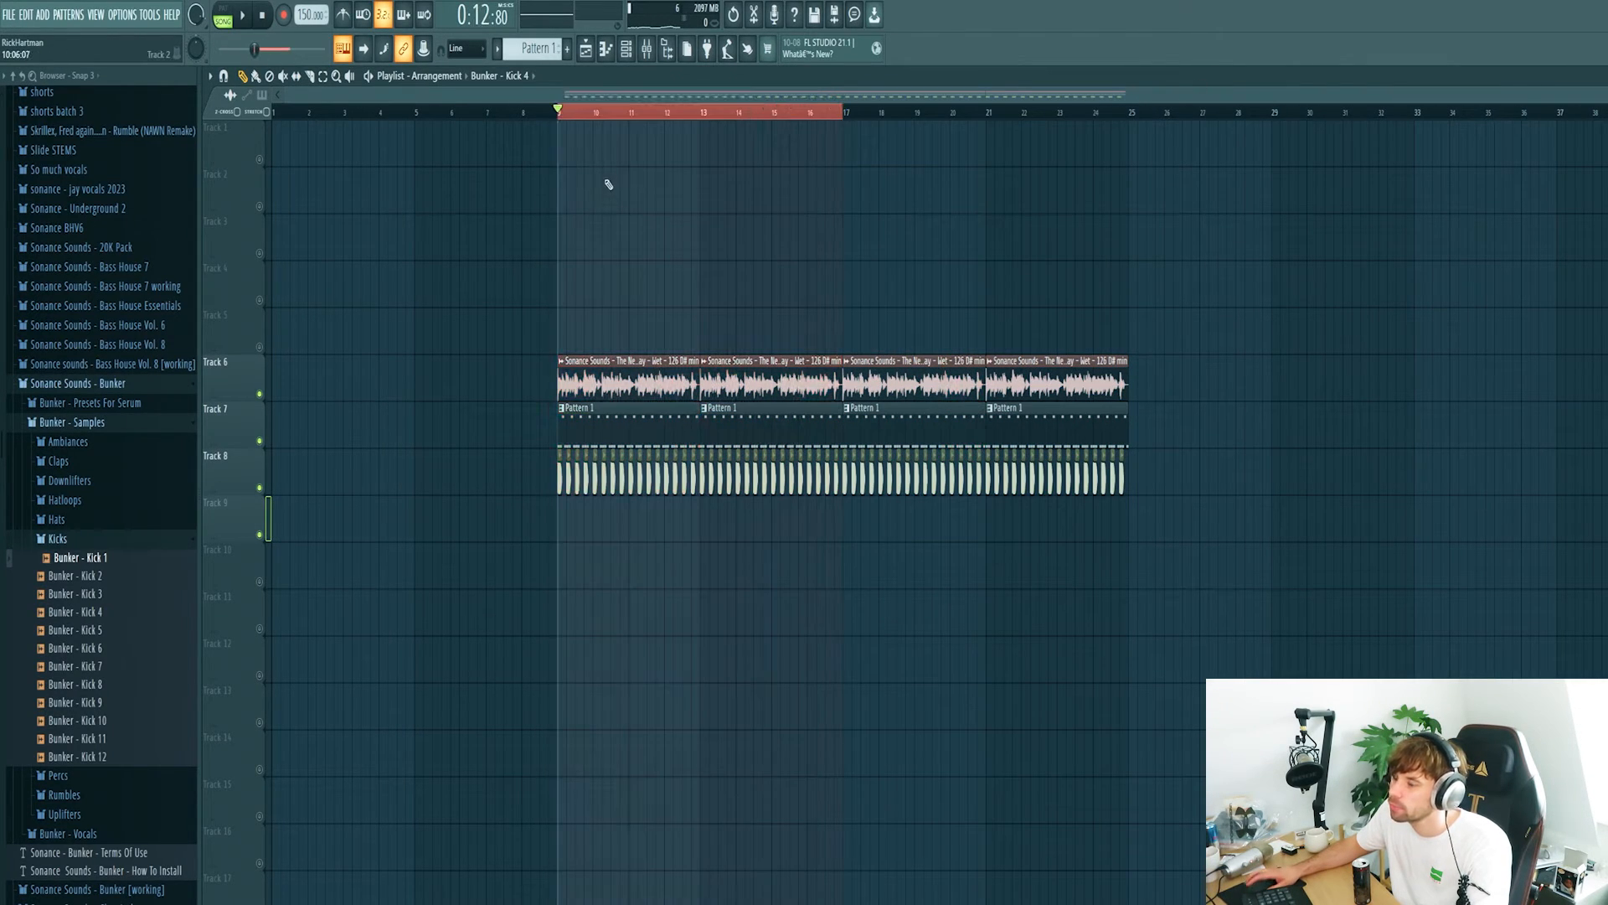
scroll(592, 295, up, 3)
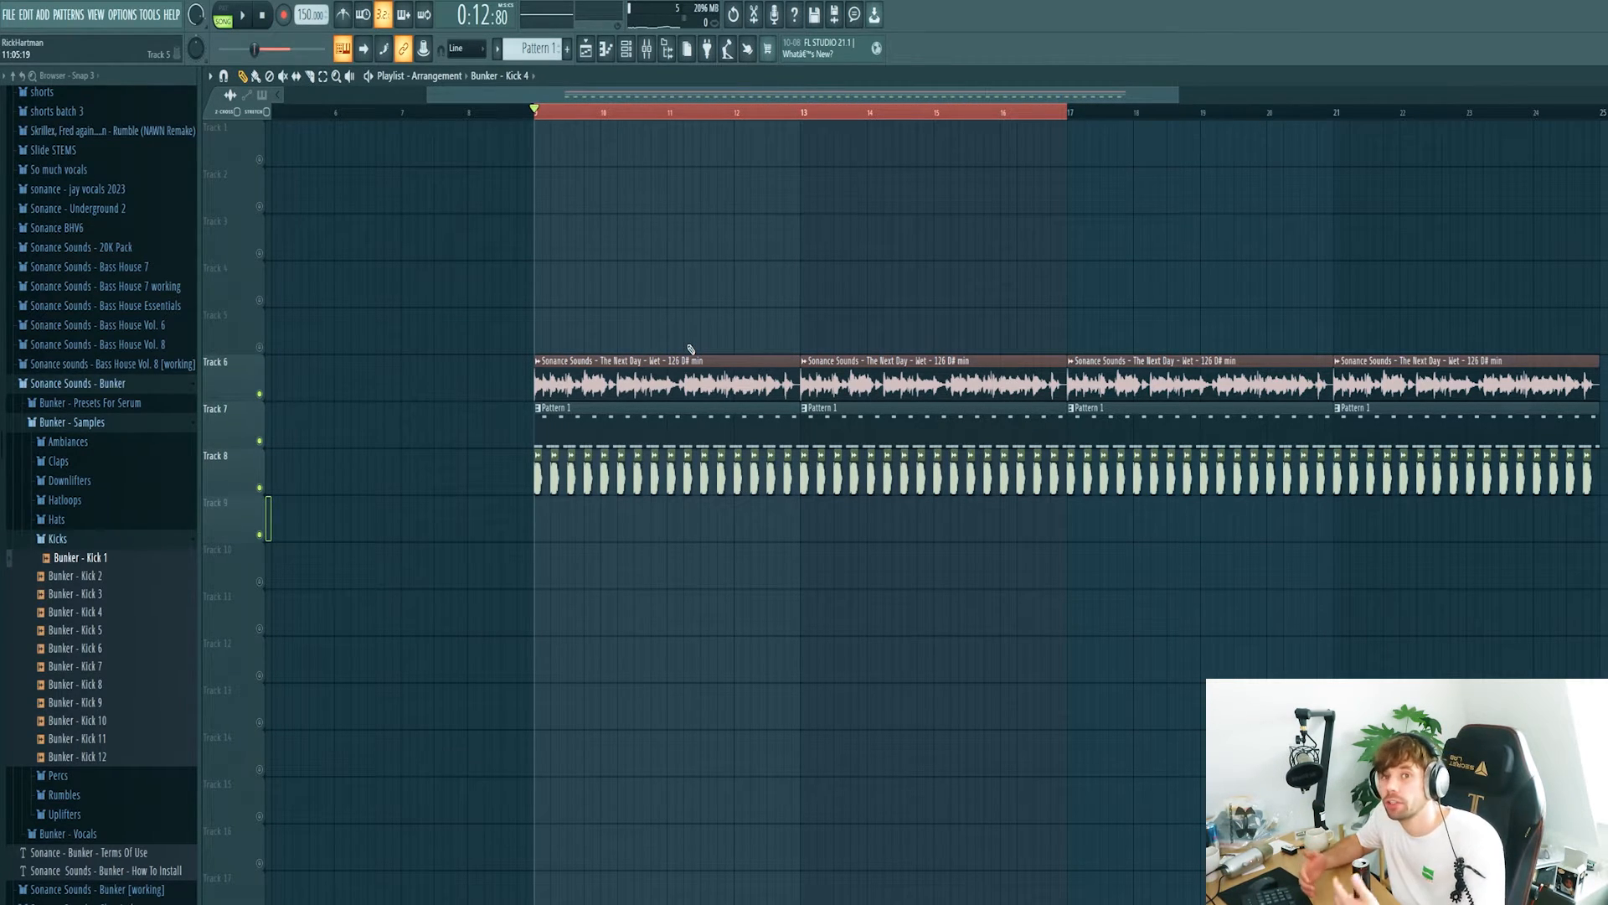
drag(1065, 445, 999, 447)
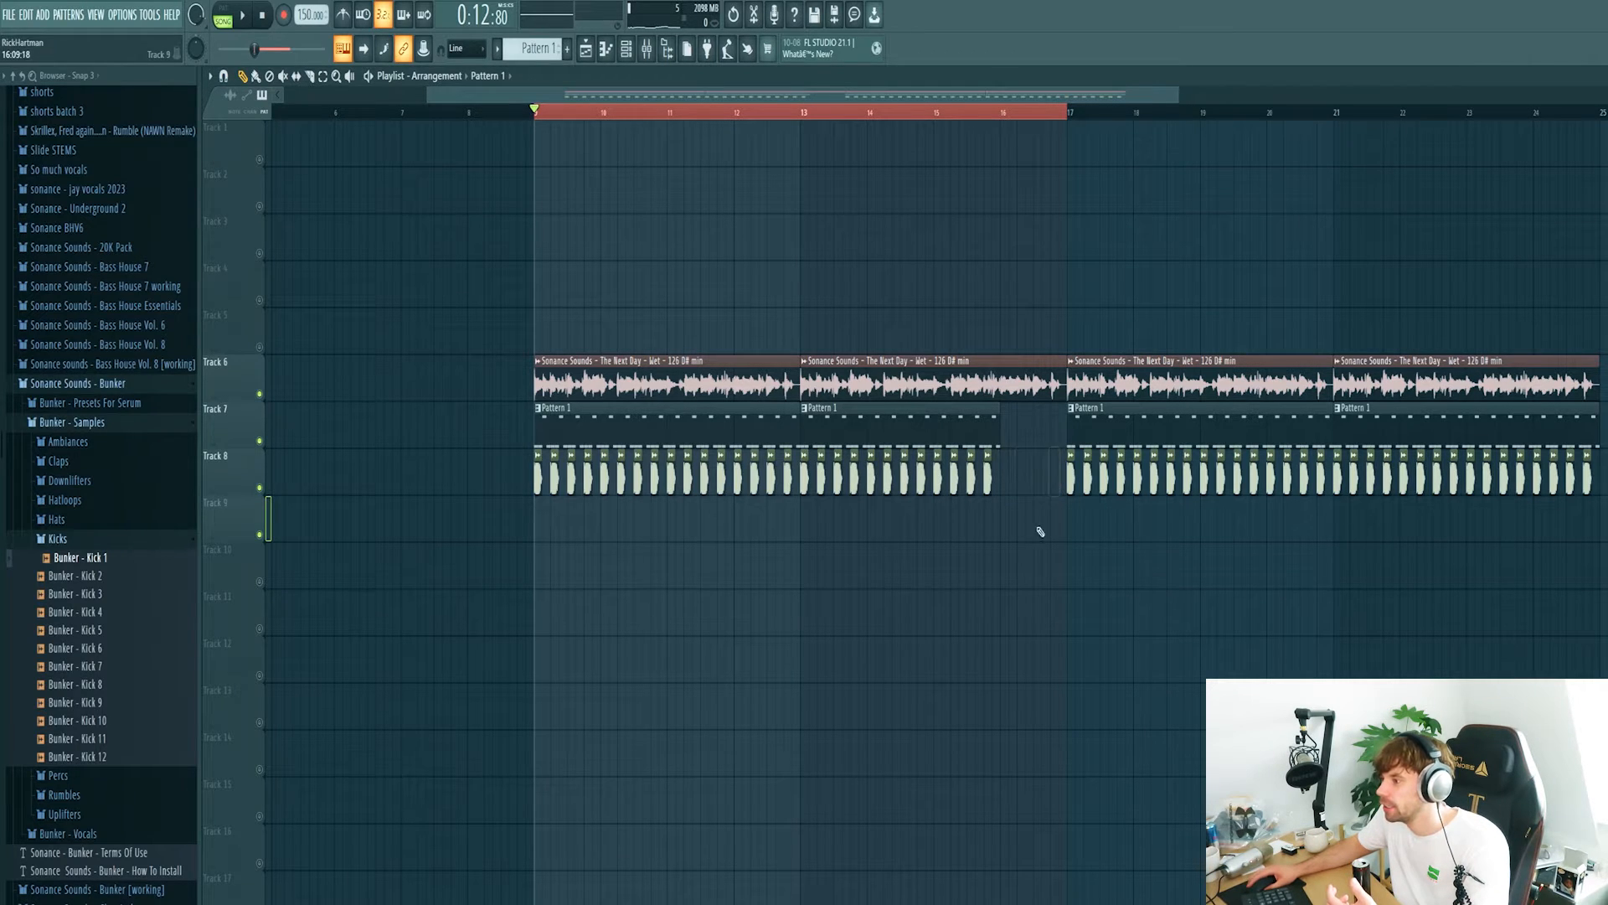
Insert Fruity parametric EQ 2 in the Master track's first slot and change the filter type of band 1.
click(647, 50)
click(246, 262)
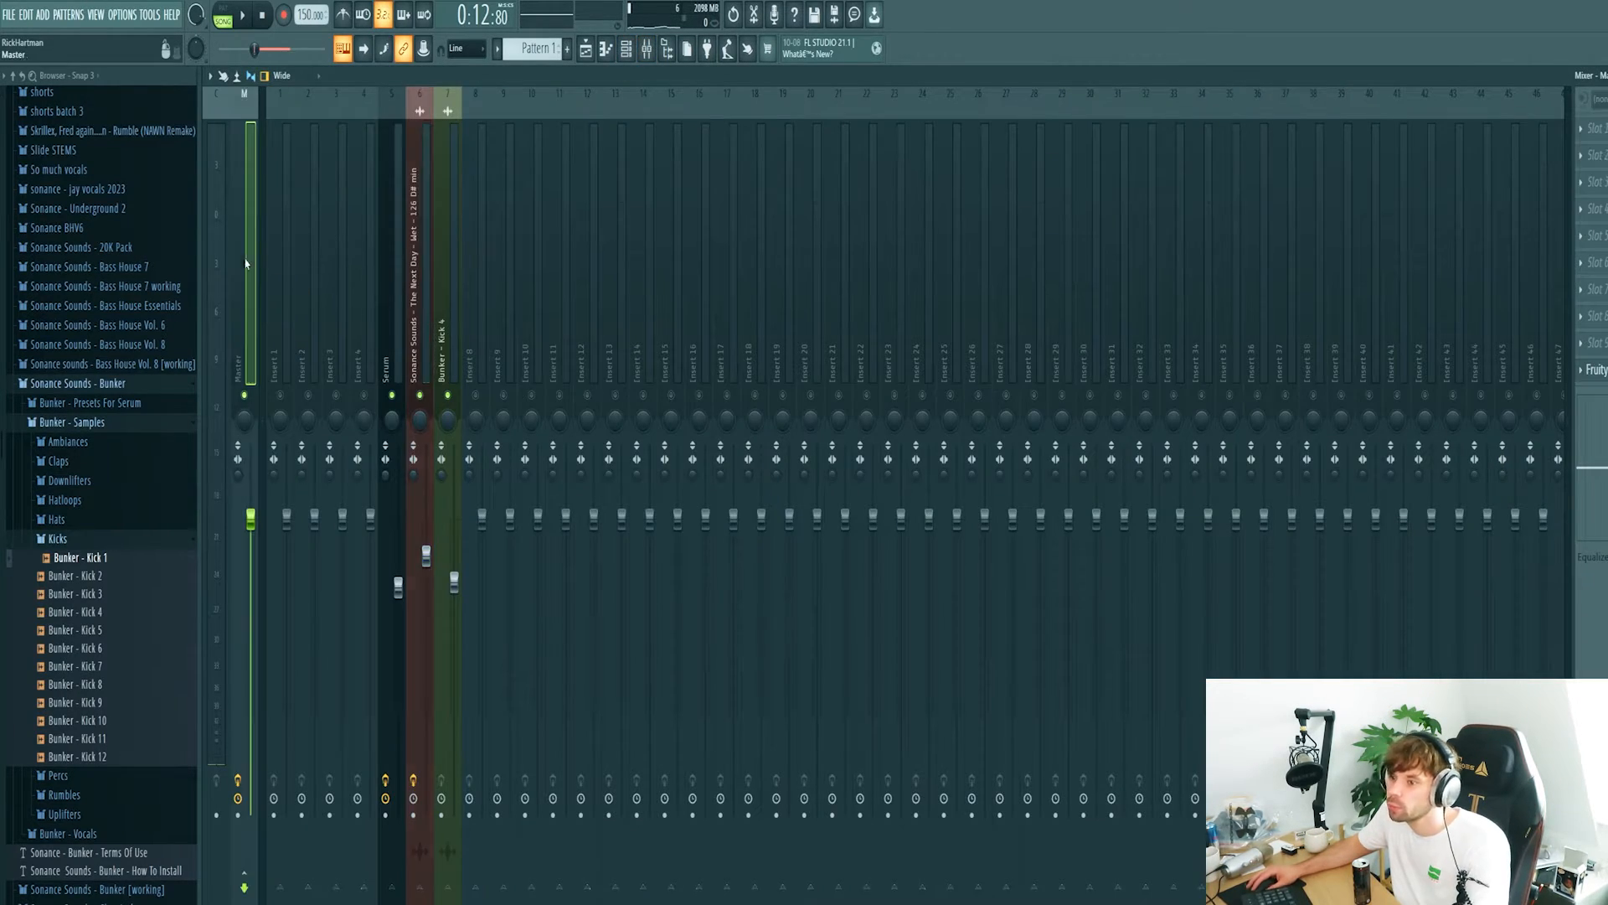
click(1582, 129)
click(1532, 457)
scroll(1051, 230, down, 2)
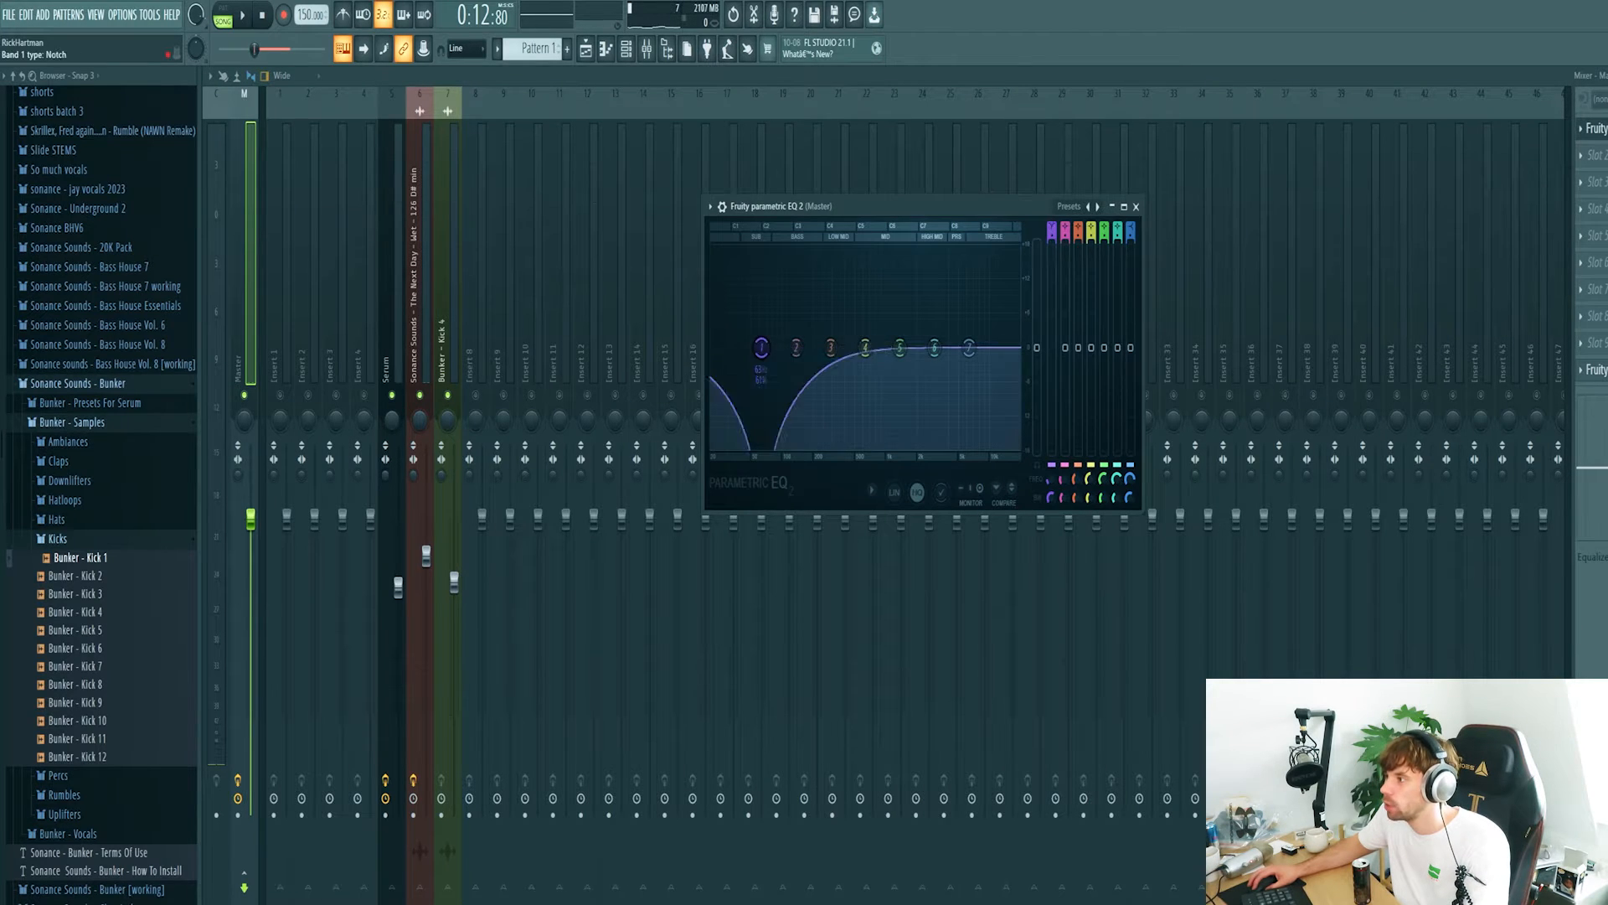
Lower band 1's frequency on the Master EQ and create an automation clip for it across bars 9 to 17 in the playlist.
right_click(1053, 479)
drag(1050, 480, 1049, 536)
click(1059, 705)
right_click(1048, 478)
click(1087, 609)
click(585, 50)
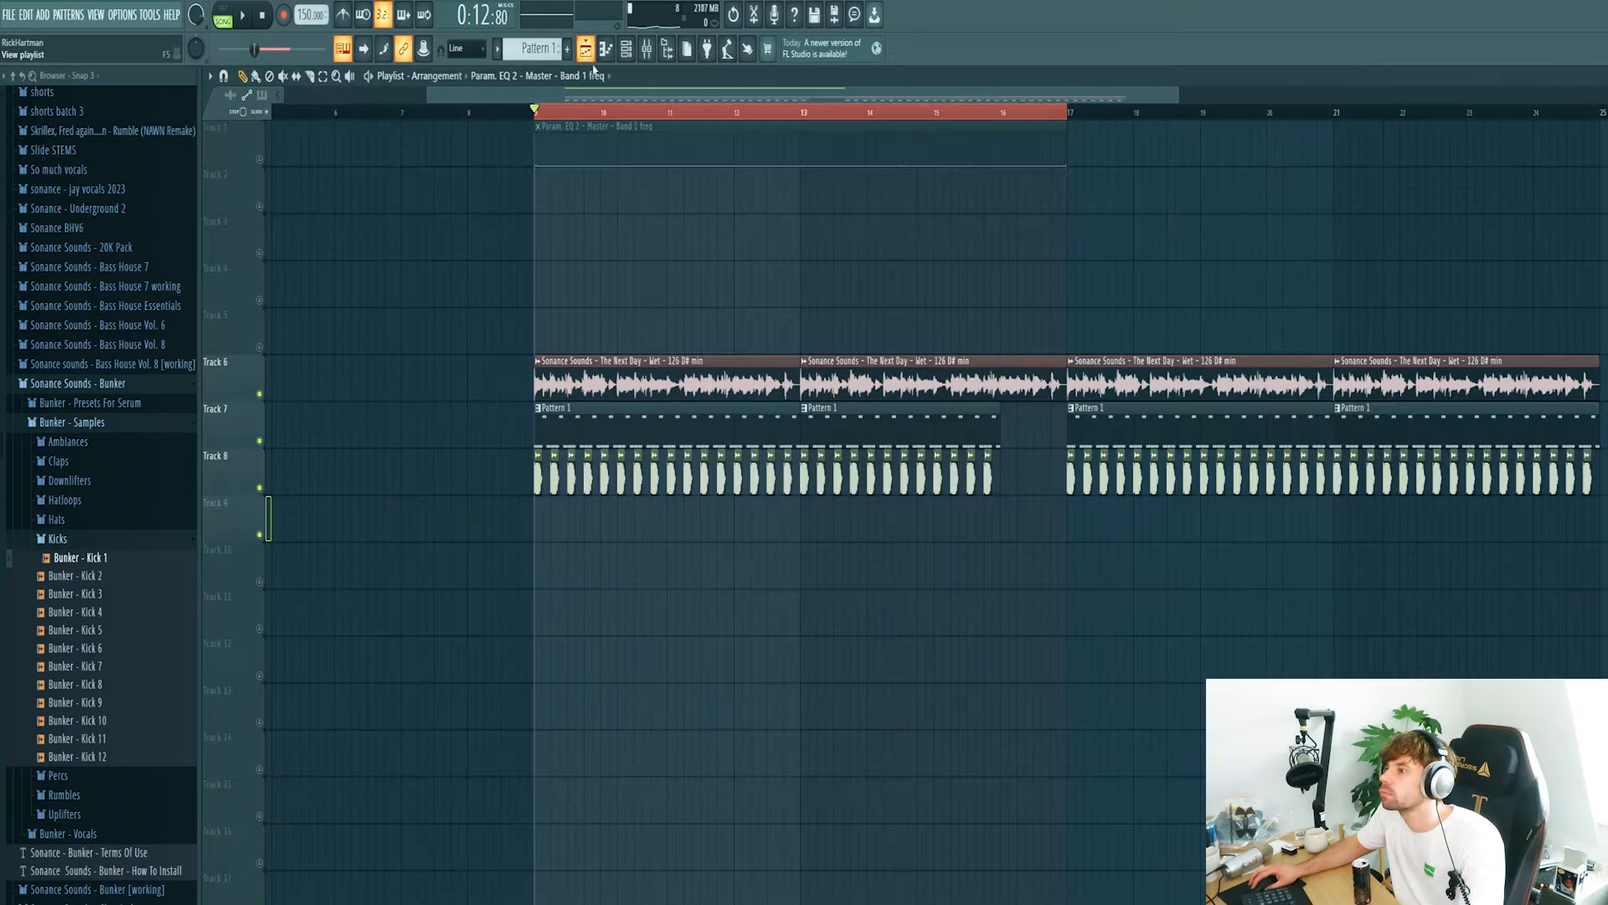
Shape the Master EQ band 1 frequency automation to hold a raised level through bars 9 to 16 and fall by bar 17.
right_click(1002, 155)
right_click(1002, 155)
click(1028, 417)
right_click(536, 150)
click(576, 412)
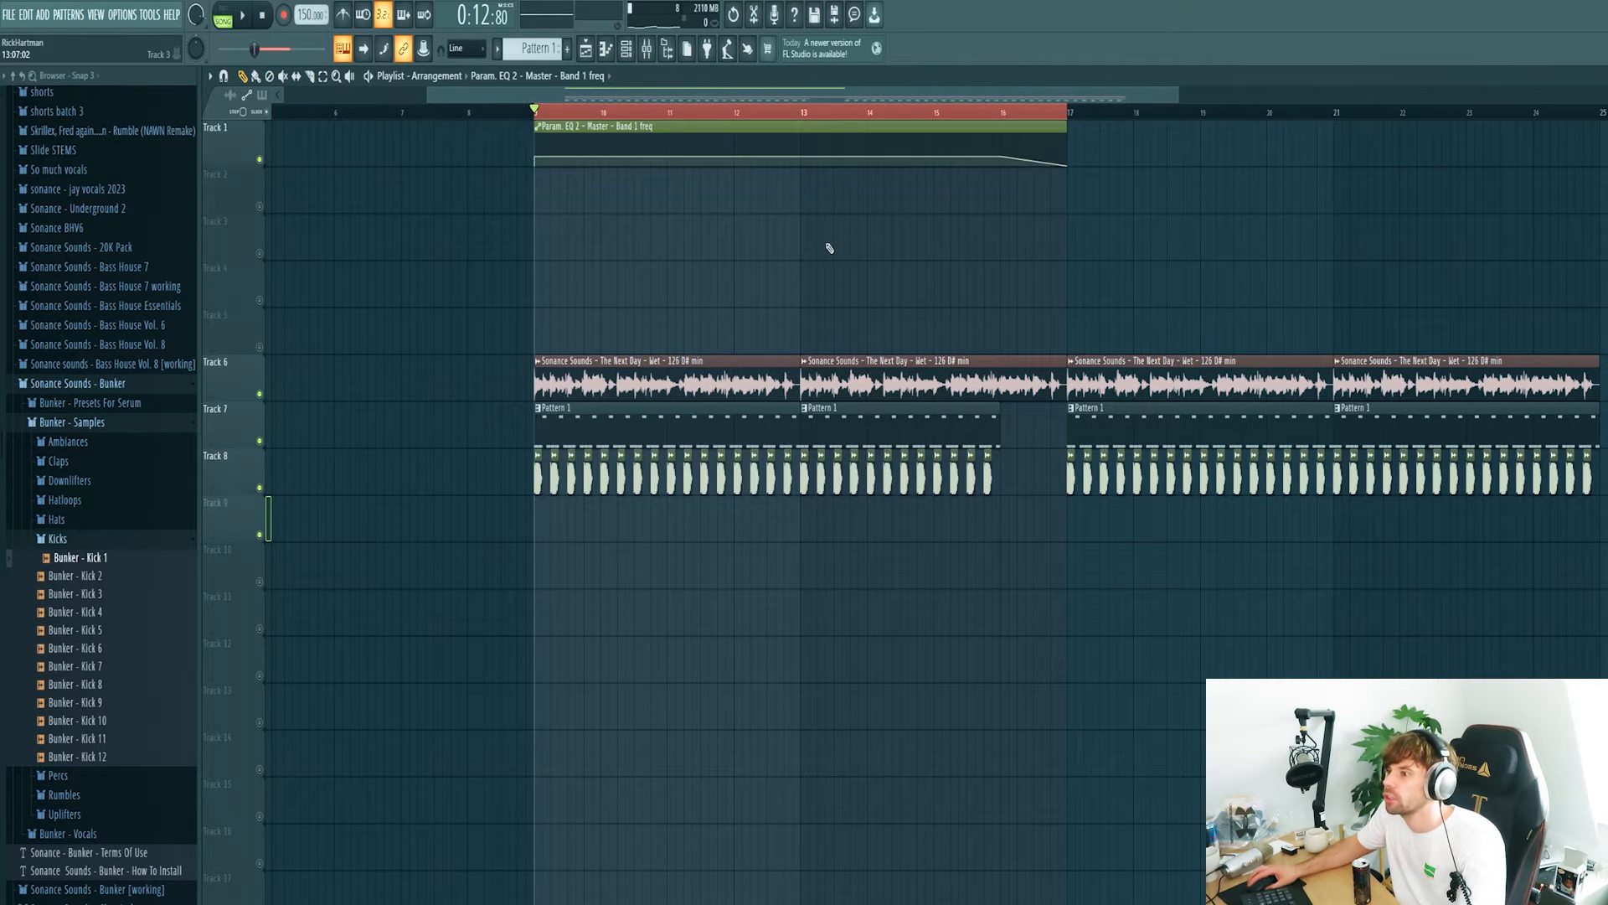
key(space)
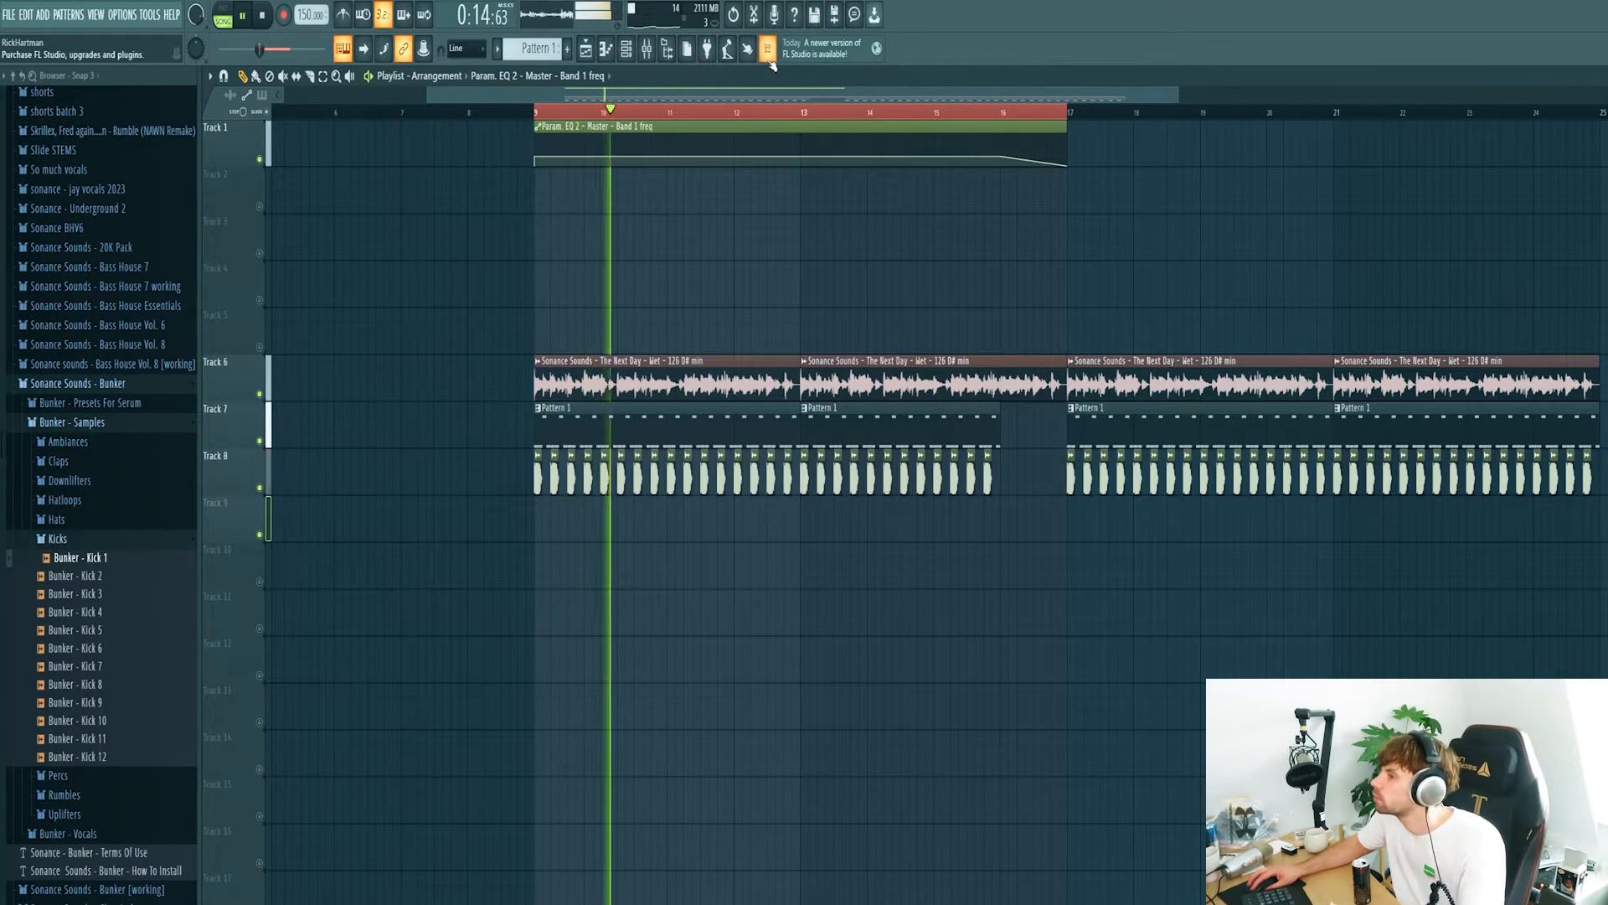
key(space)
Insert Endless Smile in the Master track's second effect slot.
click(646, 49)
click(1580, 156)
mouse_move(1588, 177)
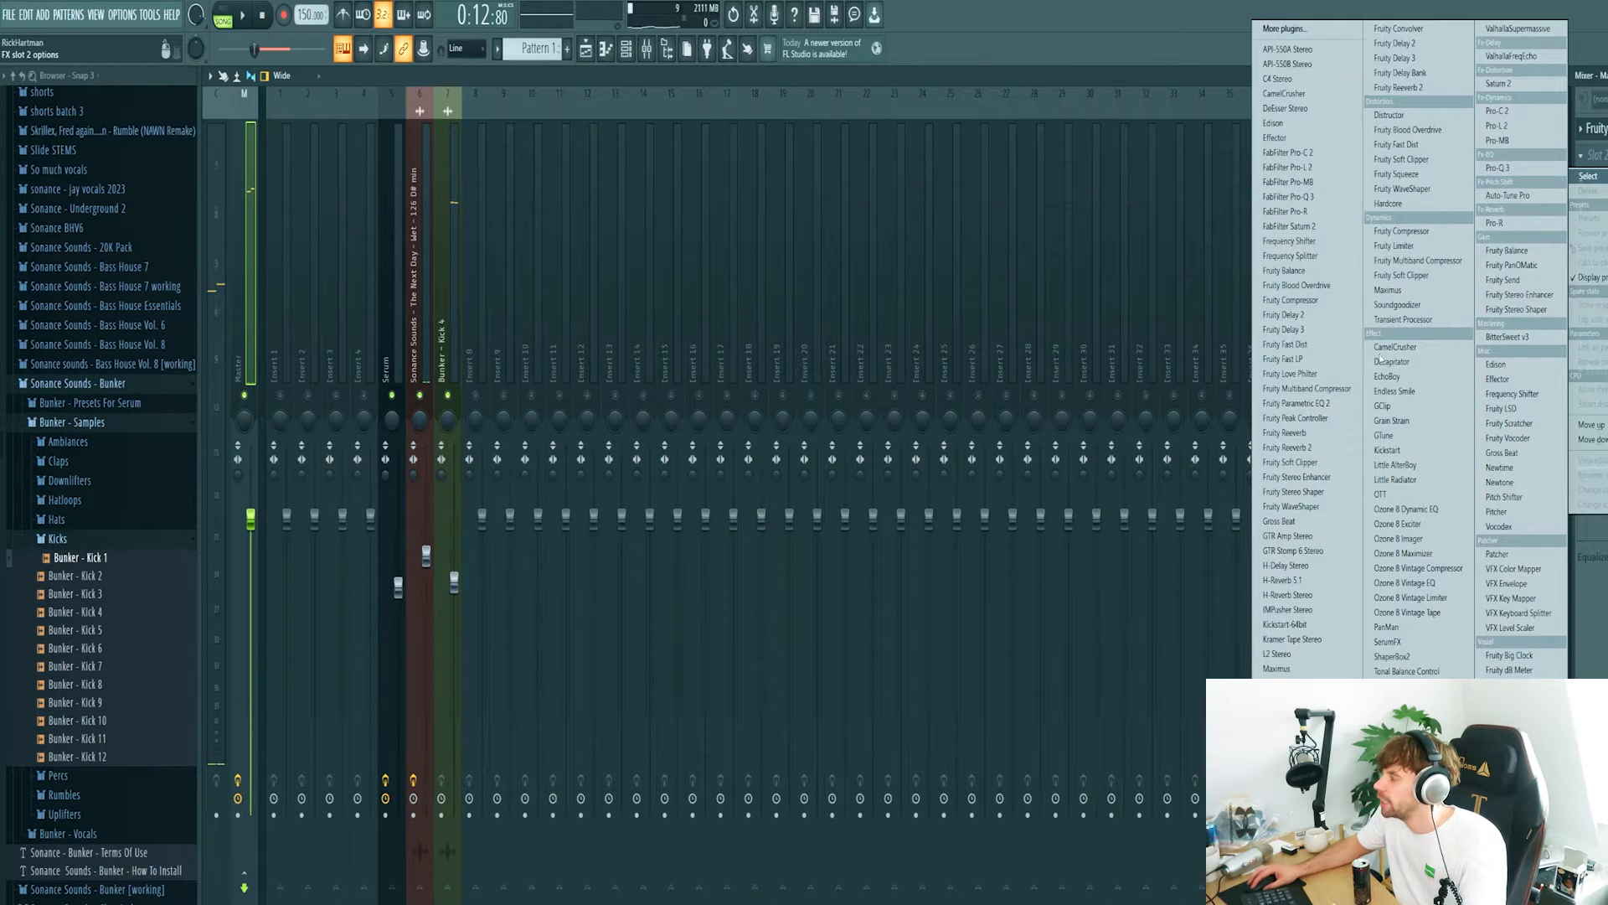
click(1399, 391)
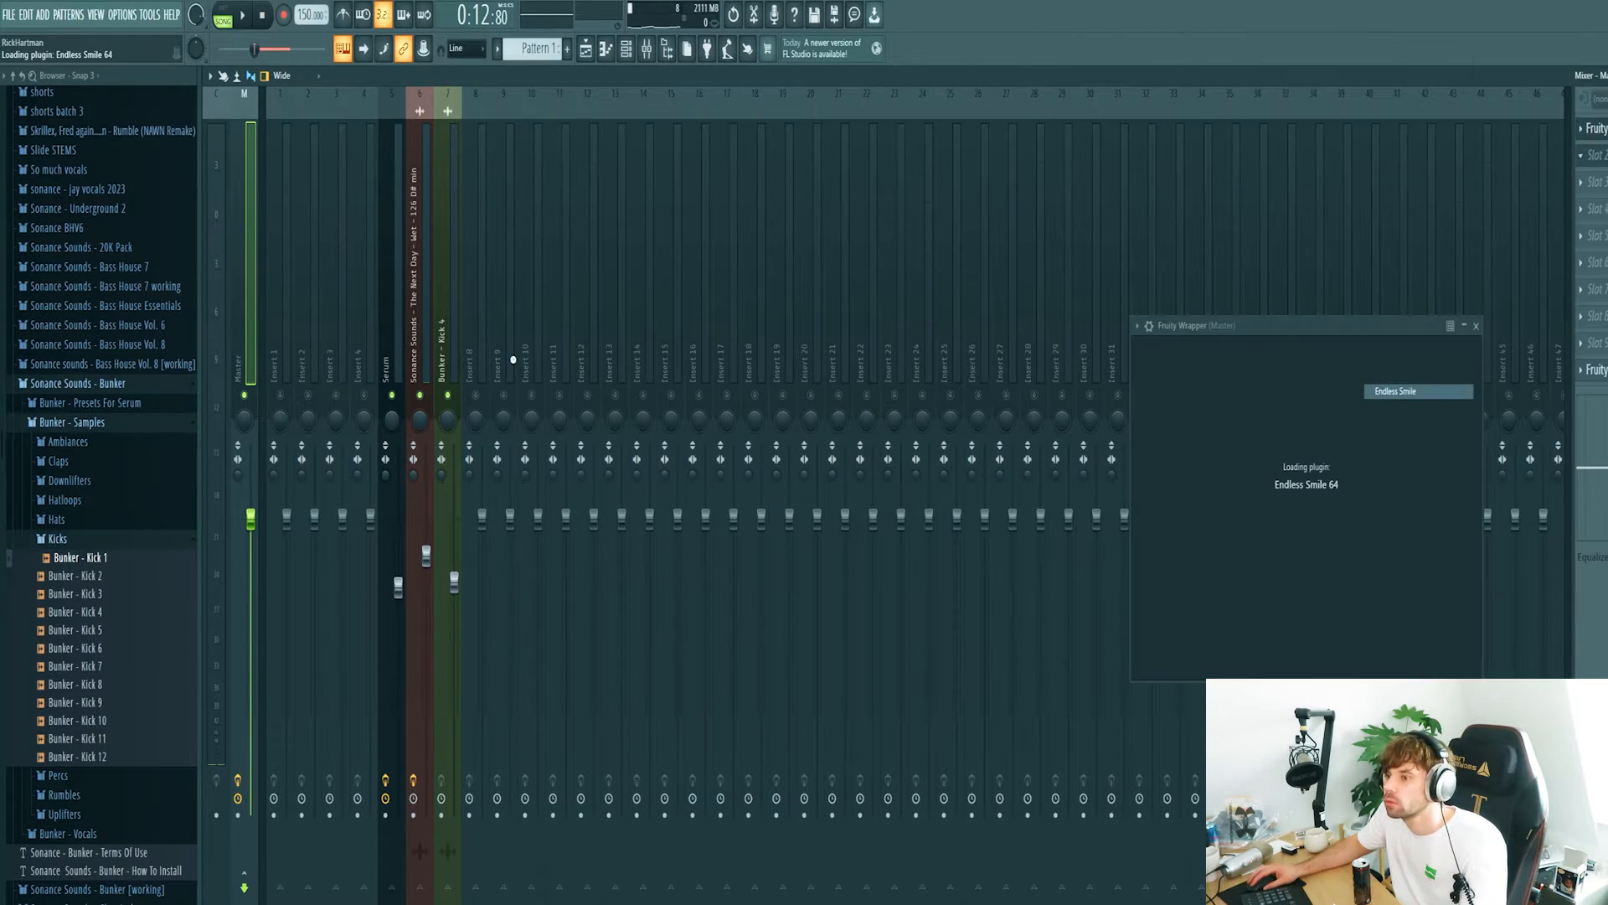
Adjust Endless Smile's Intensity during playback and create an automation clip for it that ramps up to bar 16 and drops by bar 17.
key(space)
drag(934, 356, 931, 469)
key(space)
click(149, 15)
mouse_move(201, 209)
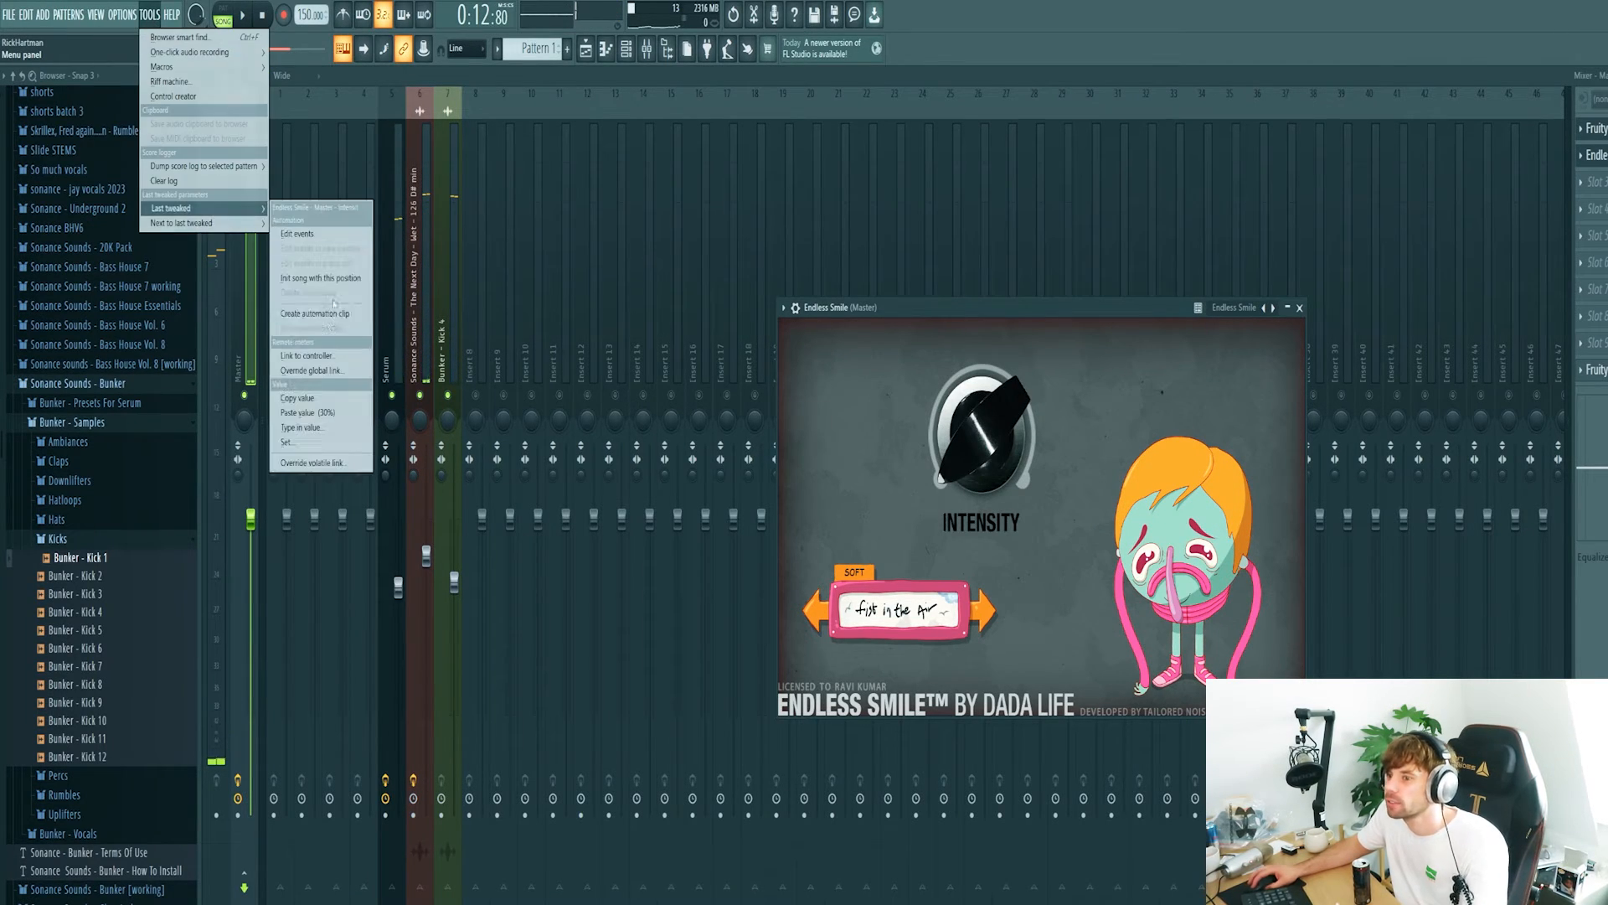
click(329, 312)
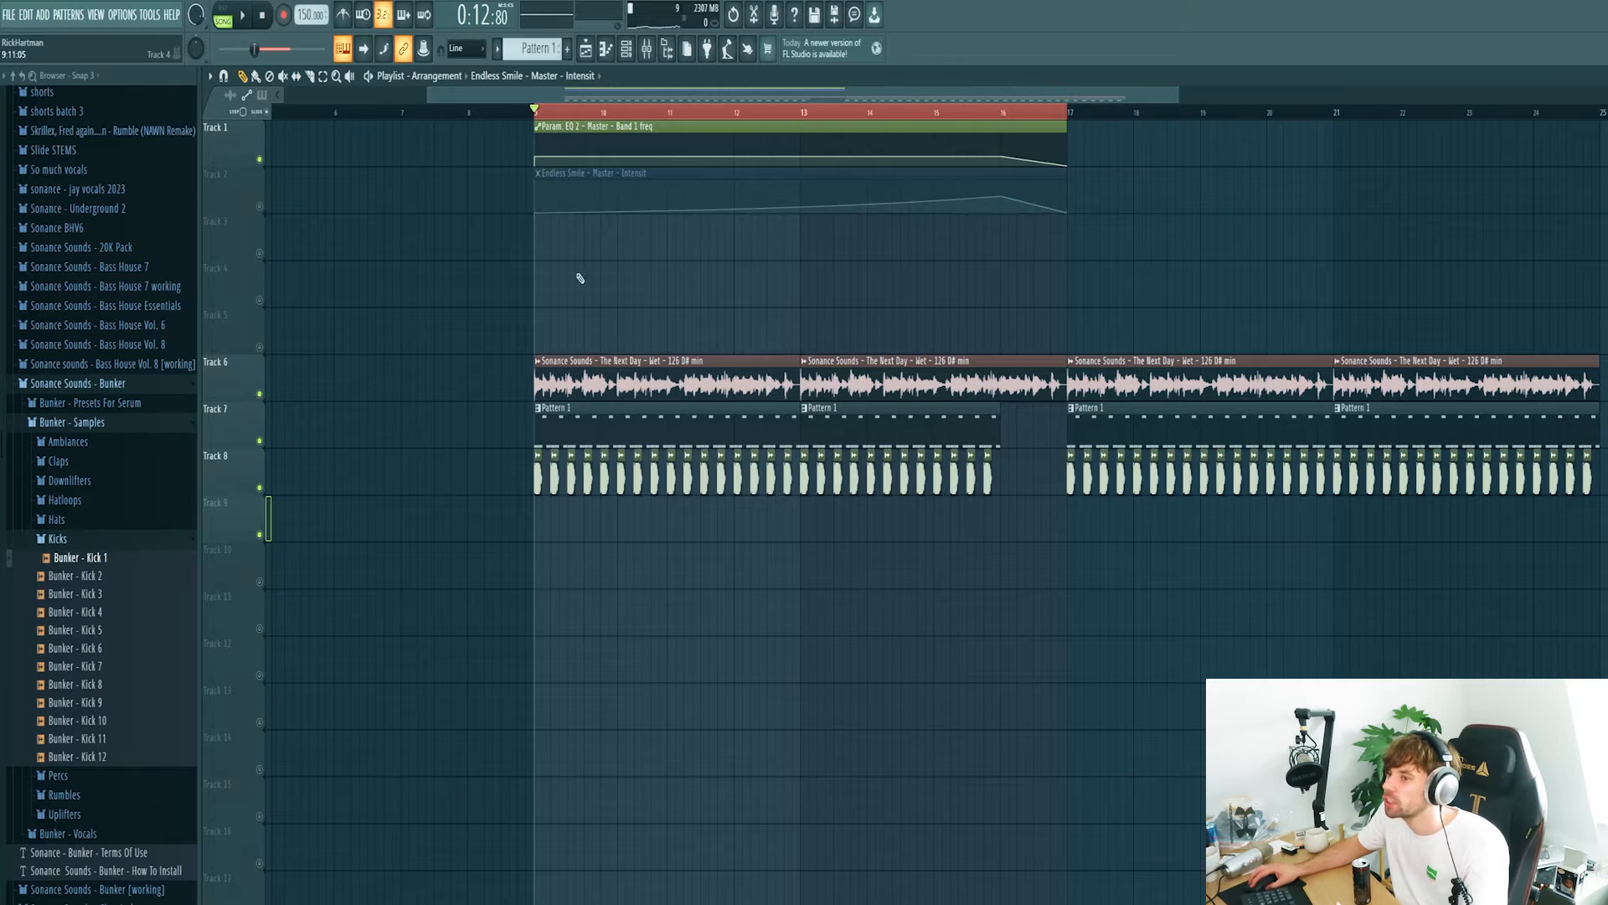
Play the build and slightly lower the Endless Smile intensity automation's peak at bar 16.
click(263, 210)
key(space)
click(876, 114)
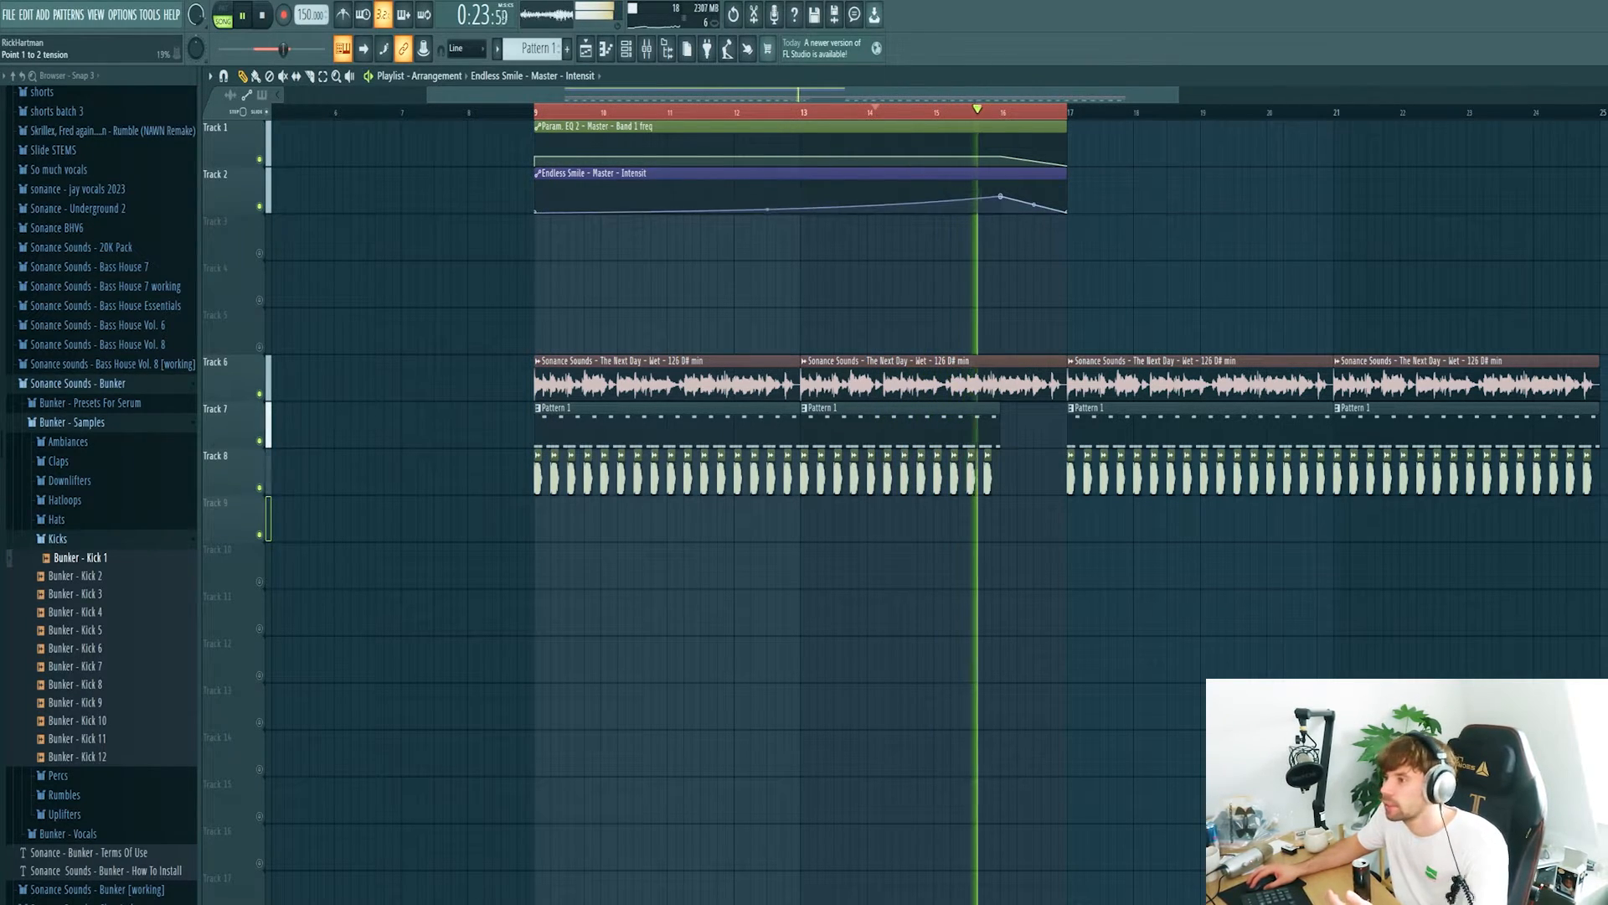
drag(998, 197, 1002, 204)
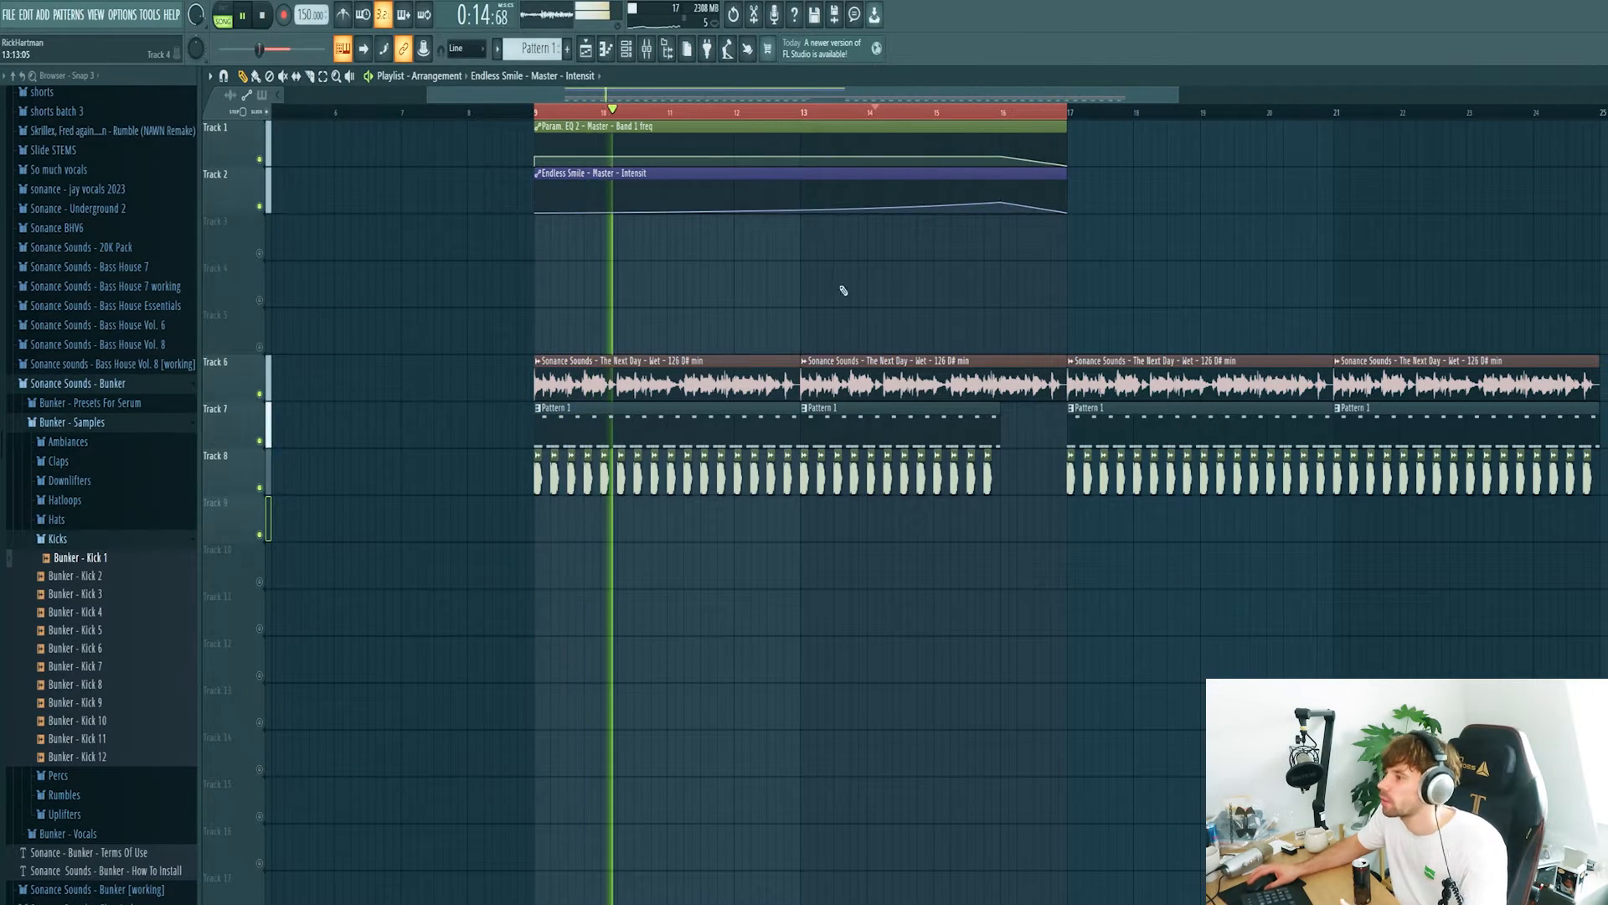
key(space)
Place Bunker - Ambiance 6 on Track 9 at bar 9 and fit it to the 150 BPM project tempo.
click(67, 441)
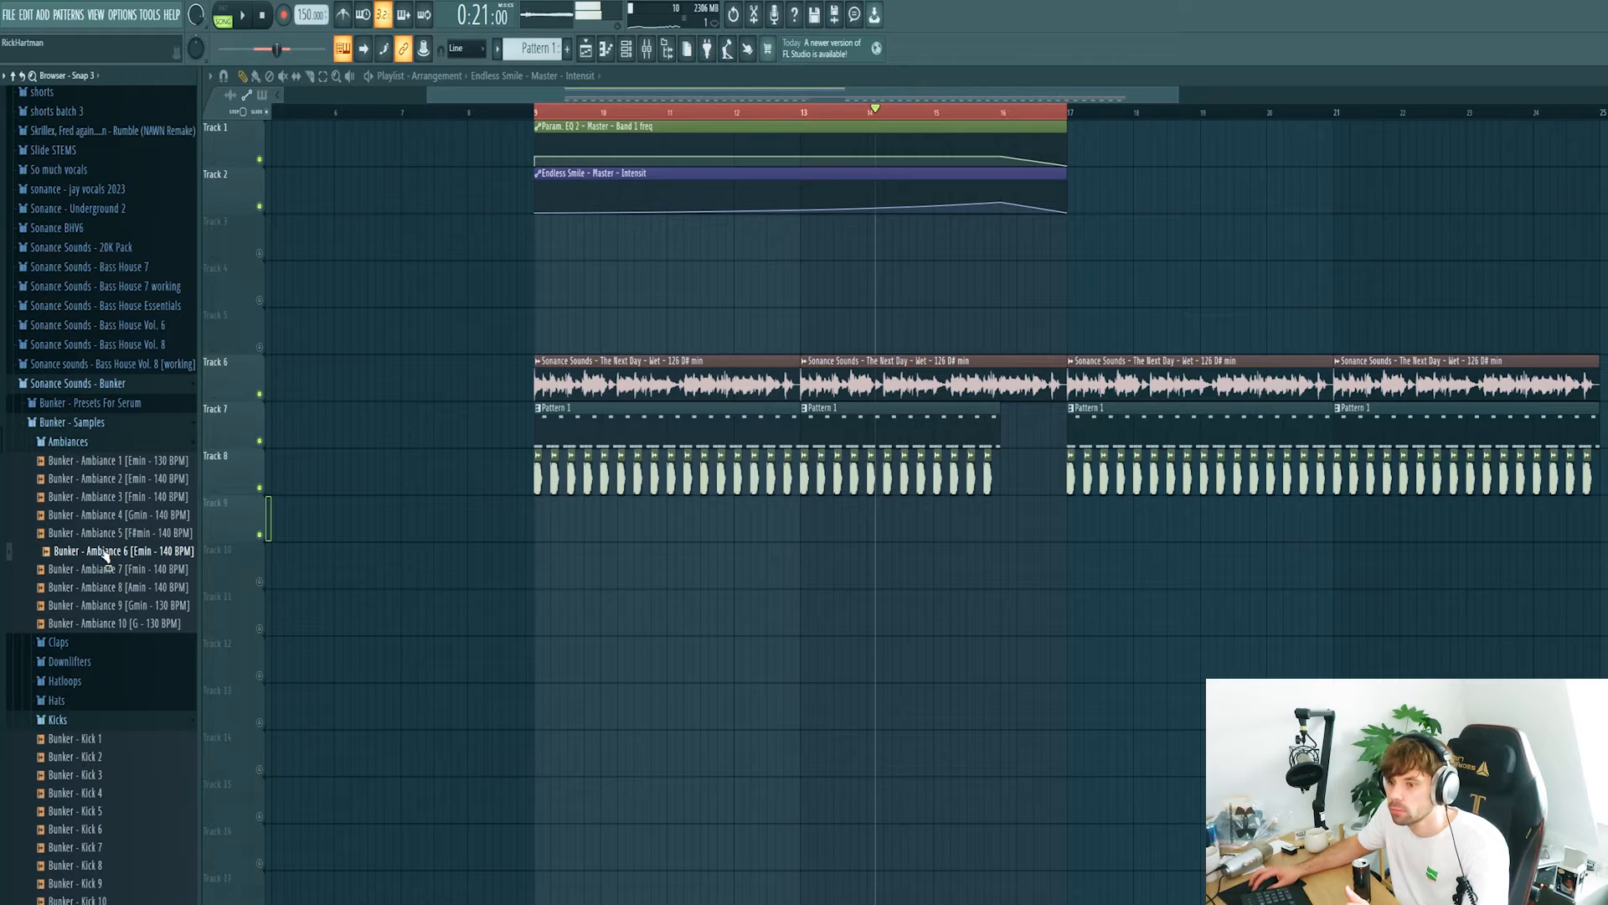
drag(106, 557, 559, 520)
right_click(559, 520)
click(538, 502)
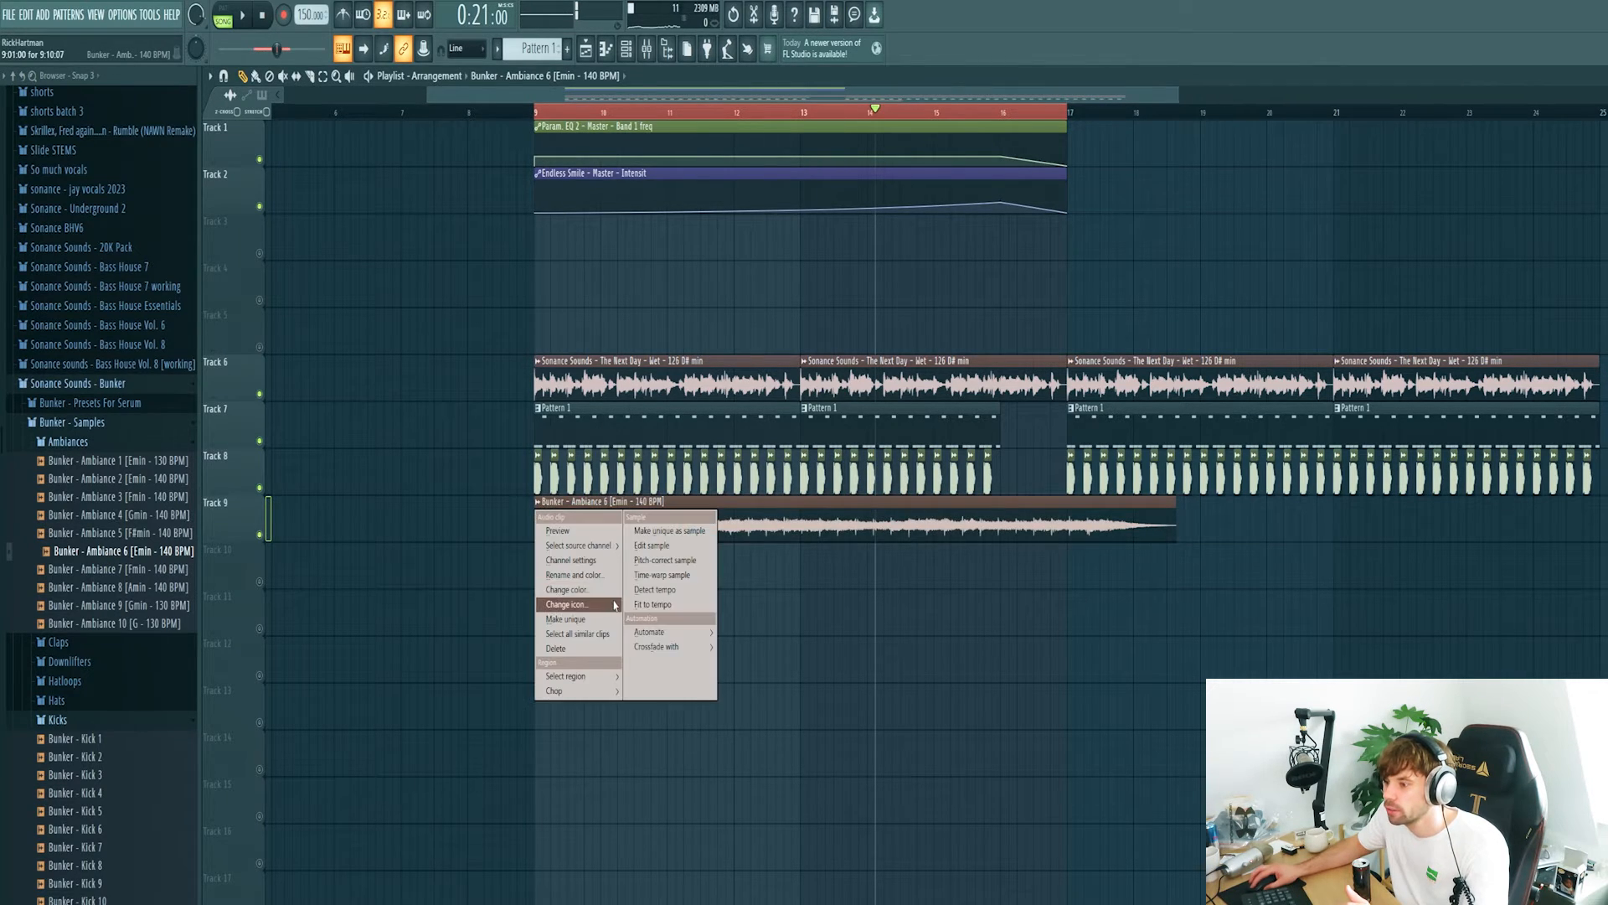
click(649, 604)
click(851, 630)
text(150)
key(Return)
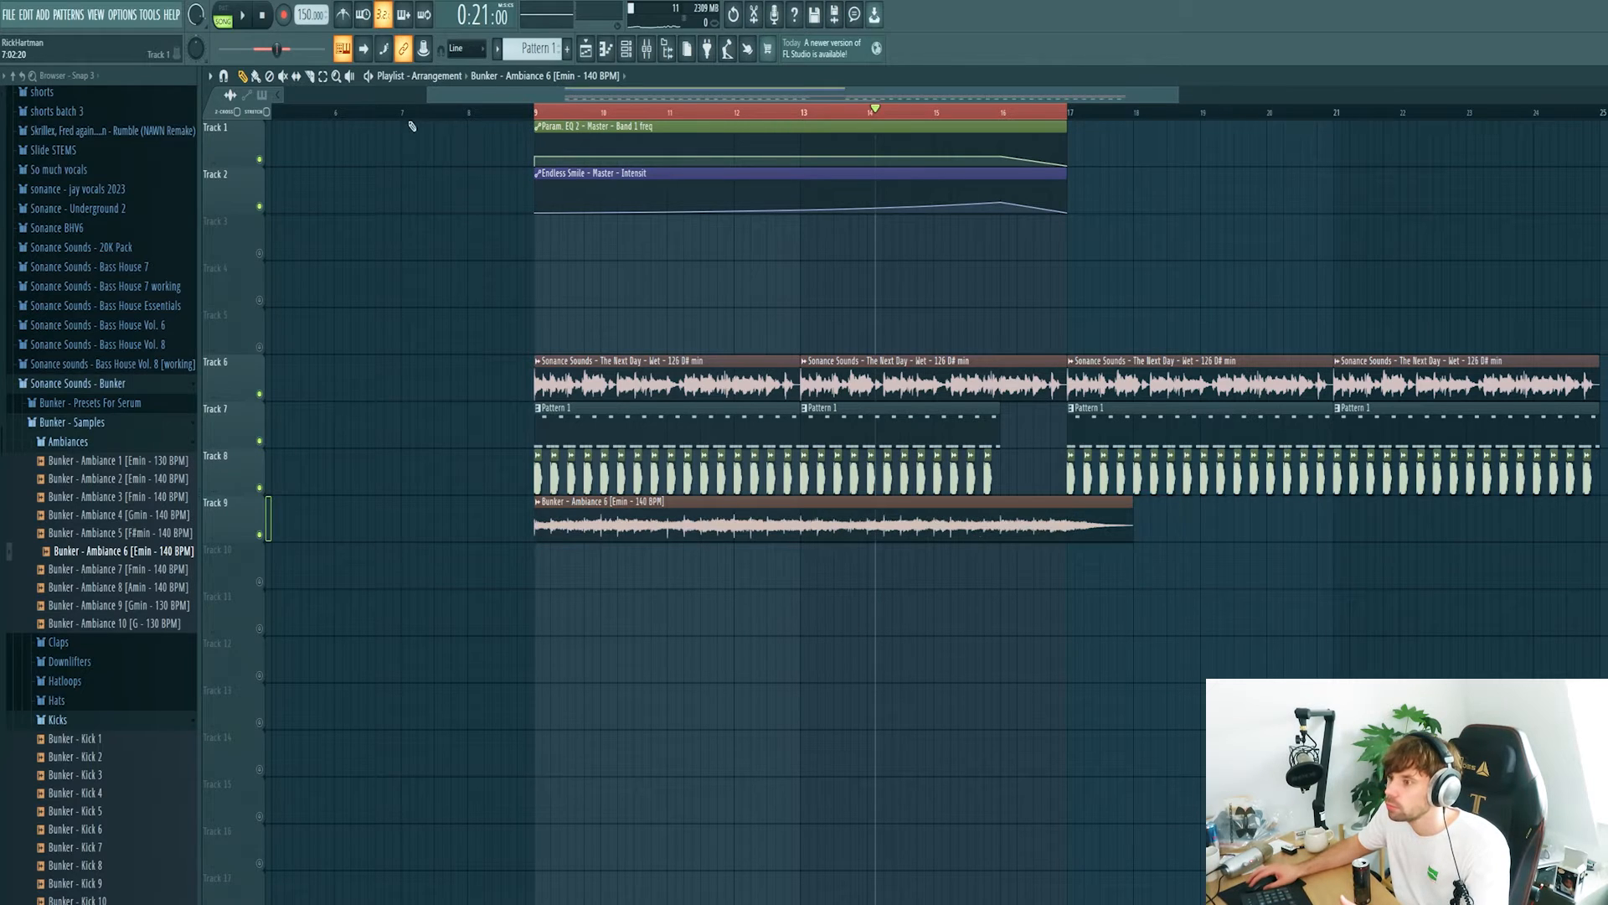
Route the Ambiance 6 clip to mixer insert 8 and lower that insert's volume to about -4.6 dB.
key(space)
double_click(610, 536)
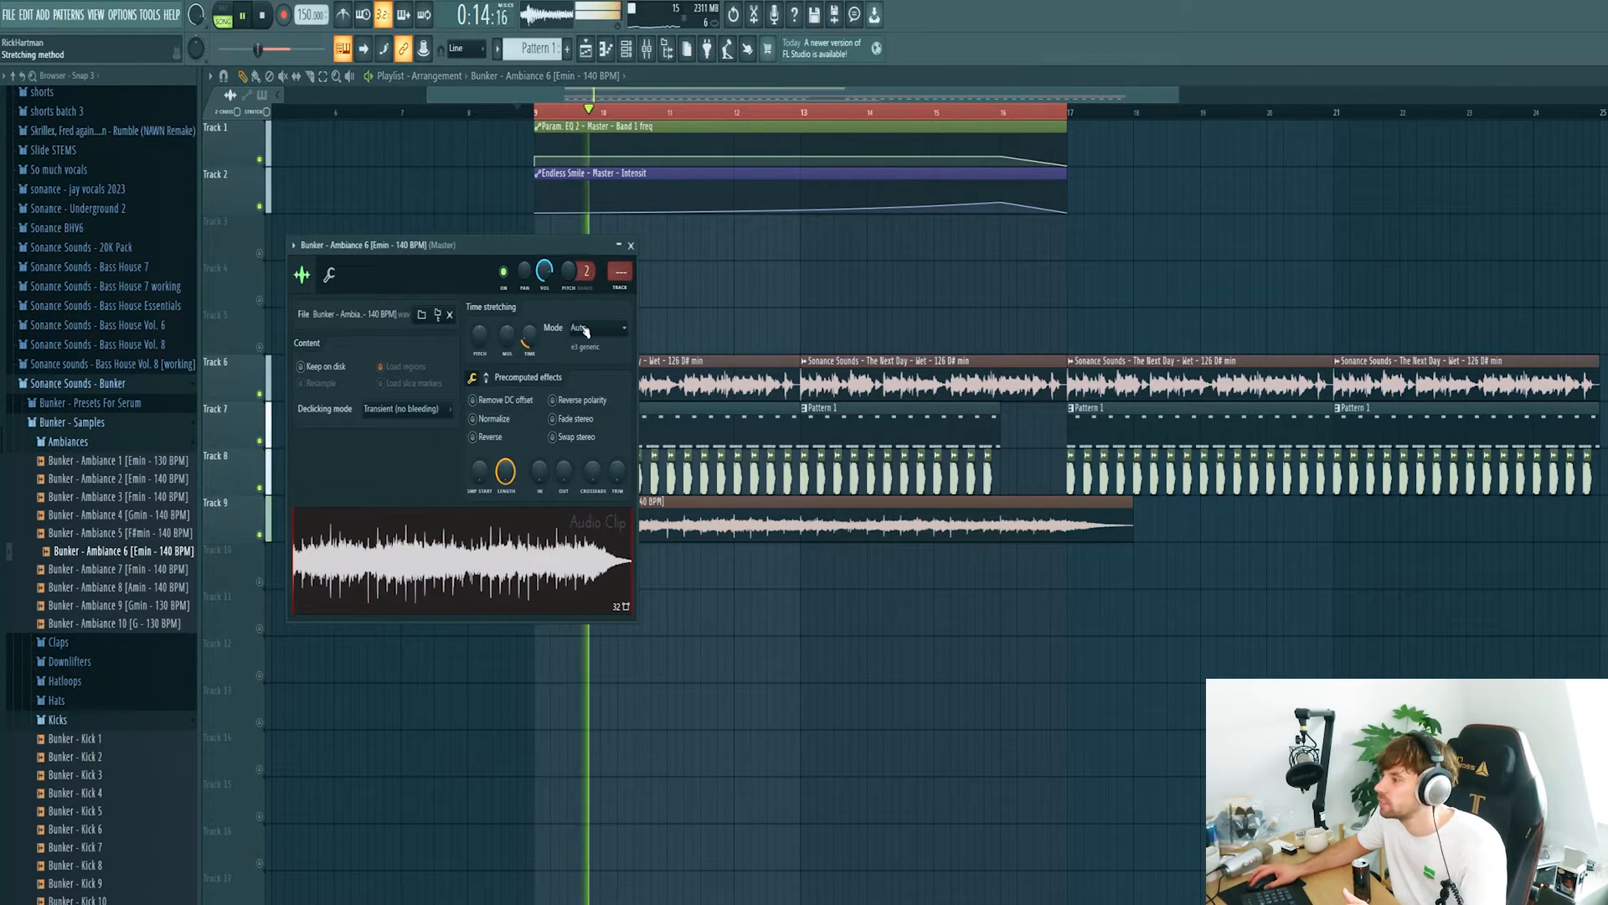
key(F9)
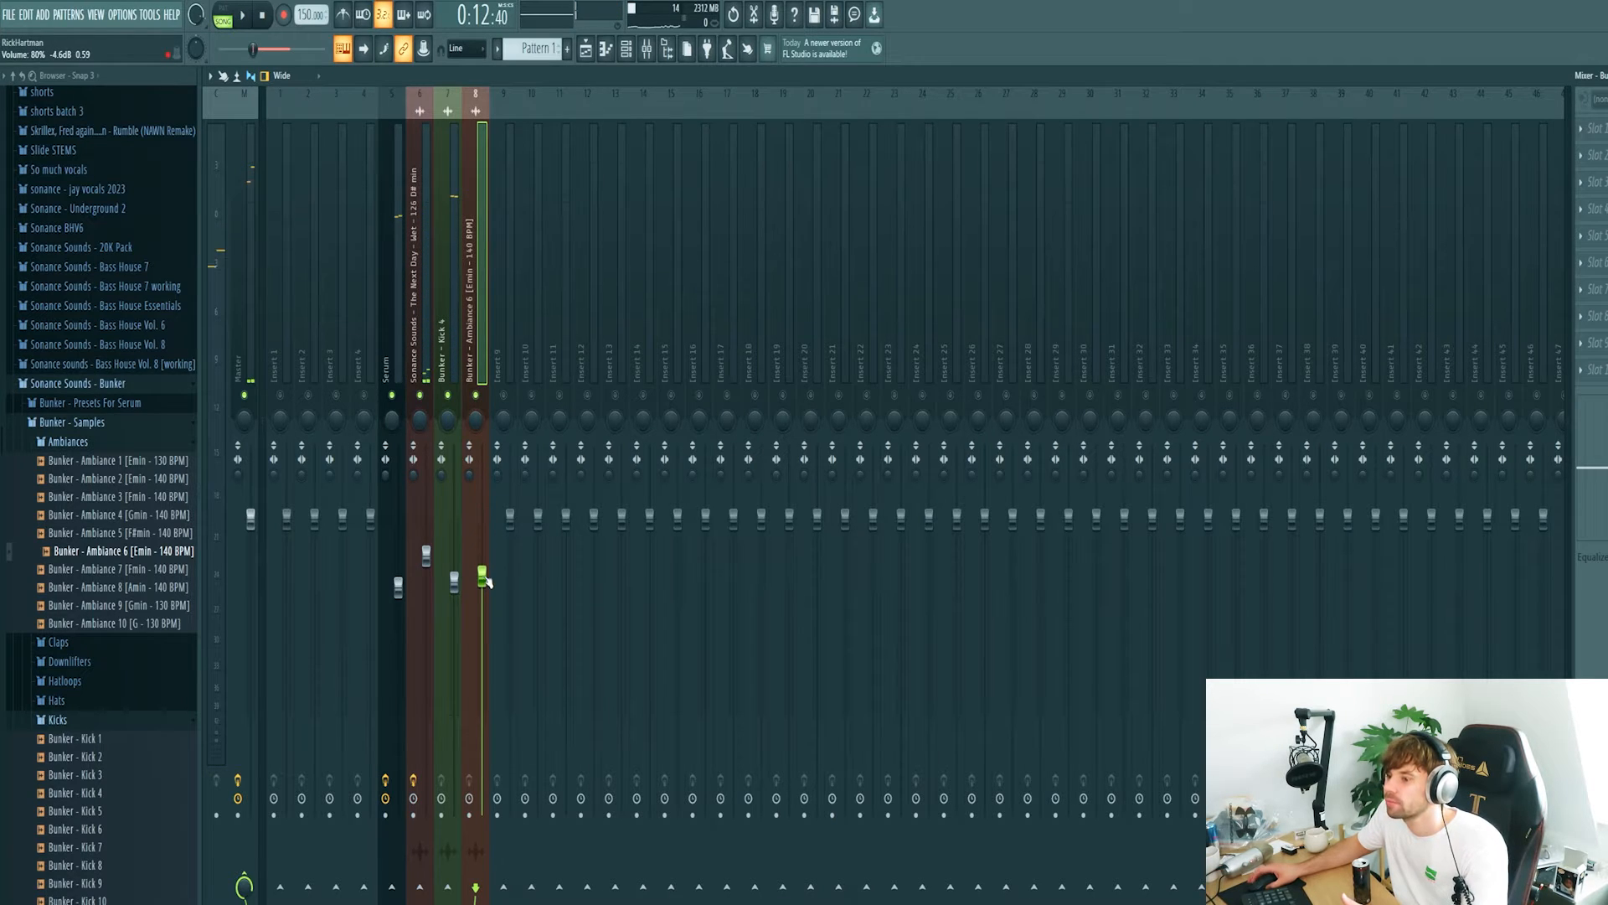
scroll(483, 578, down, 3)
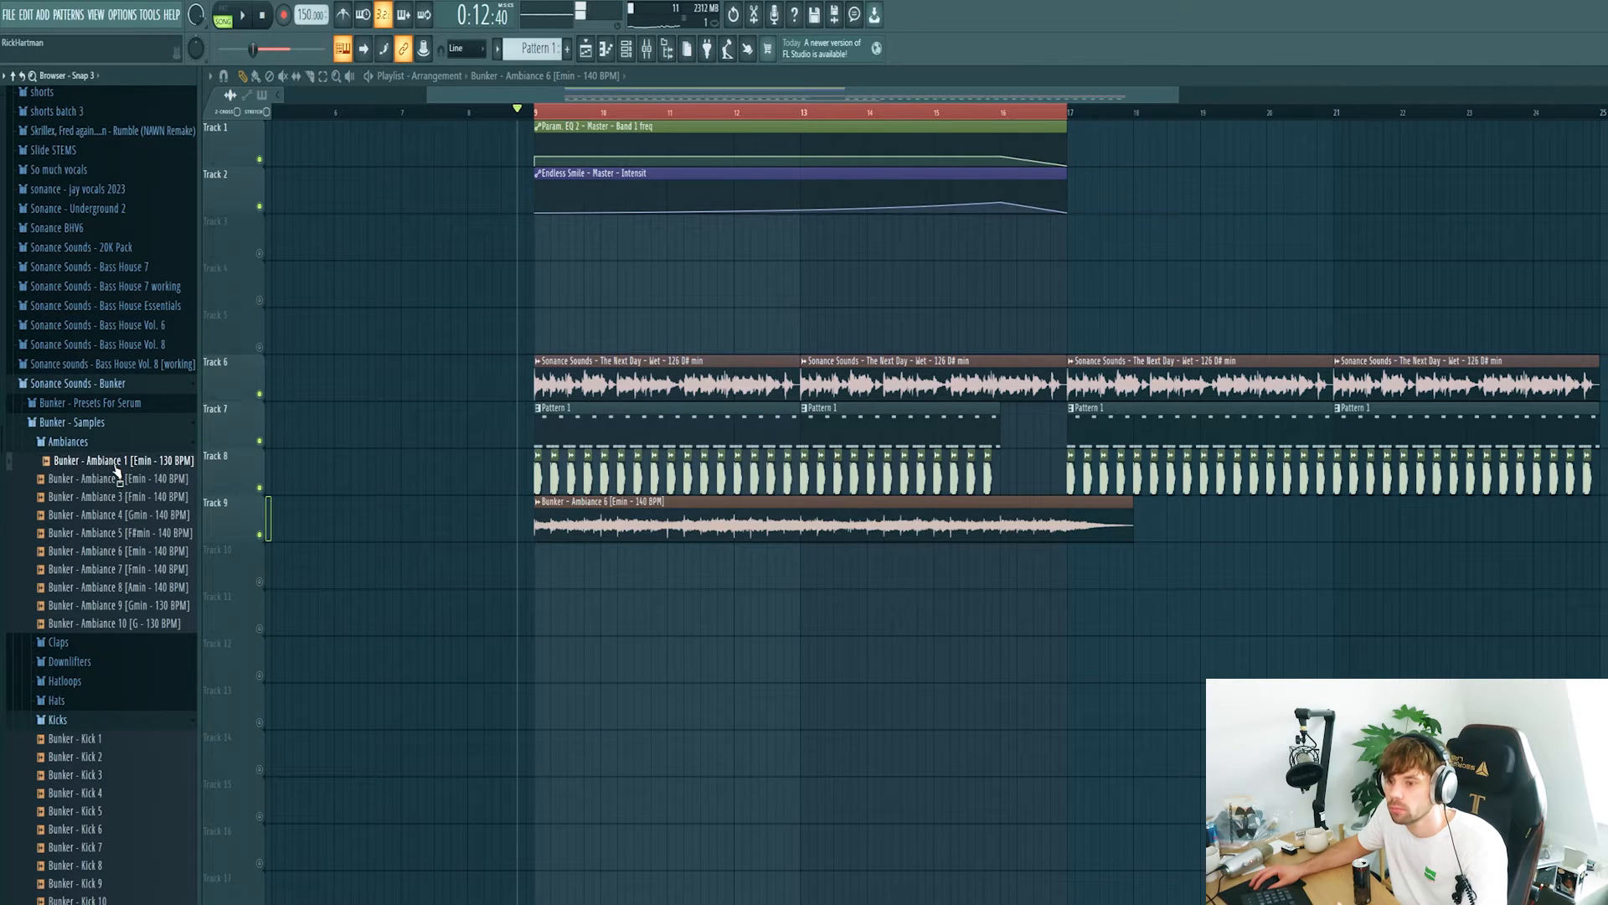
Replace the Track 9 ambience with Bunker - Ambiance 2 and fit it to the project tempo.
drag(151, 486, 574, 504)
key(space)
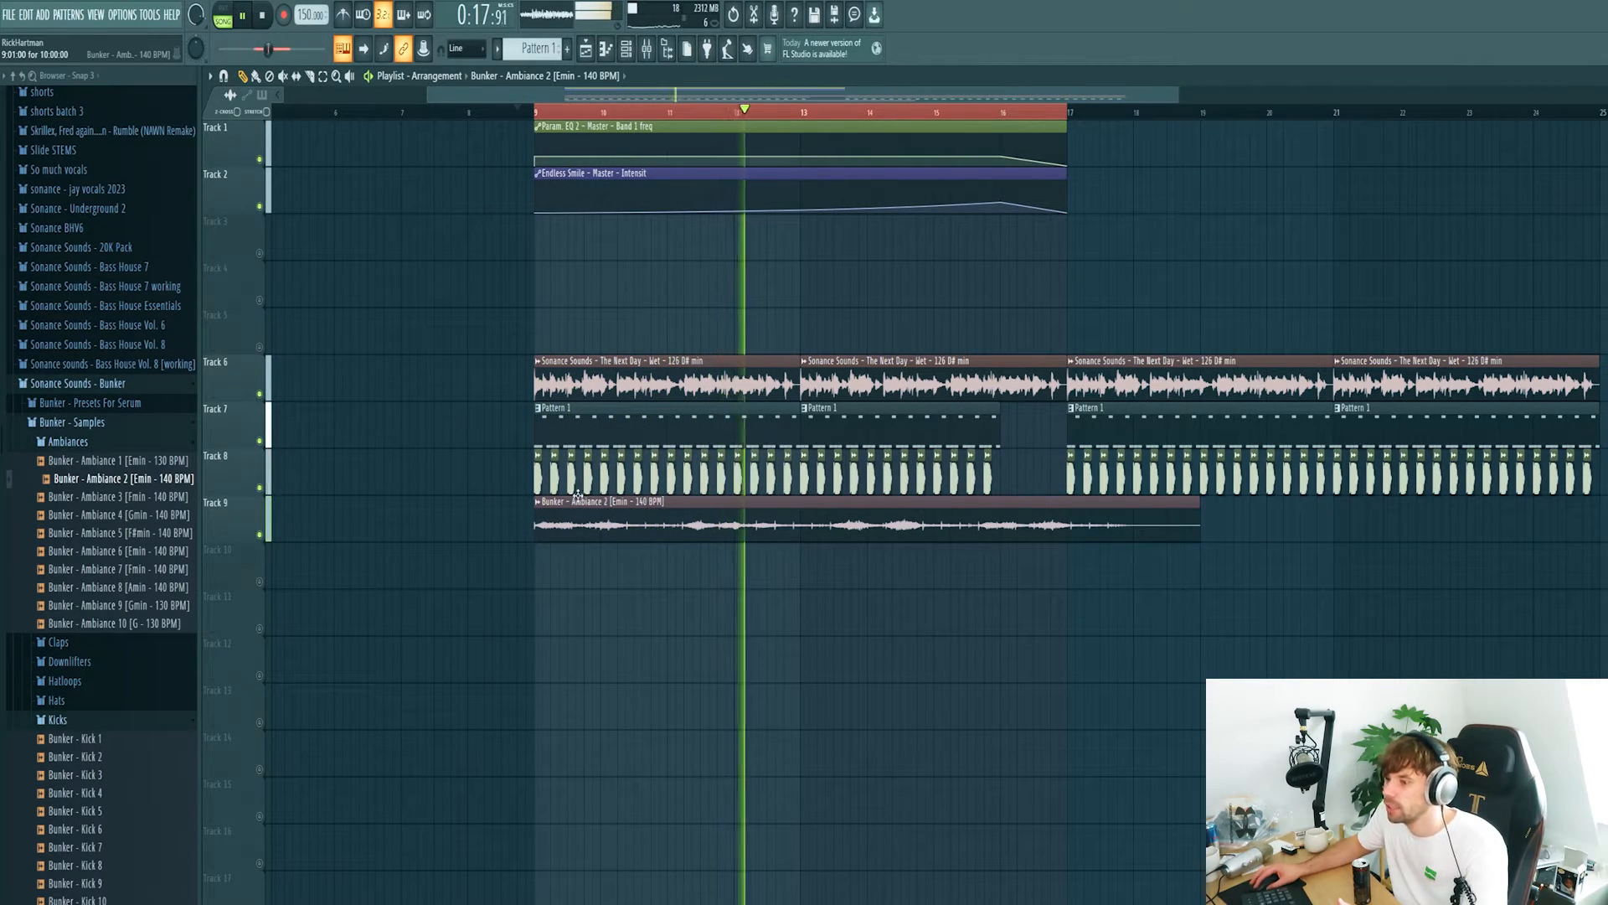
click(537, 501)
click(653, 604)
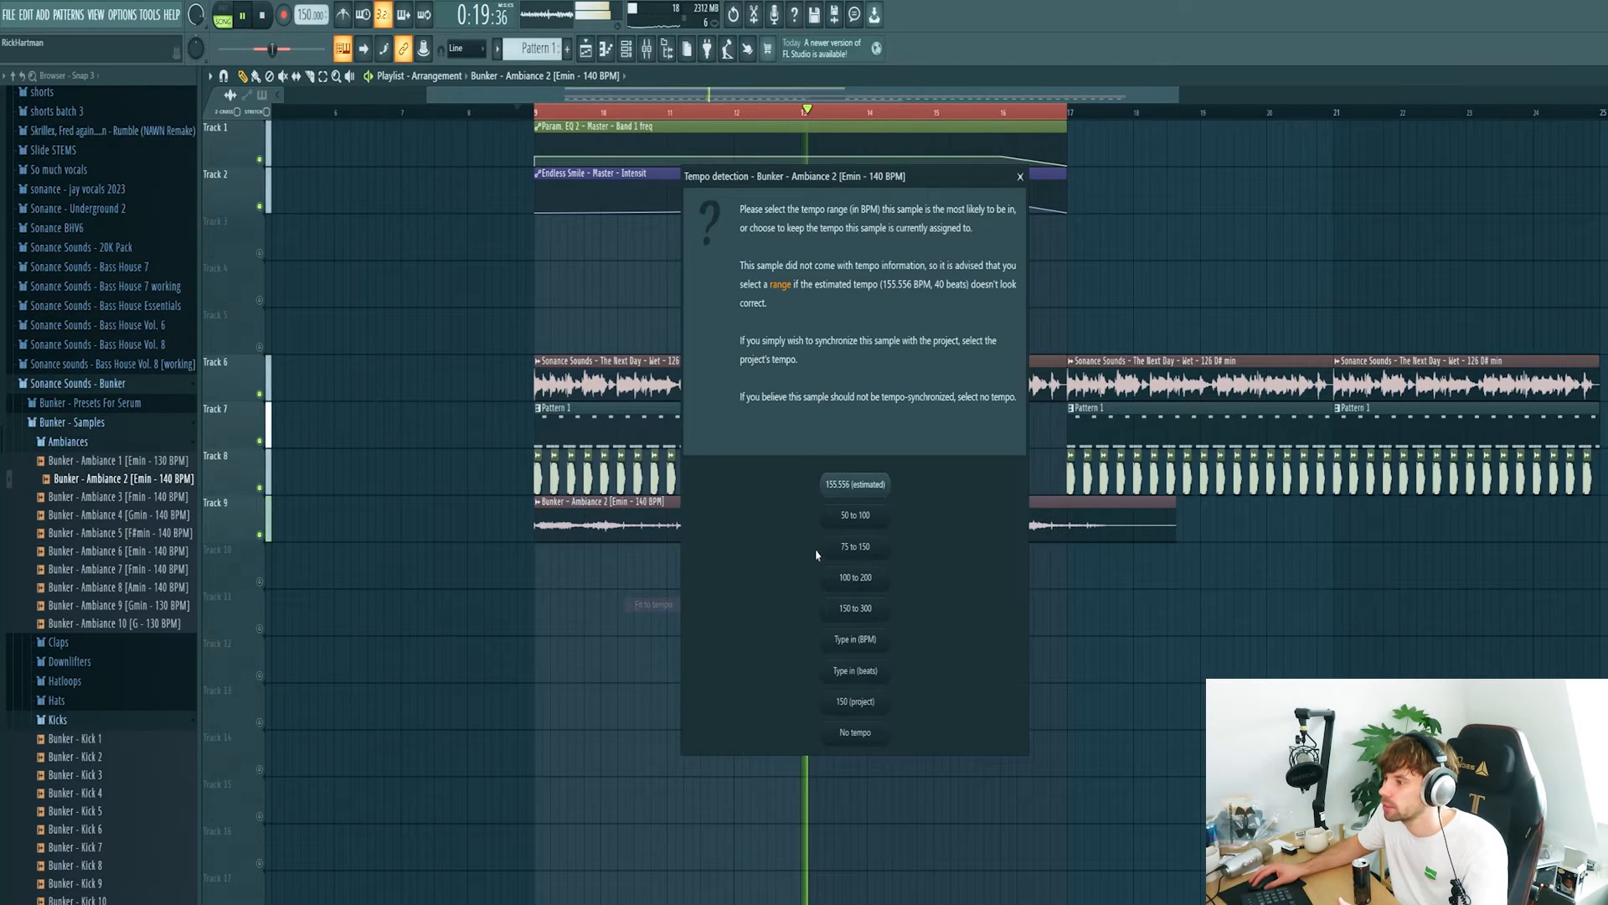
click(846, 612)
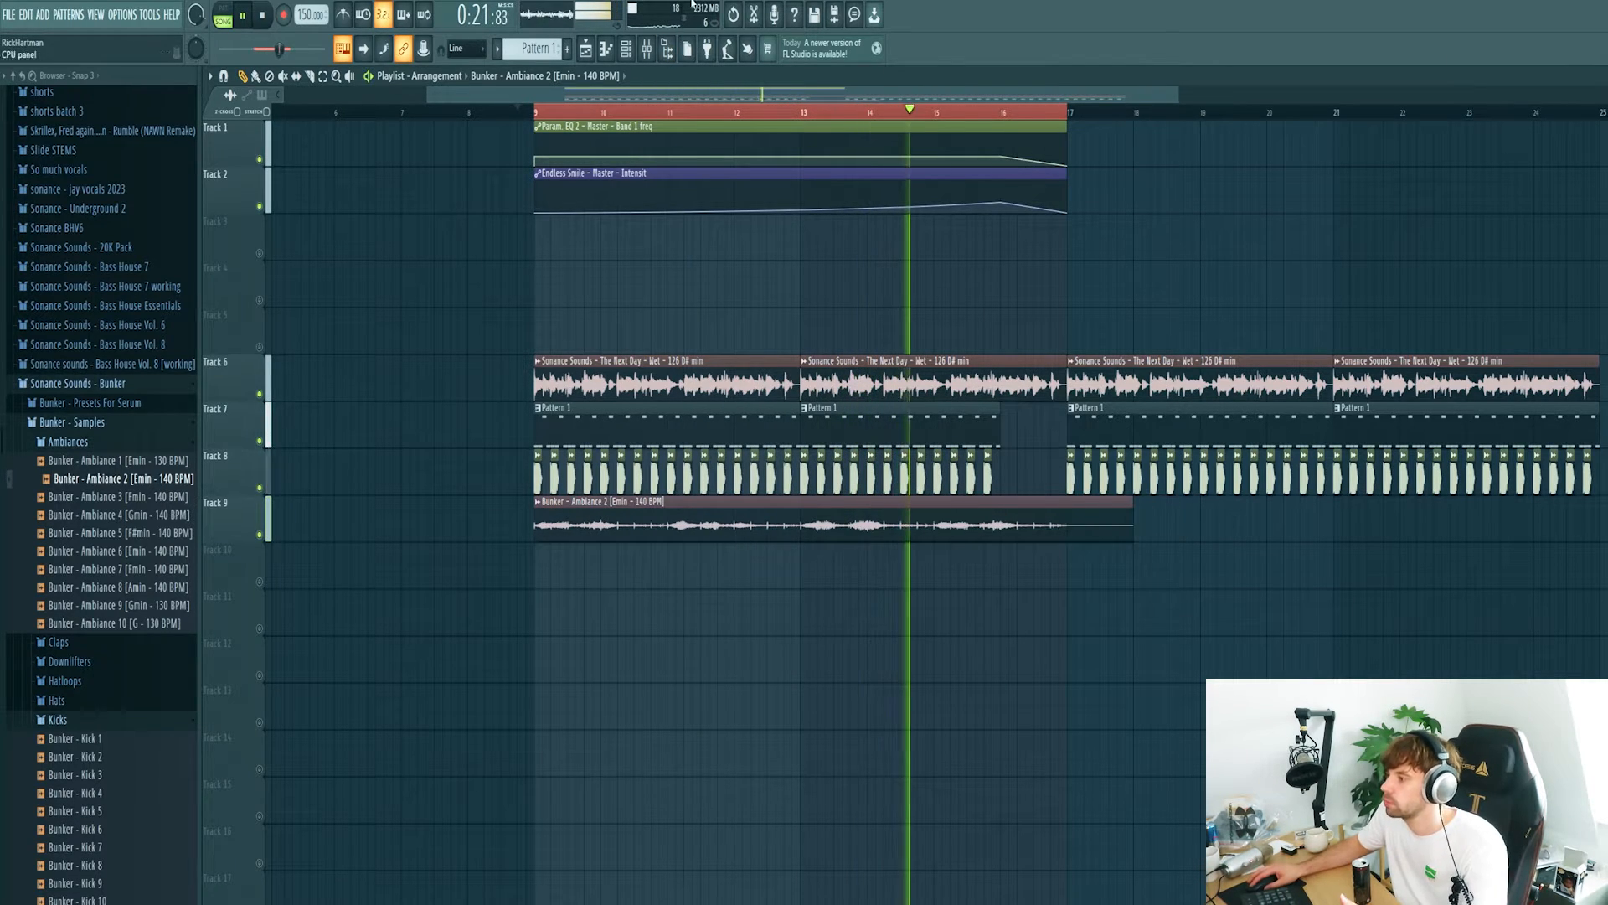
key(space)
Create a new pattern named lead and add a second Serum instrument for it.
click(567, 49)
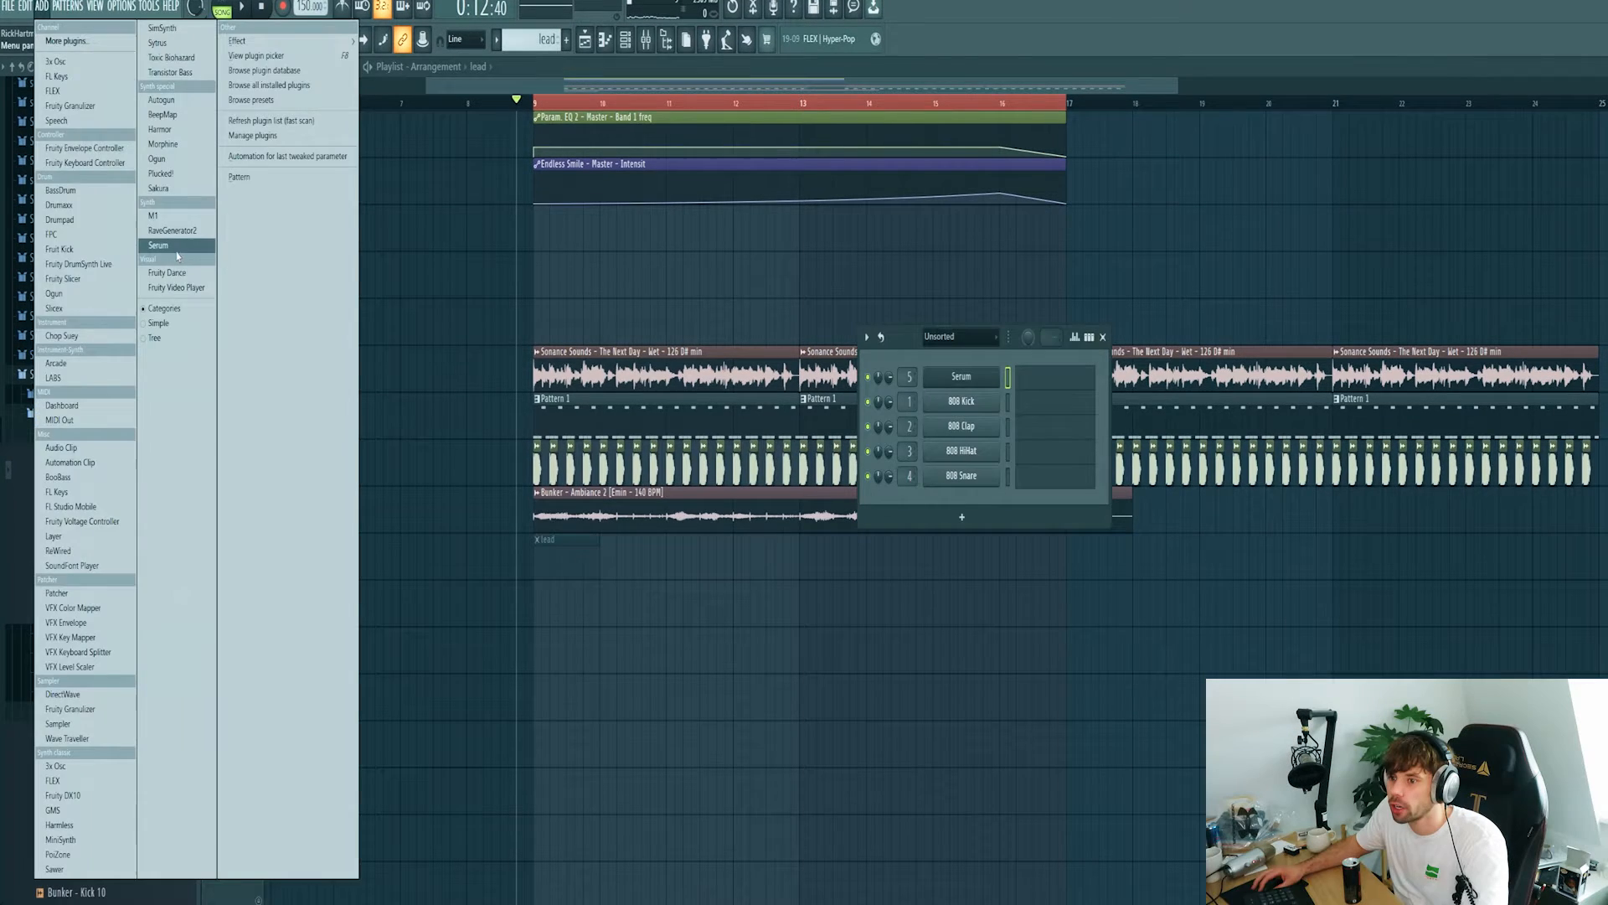
click(158, 245)
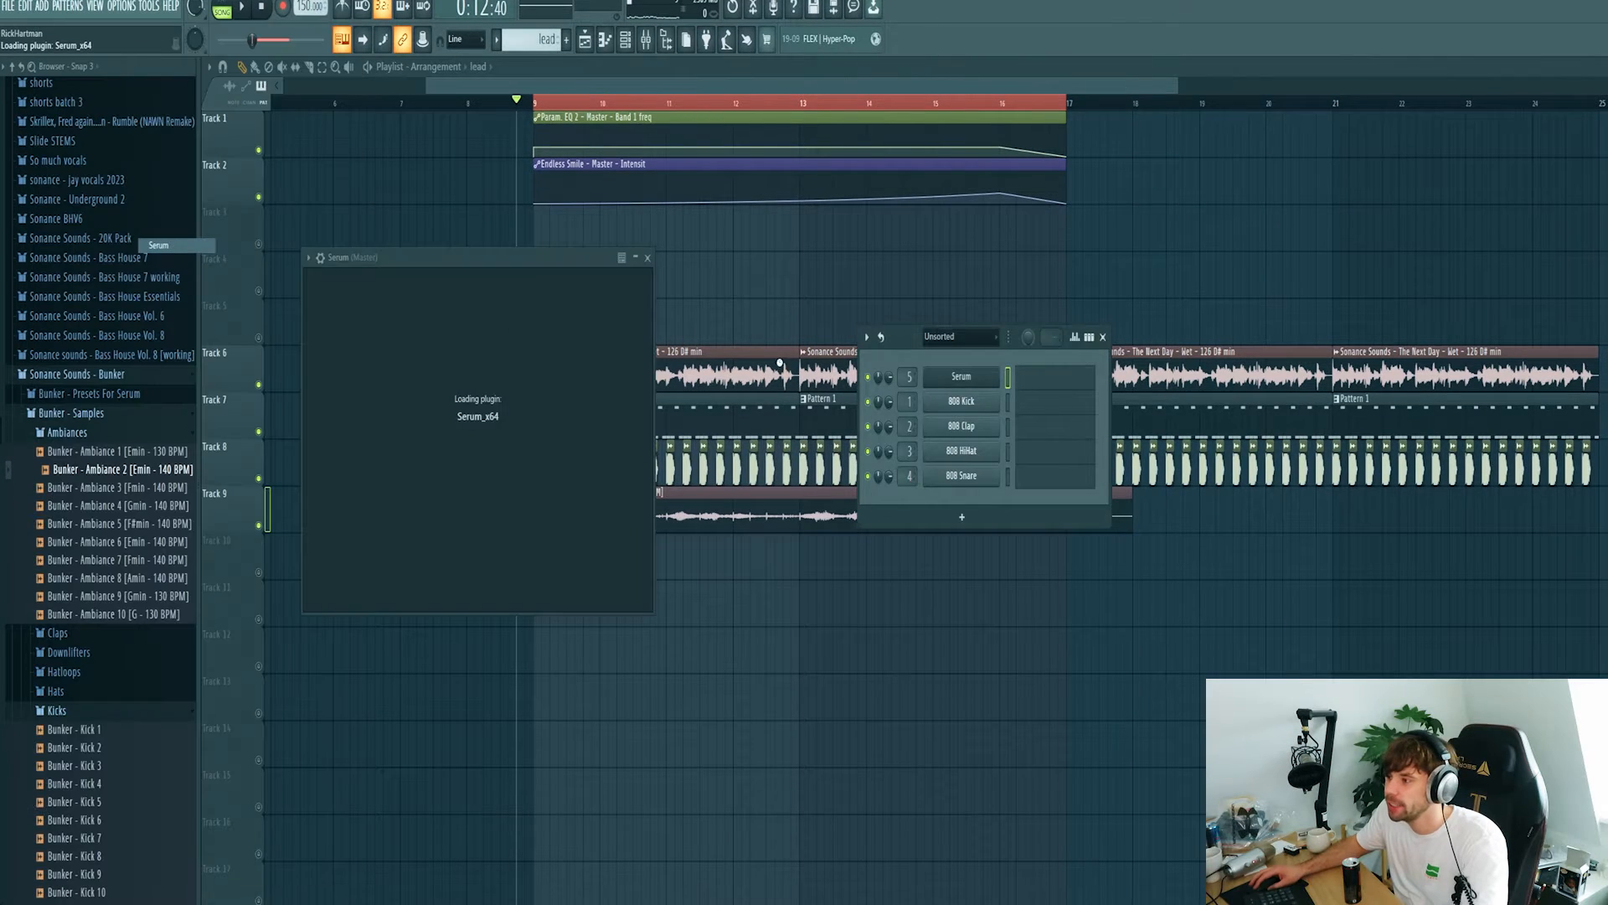
drag(499, 259, 837, 276)
key(c)
Audition lead presets from the Sonance Sounds - Bunker bank in the new Serum and load Lead - The One.
click(895, 297)
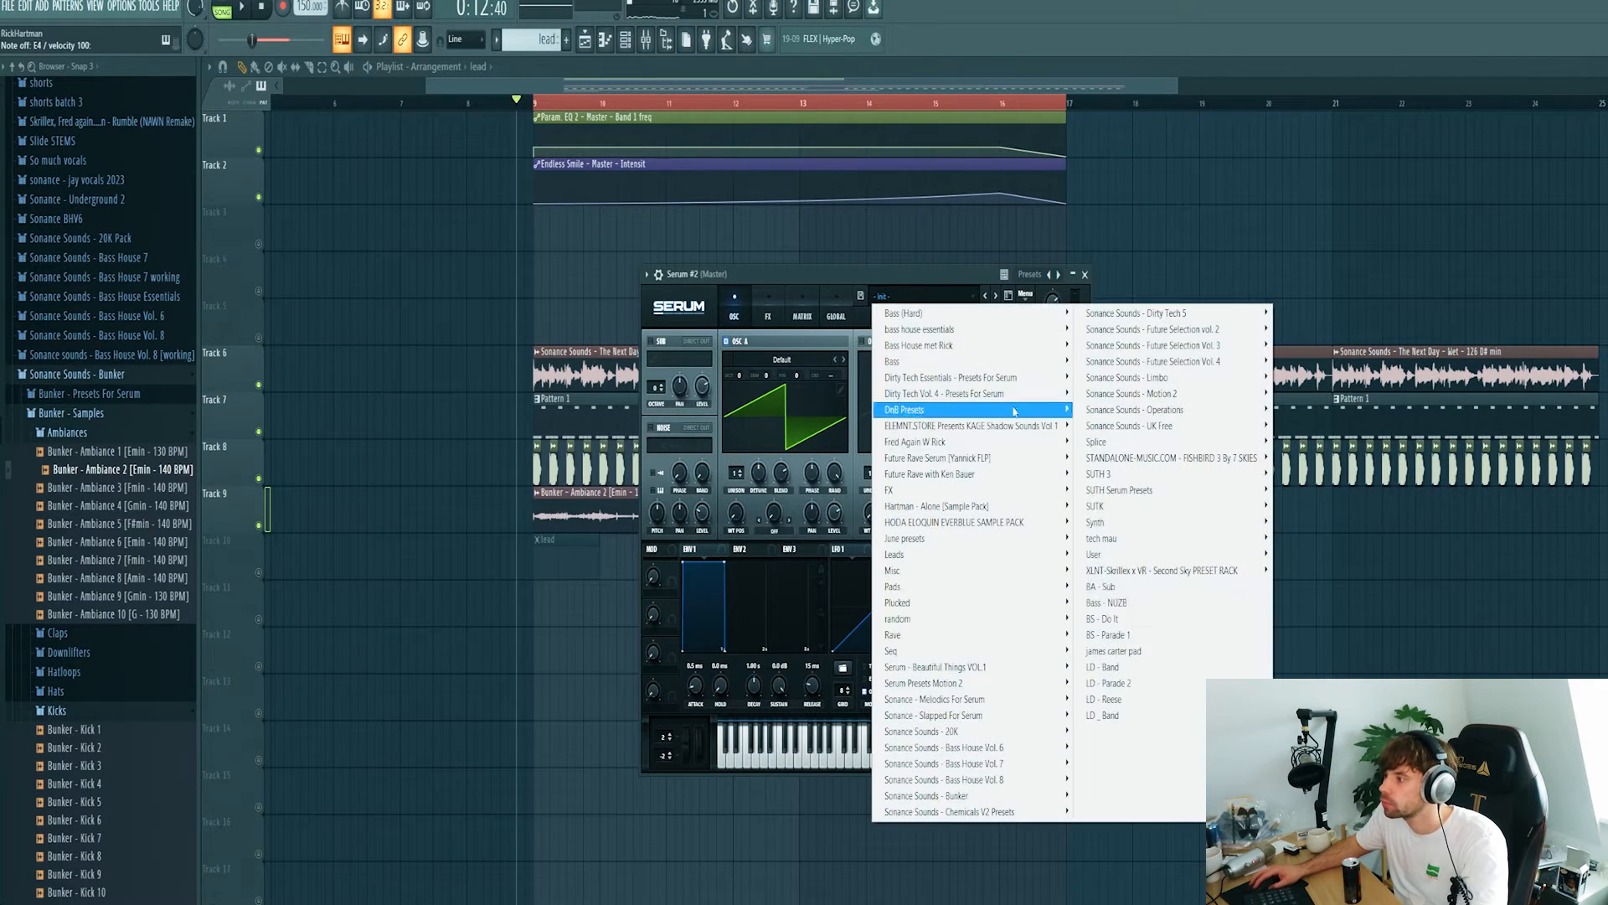
mouse_move(1018, 796)
click(1328, 426)
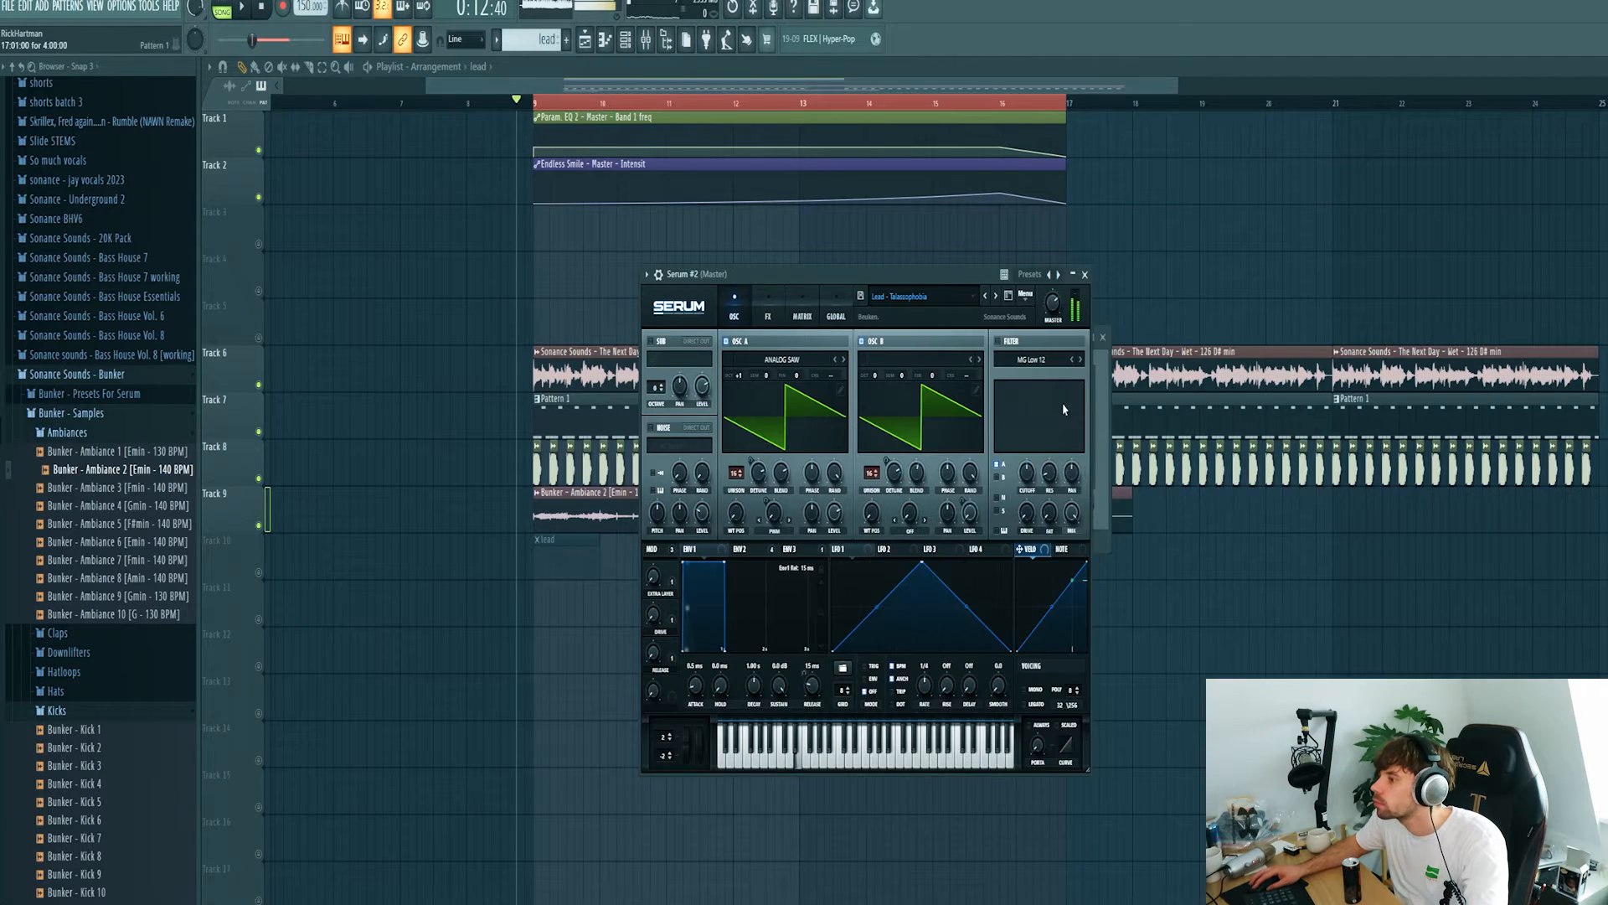
click(997, 296)
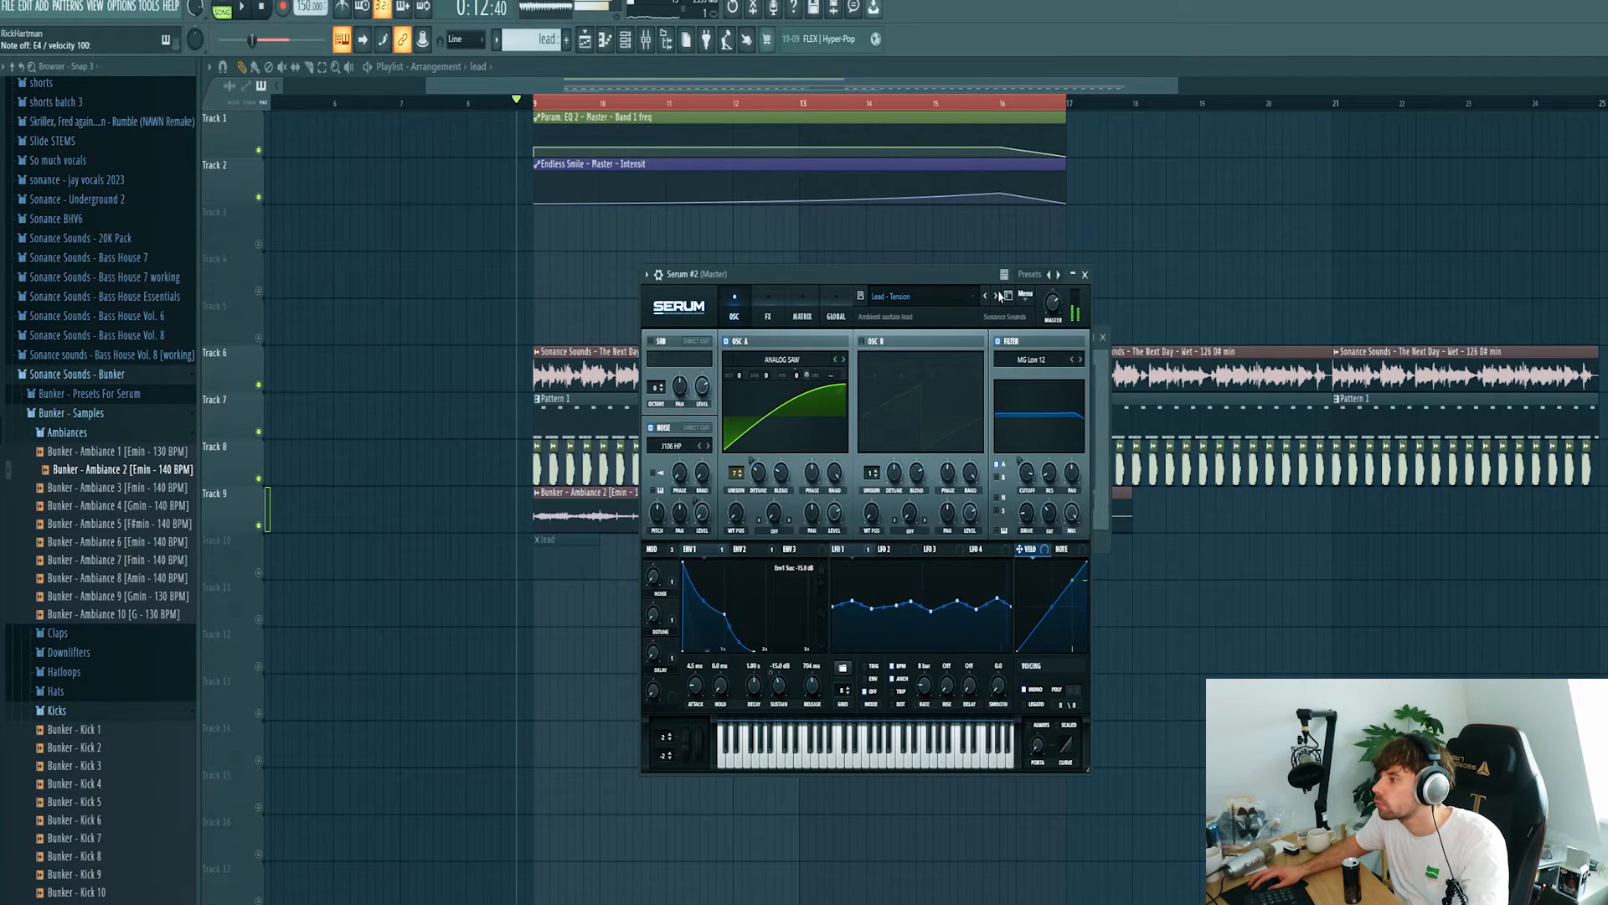
click(997, 297)
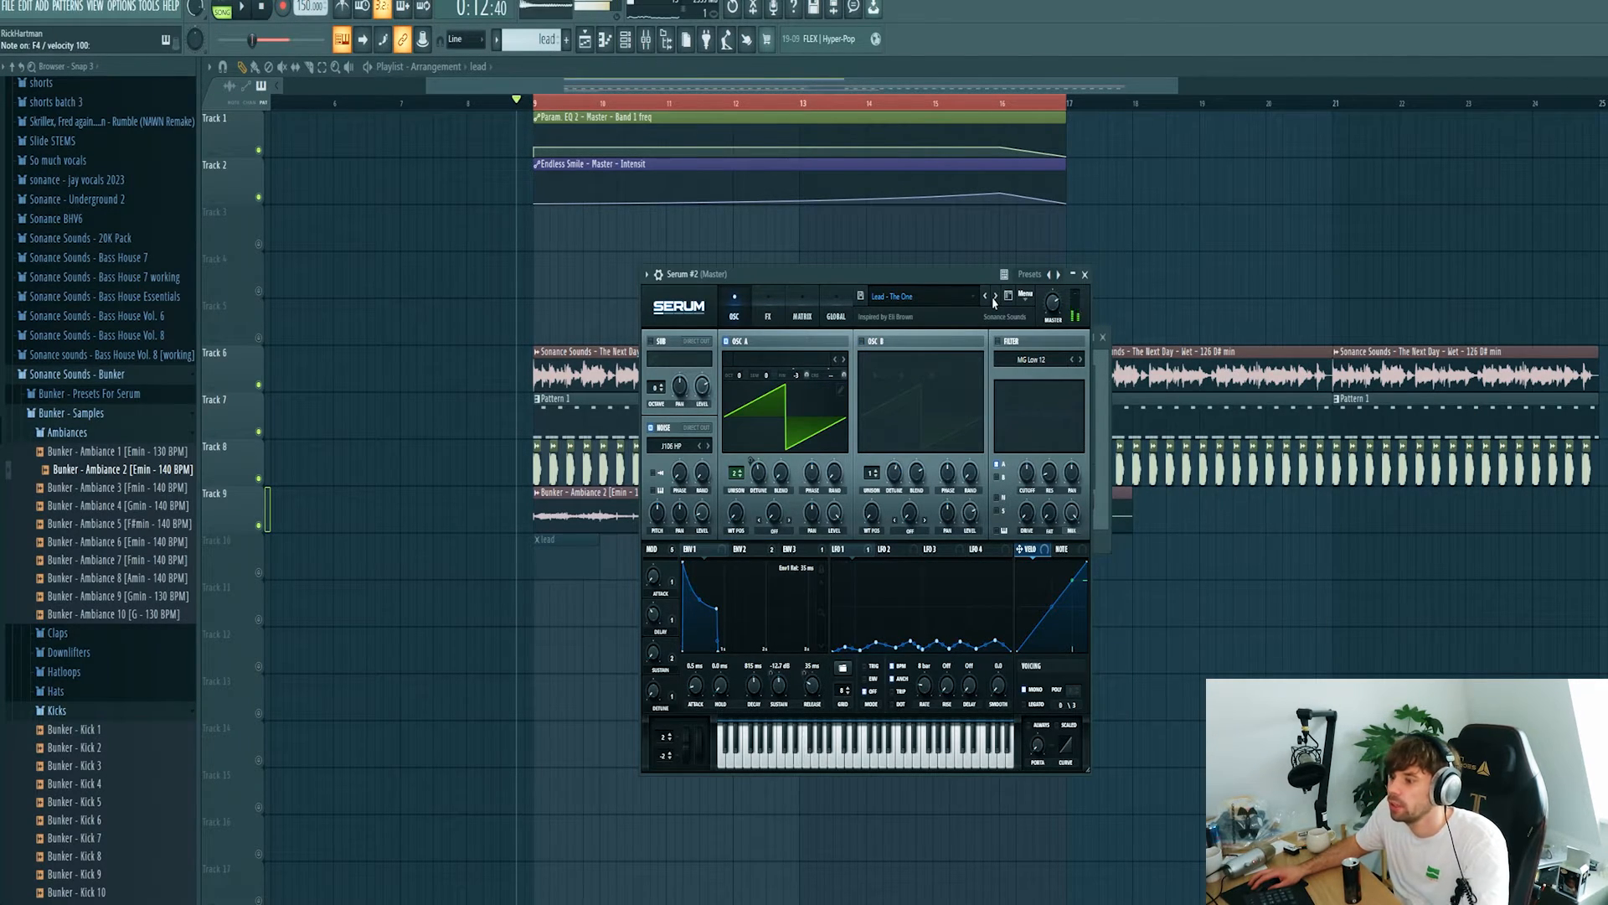
click(1086, 274)
Draw short E4, E4, F4, E4, F4, E4 notes in bar 1 of the new Serum's piano roll, checking them during playback.
right_click(995, 499)
click(1024, 501)
click(253, 553)
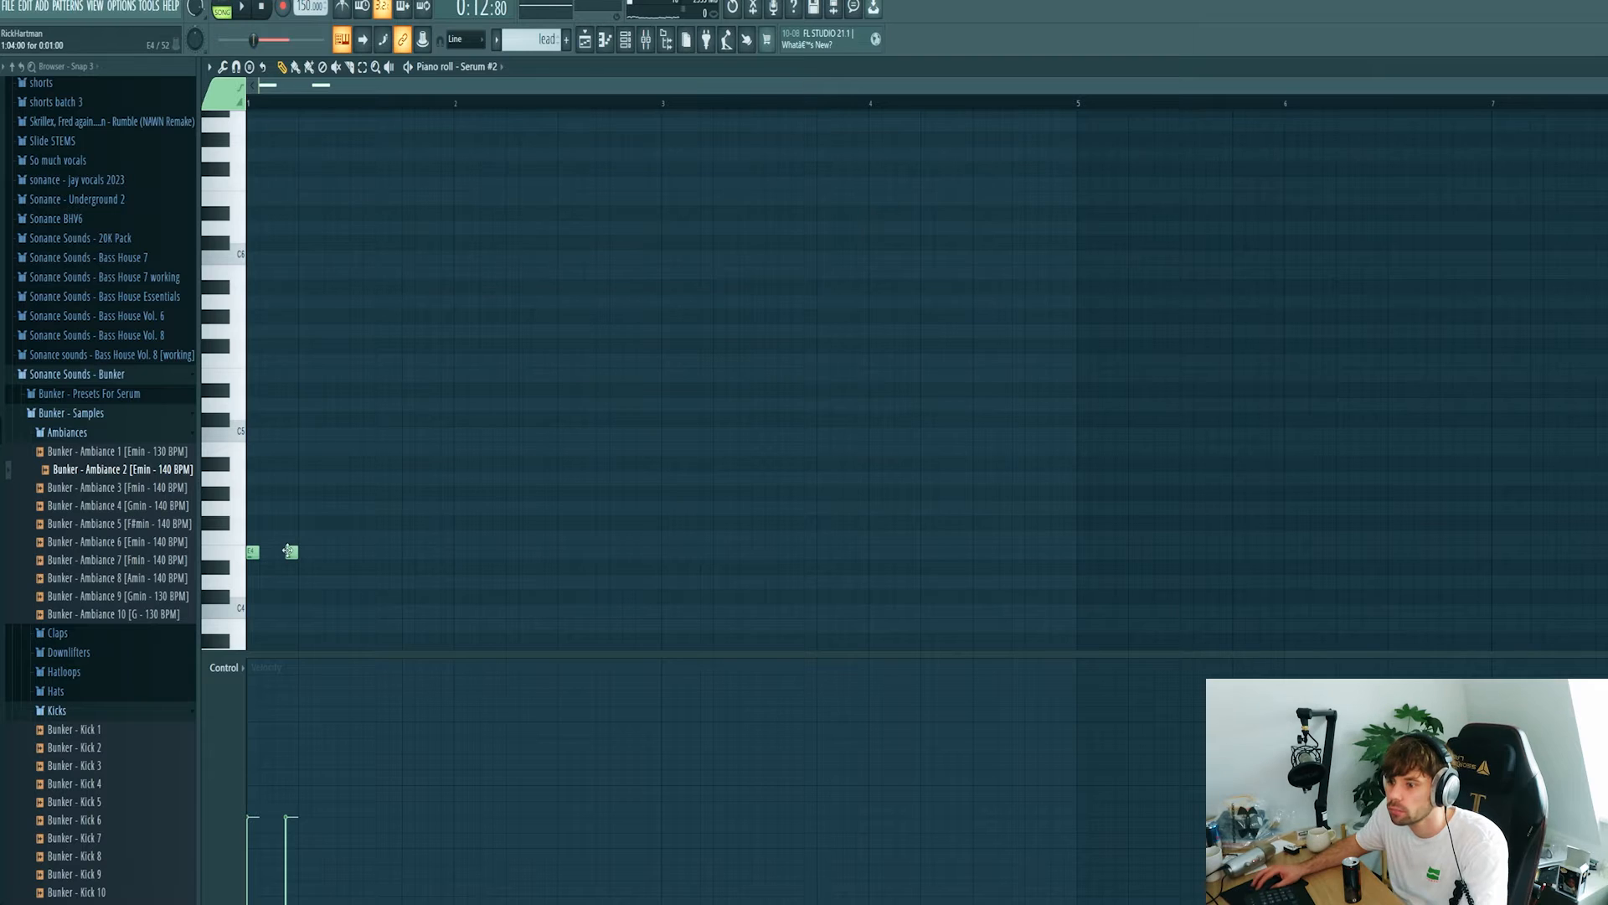
click(330, 537)
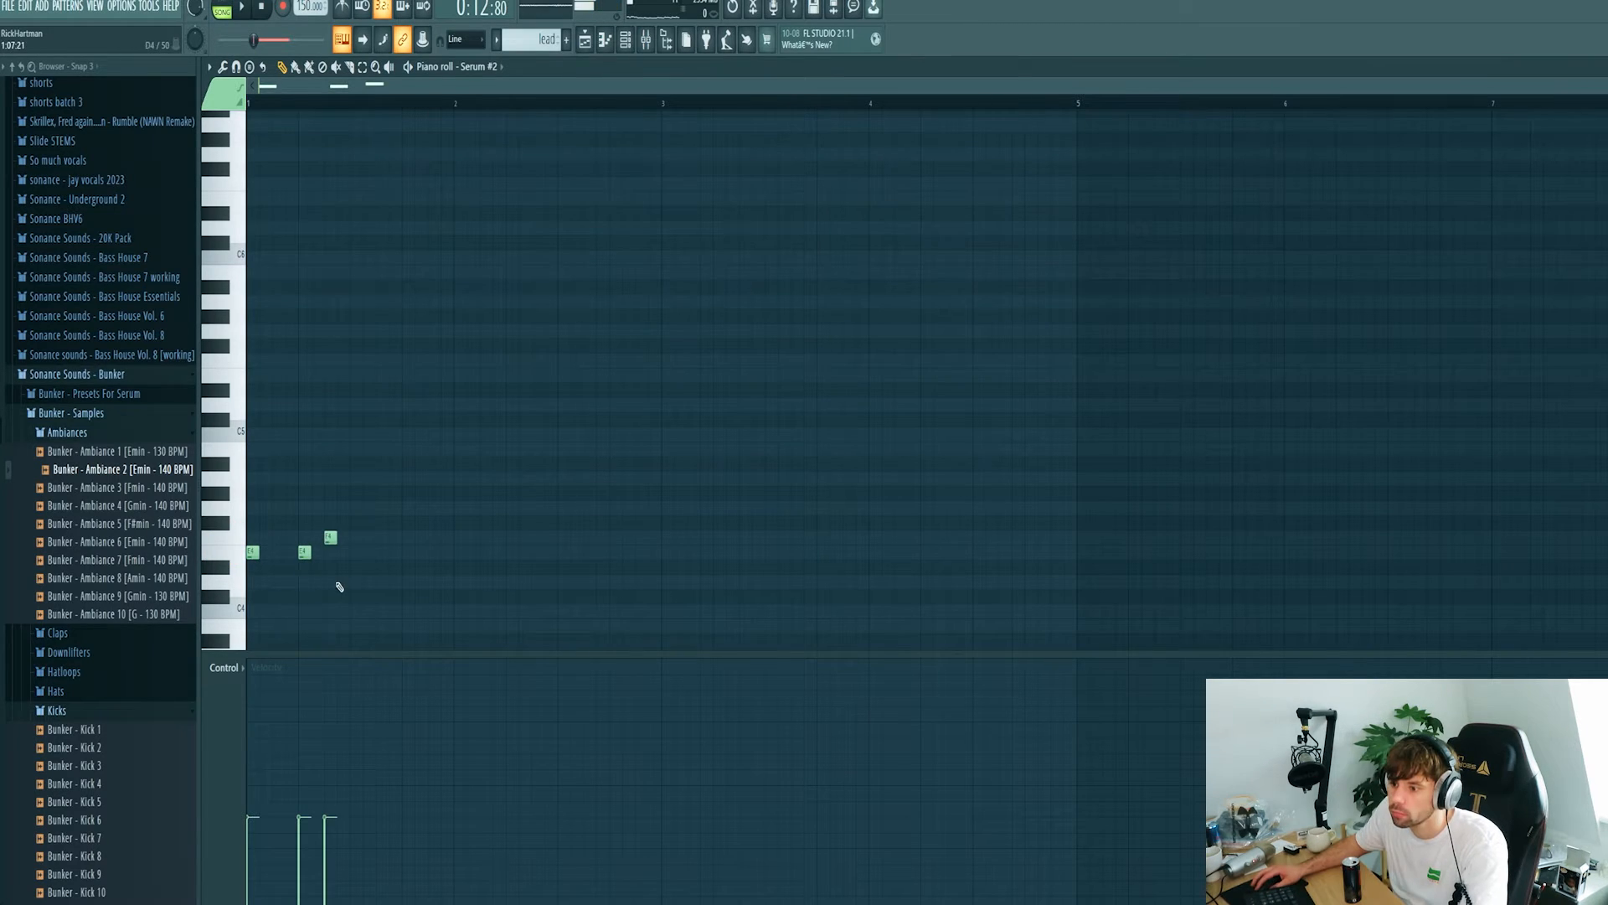
key(space)
key(space)
click(352, 553)
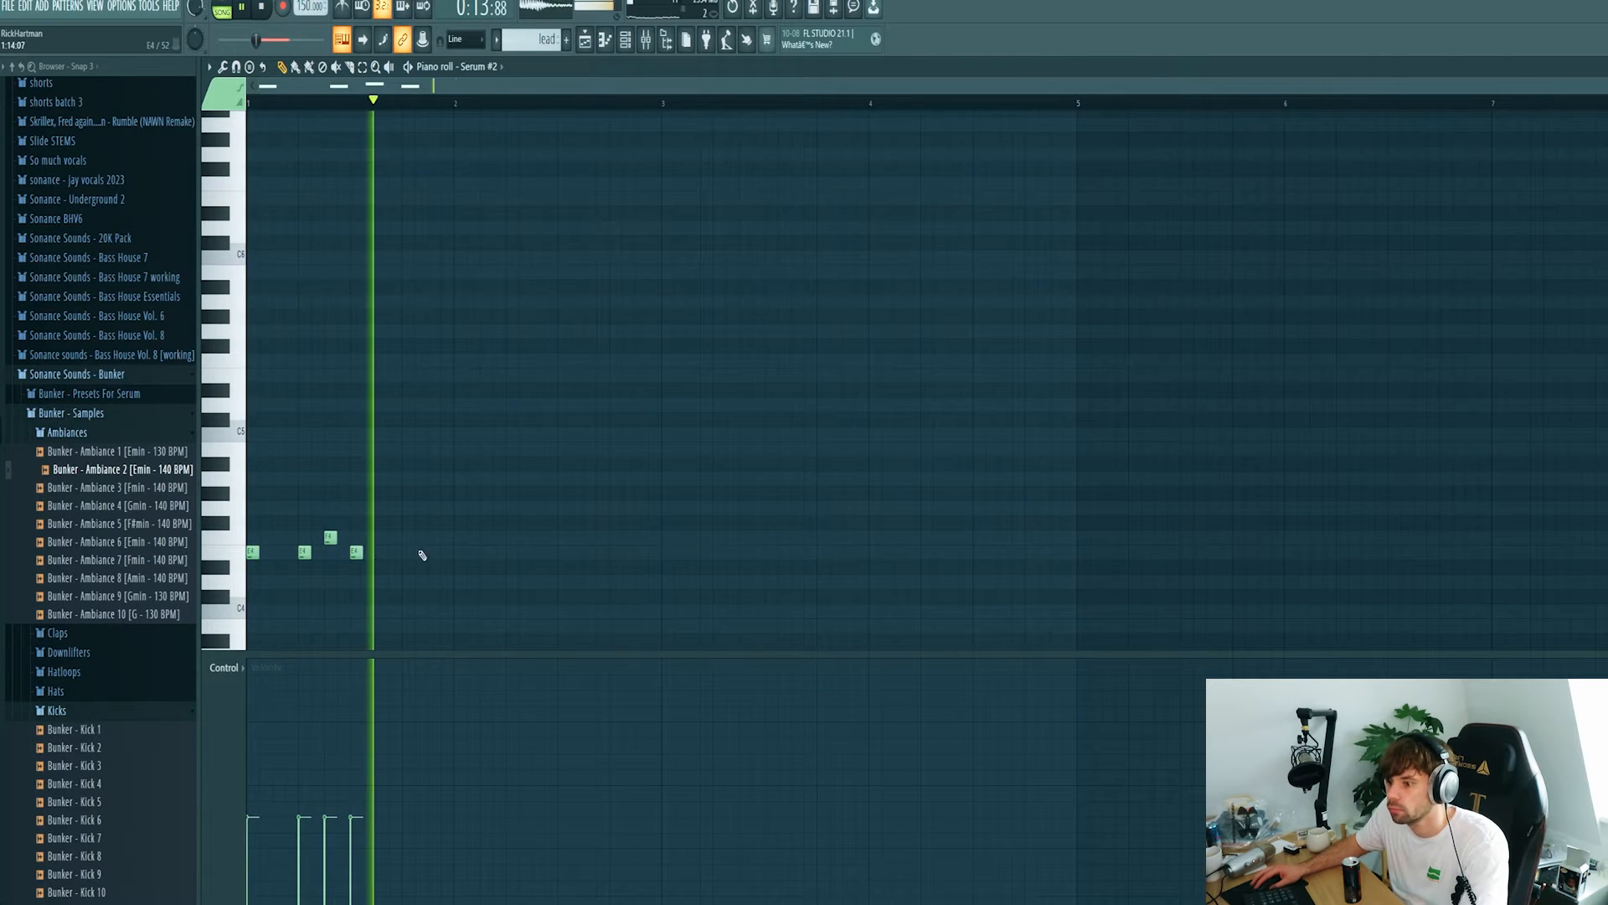
key(space)
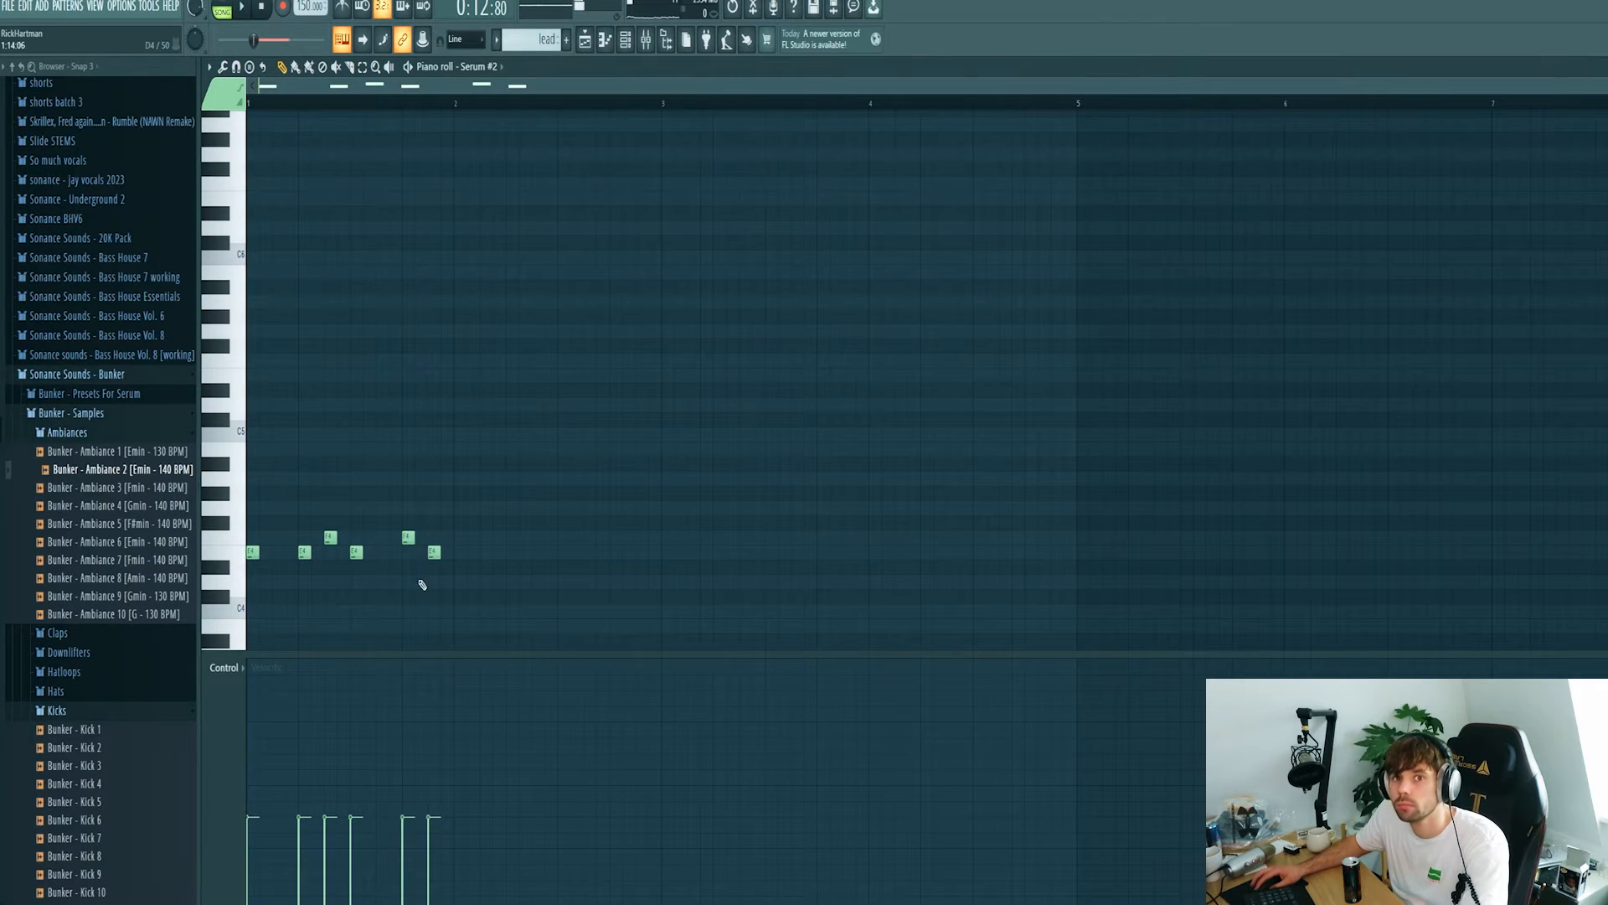
key(space)
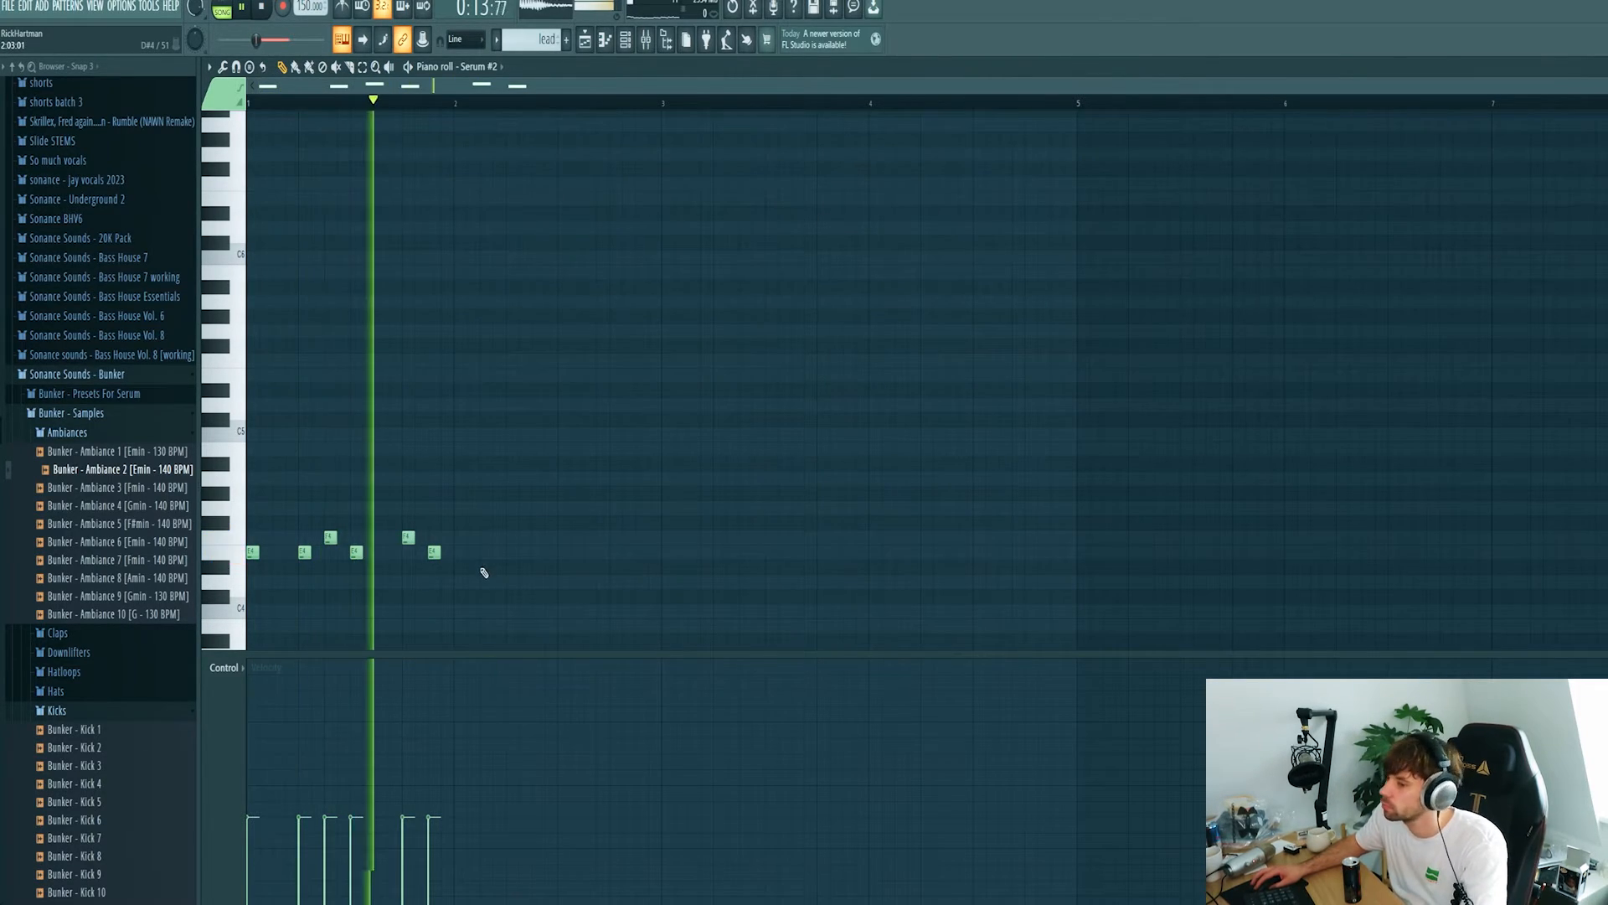
key(space)
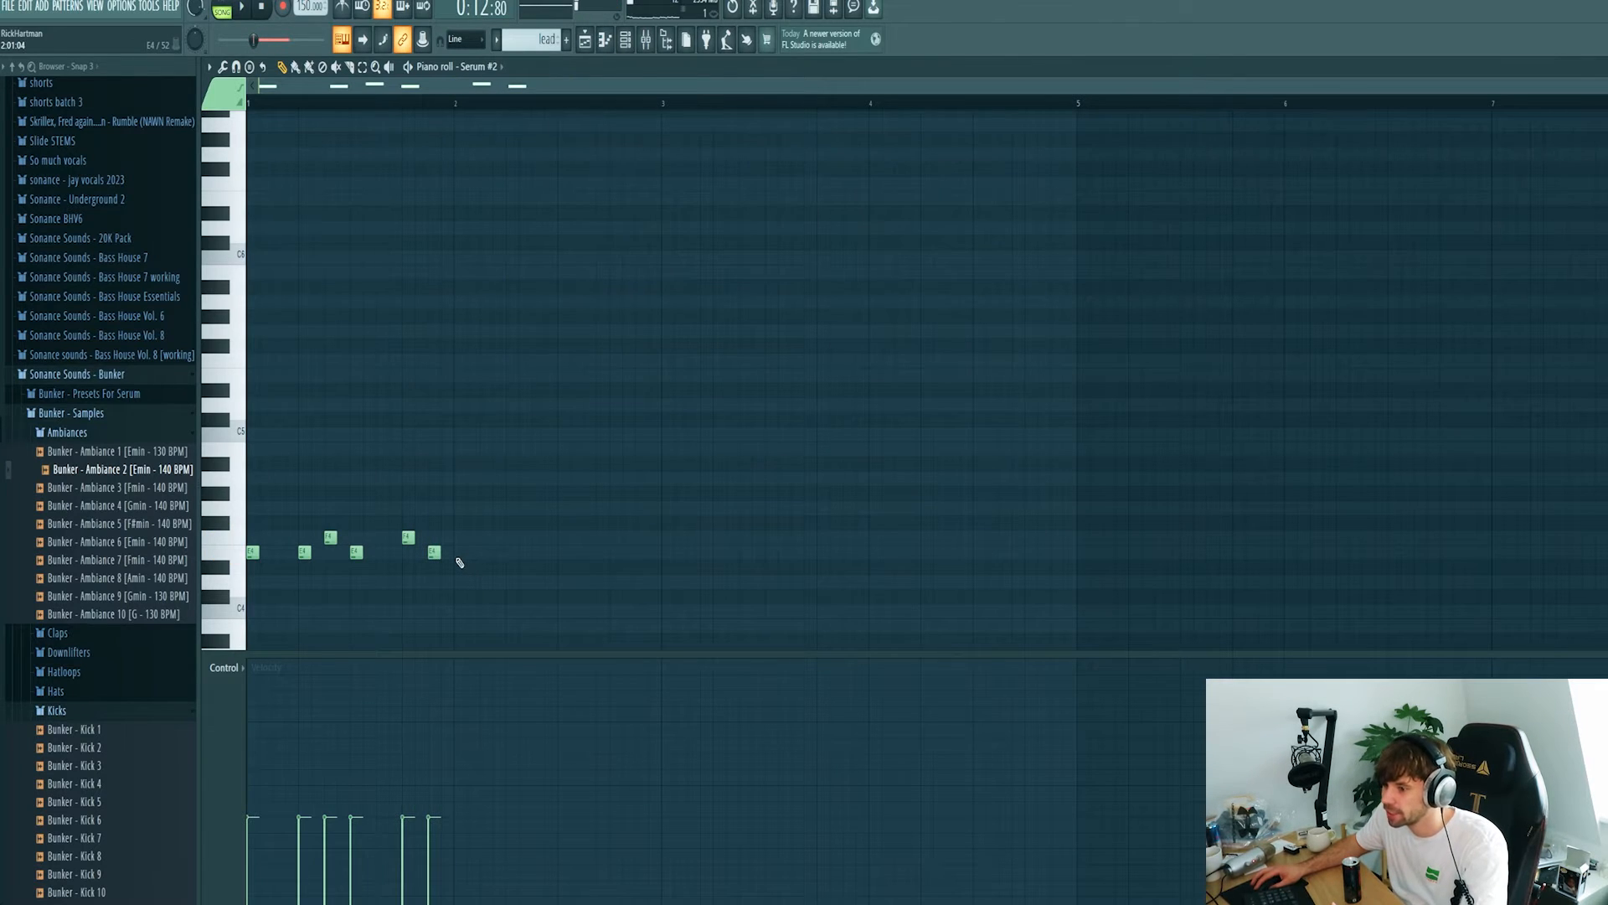
Continue the lead through bar 2 with five short E4 notes, an F4 before the last of them and a high E5 at the end.
click(508, 552)
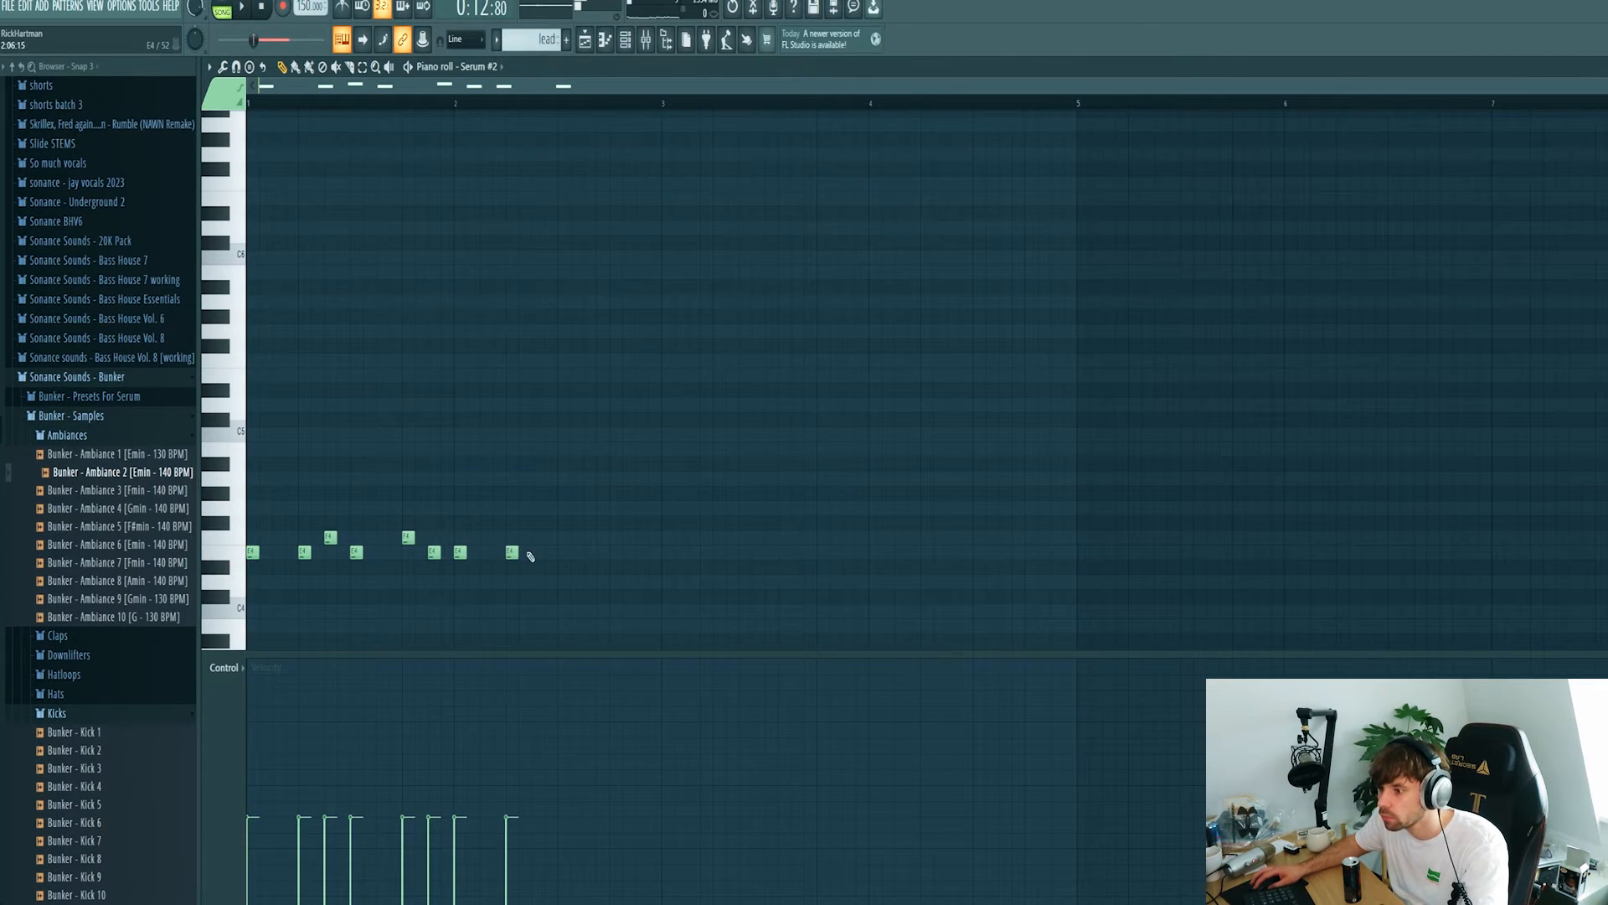
key(space)
click(556, 554)
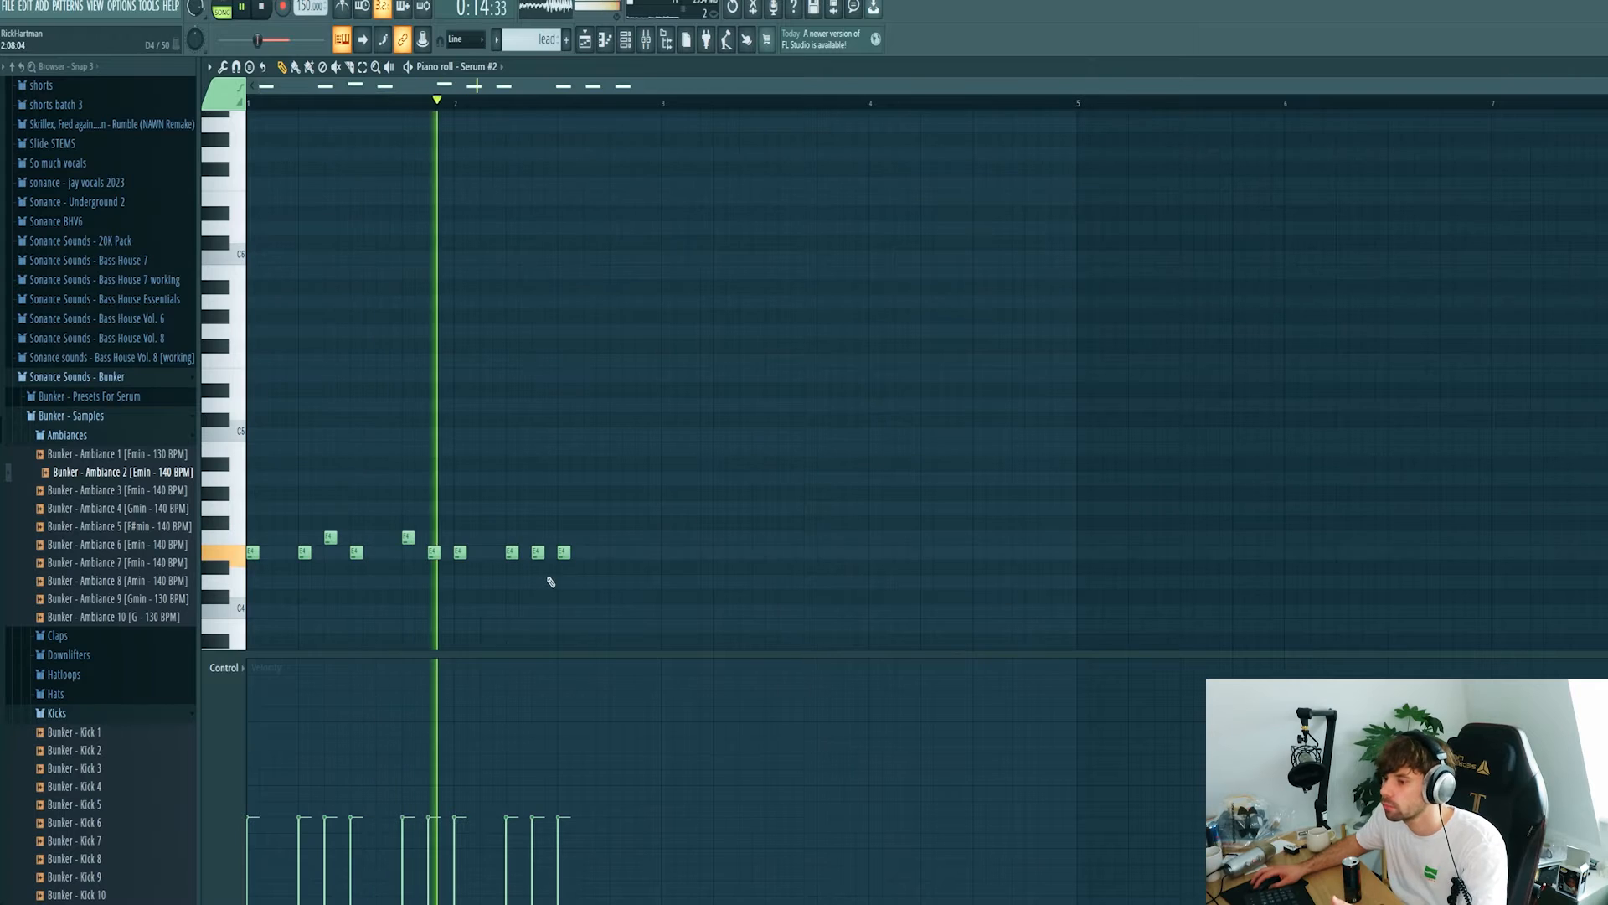
key(space)
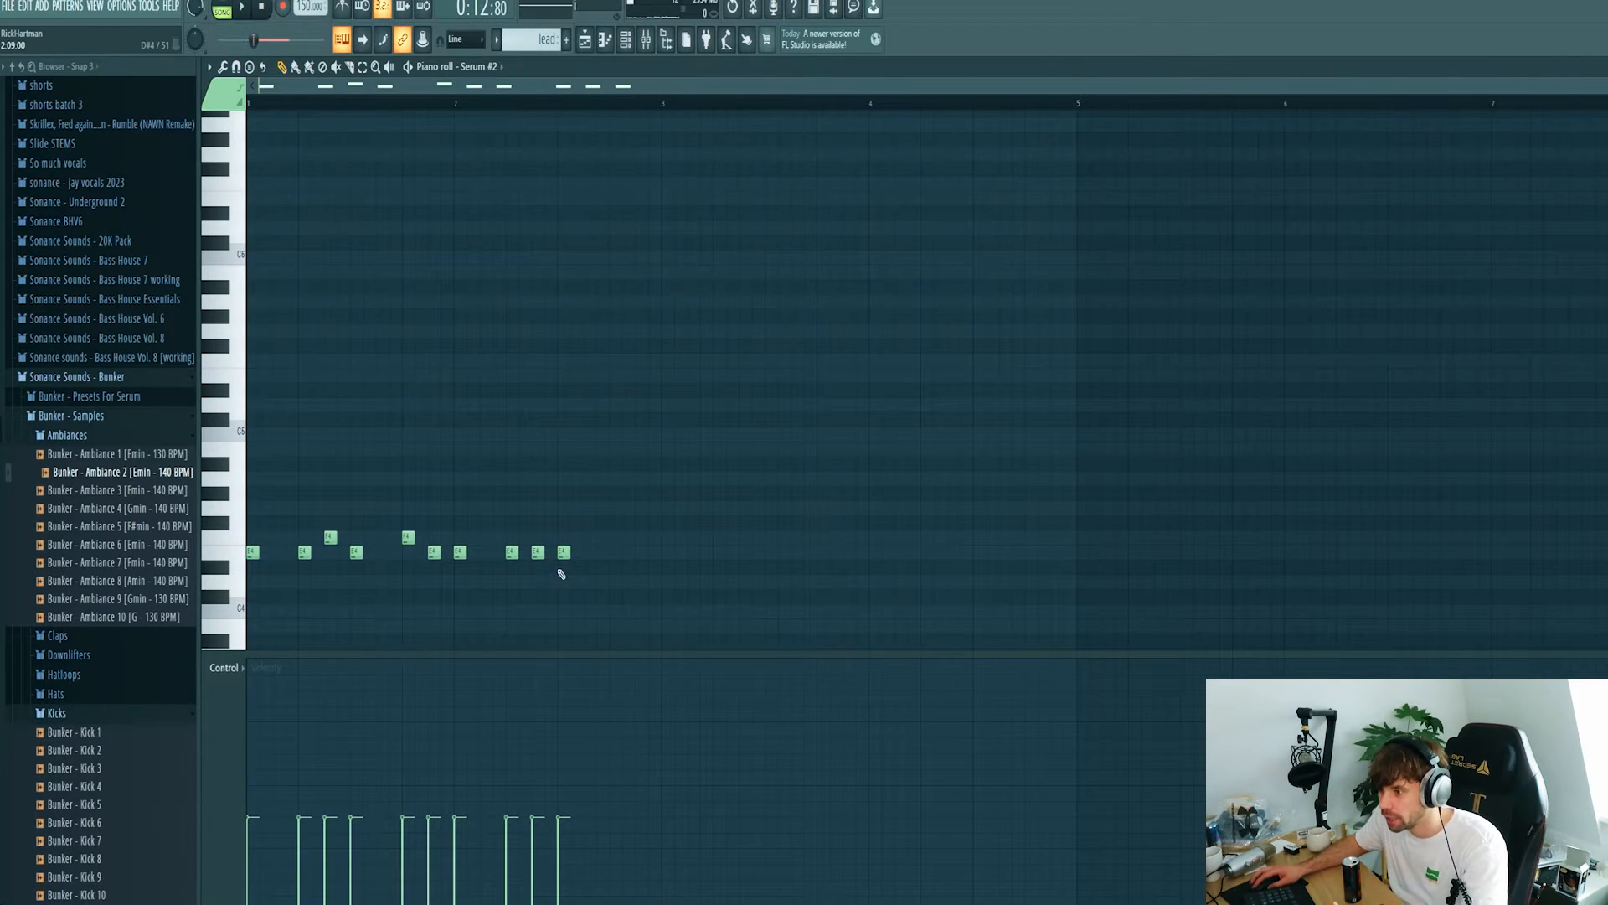
key(space)
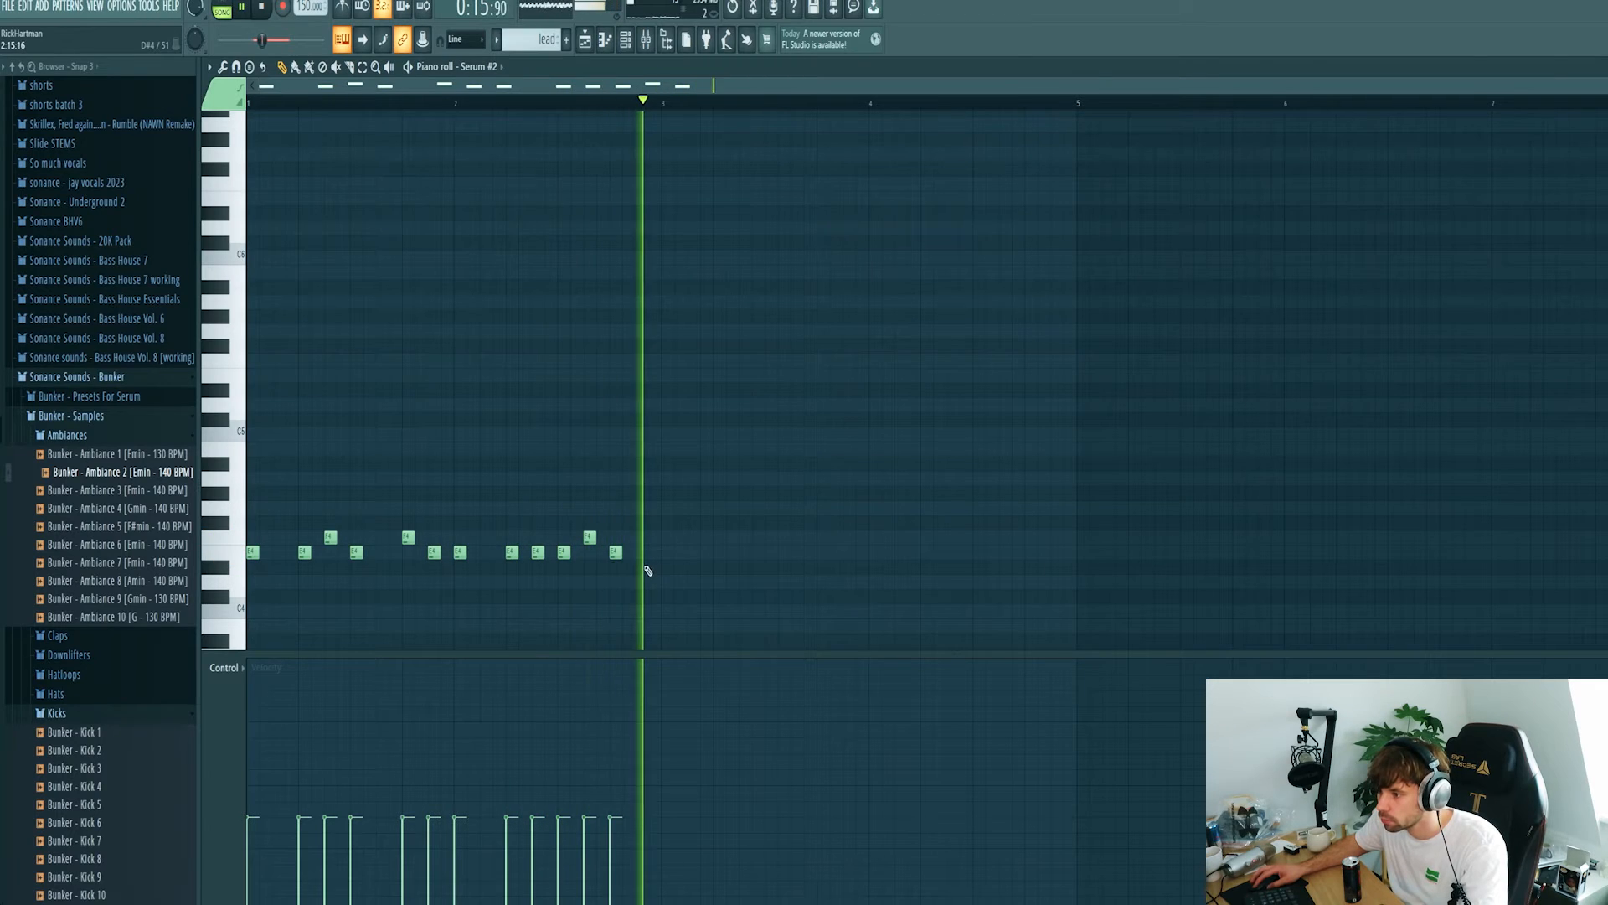
click(620, 552)
key(space)
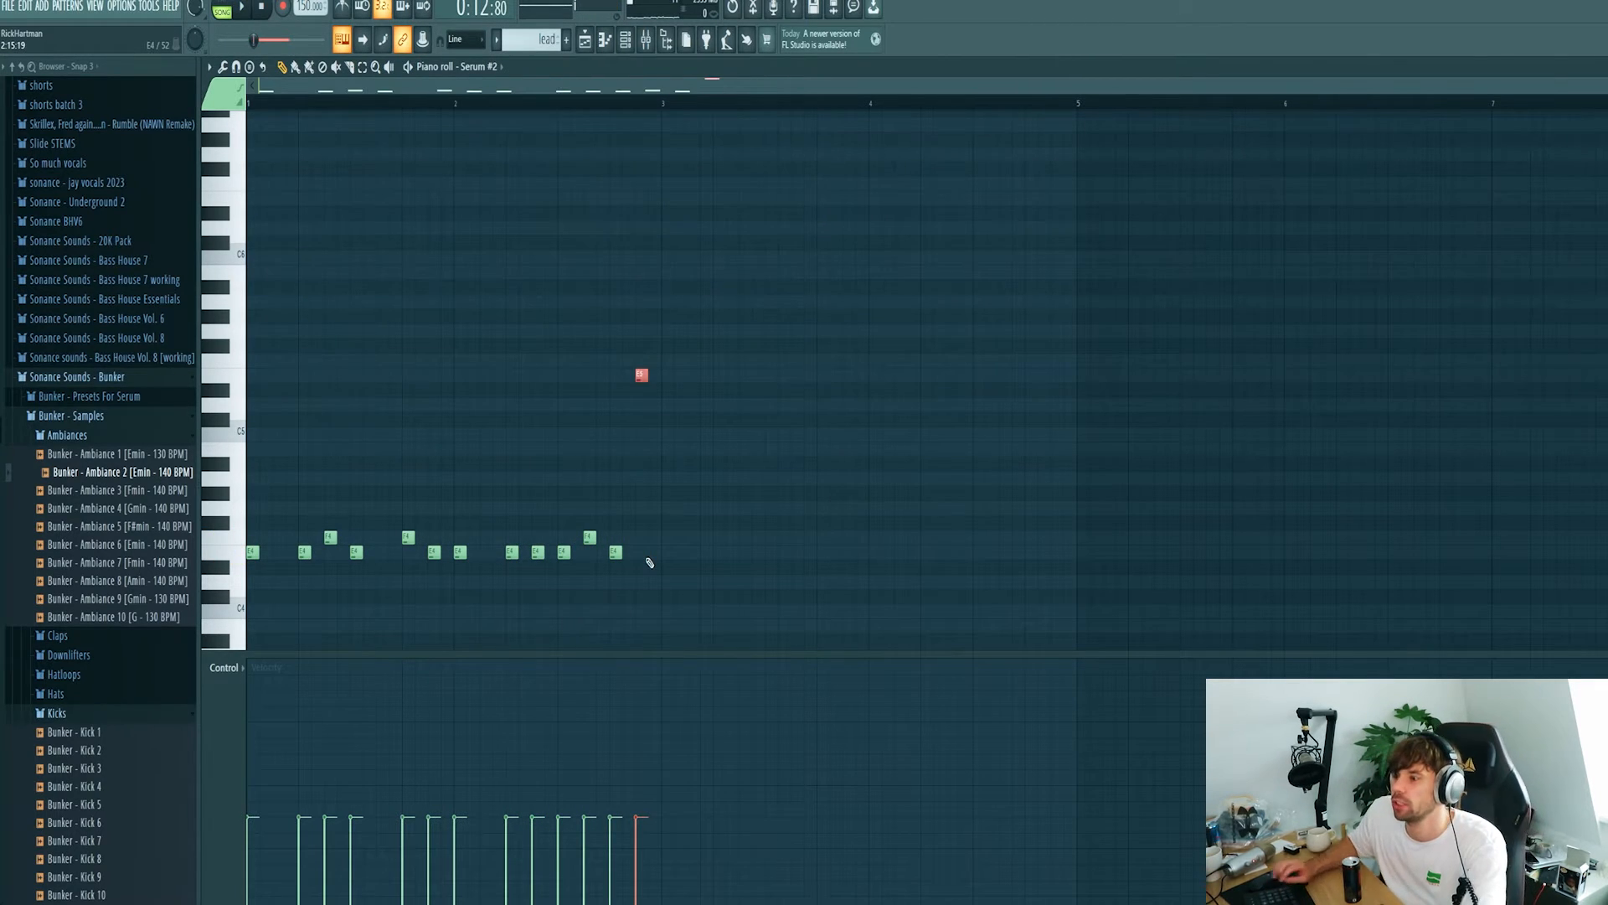
key(space)
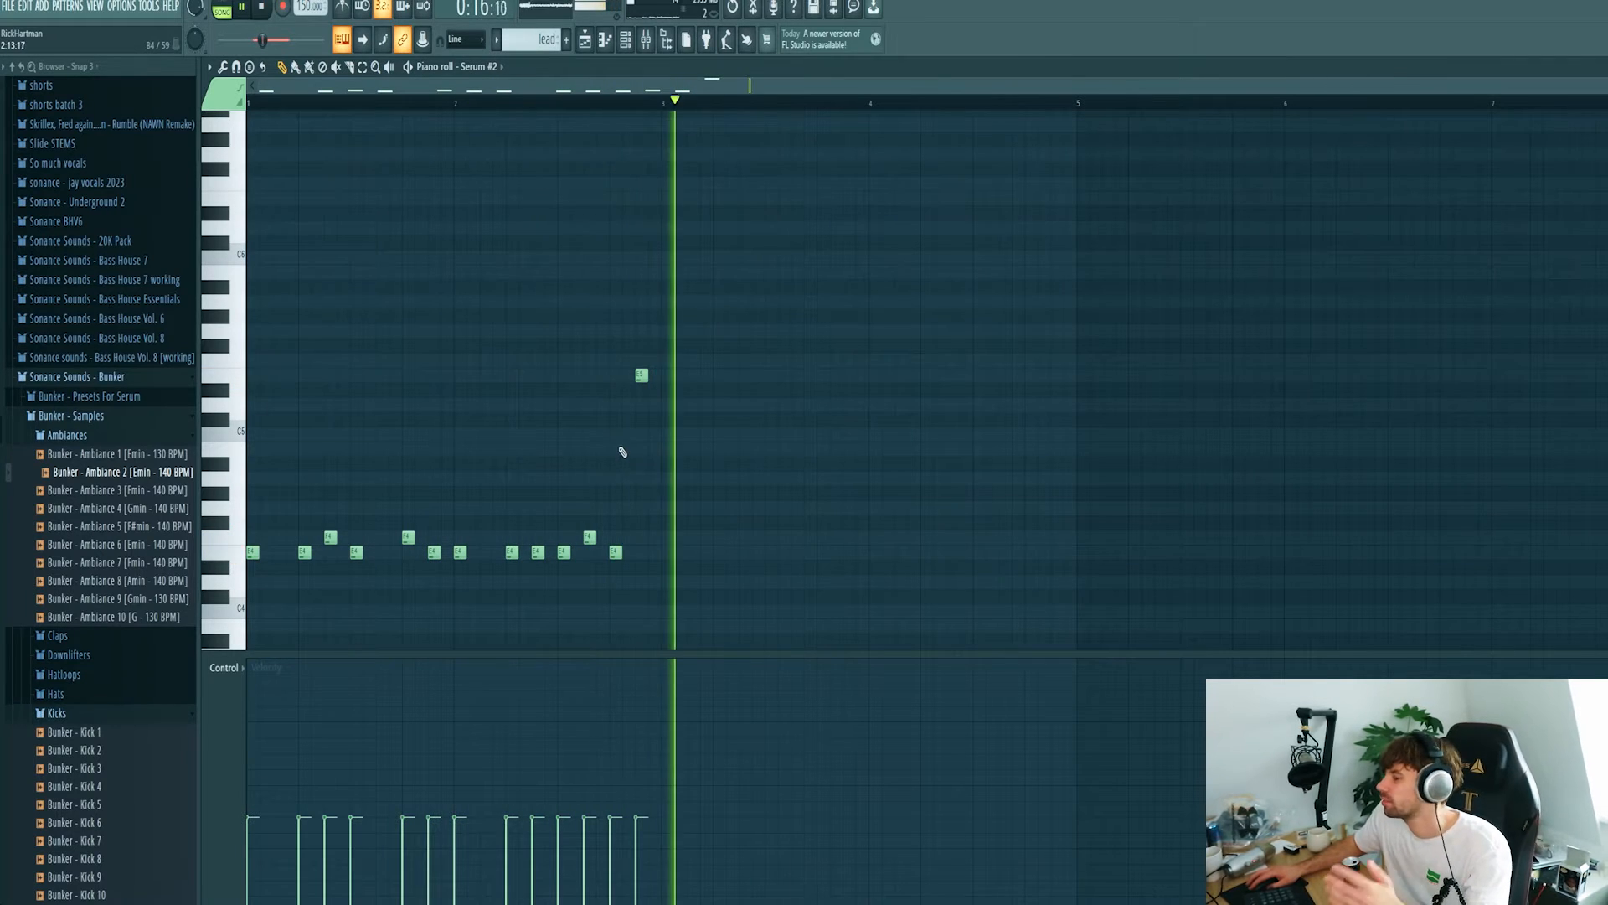
Duplicate the entire two-bar lead melody into bars 3 and 4 and play it back.
key(space)
key(ctrl+a)
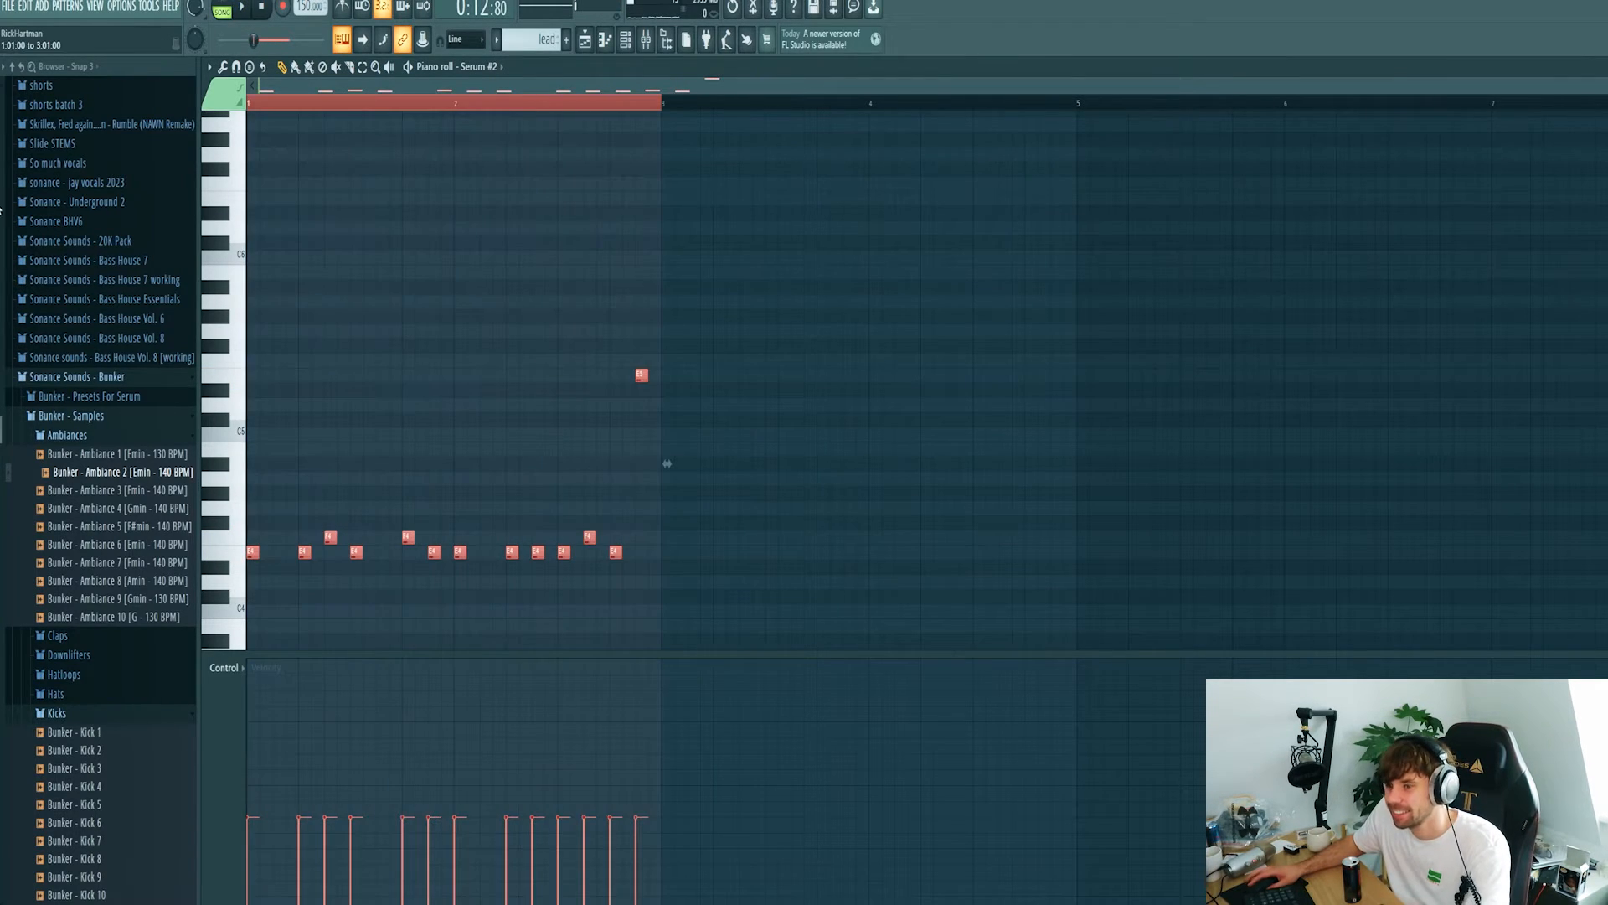
key(ctrl+b)
key(space)
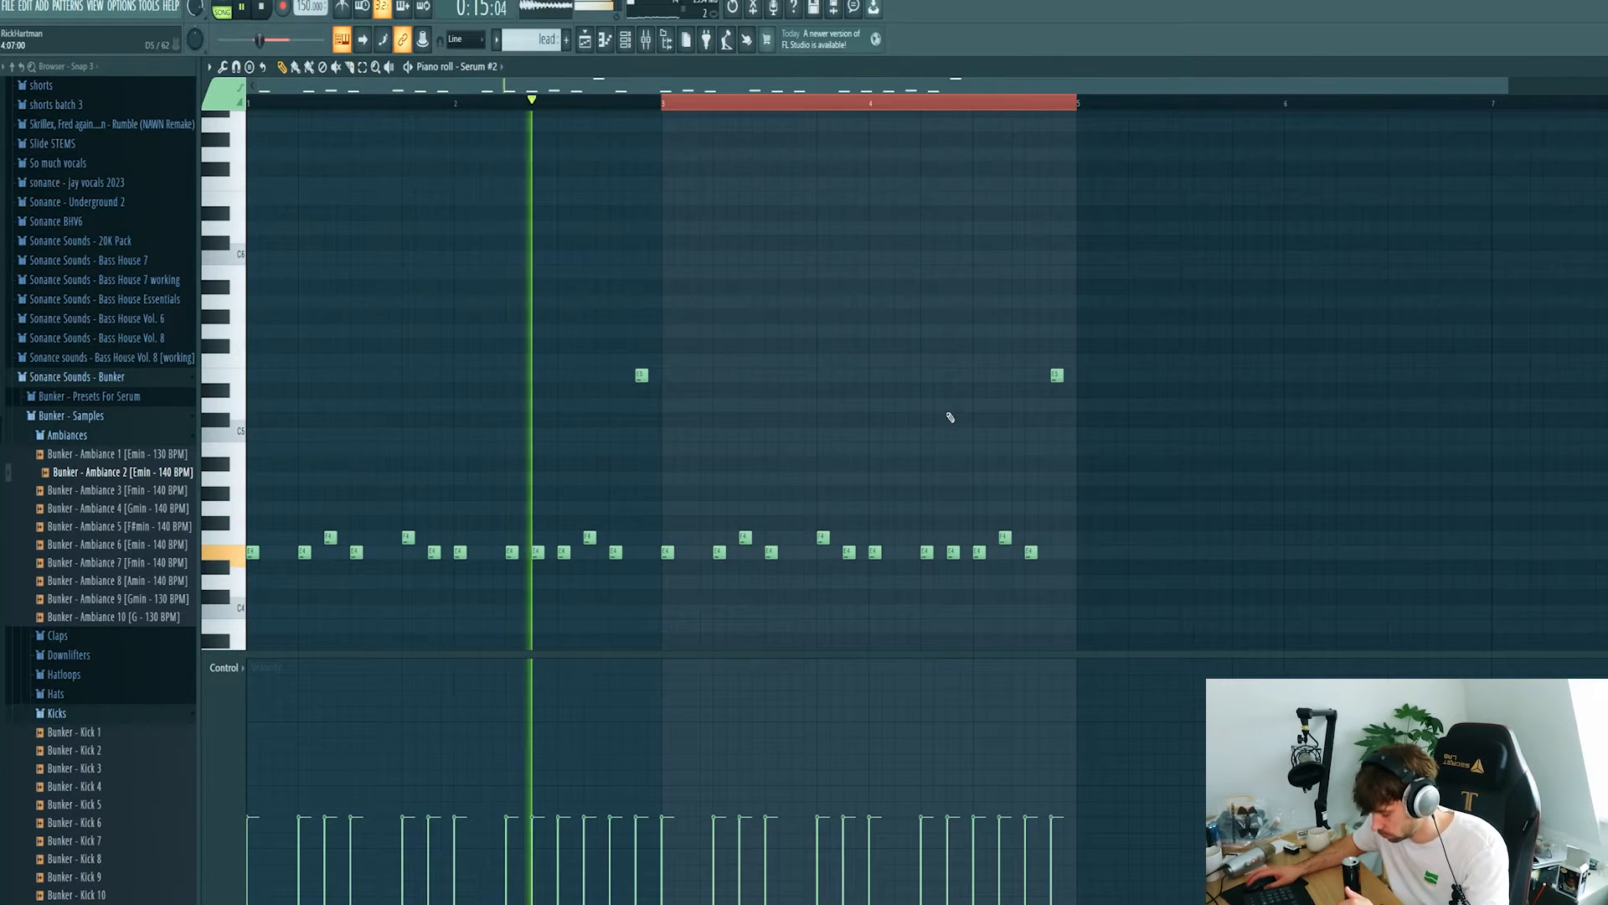
Delete the high E5 at the end of bar 4 and lower the last E4 there to D4.
right_click(1057, 376)
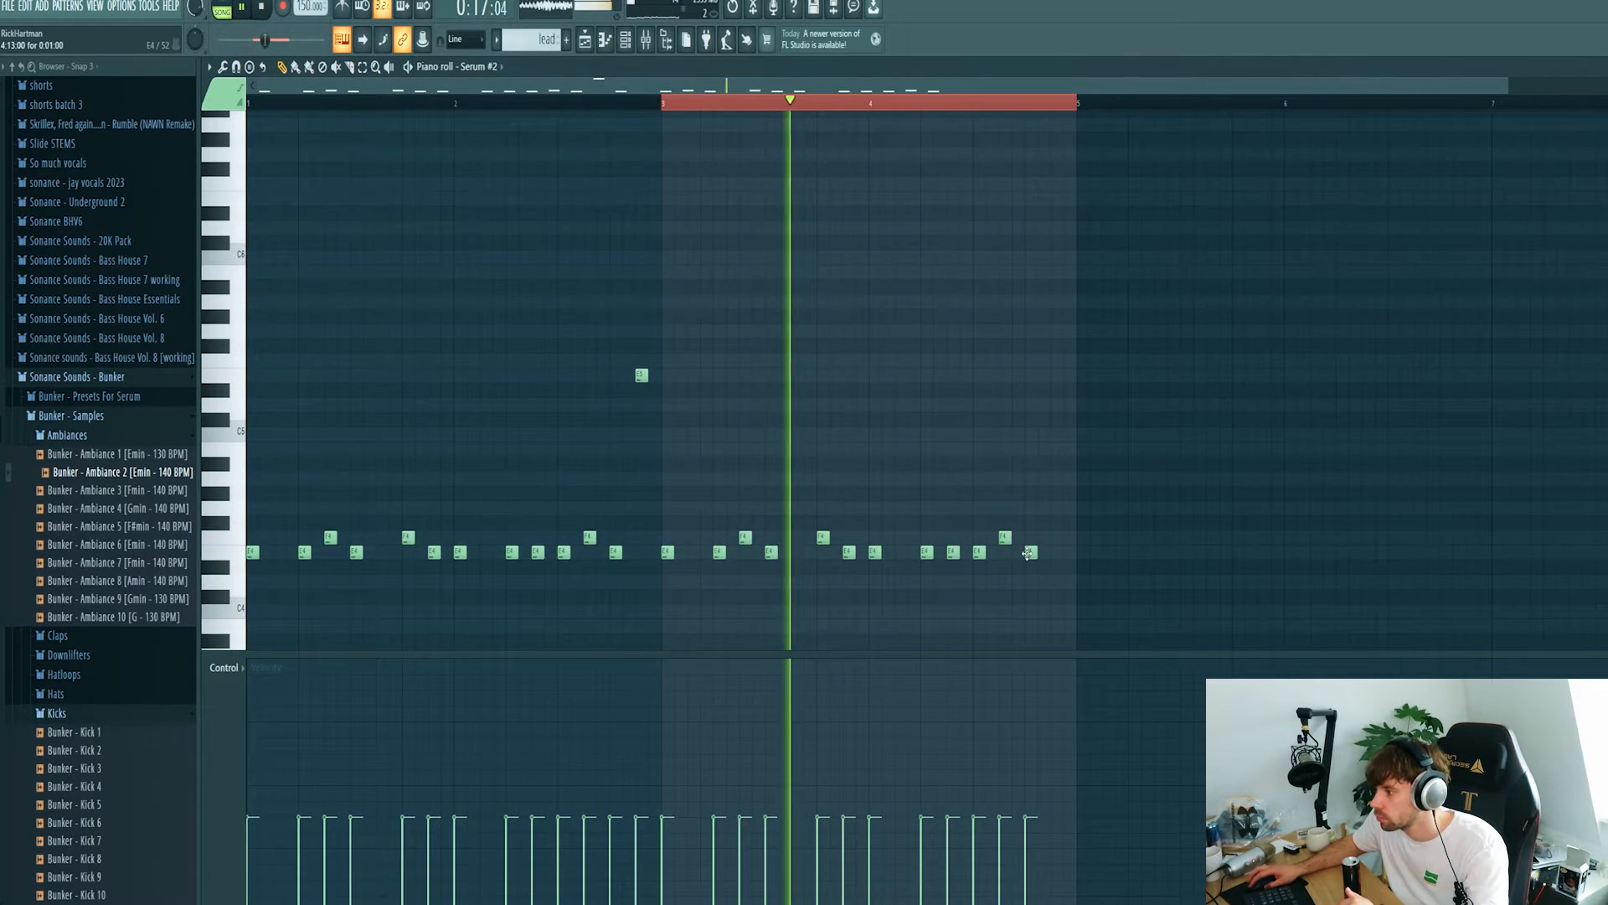
drag(1028, 555, 1028, 584)
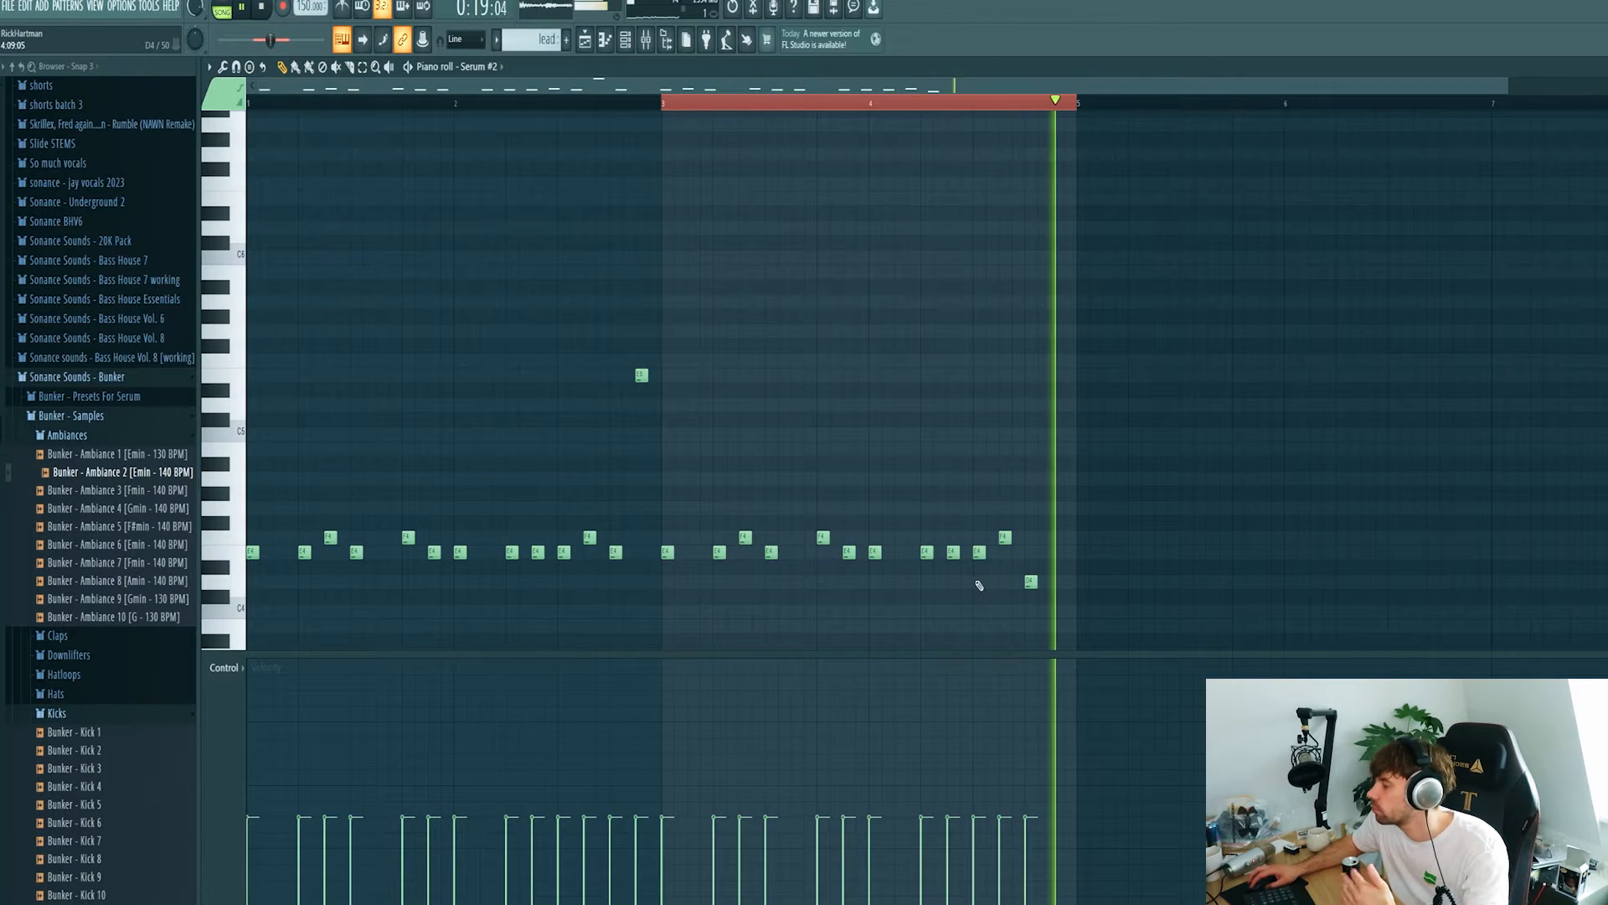
key(space)
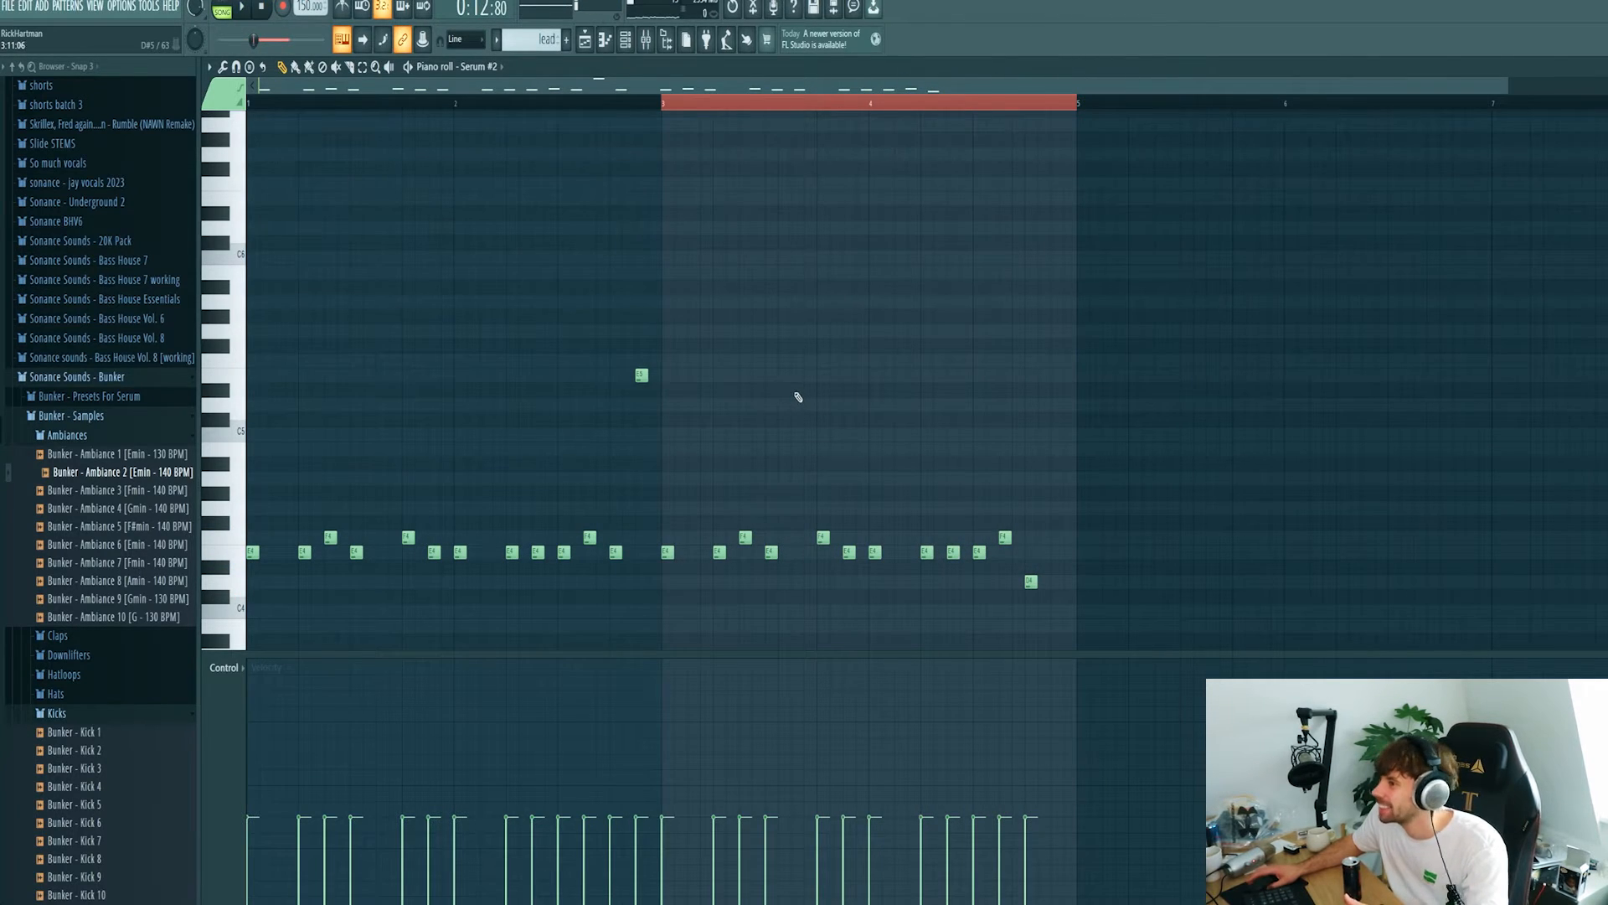
Route Serum #2 to a free mixer track and start playback.
key(F7)
click(647, 275)
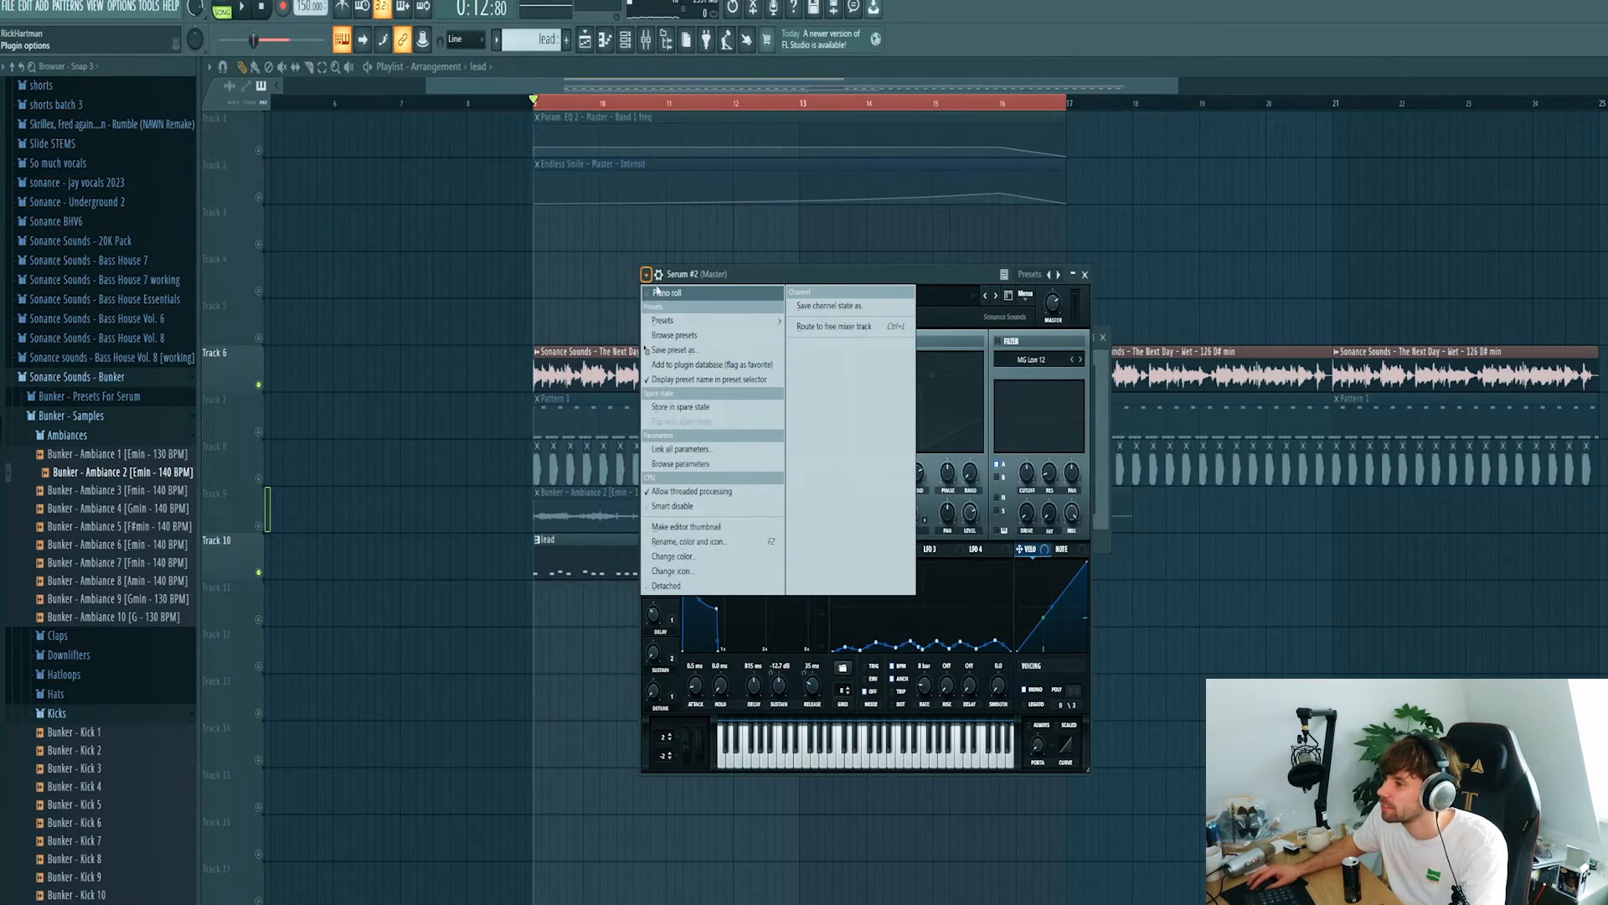
click(833, 327)
key(space)
Load Pro-Q 3 in the lead's first effect slot and dip the low peak near 166 Hz by about 3 dB.
click(1581, 120)
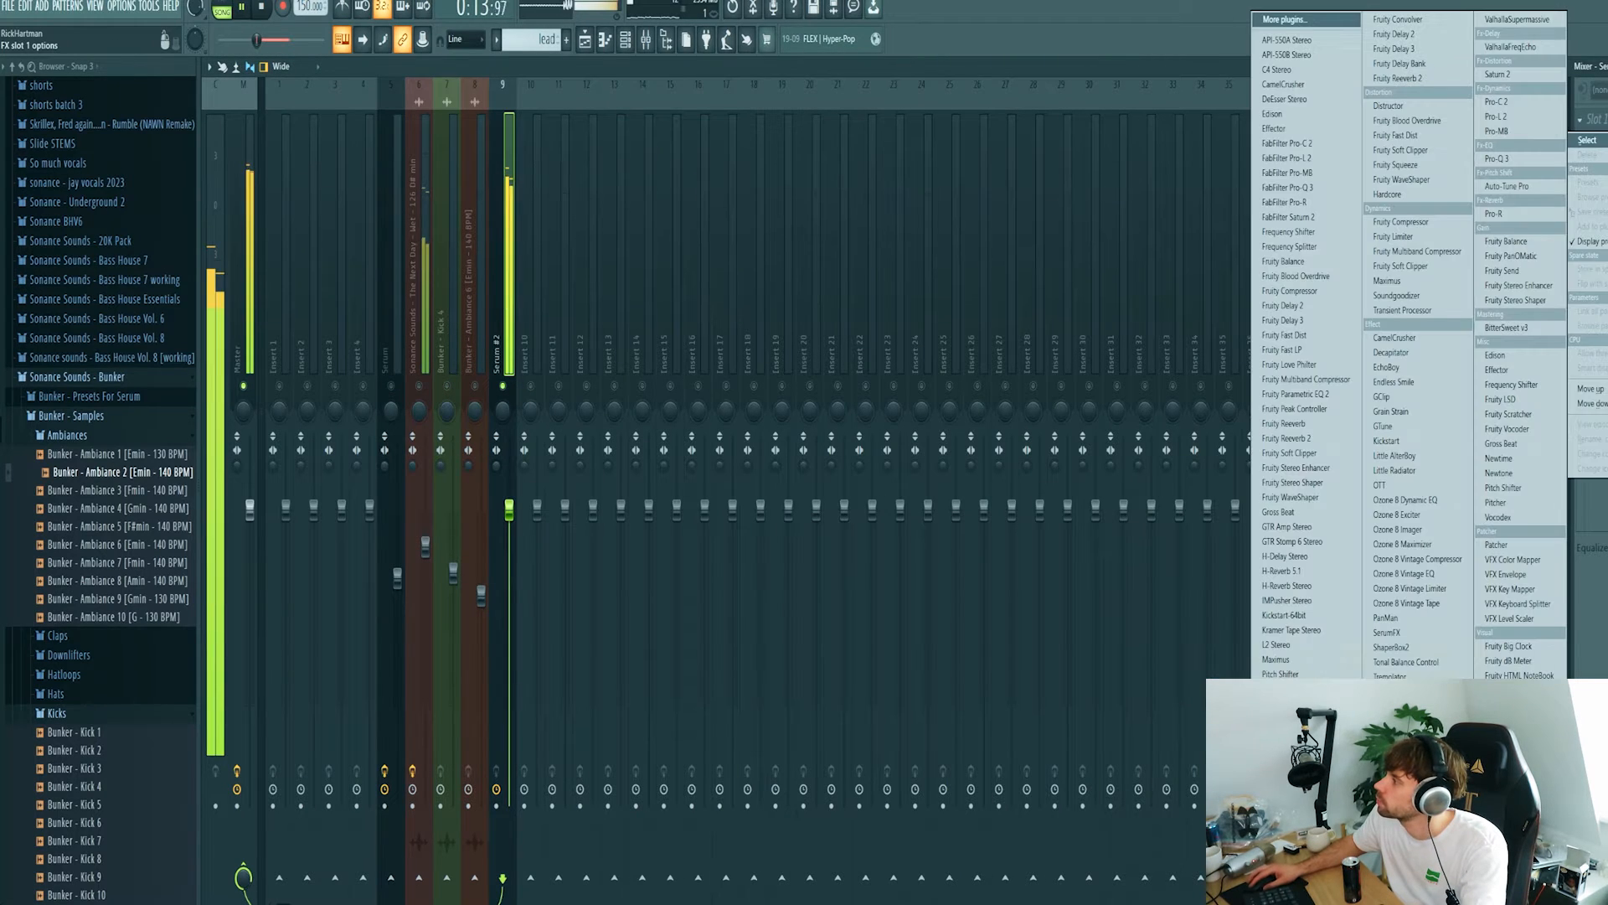
click(1499, 158)
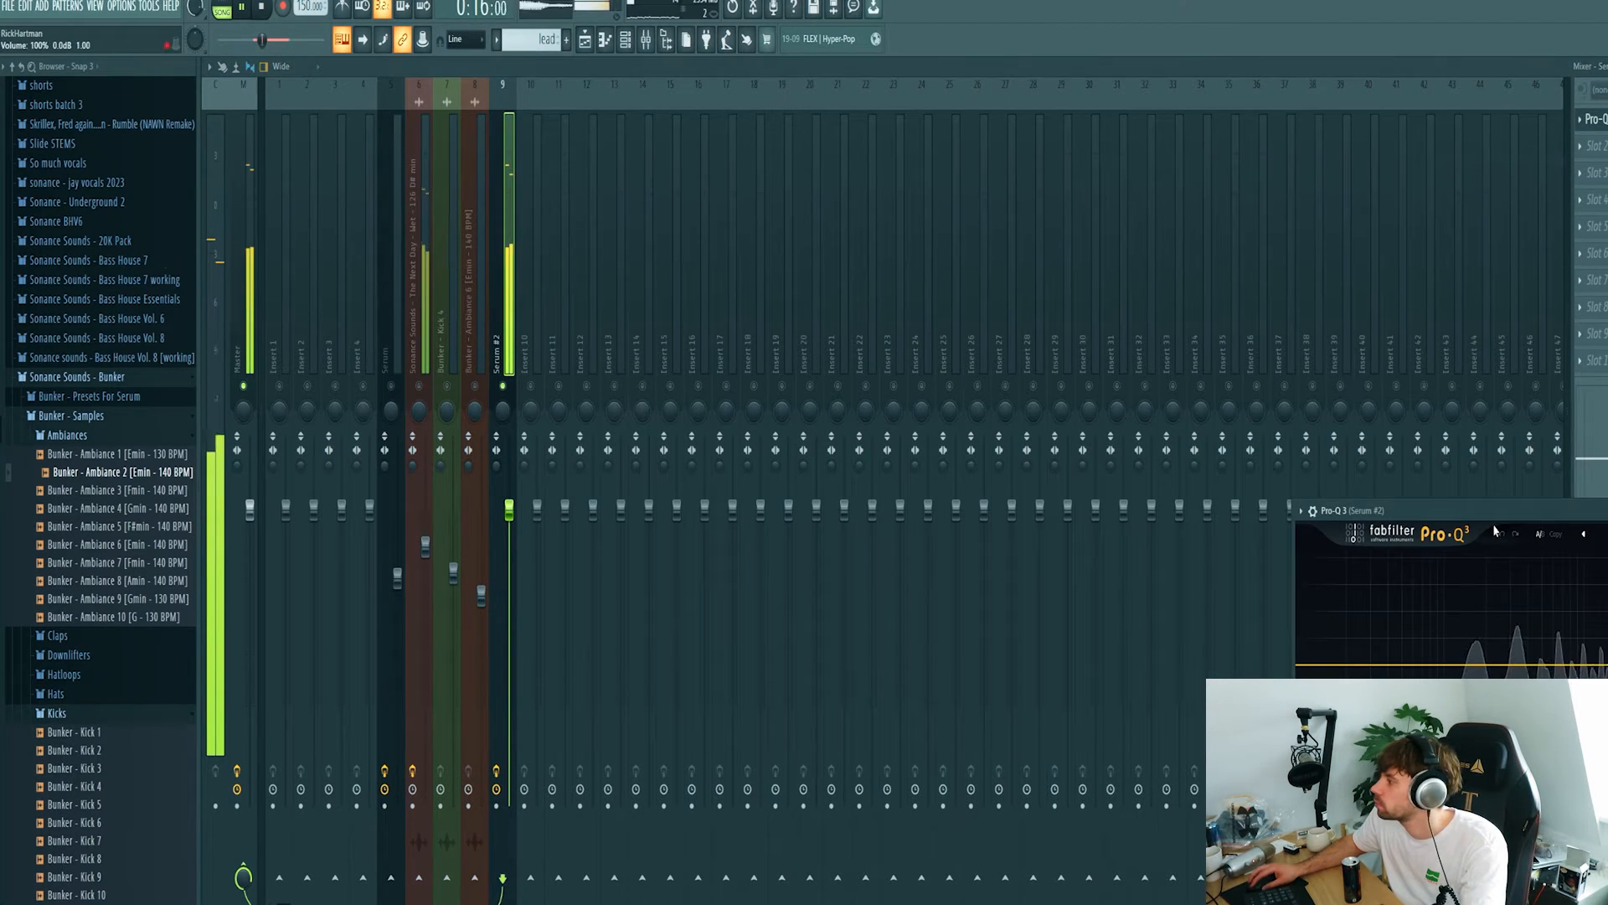
drag(1475, 509, 700, 176)
drag(700, 331, 700, 356)
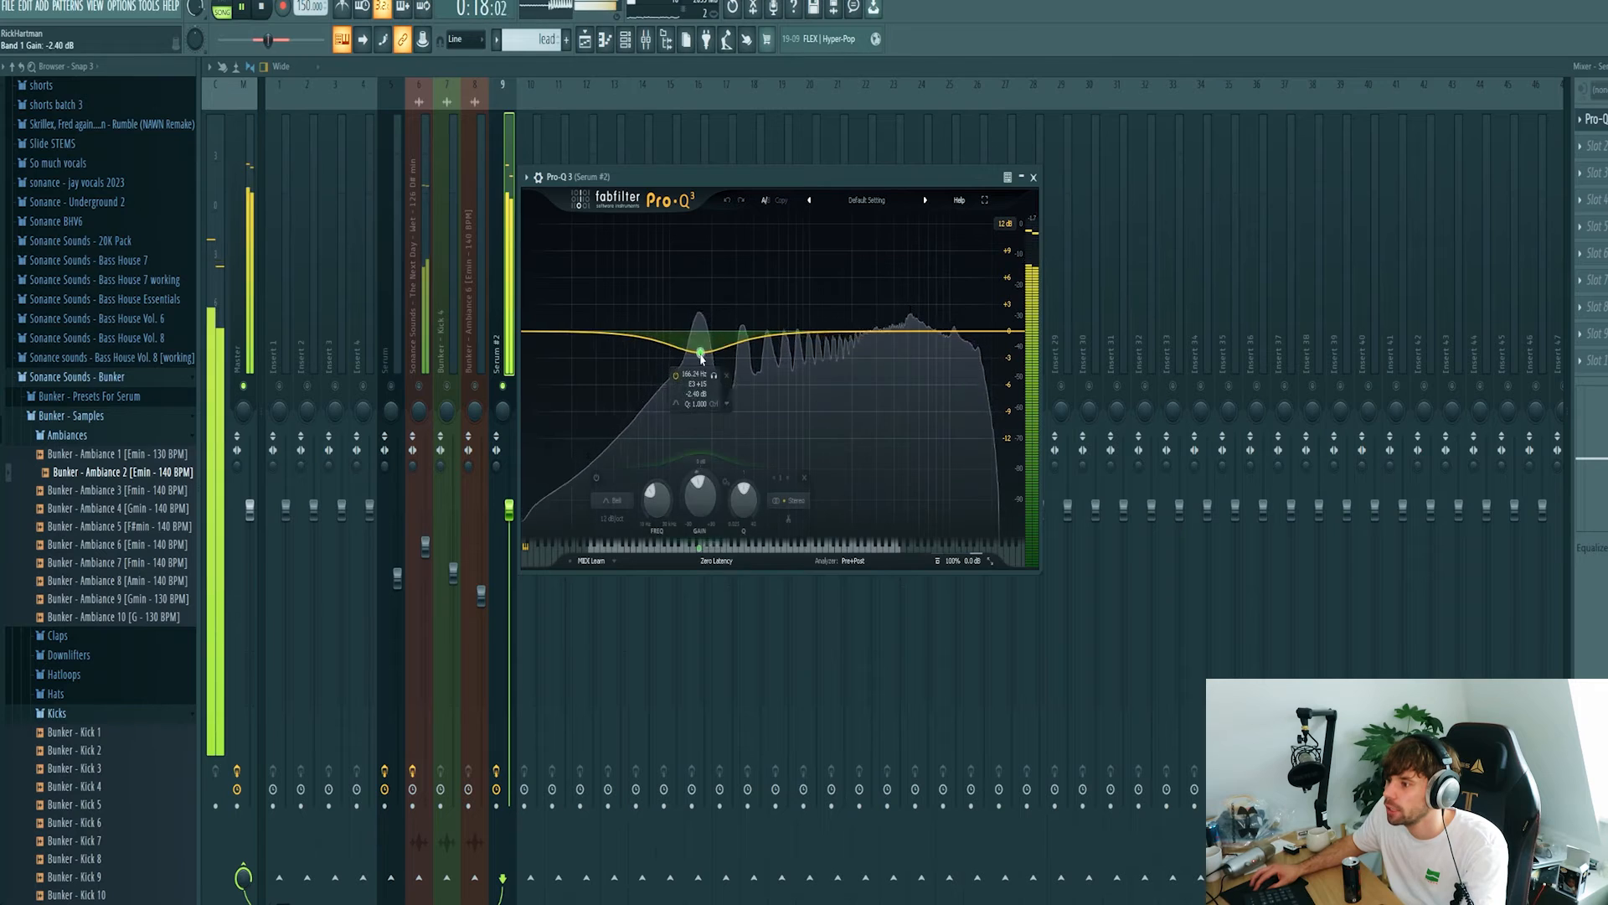
Add a second Pro-Q 3 band as a low cut at about 114 Hz.
click(652, 344)
right_click(652, 344)
mouse_move(687, 416)
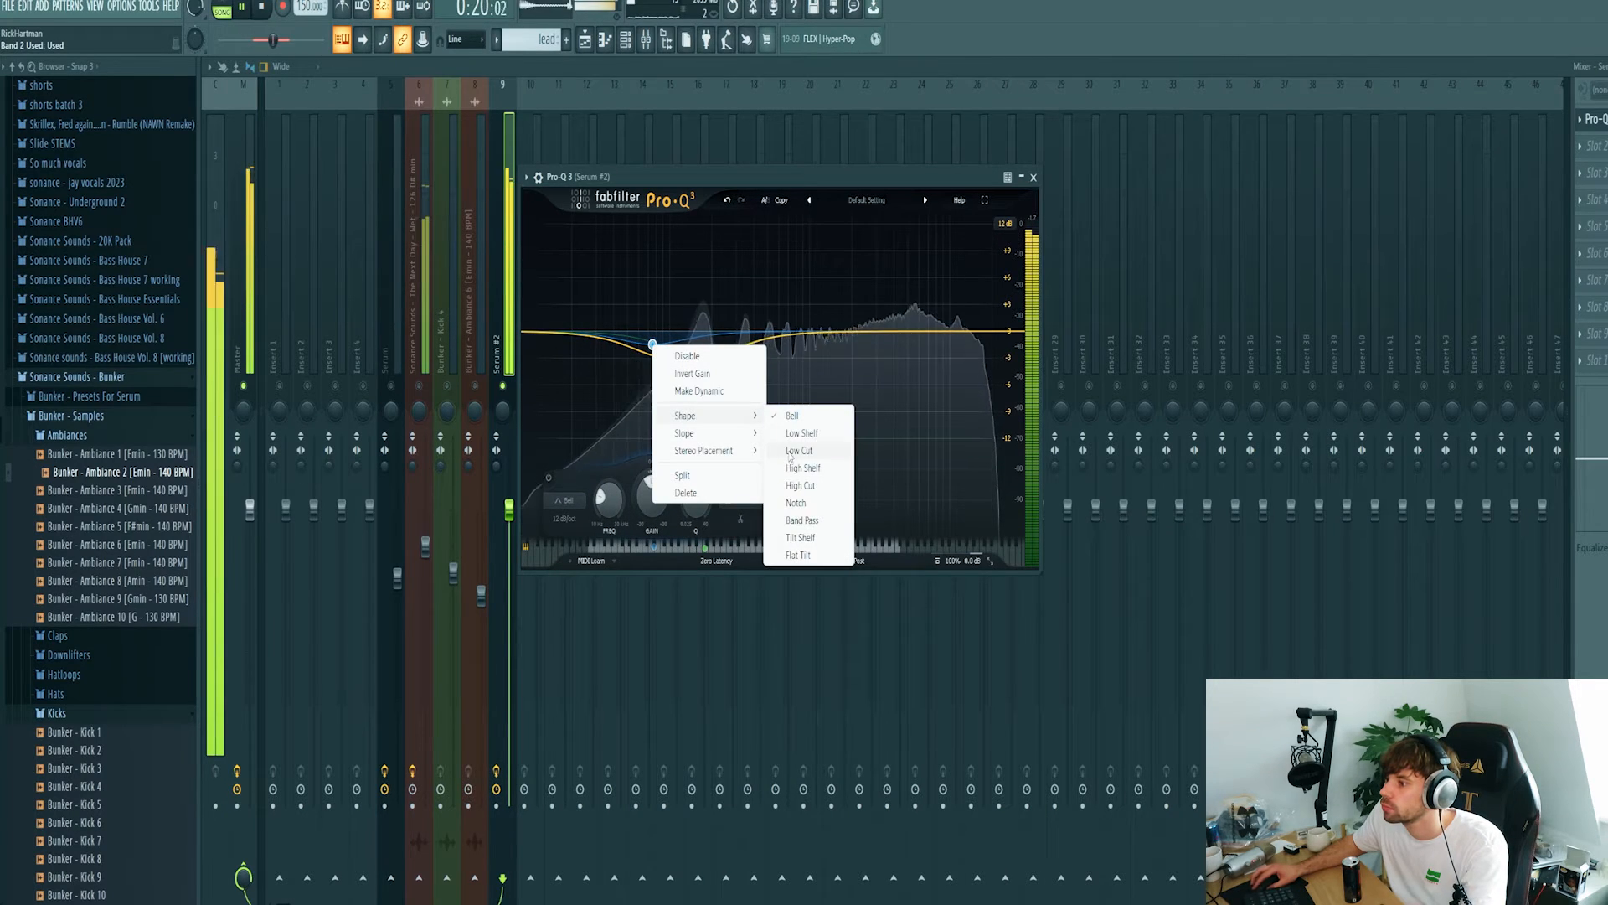
click(800, 451)
drag(652, 345, 675, 341)
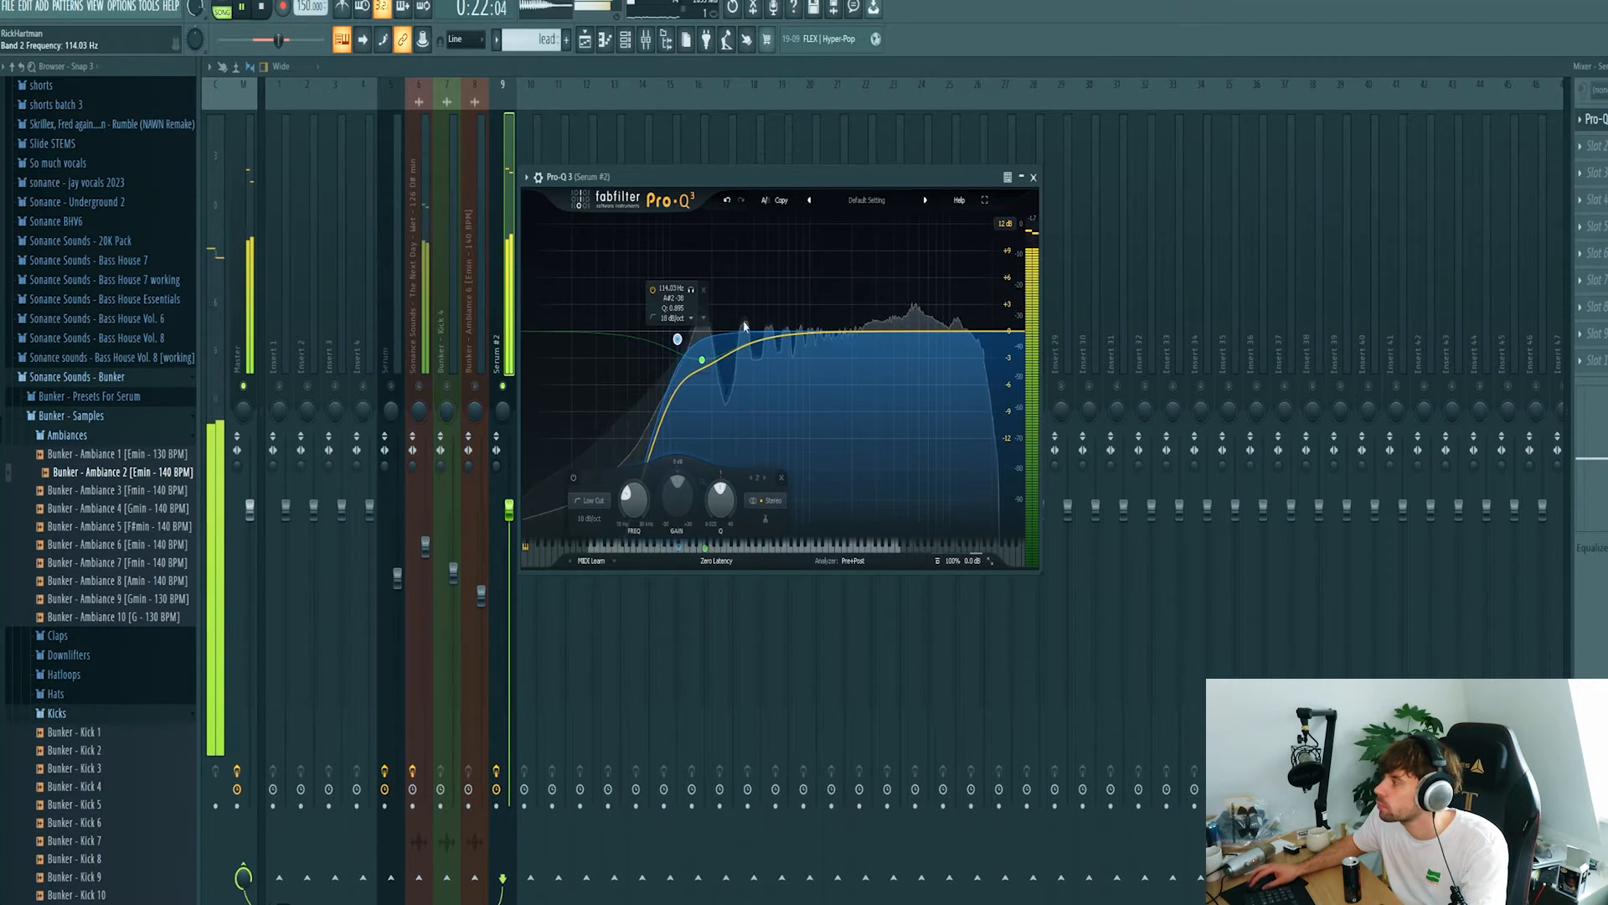
Add OTT in the lead's second effect slot with its depth at 30%.
click(1581, 146)
mouse_move(1588, 166)
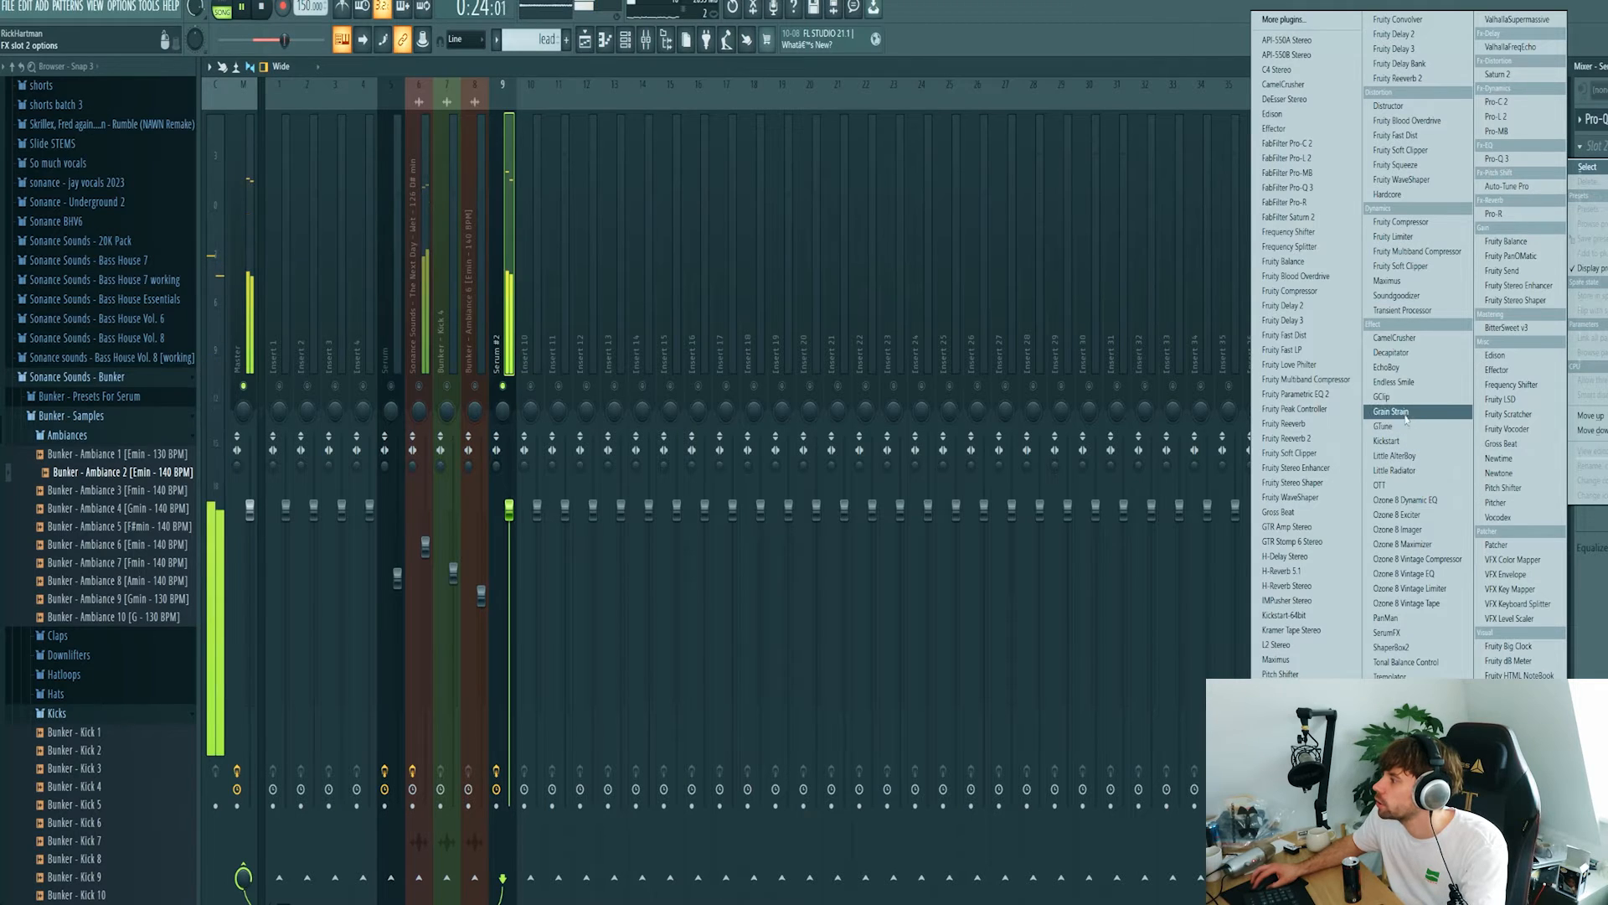
click(1379, 485)
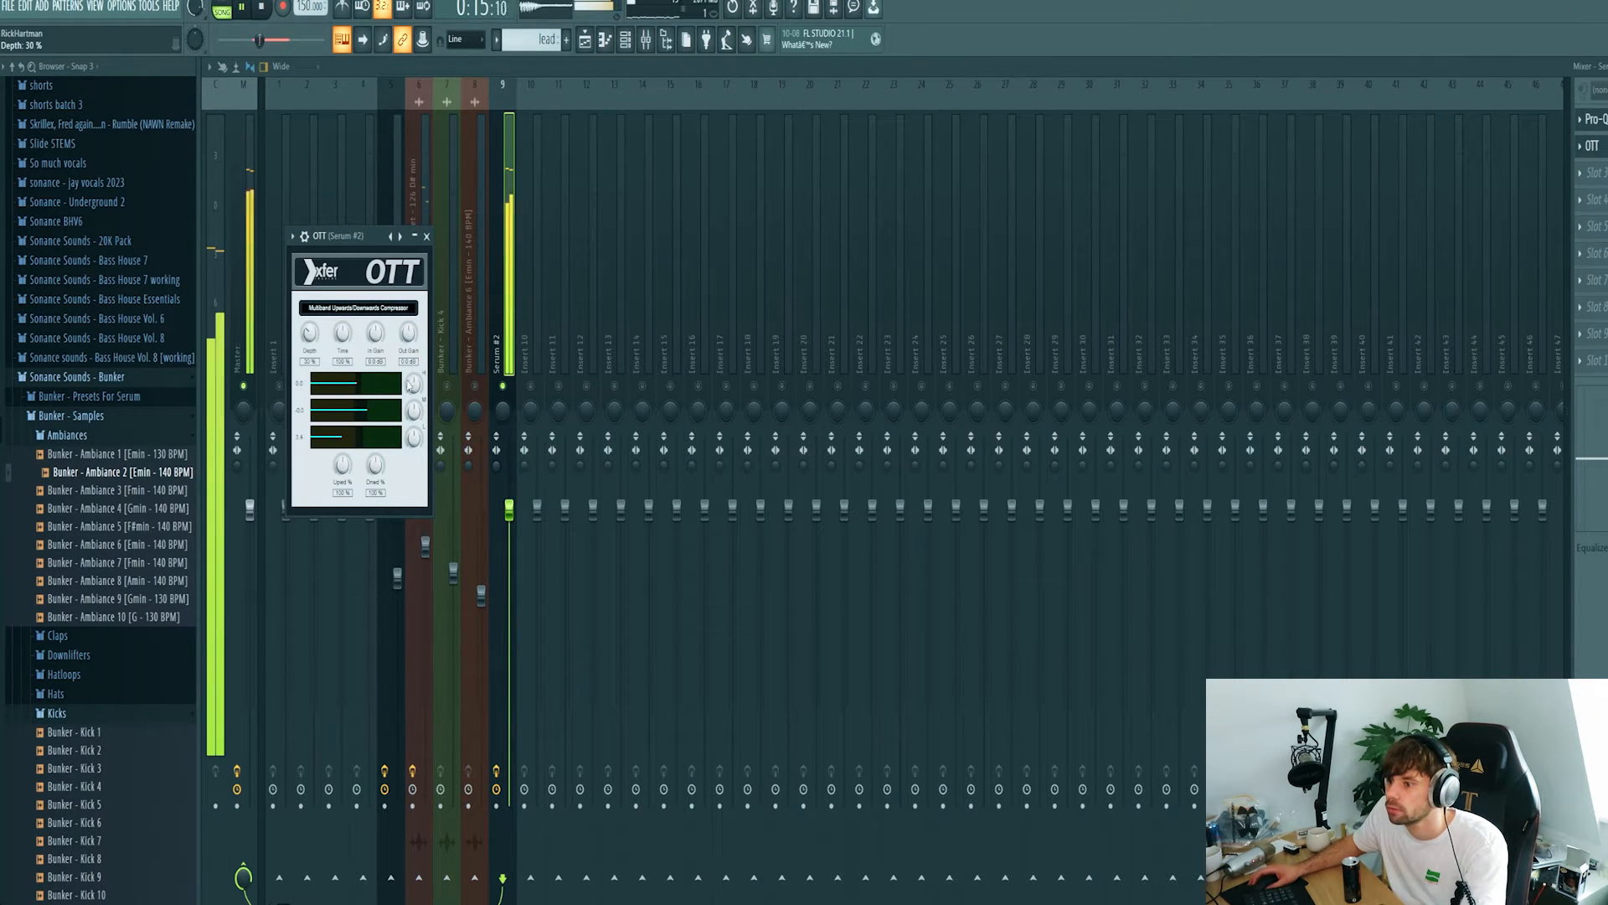
Add FabFilter Pro-R in slot 3 with about 19% mix, slightly more distance and a 3.20 s space.
click(1602, 172)
mouse_move(1588, 193)
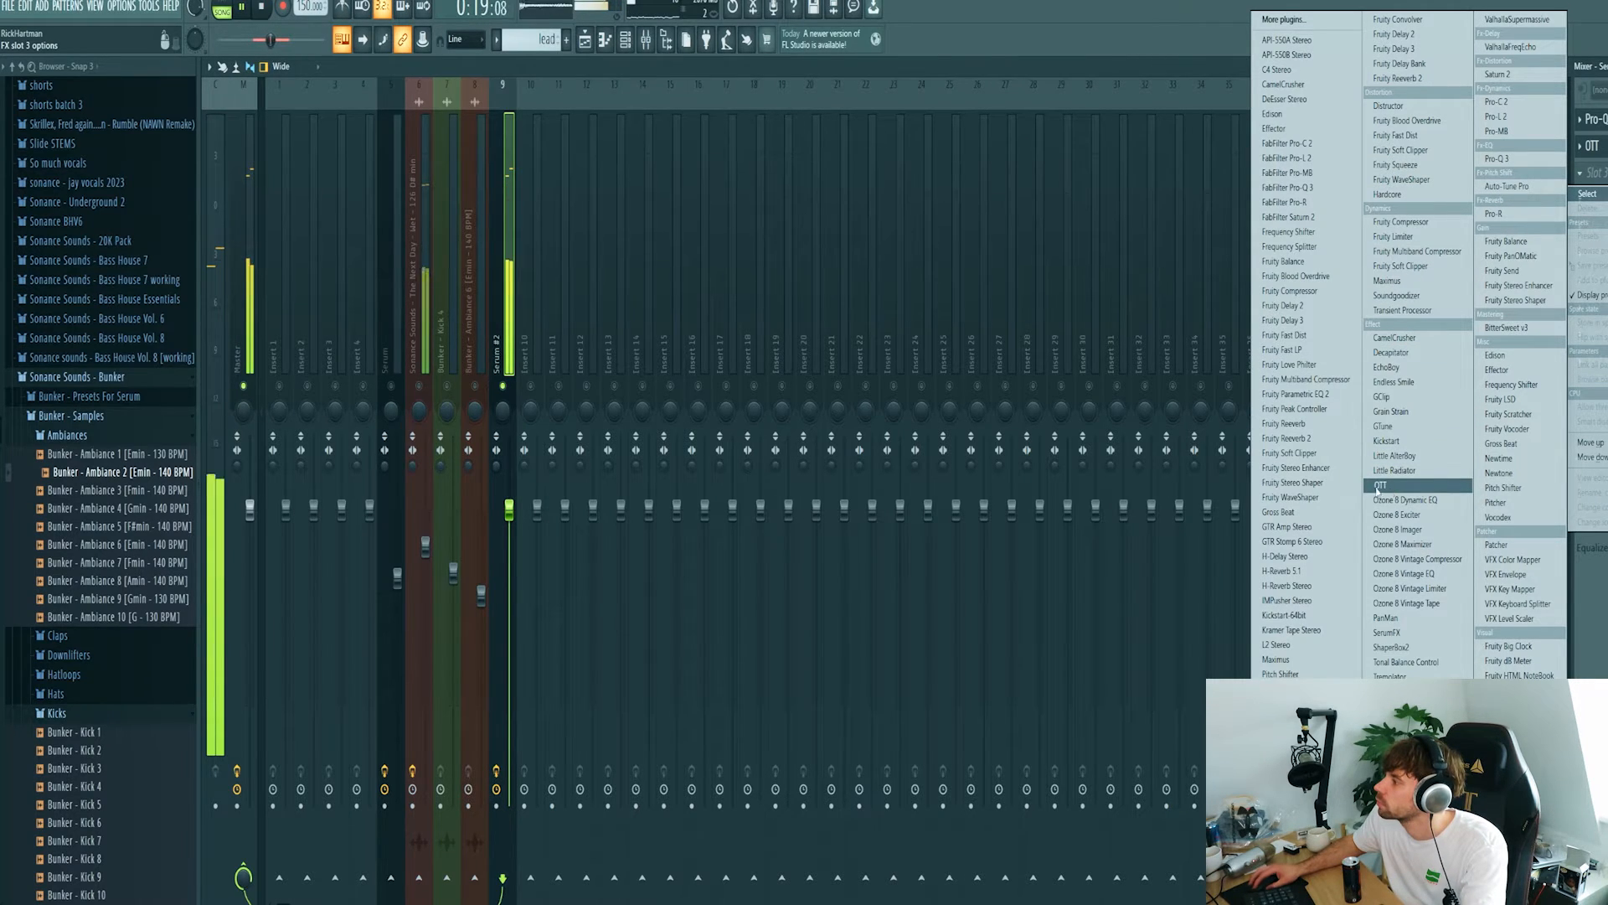
click(1286, 202)
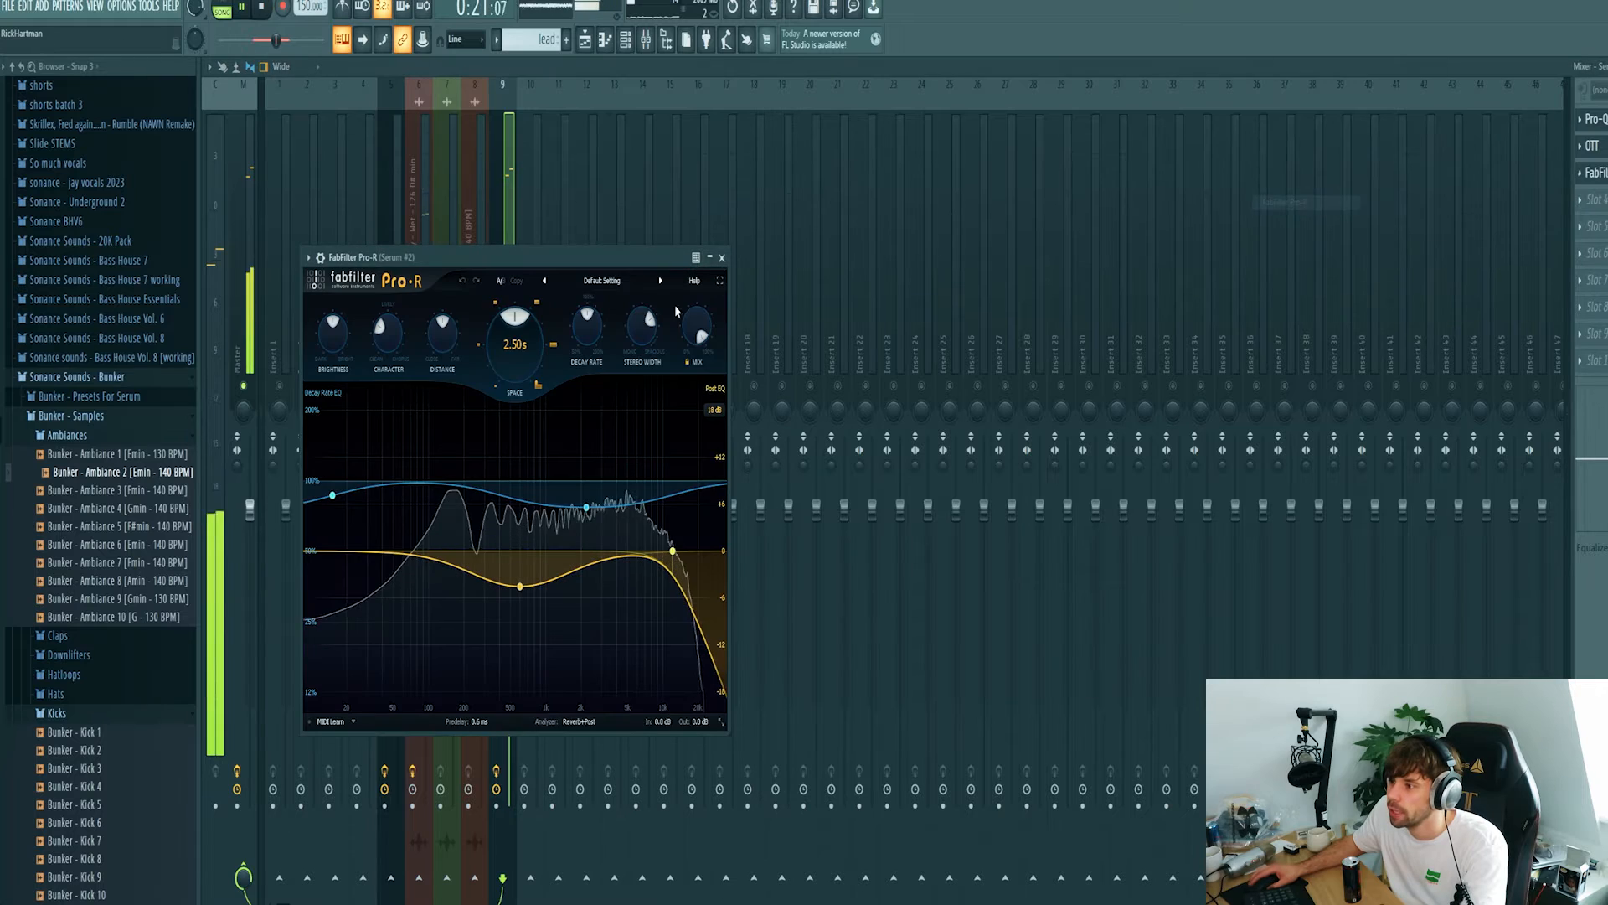
scroll(695, 332, down, 5)
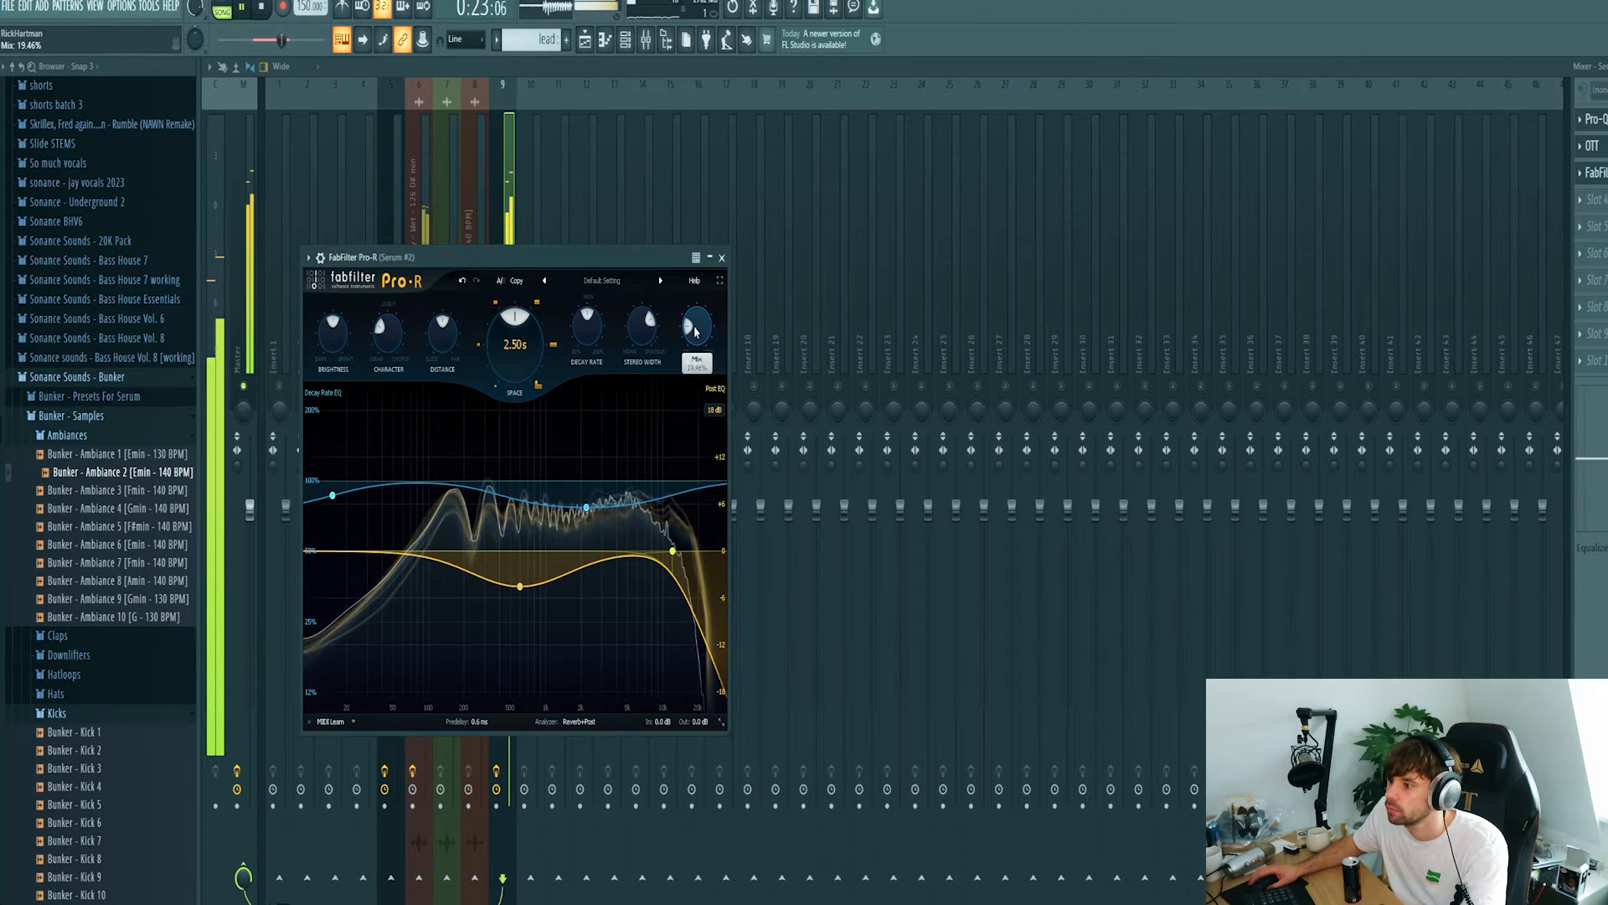
scroll(445, 333, up, 2)
scroll(528, 336, up, 2)
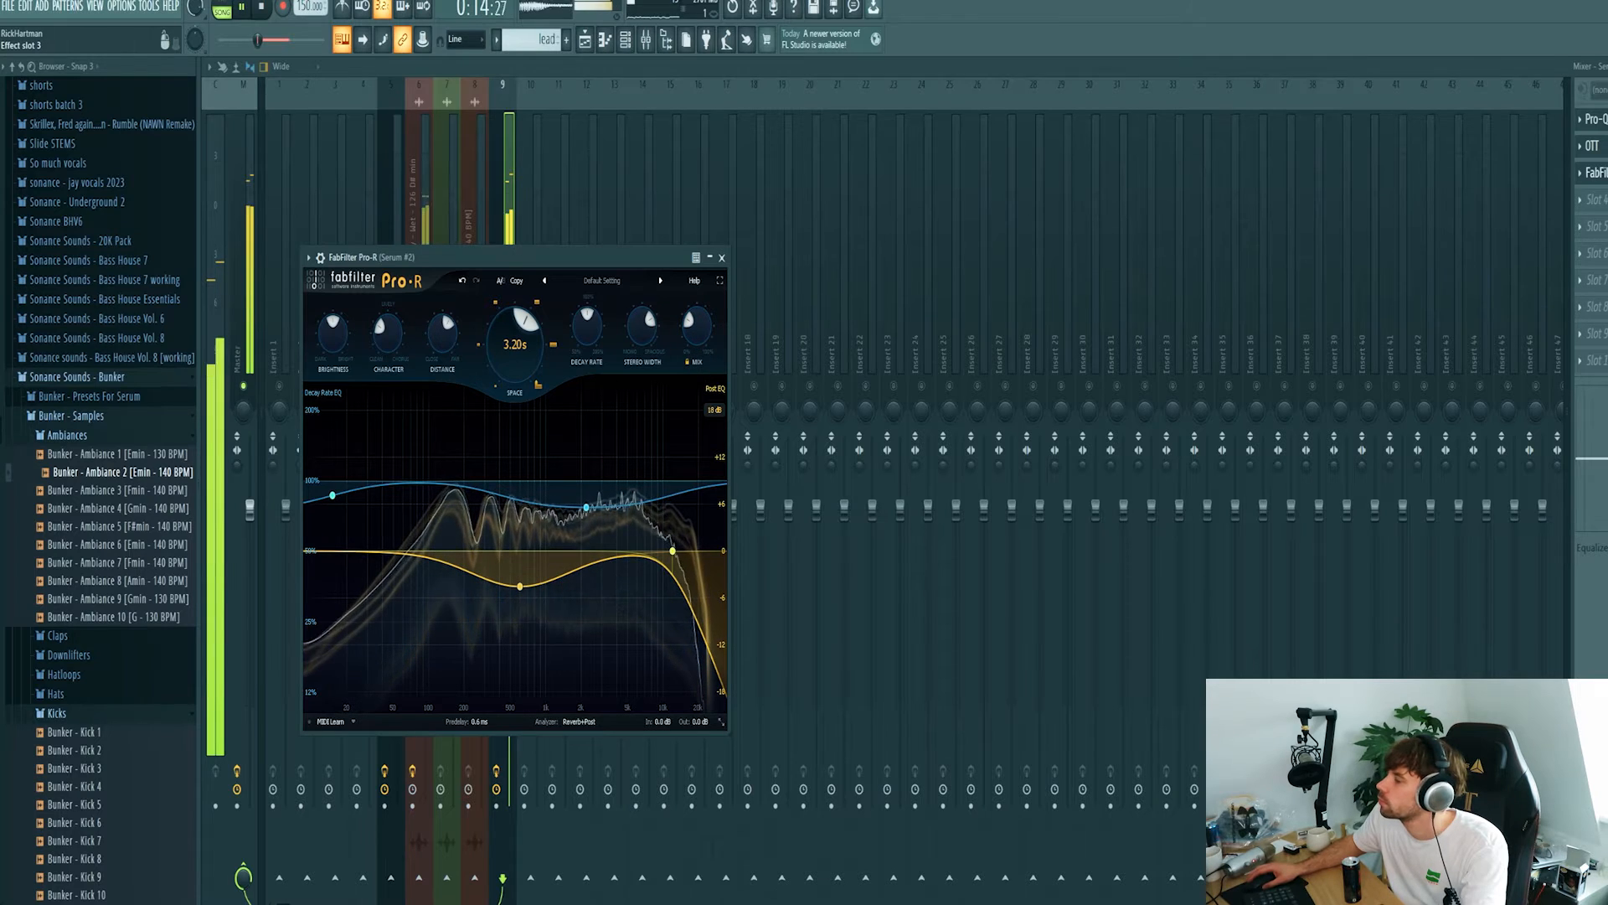
Move Pro-R down one slot and insert H-Delay Stereo ahead of it with mix 12 and high-pass 104.
scroll(1602, 173, down, 1)
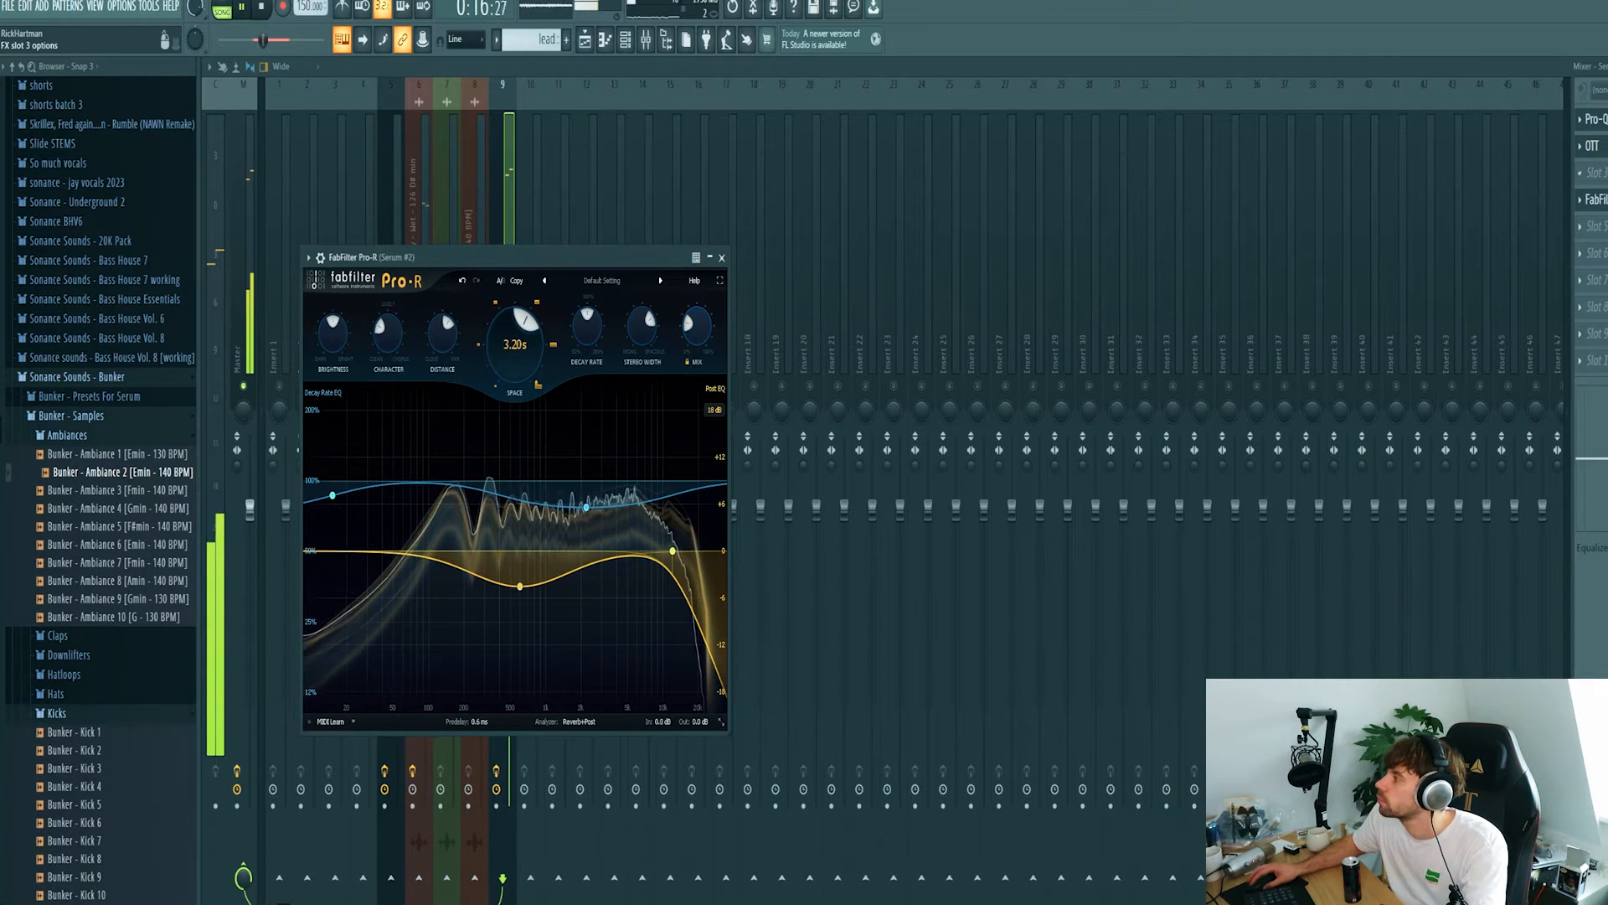
click(1580, 173)
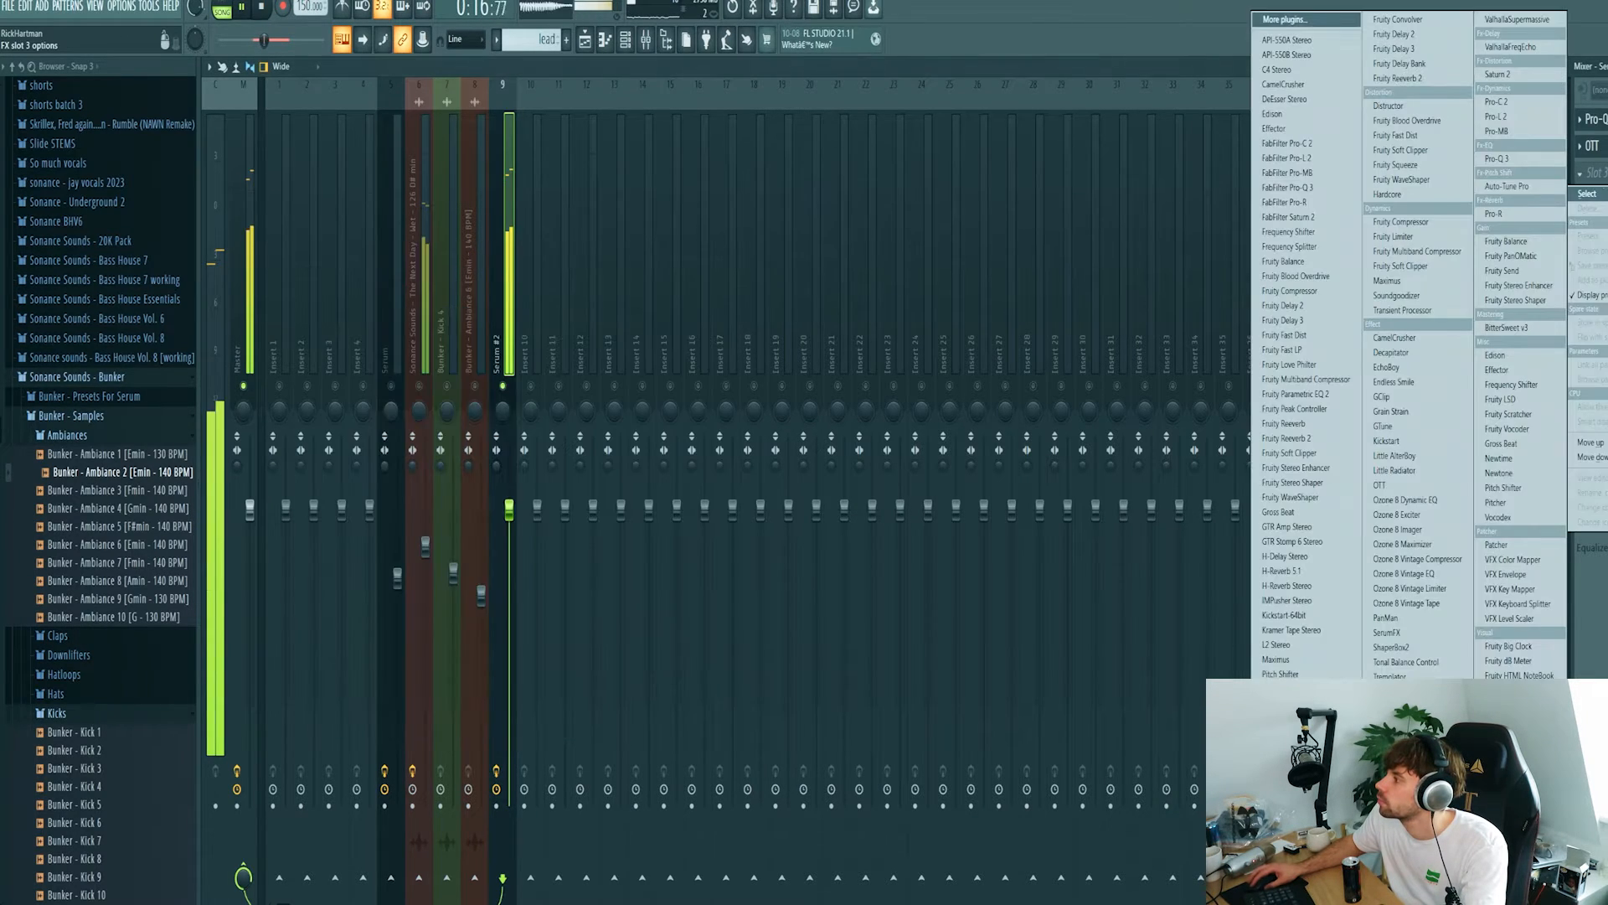
click(1307, 556)
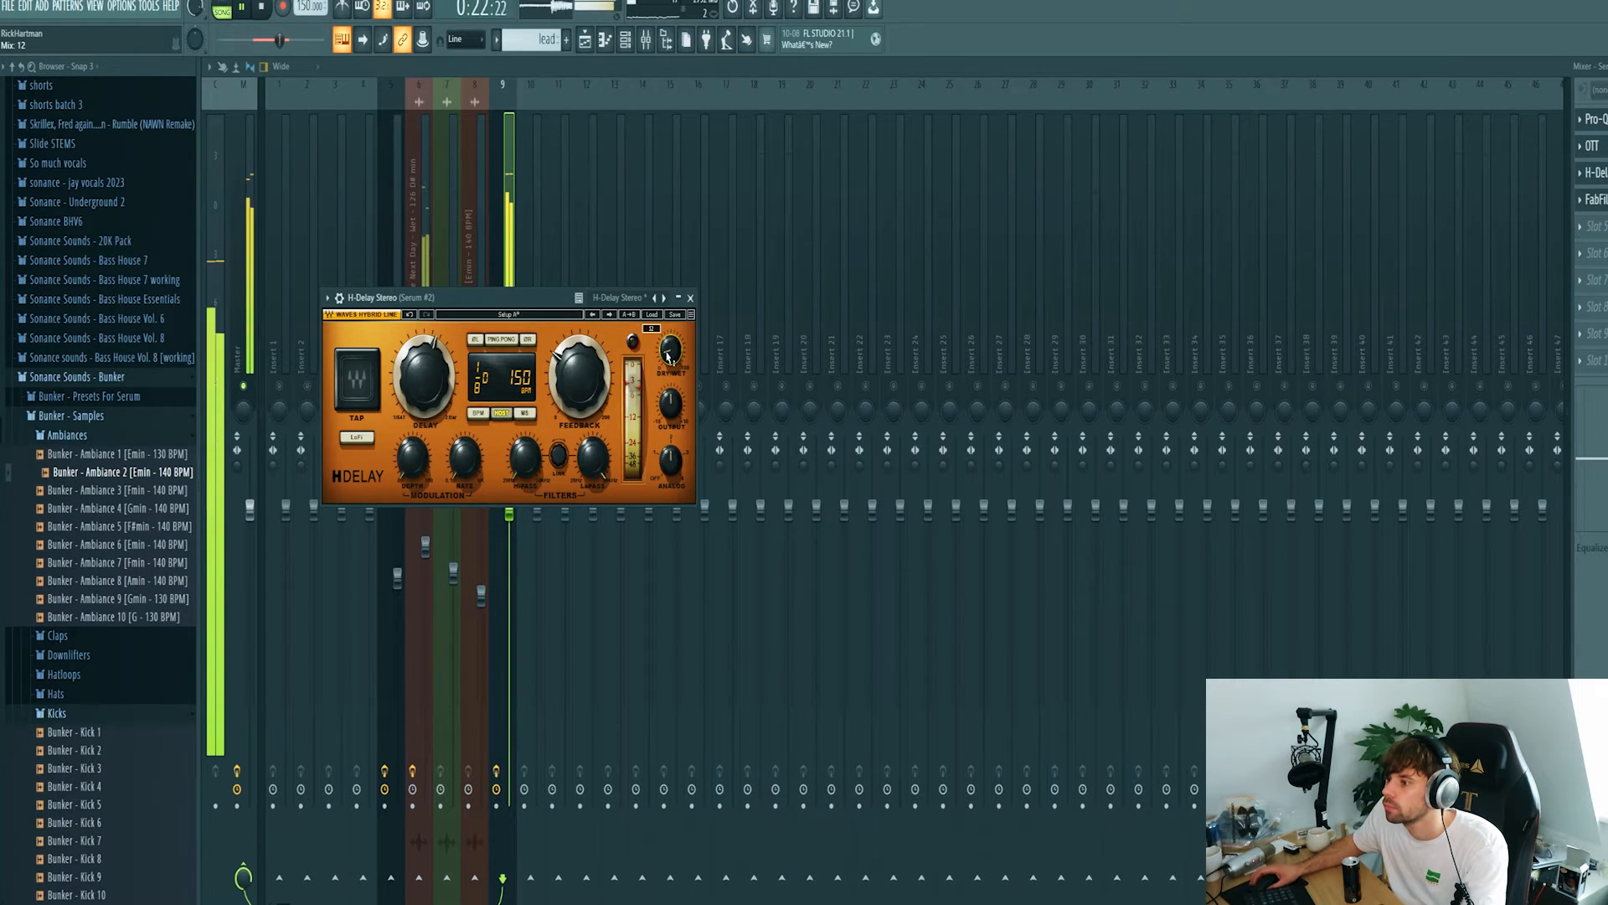
click(532, 458)
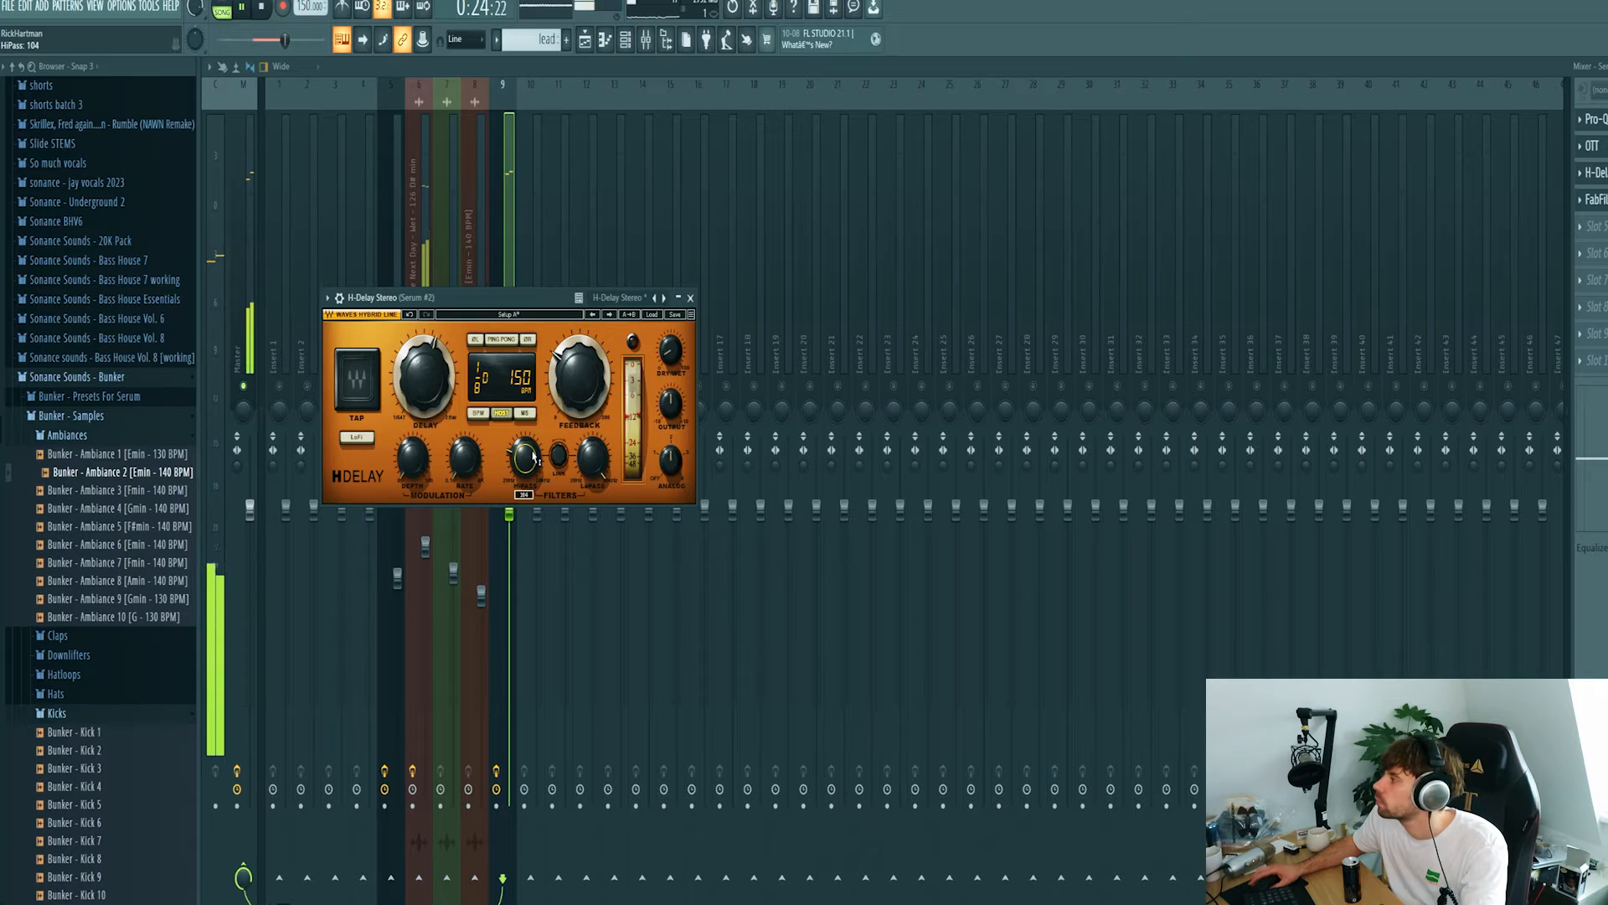
Add another FabFilter Pro-Q 3 after the reverb and dip the low peak near 172 Hz by about 2.5 dB.
click(1591, 227)
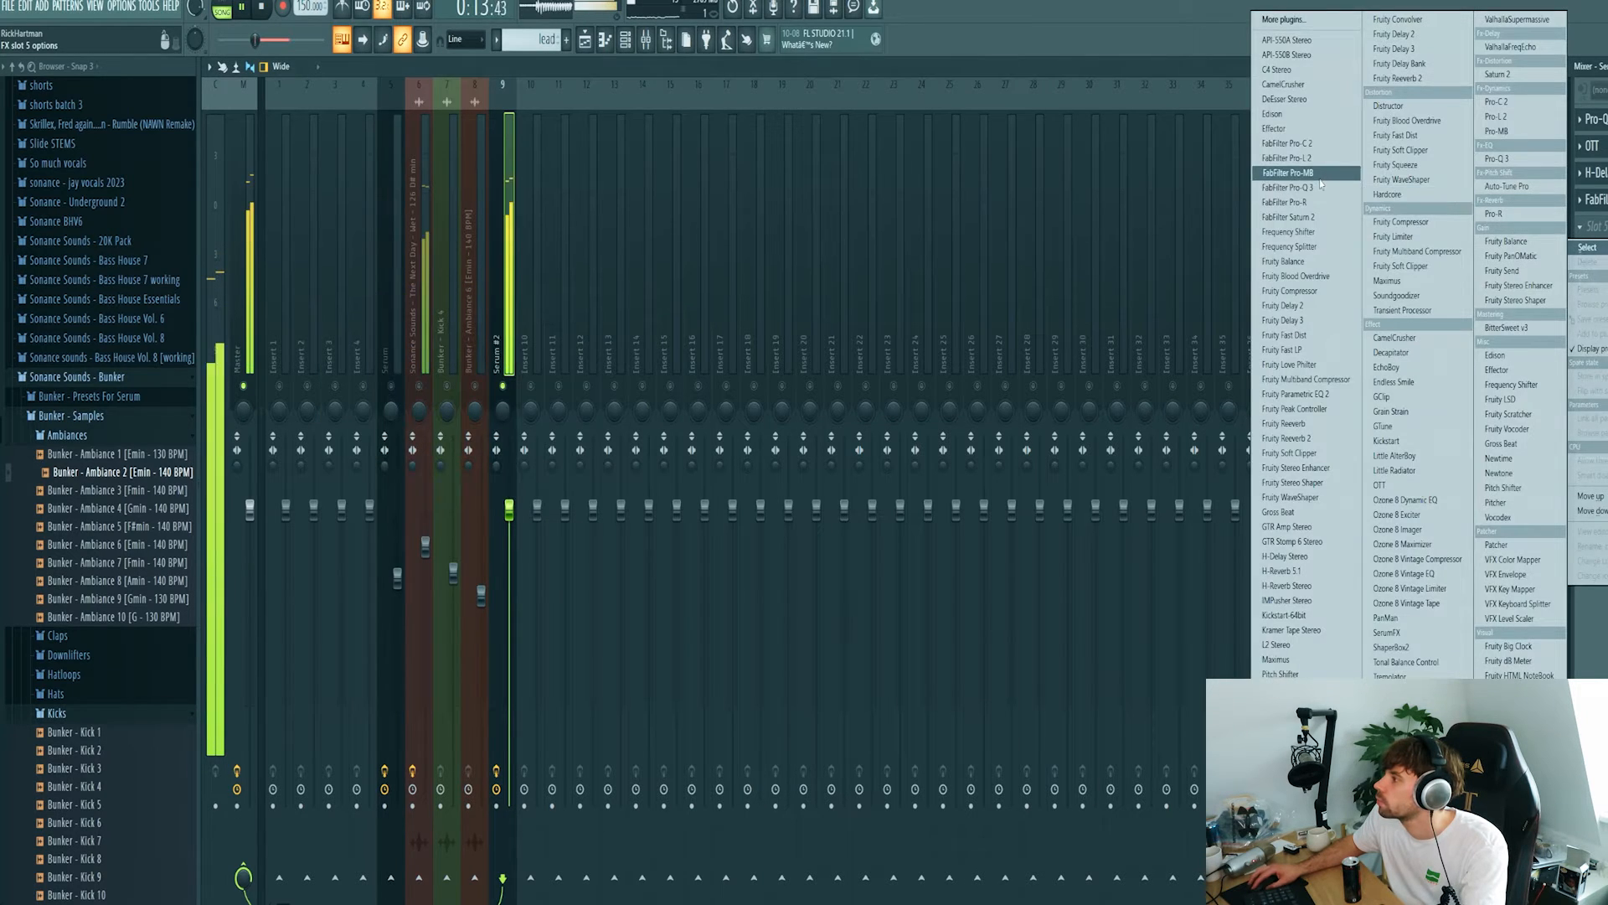
click(1291, 188)
drag(389, 284, 388, 306)
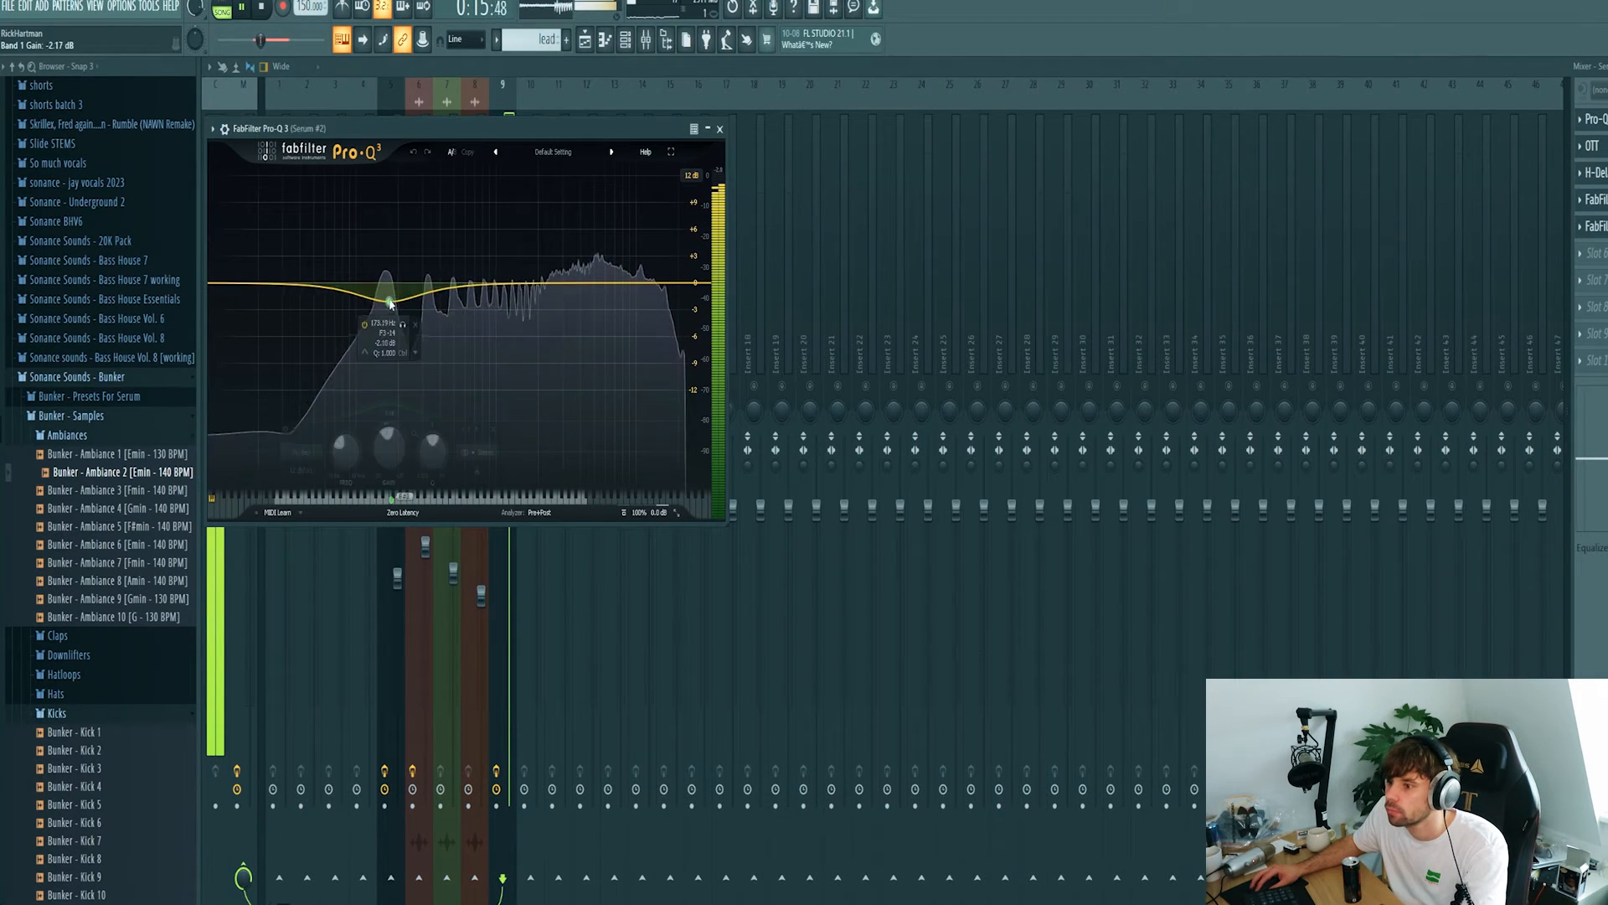
Add a low cut at about 111 Hz in the post-reverb Pro-Q 3 and slightly boost its upper range.
click(339, 295)
right_click(339, 294)
mouse_move(384, 366)
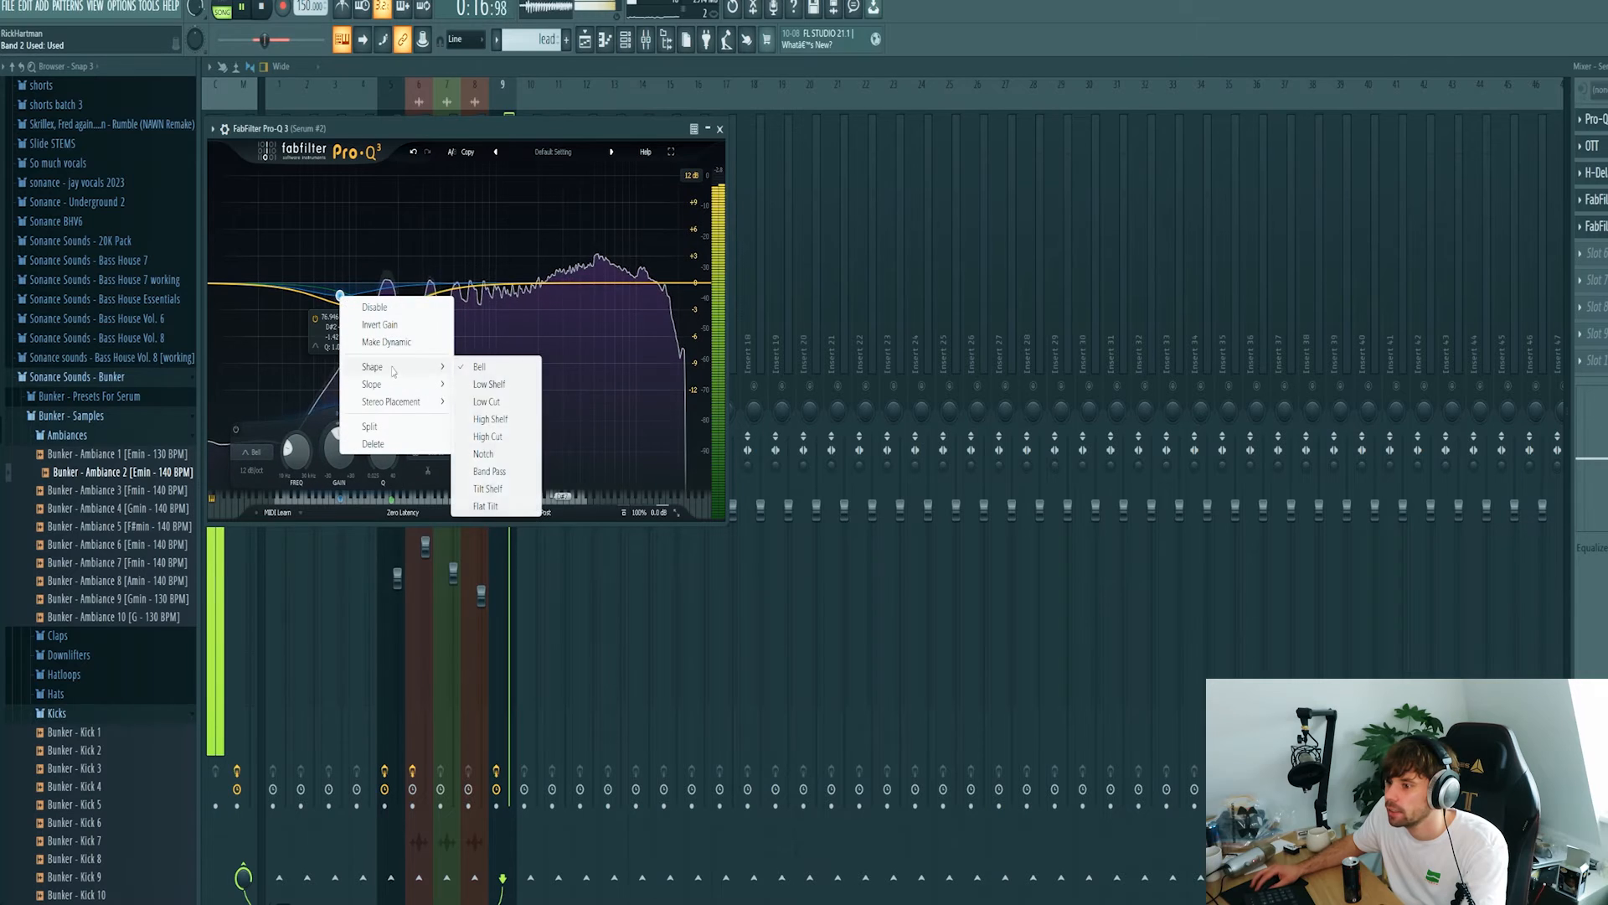
click(486, 402)
drag(339, 283, 362, 291)
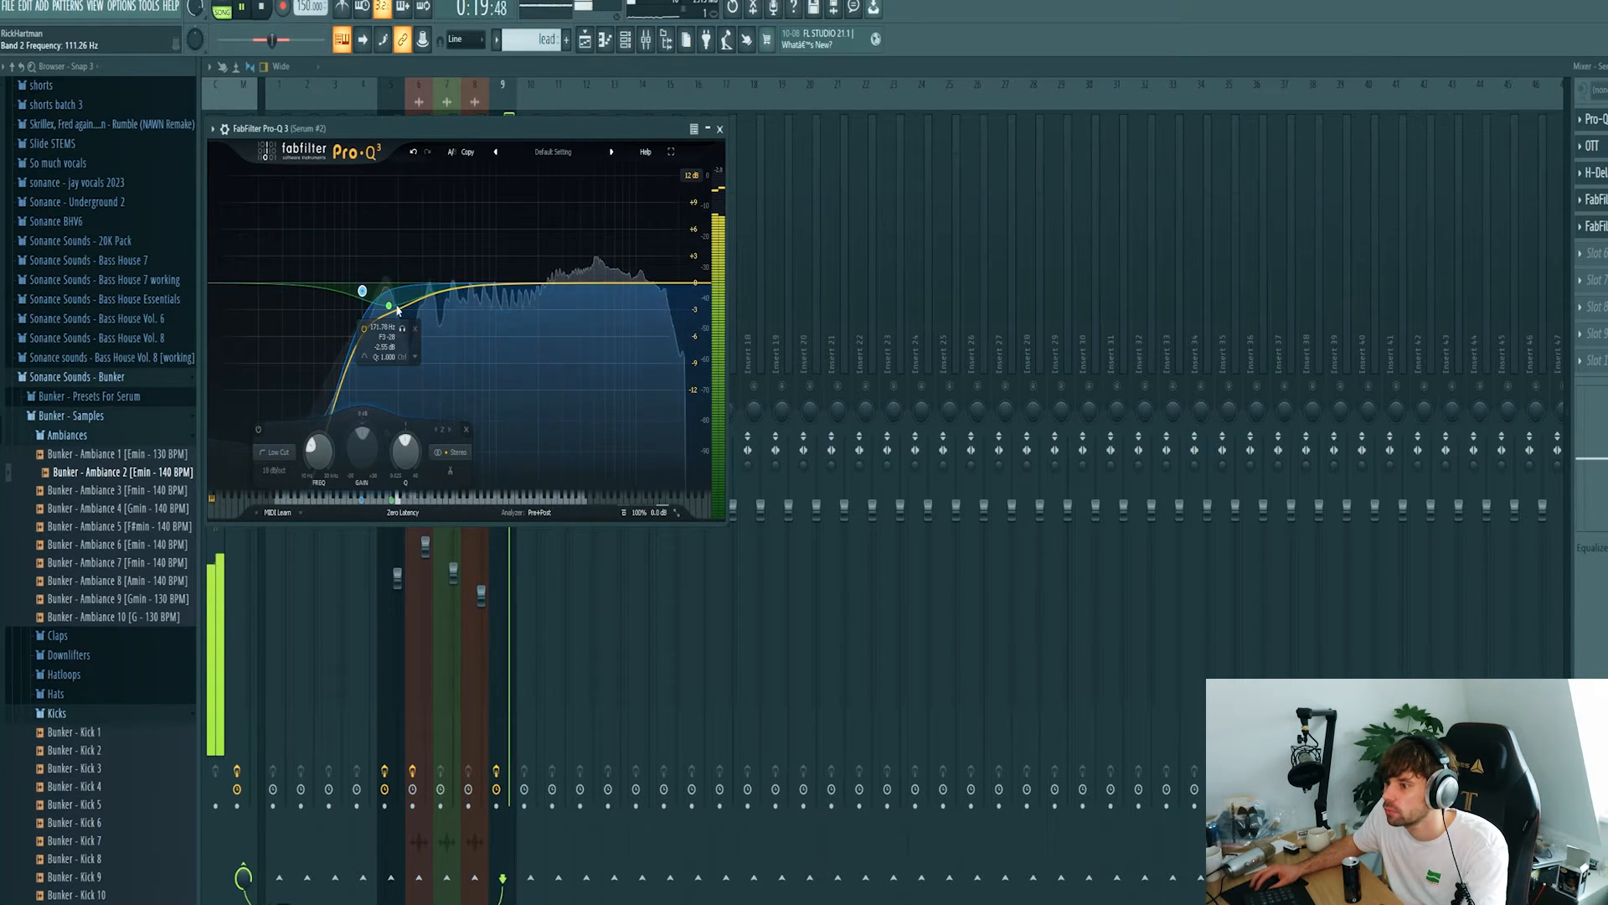
drag(607, 282, 610, 268)
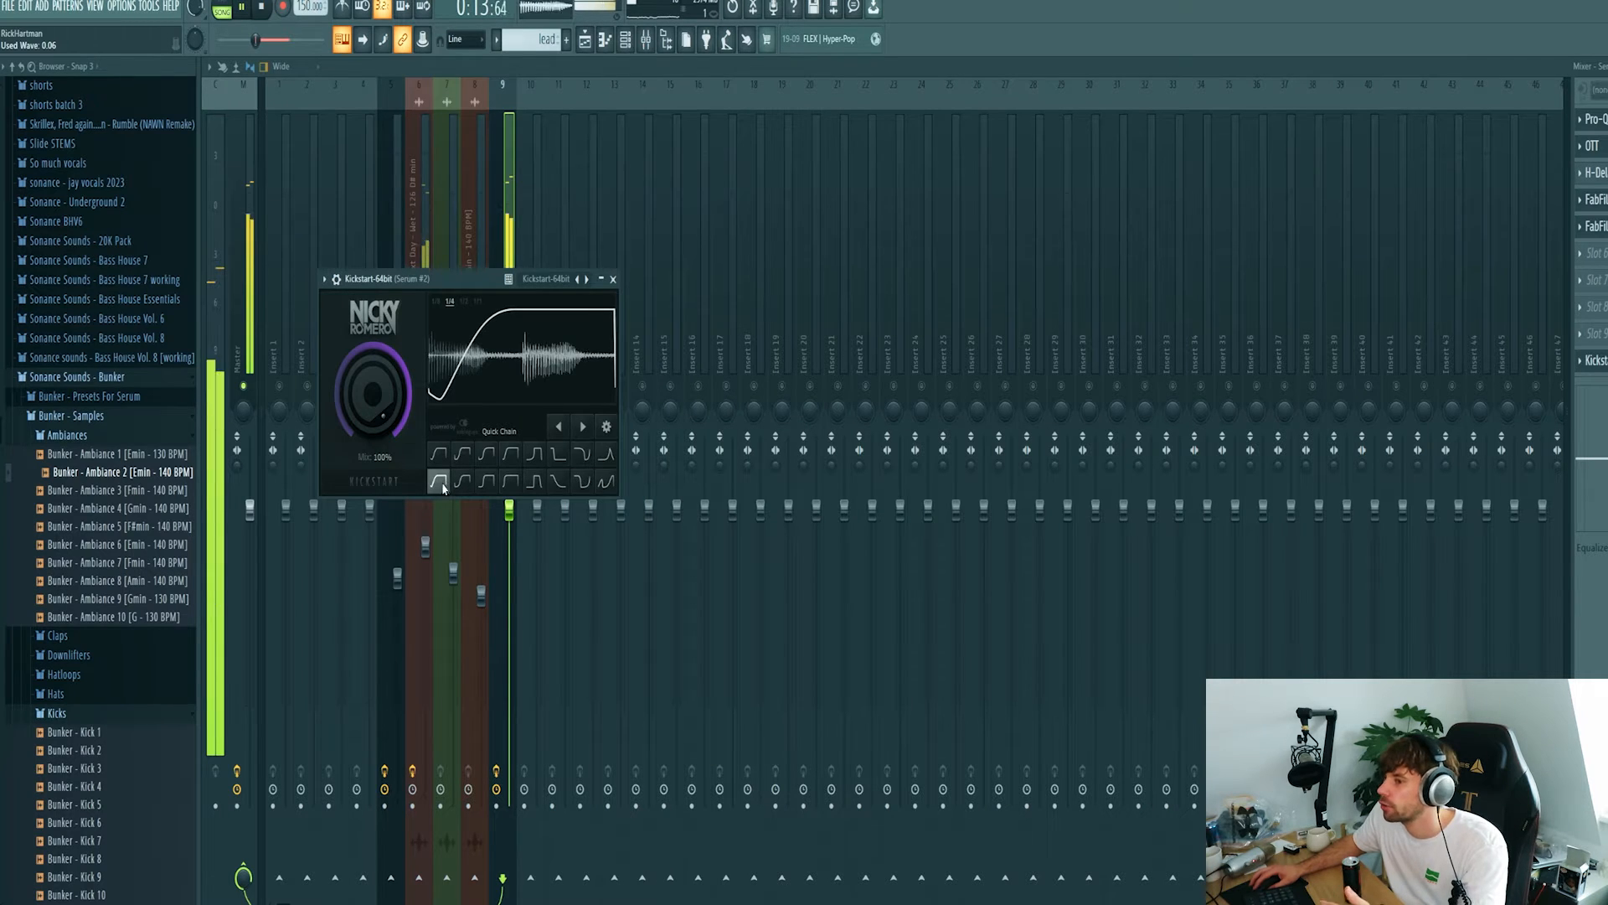
Stop playback, audition the Bunker downlifters and place Bunker - Downlifter 6 [140 BPM] on Track 11 at bar 9.
key(F5)
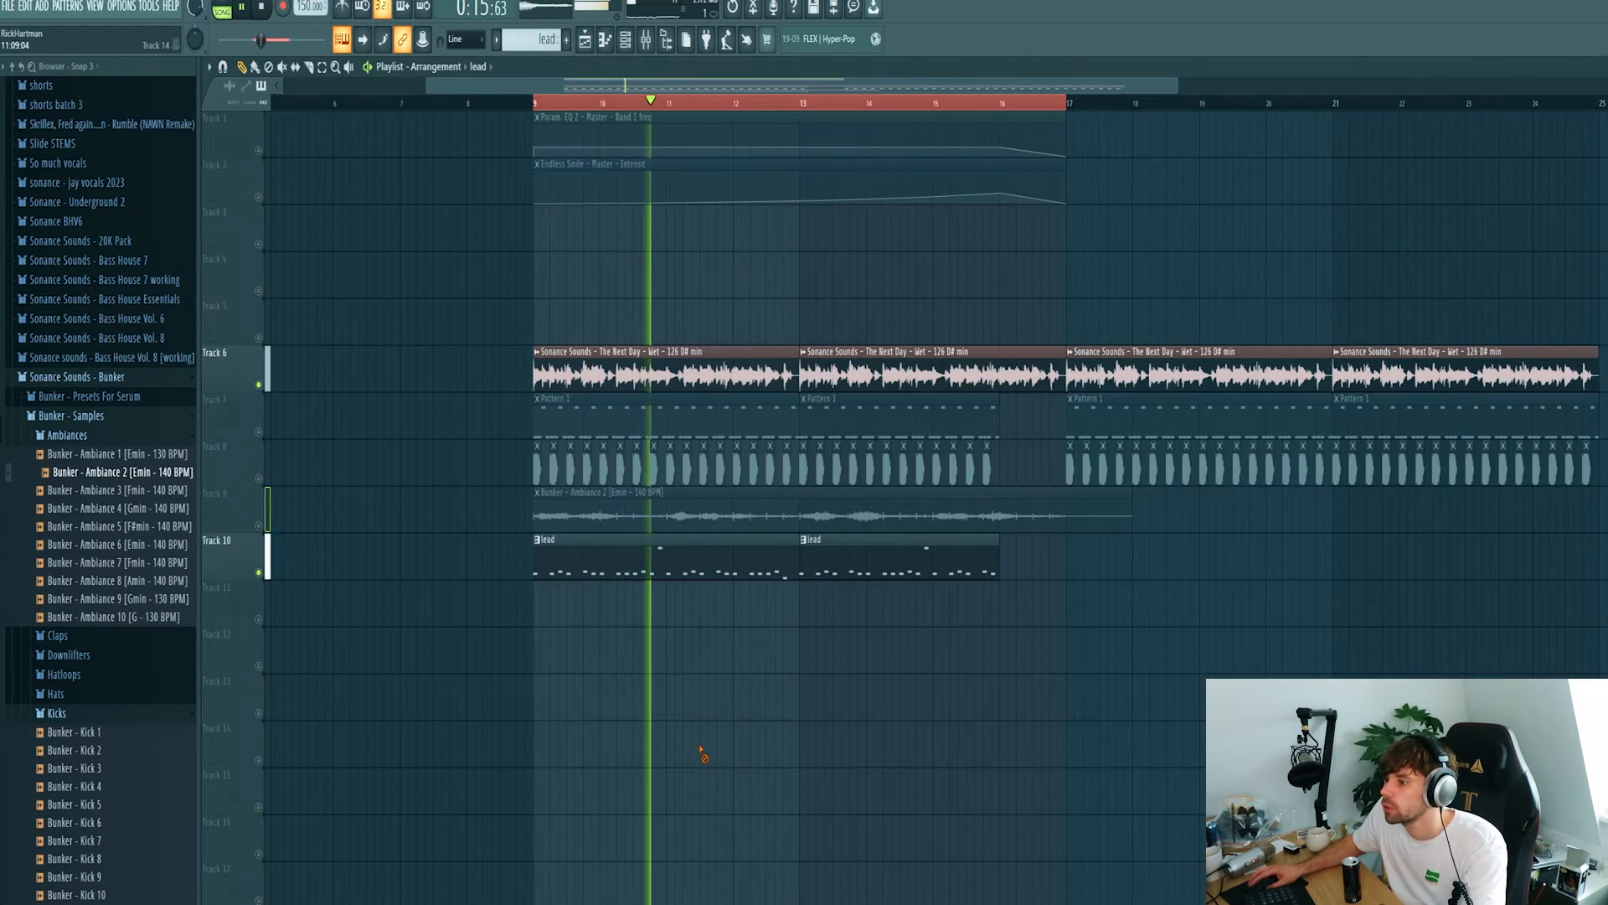
key(space)
click(102, 528)
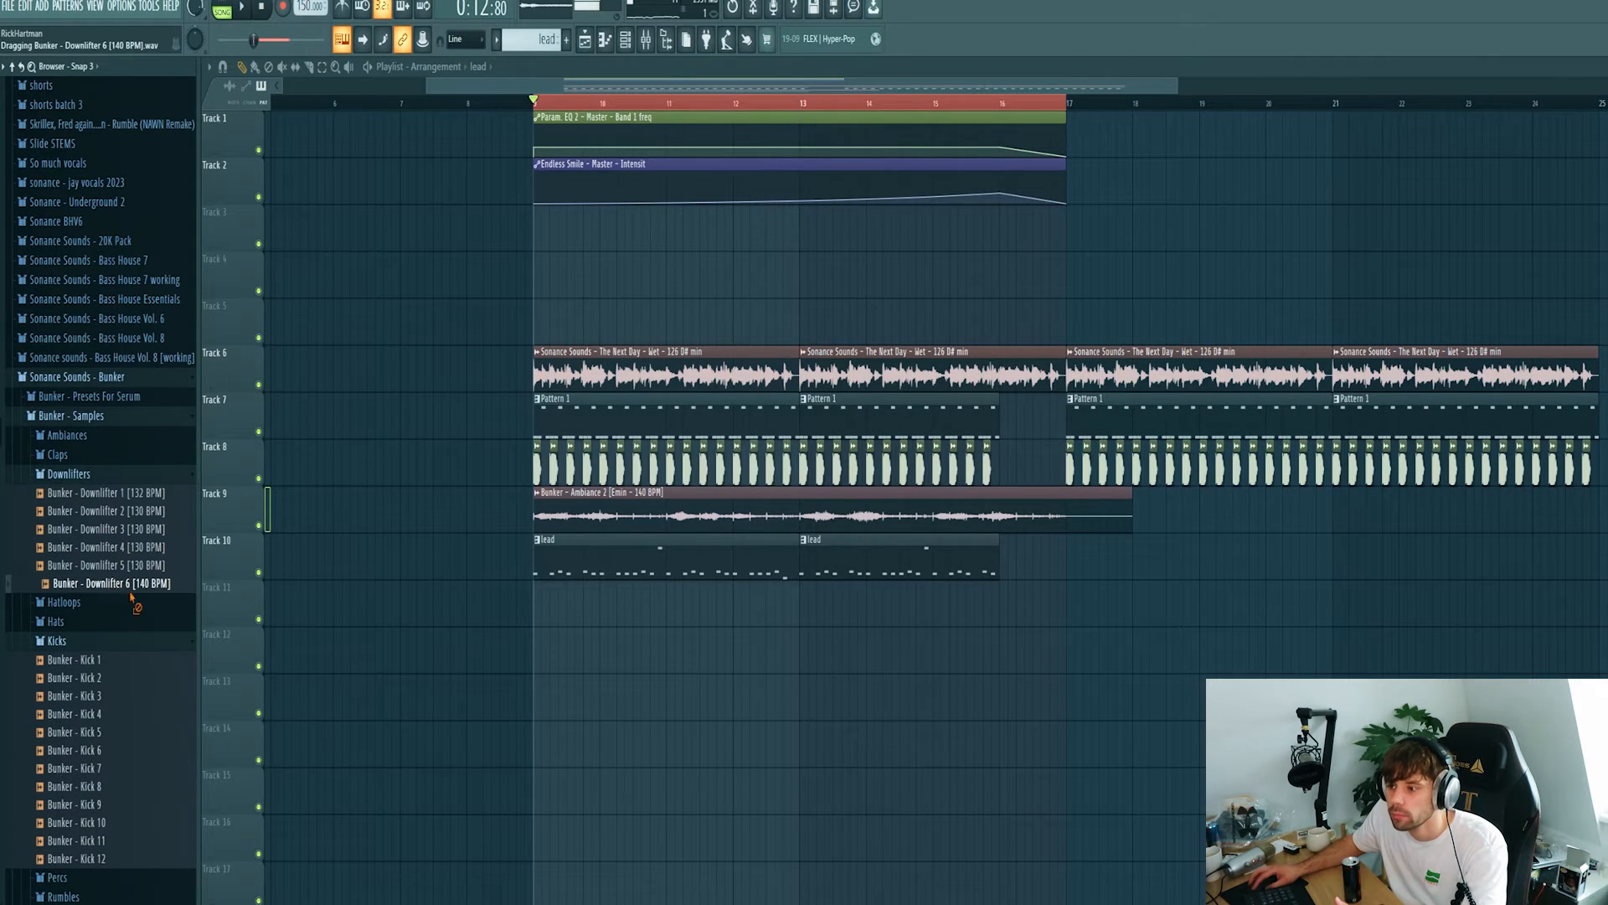
drag(131, 596, 533, 596)
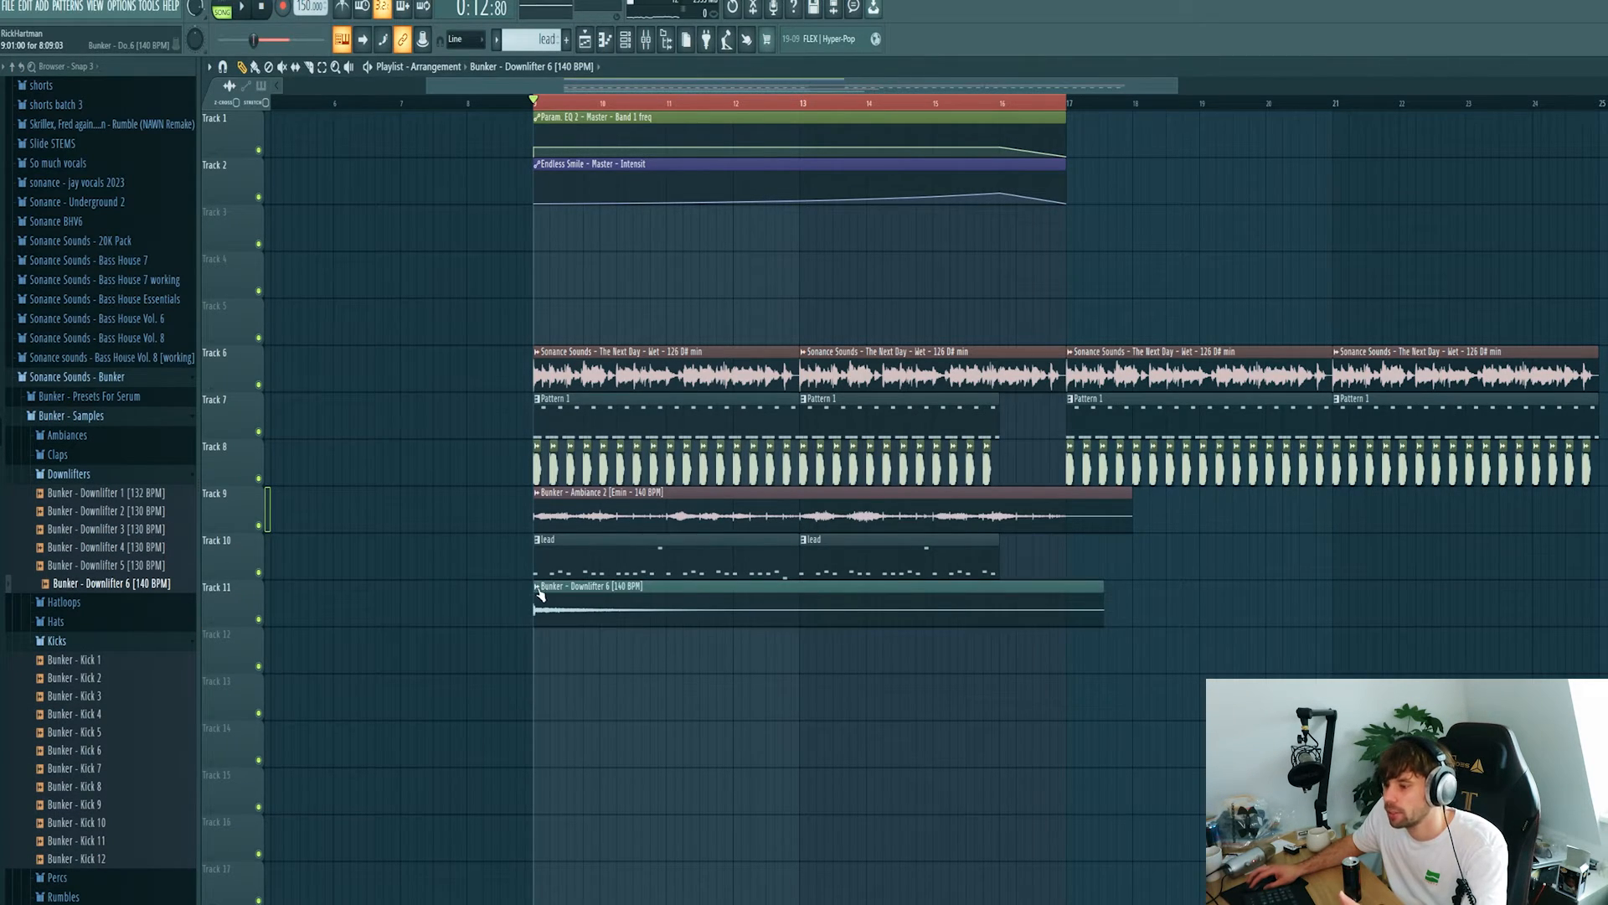
Fit the Downlifter 6 clip to the project tempo with a source tempo of 140 BPM.
click(537, 587)
click(662, 690)
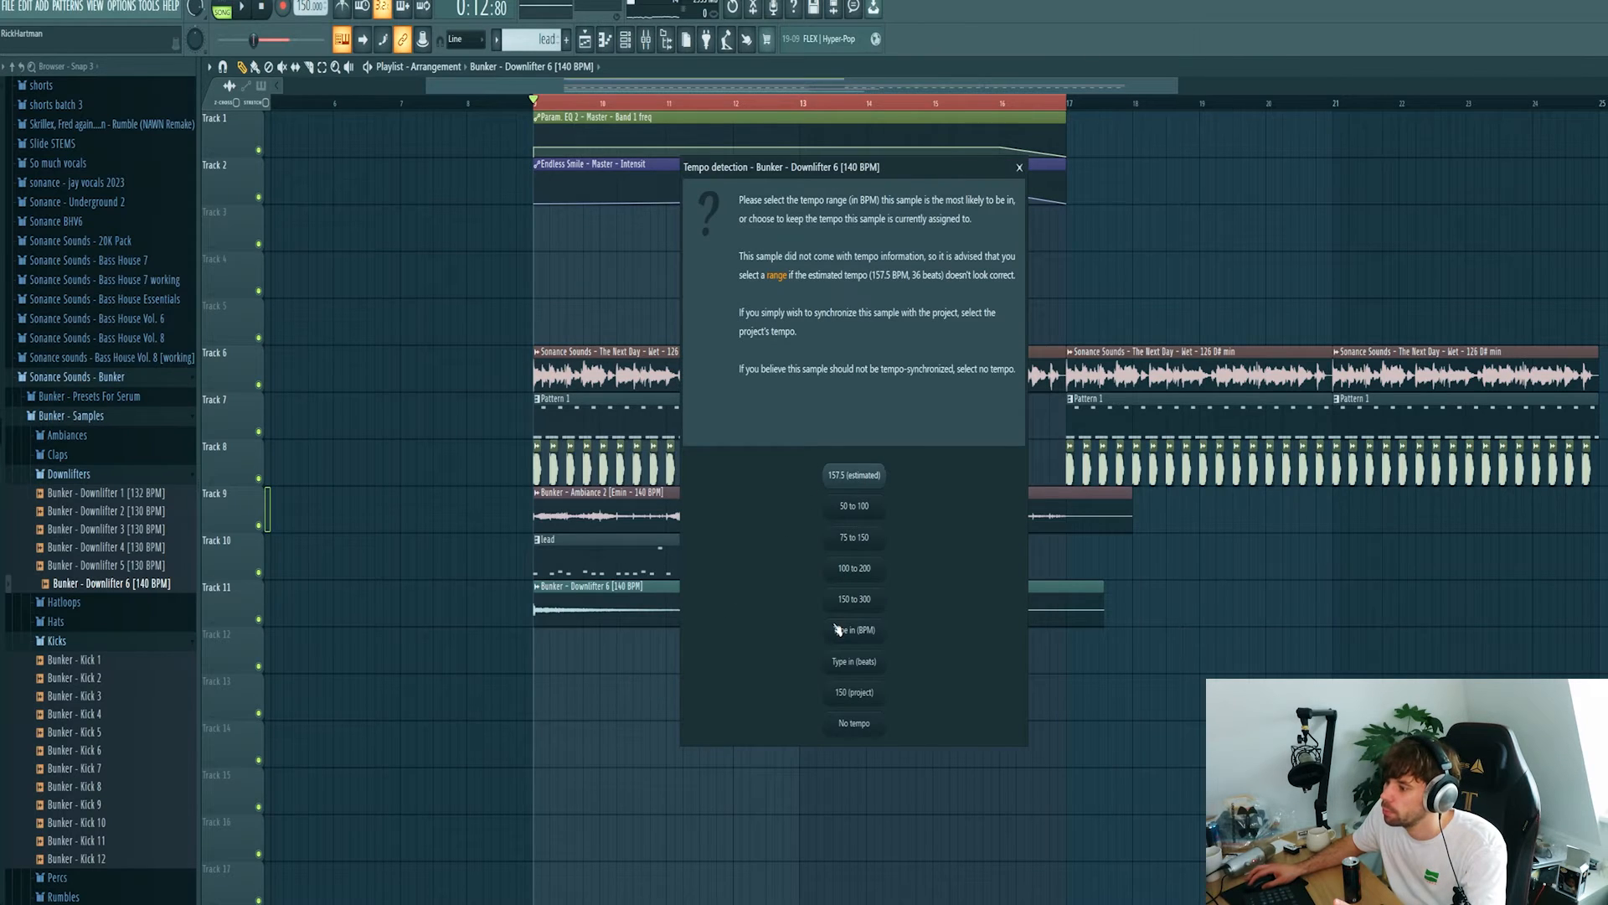
click(837, 629)
text(140)
key(Return)
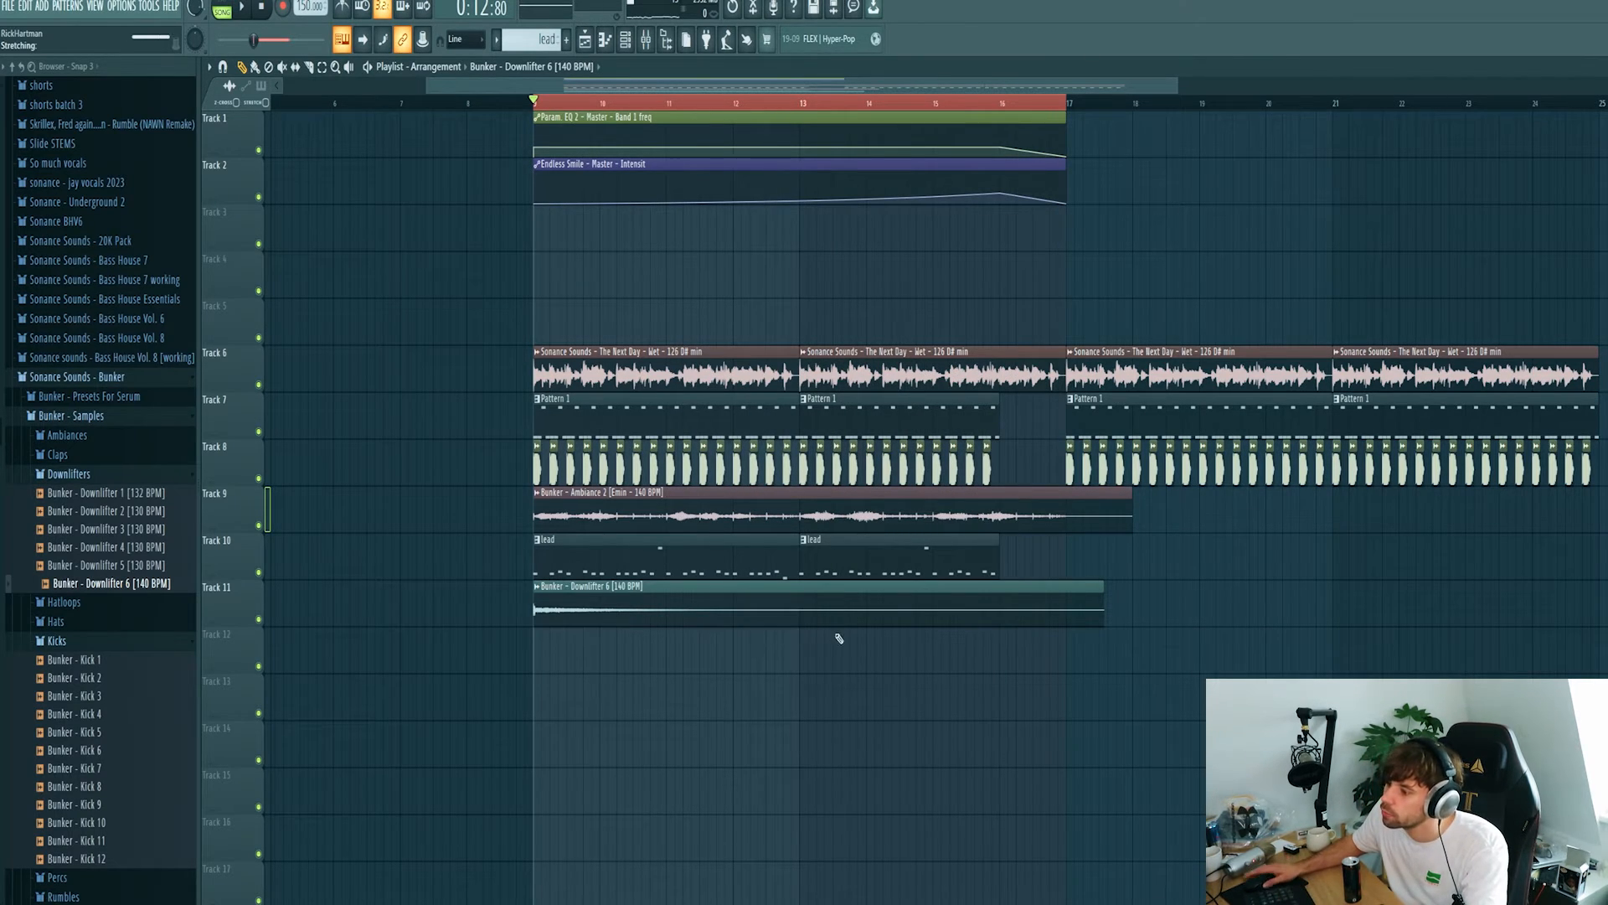
Audition the Bunker uplifters and place Bunker - Uplifter 6 [140 BPM] on Track 12 at bar 9.
click(87, 642)
click(75, 699)
click(89, 737)
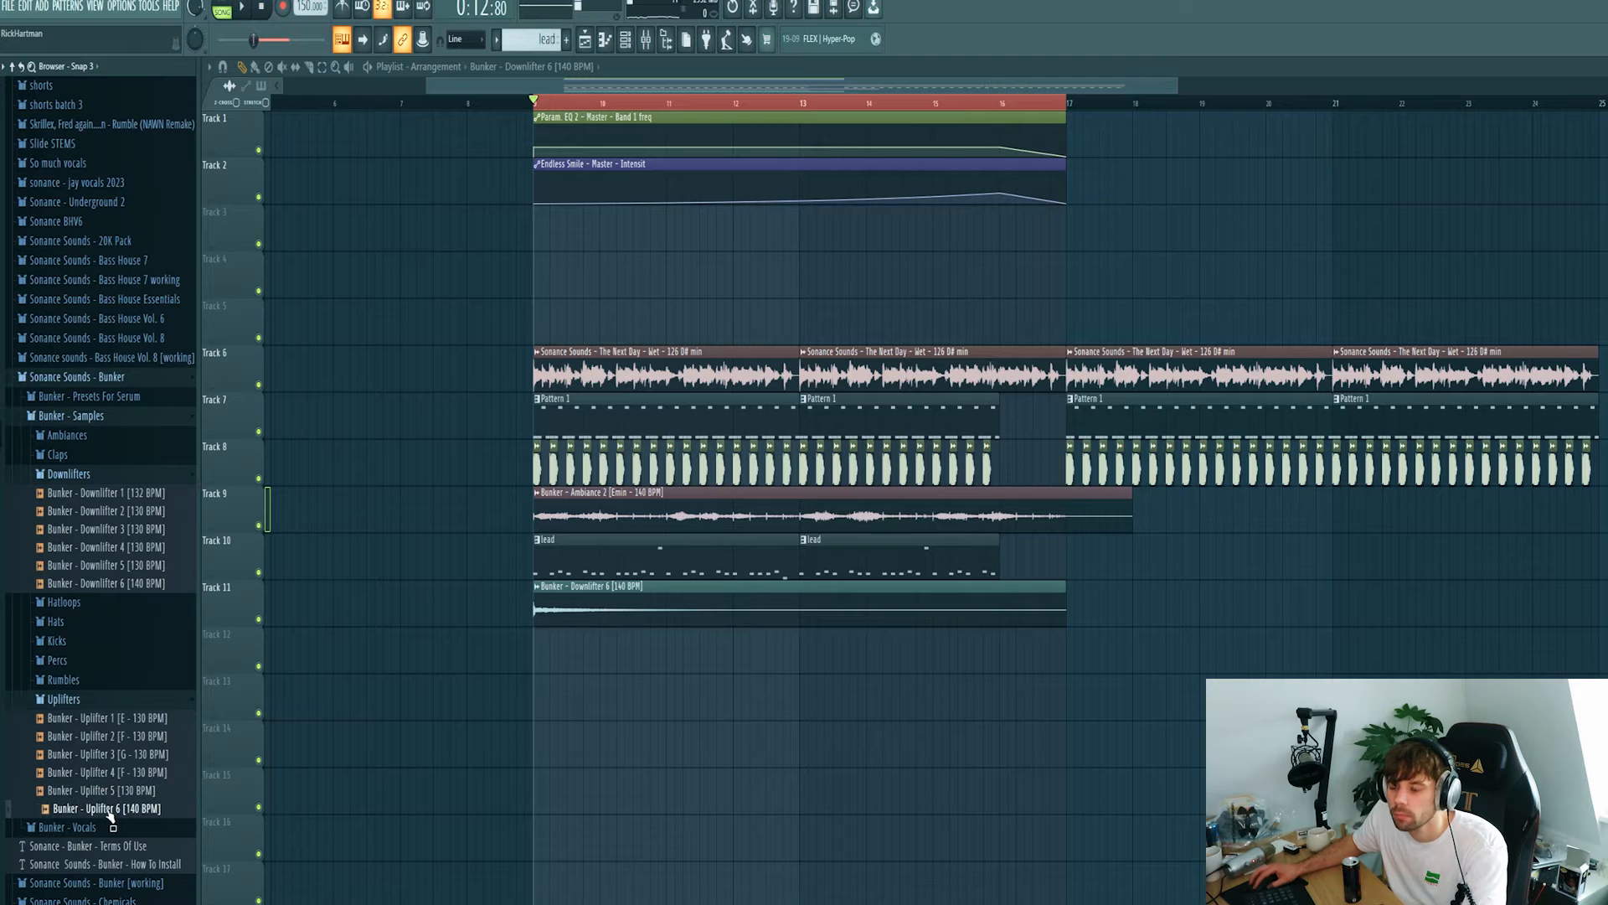
drag(110, 816, 536, 649)
Fit the Uplifter 6 clip to the project tempo as a 140 BPM sample and play it soloed with the downlifter.
right_click(534, 642)
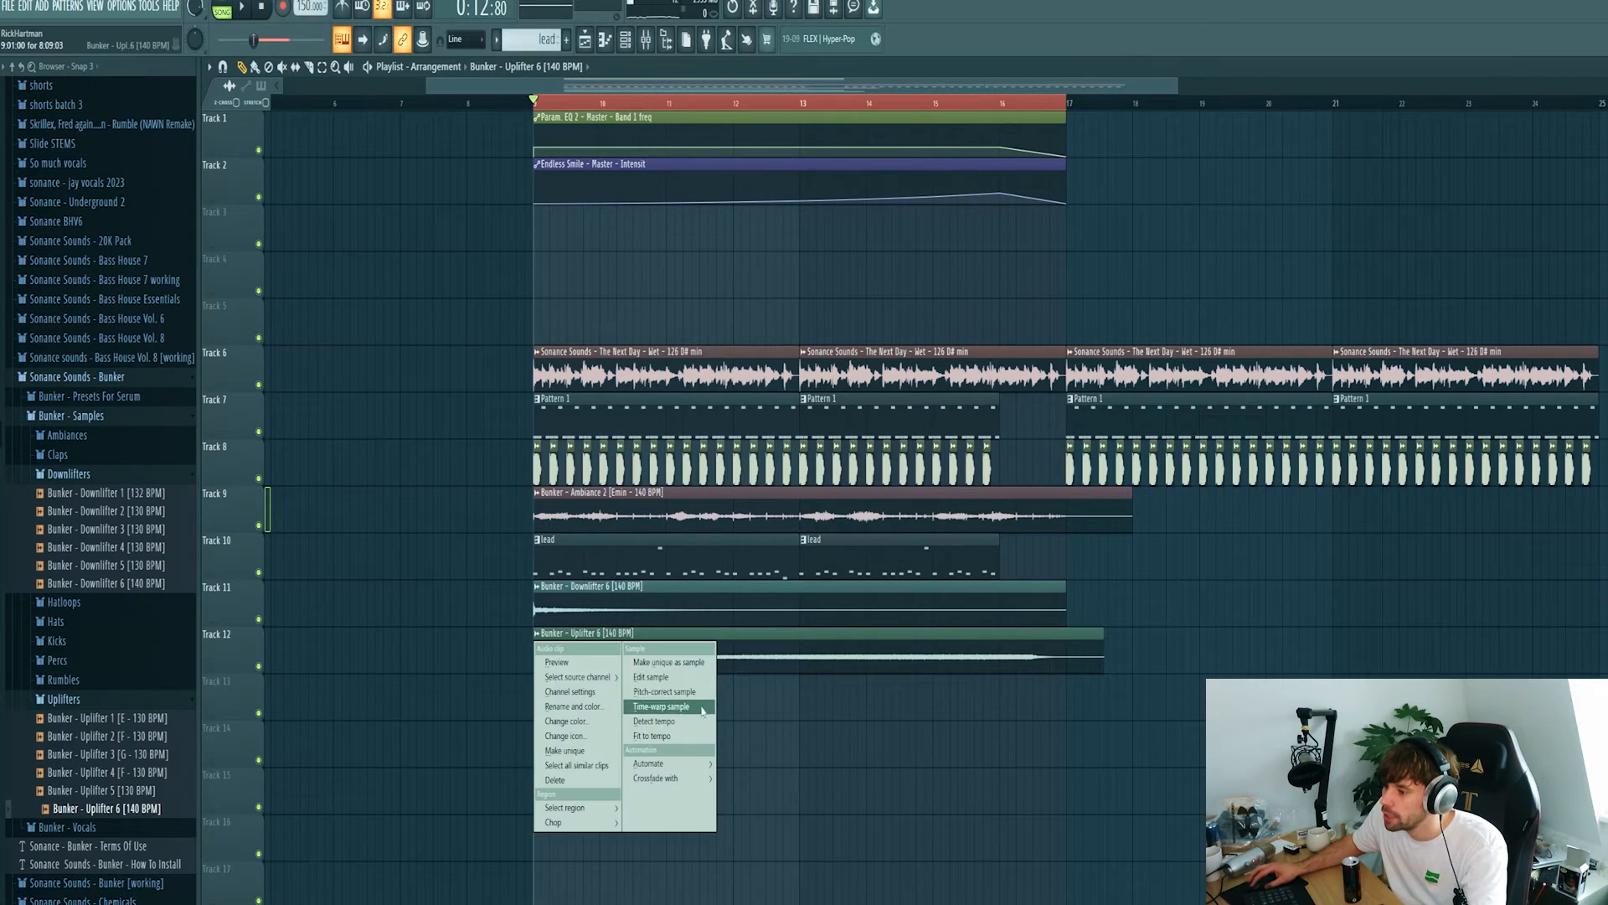
click(654, 735)
click(863, 479)
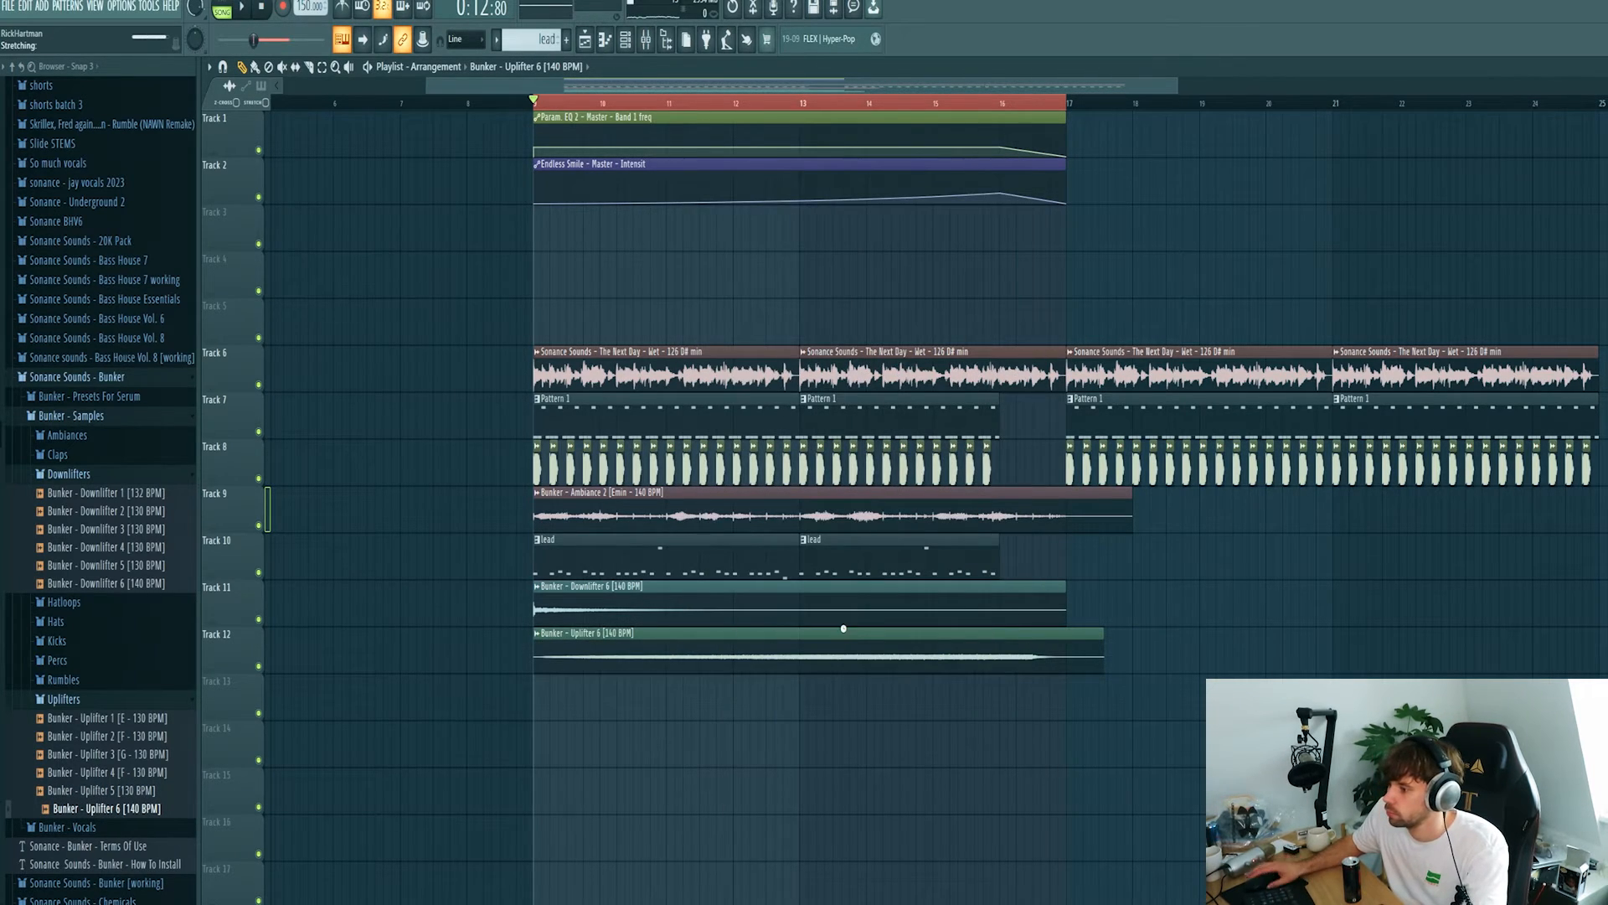
key(space)
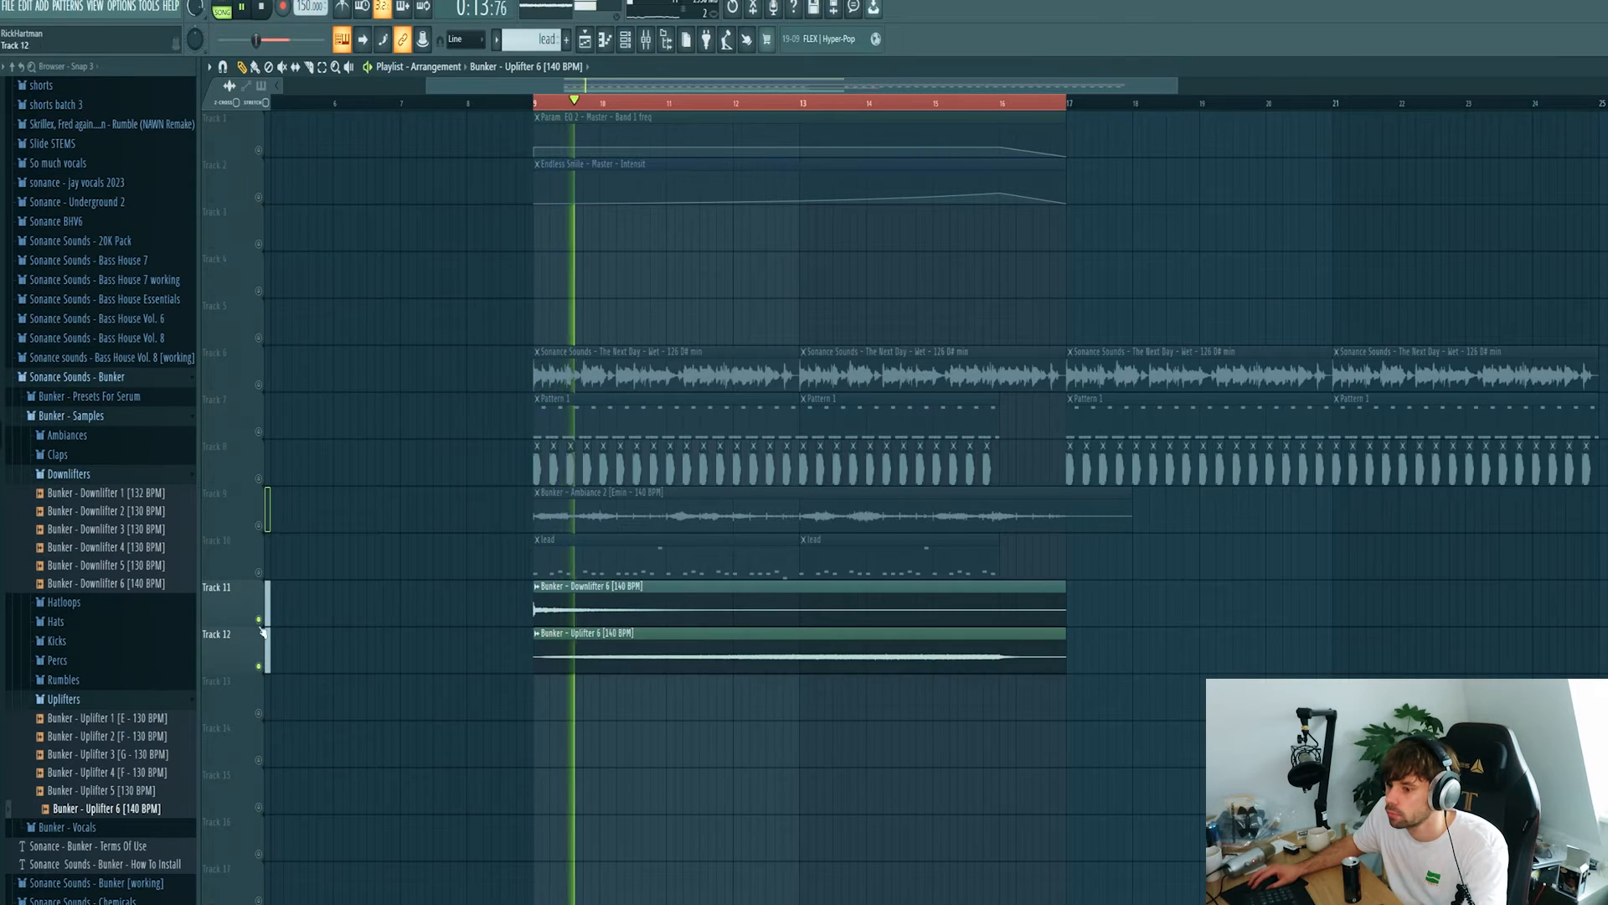
Route the Bunker - Downlifter 6 clip to mixer insert 10 and lower its volume while the loop plays.
key(space)
key(space)
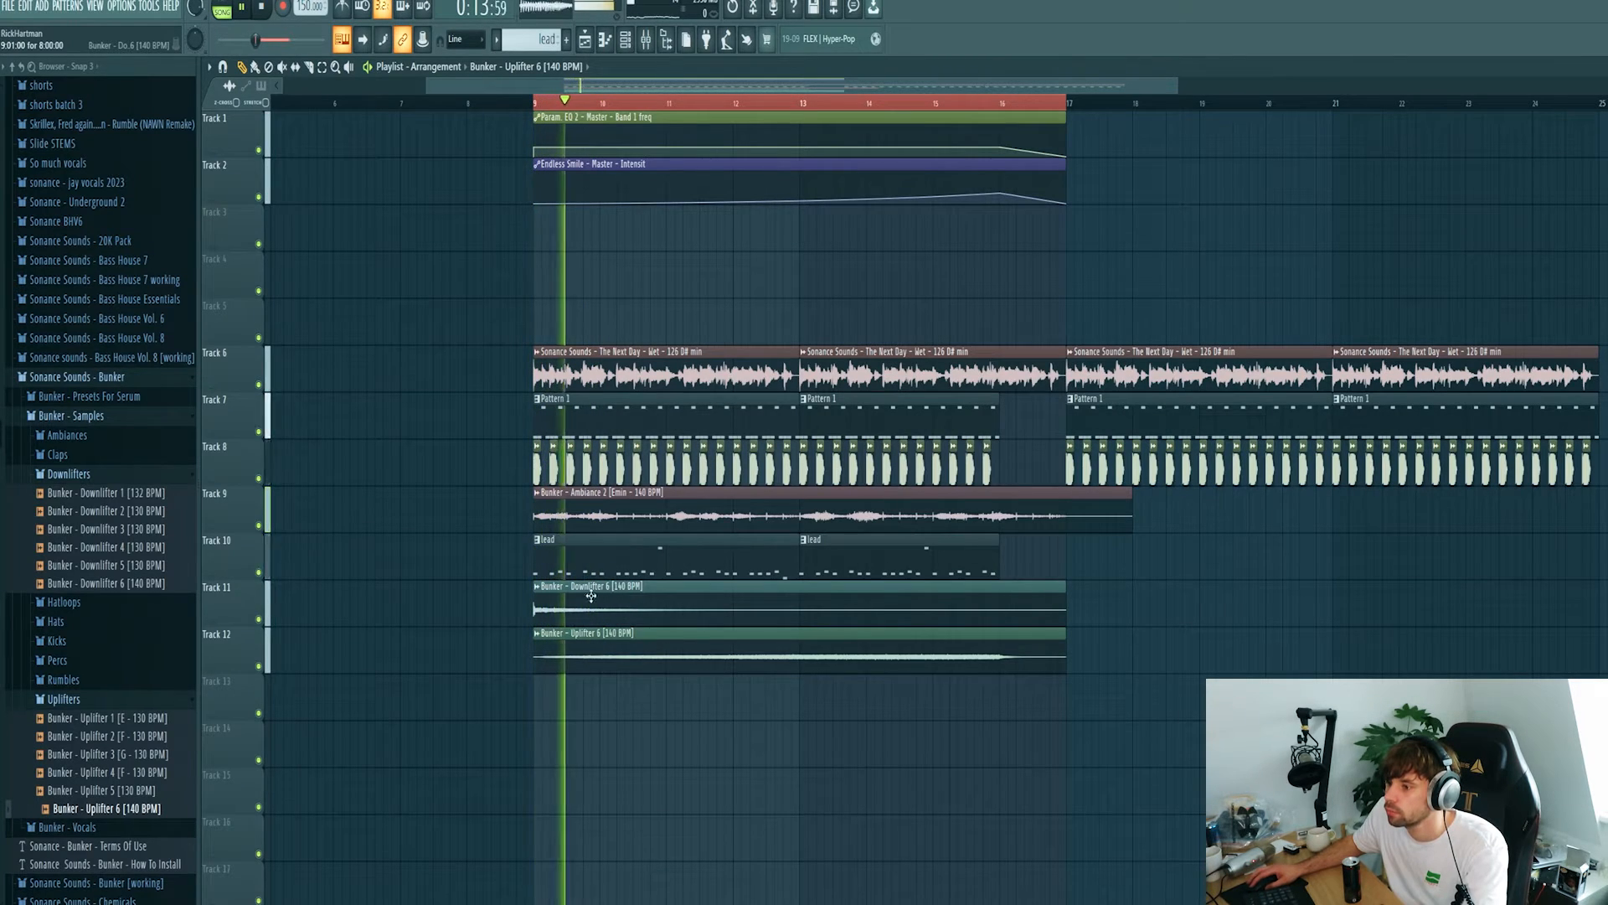
double_click(570, 615)
key(F9)
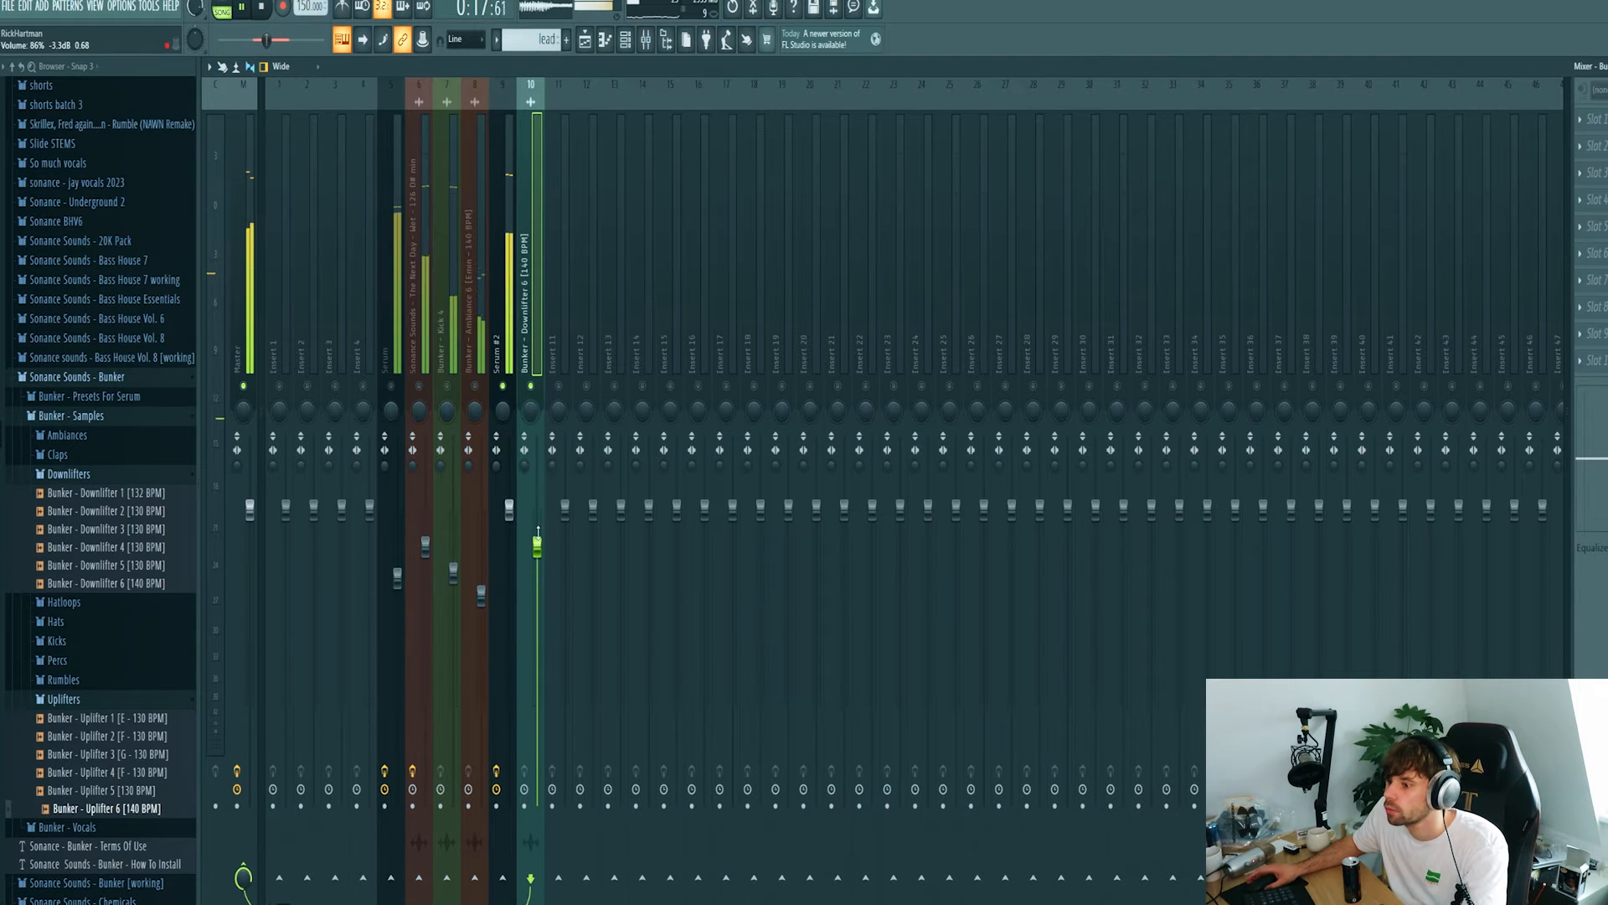
key(F9)
key(space)
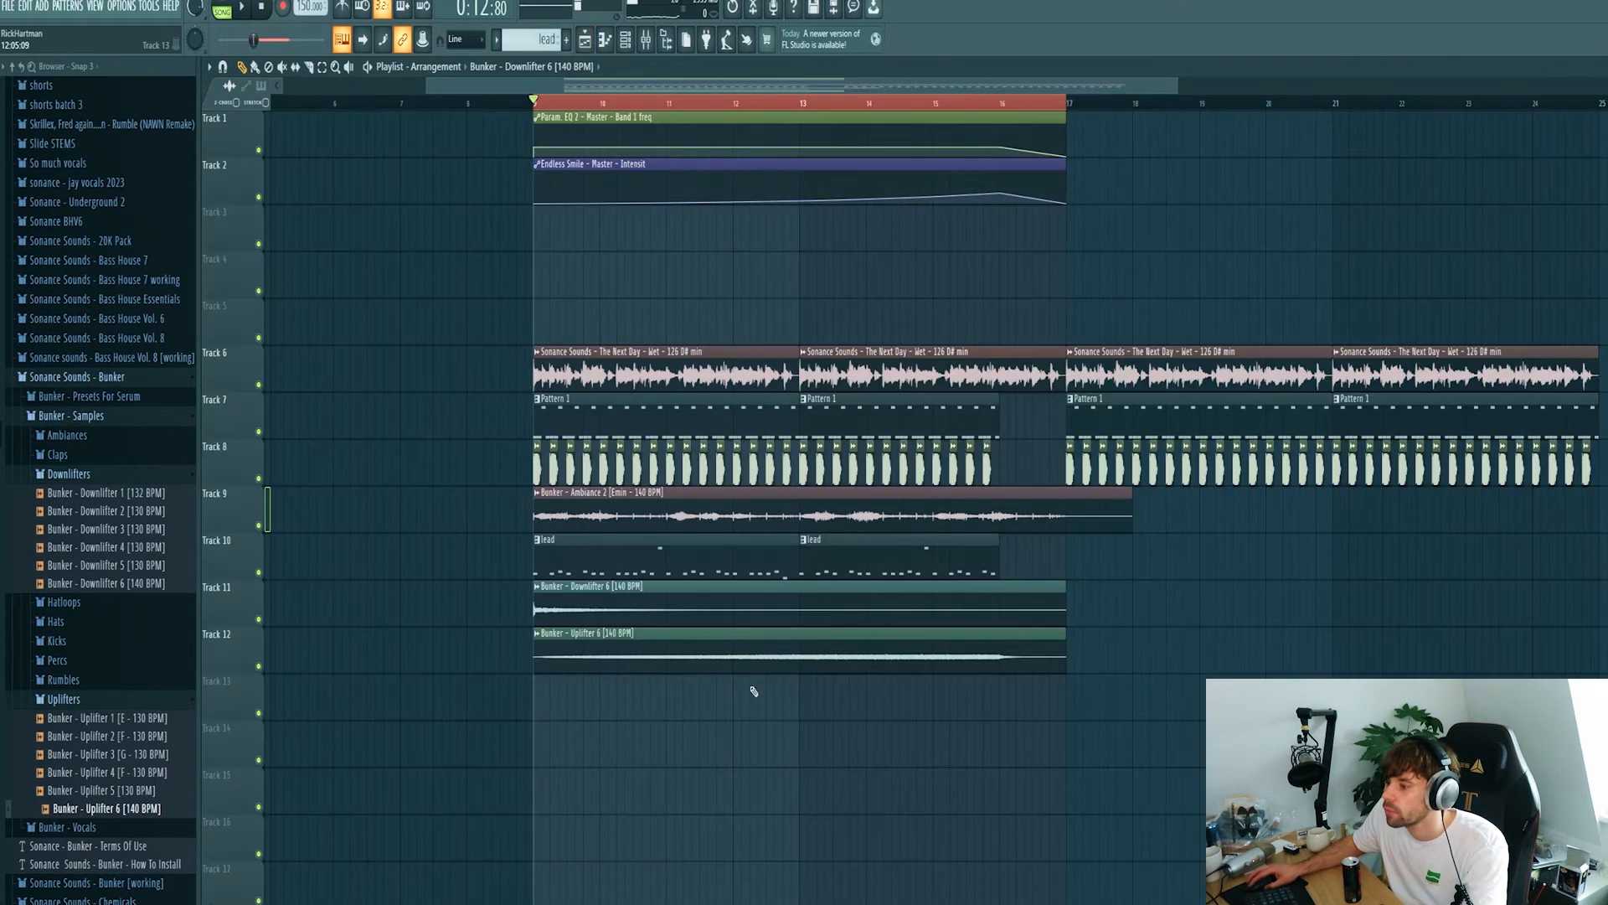
Route the Bunker - Uplifter 6 clip to mixer insert 11 and lower its volume.
double_click(753, 658)
key(F9)
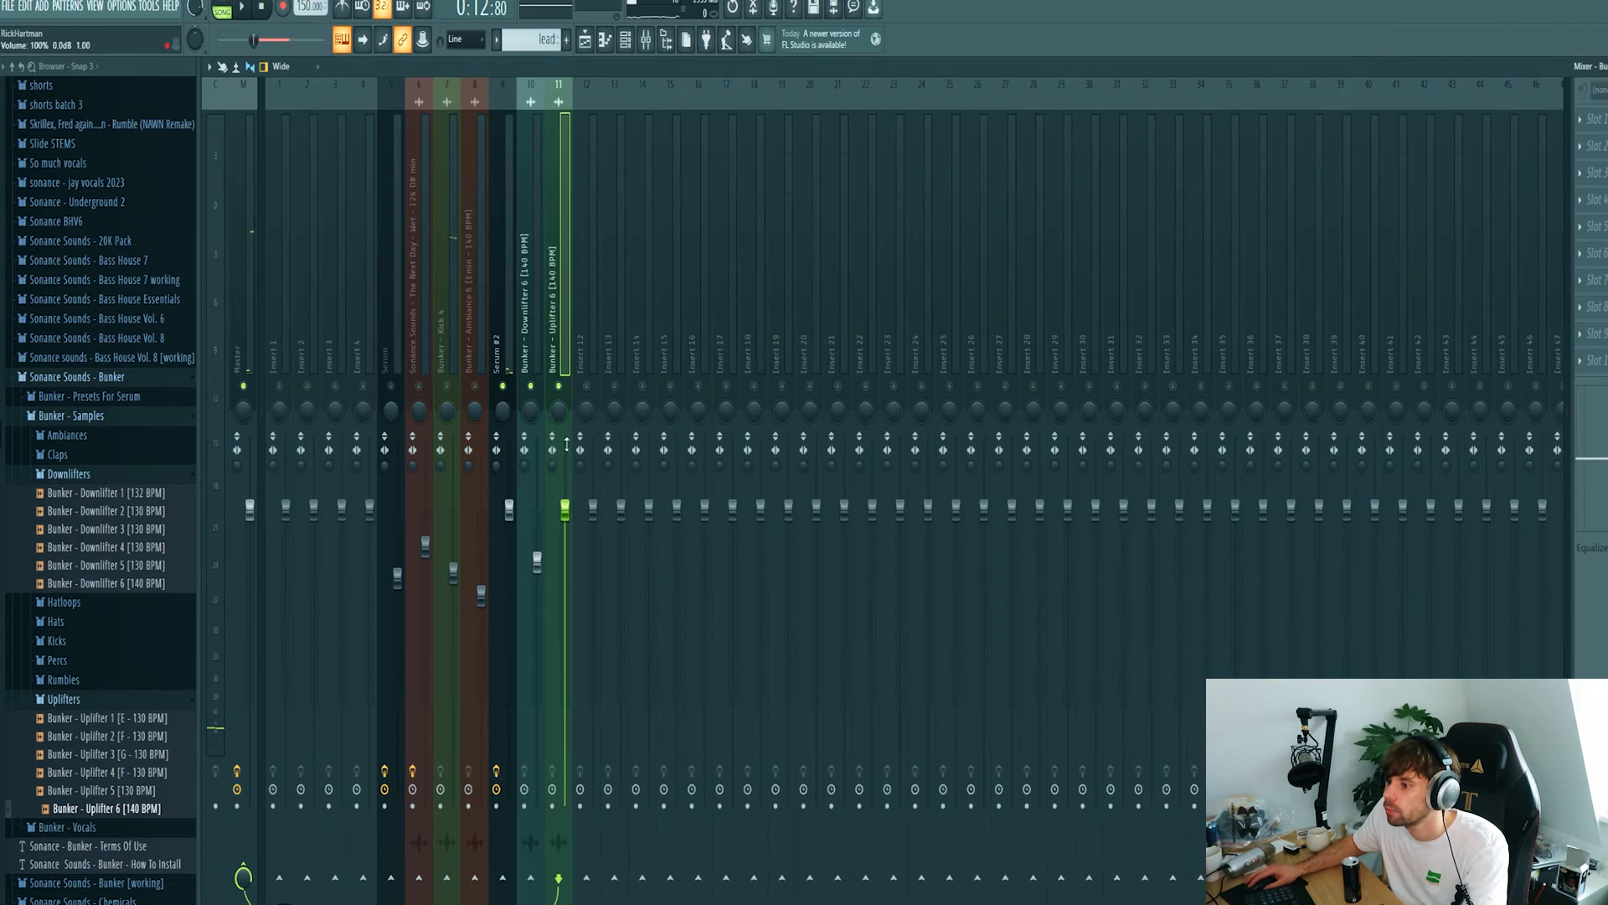
key(space)
key(F9)
key(space)
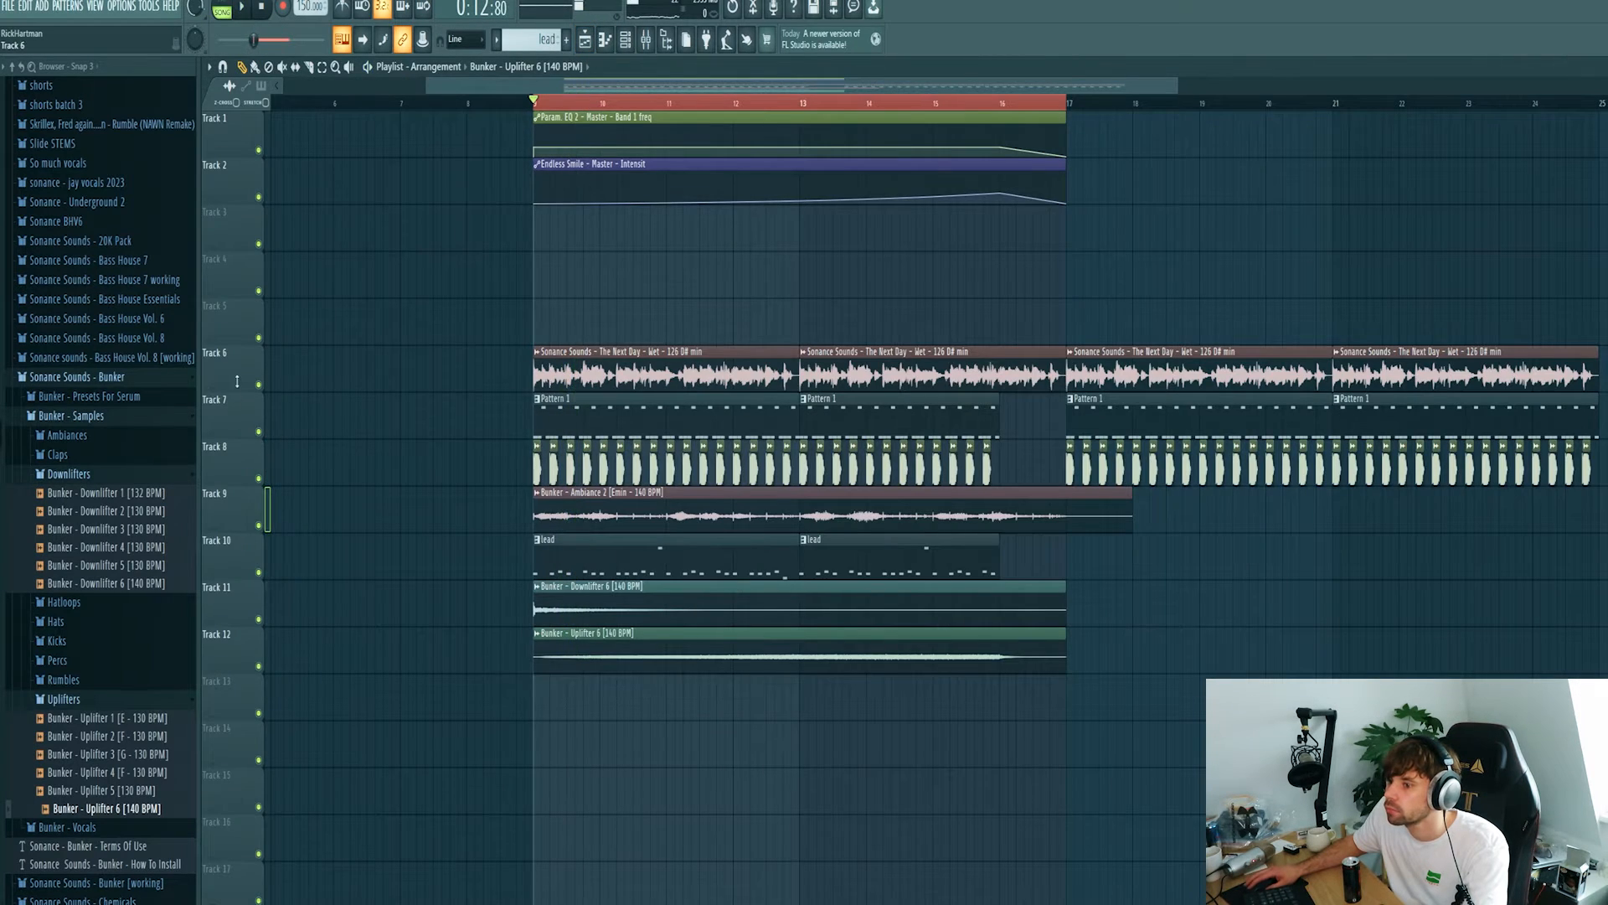
scroll(776, 712, down, 3)
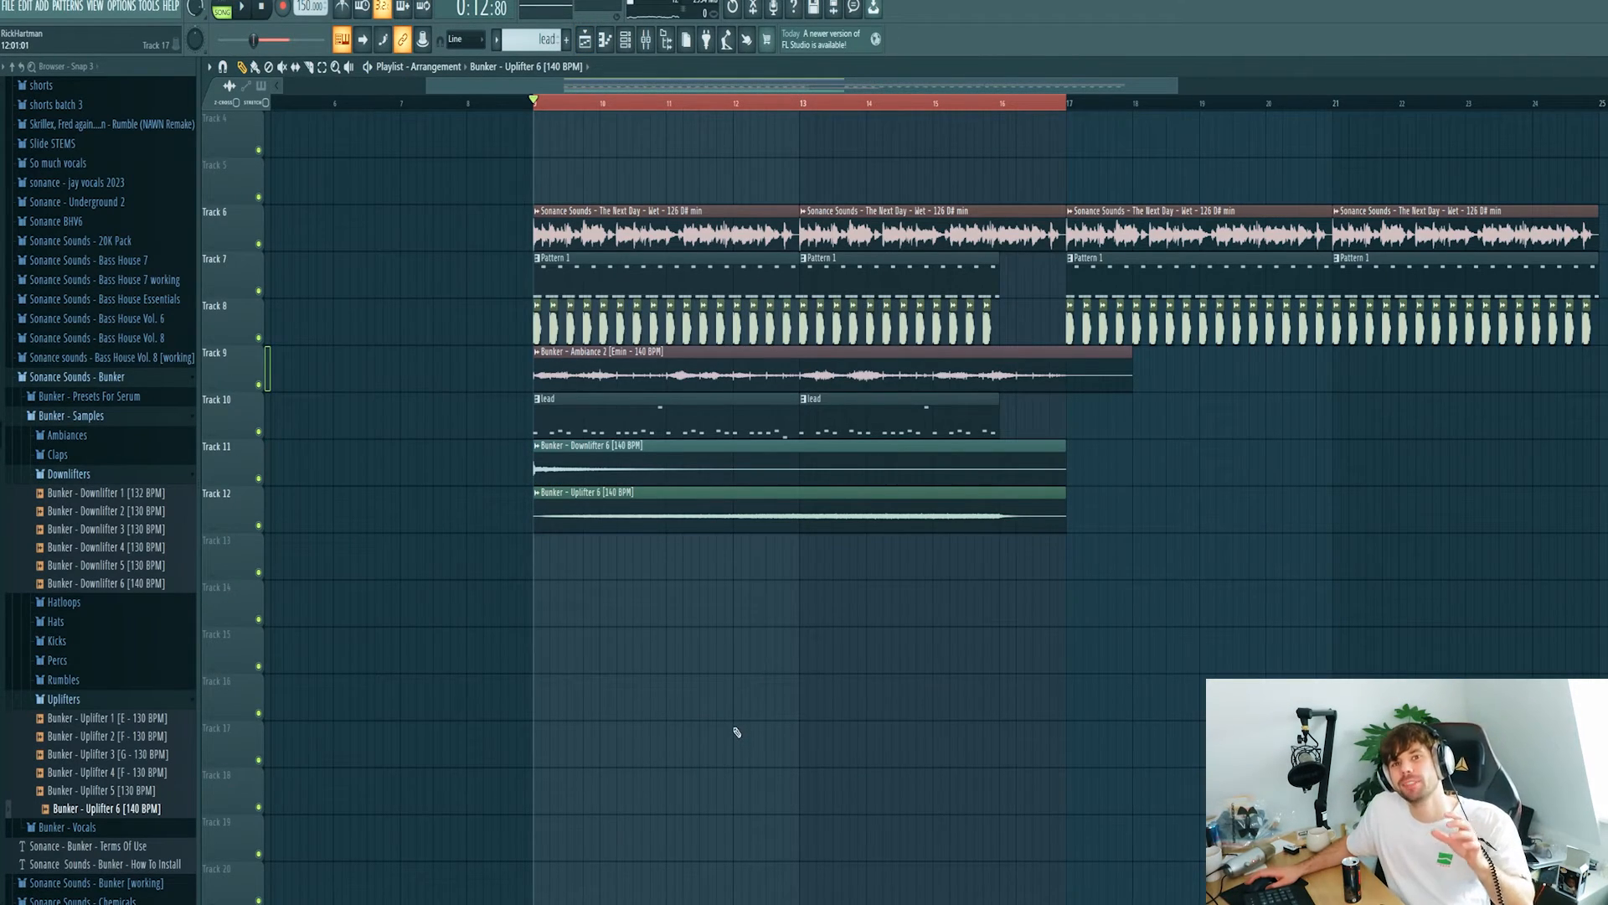
Play the full loop and turn down the downlifter and the Serum #2 lead in the mixer.
key(space)
scroll(731, 731, up, 3)
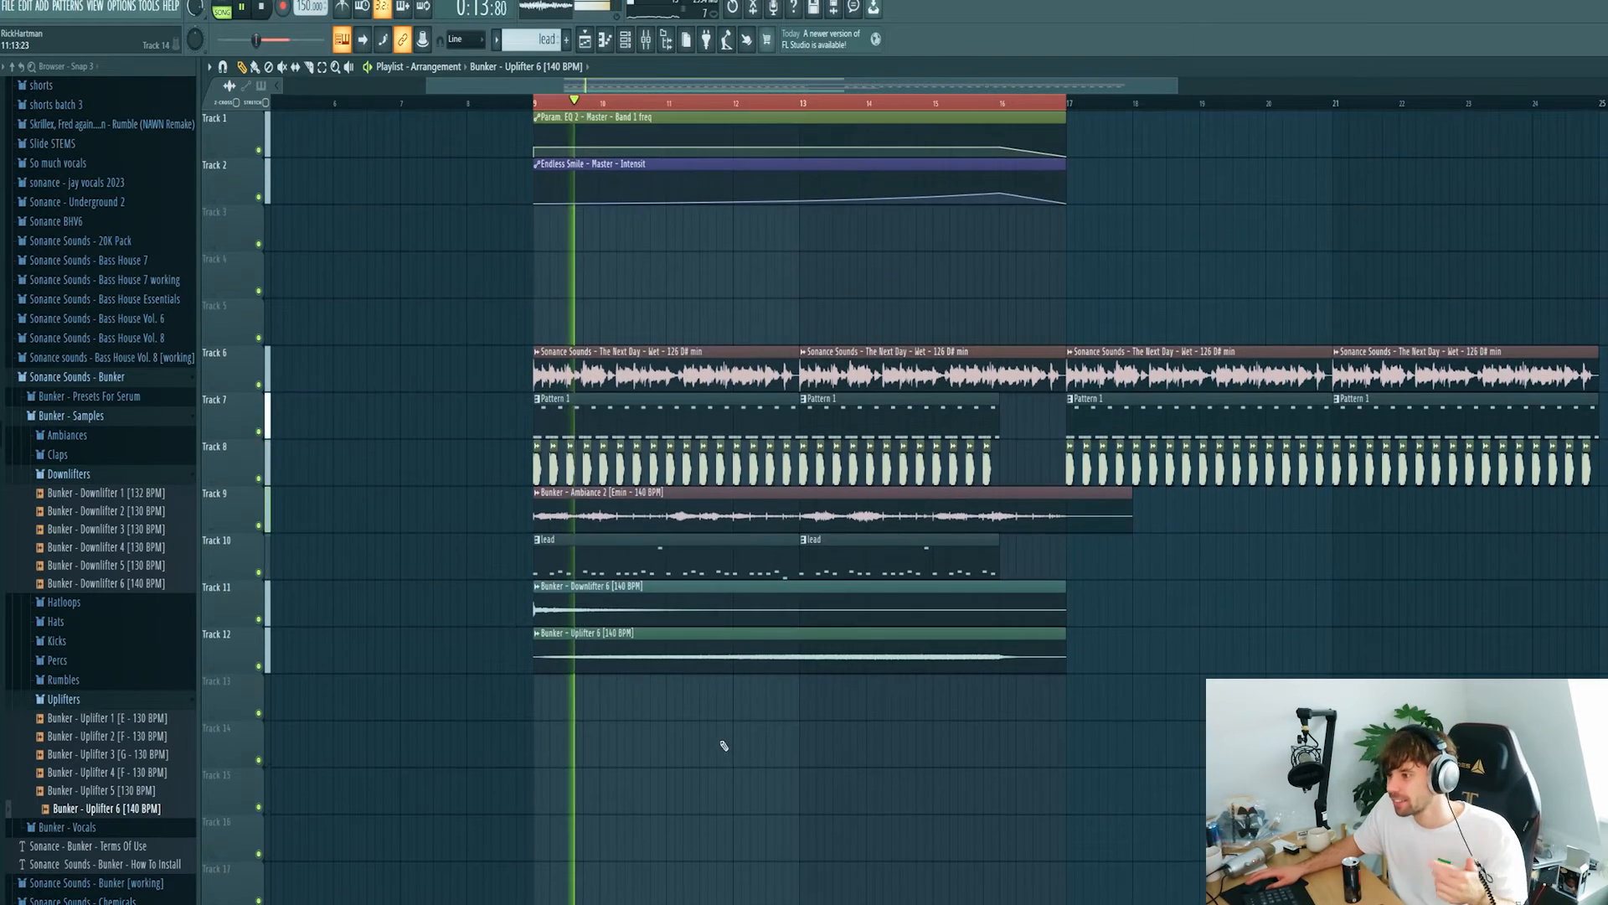
key(F9)
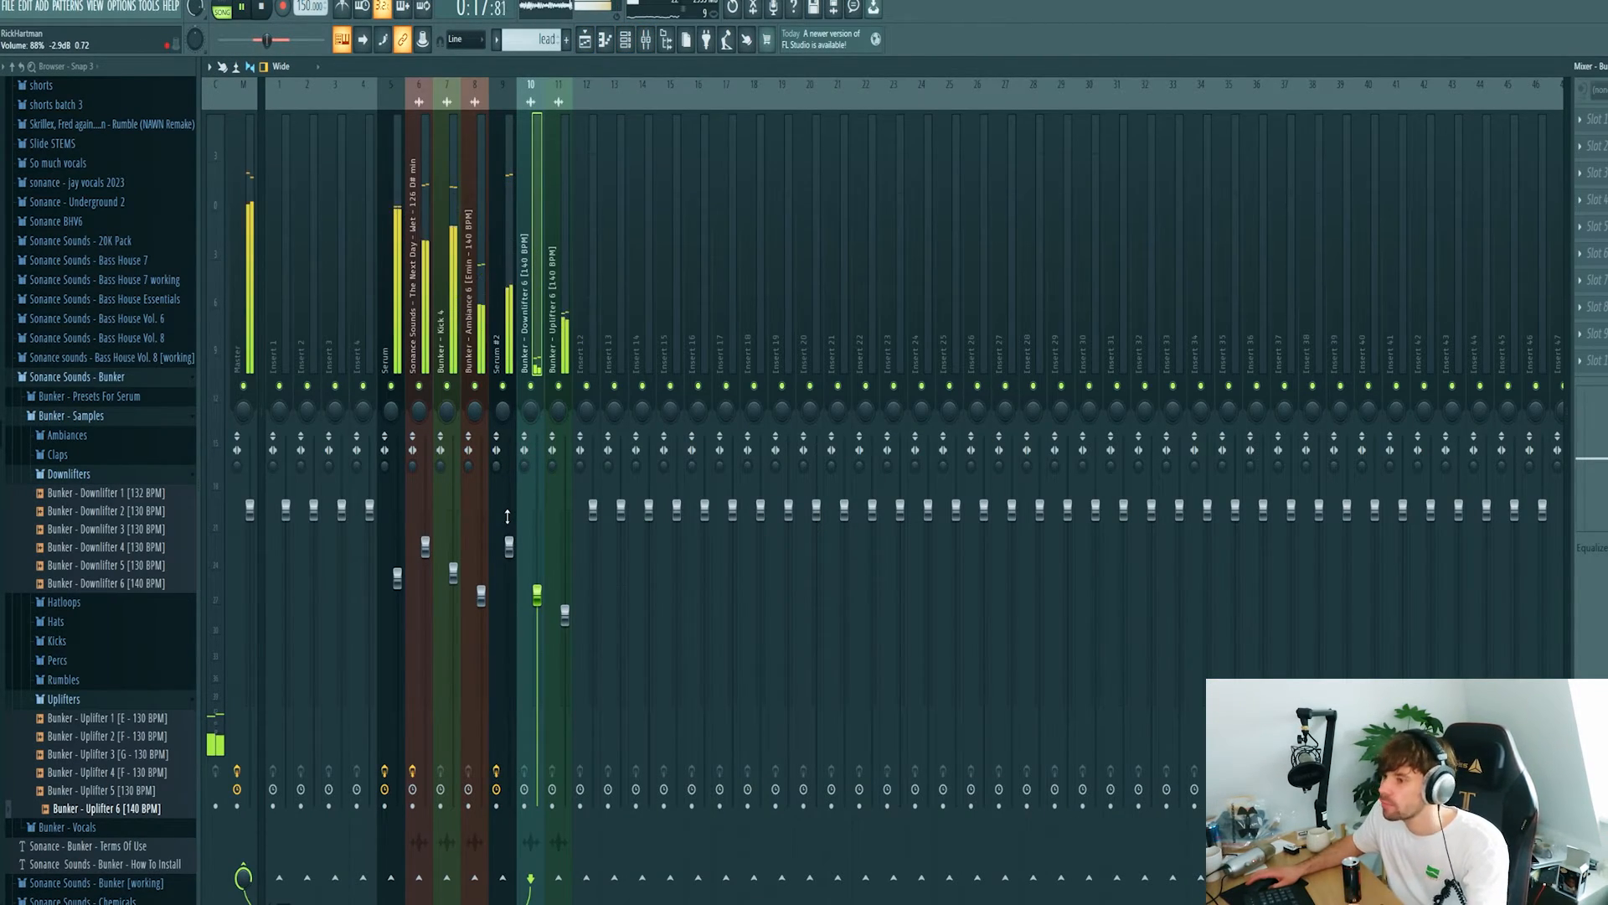
click(587, 44)
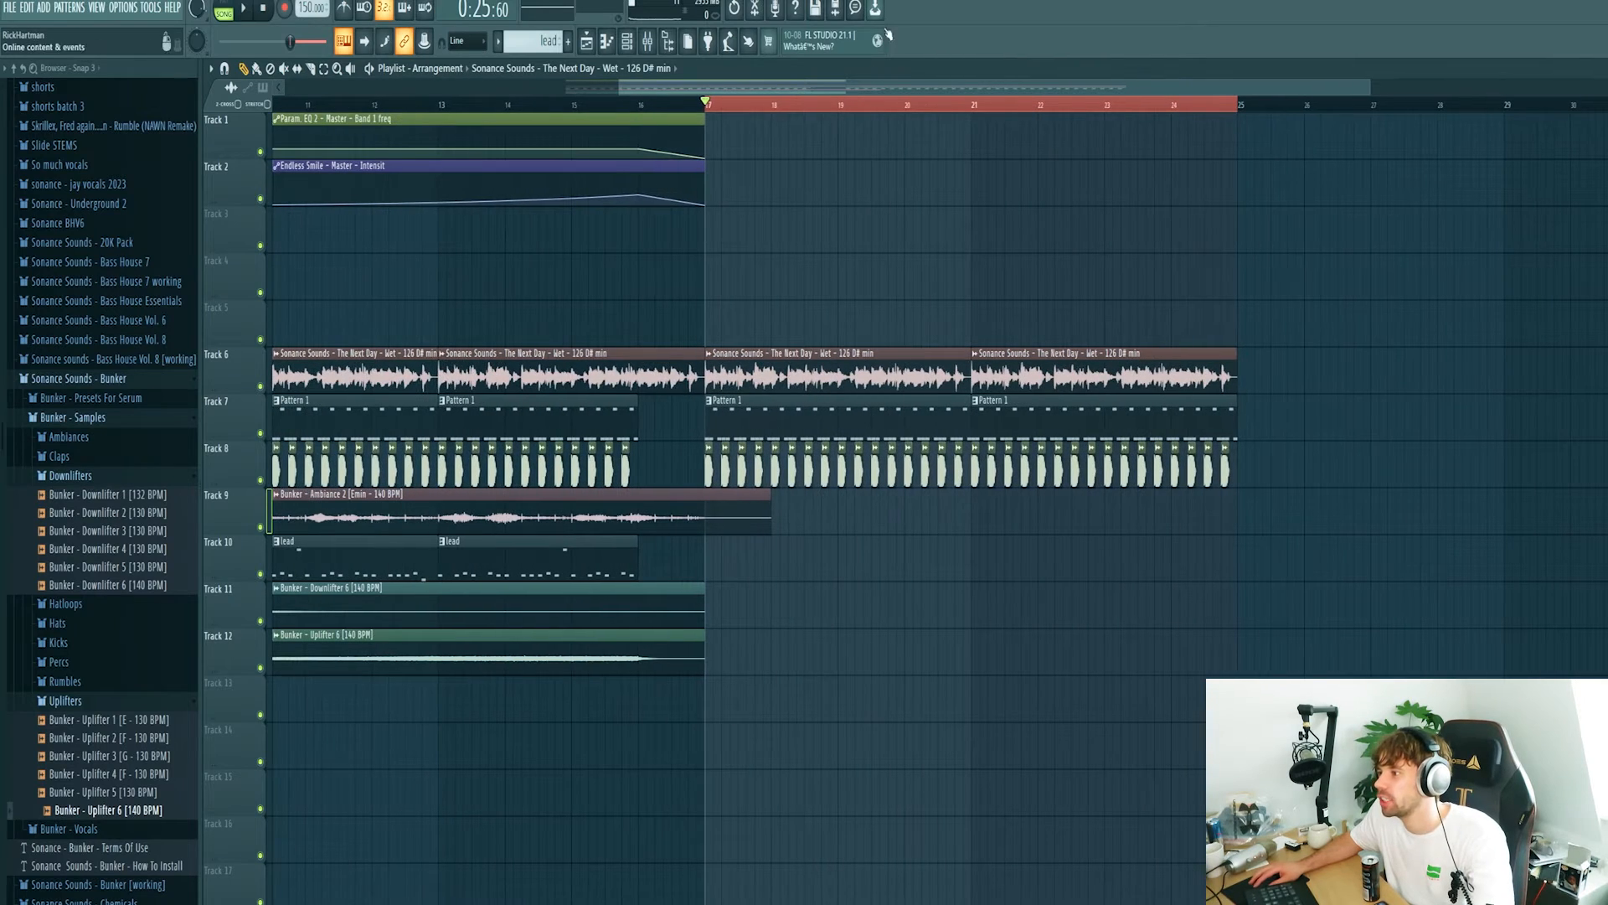
Add another Serum channel and load the Wub - Again preset from the Sonance Sounds - Bunker bank.
key(F6)
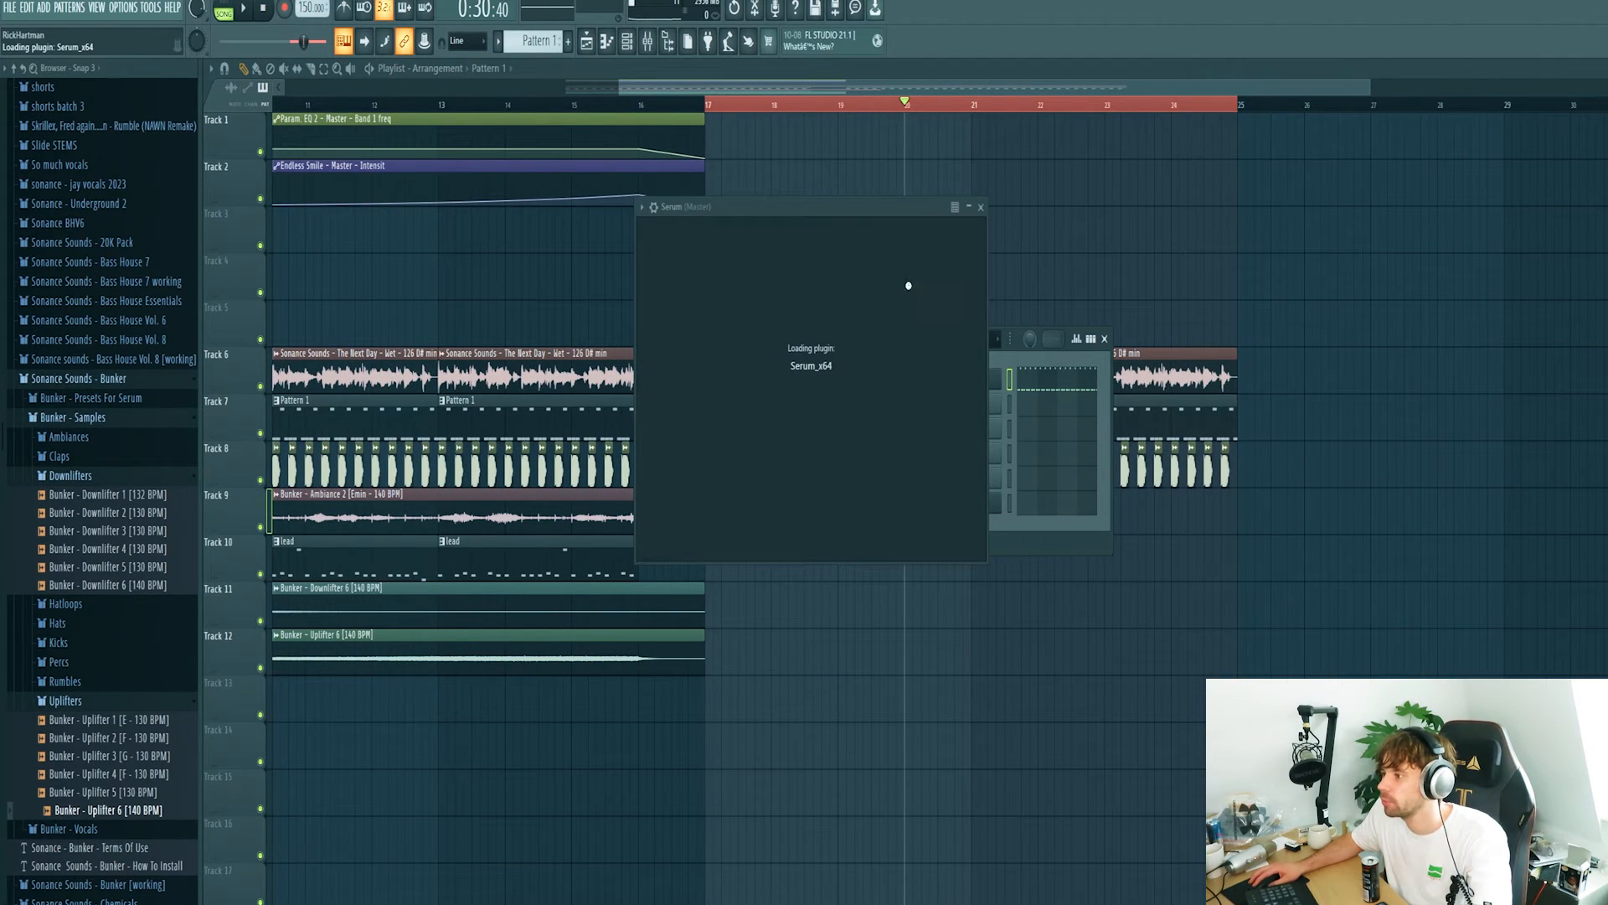
click(953, 231)
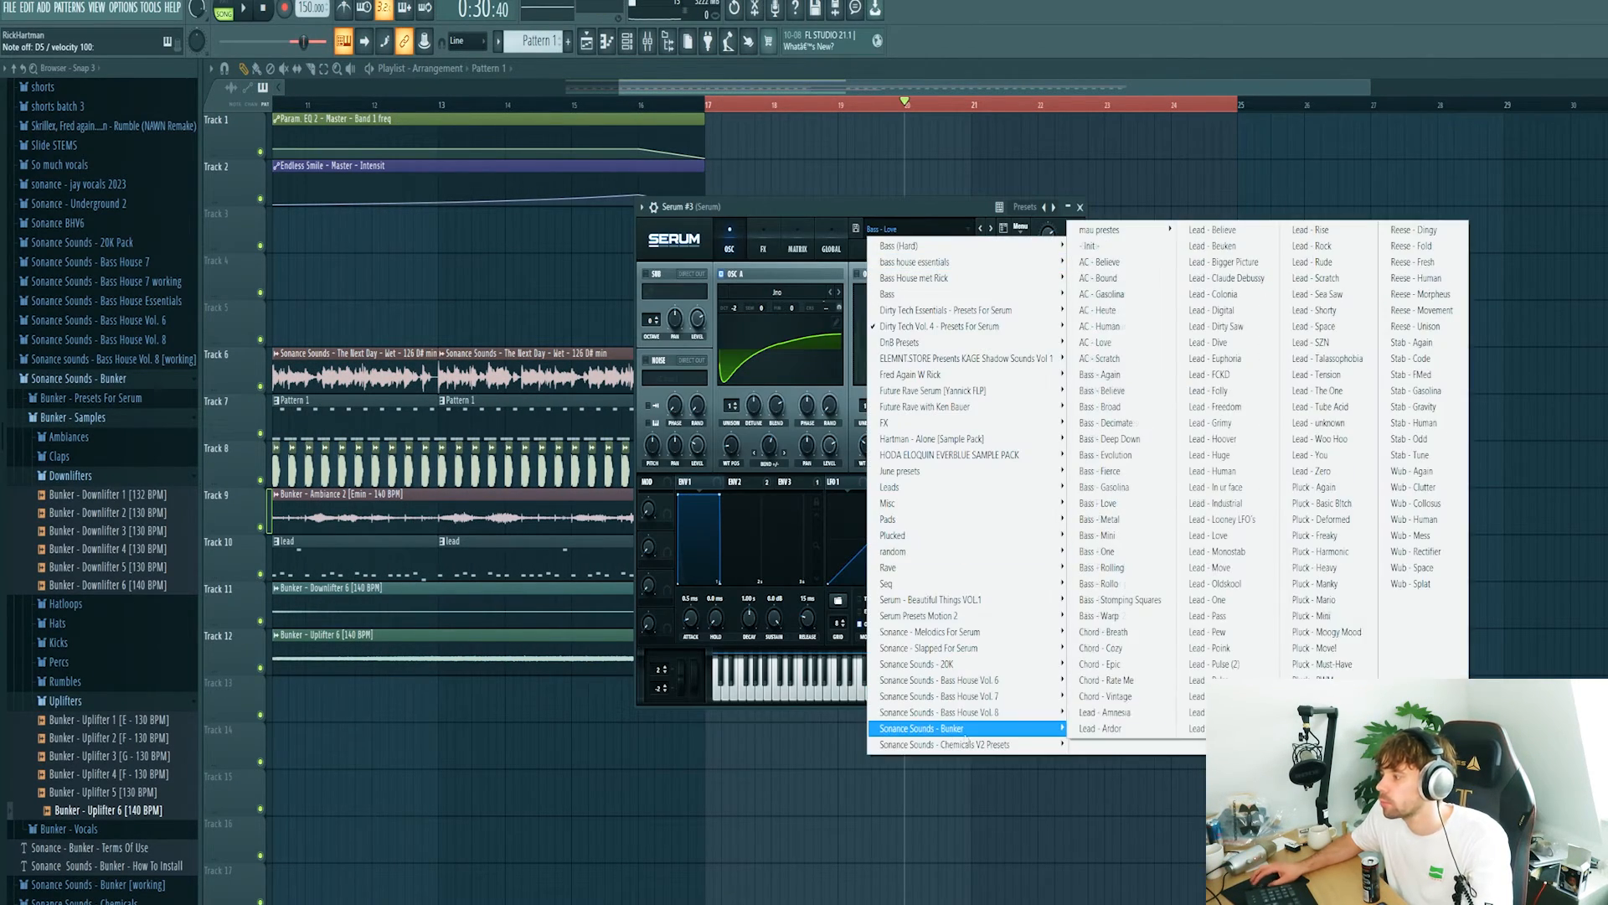
click(1187, 429)
click(991, 230)
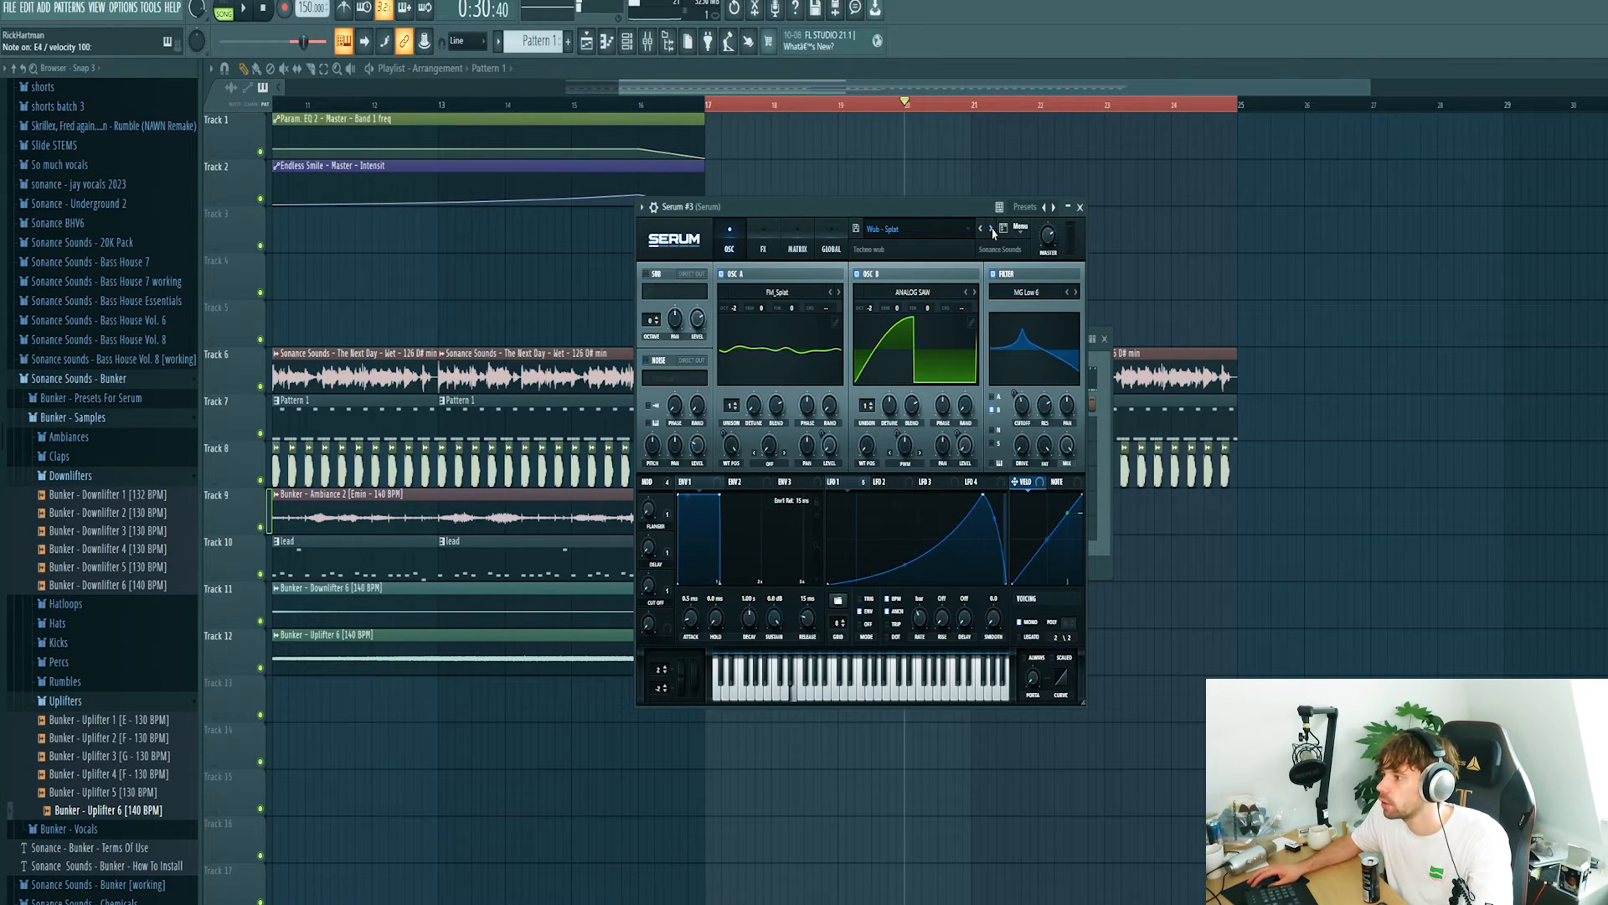
click(981, 230)
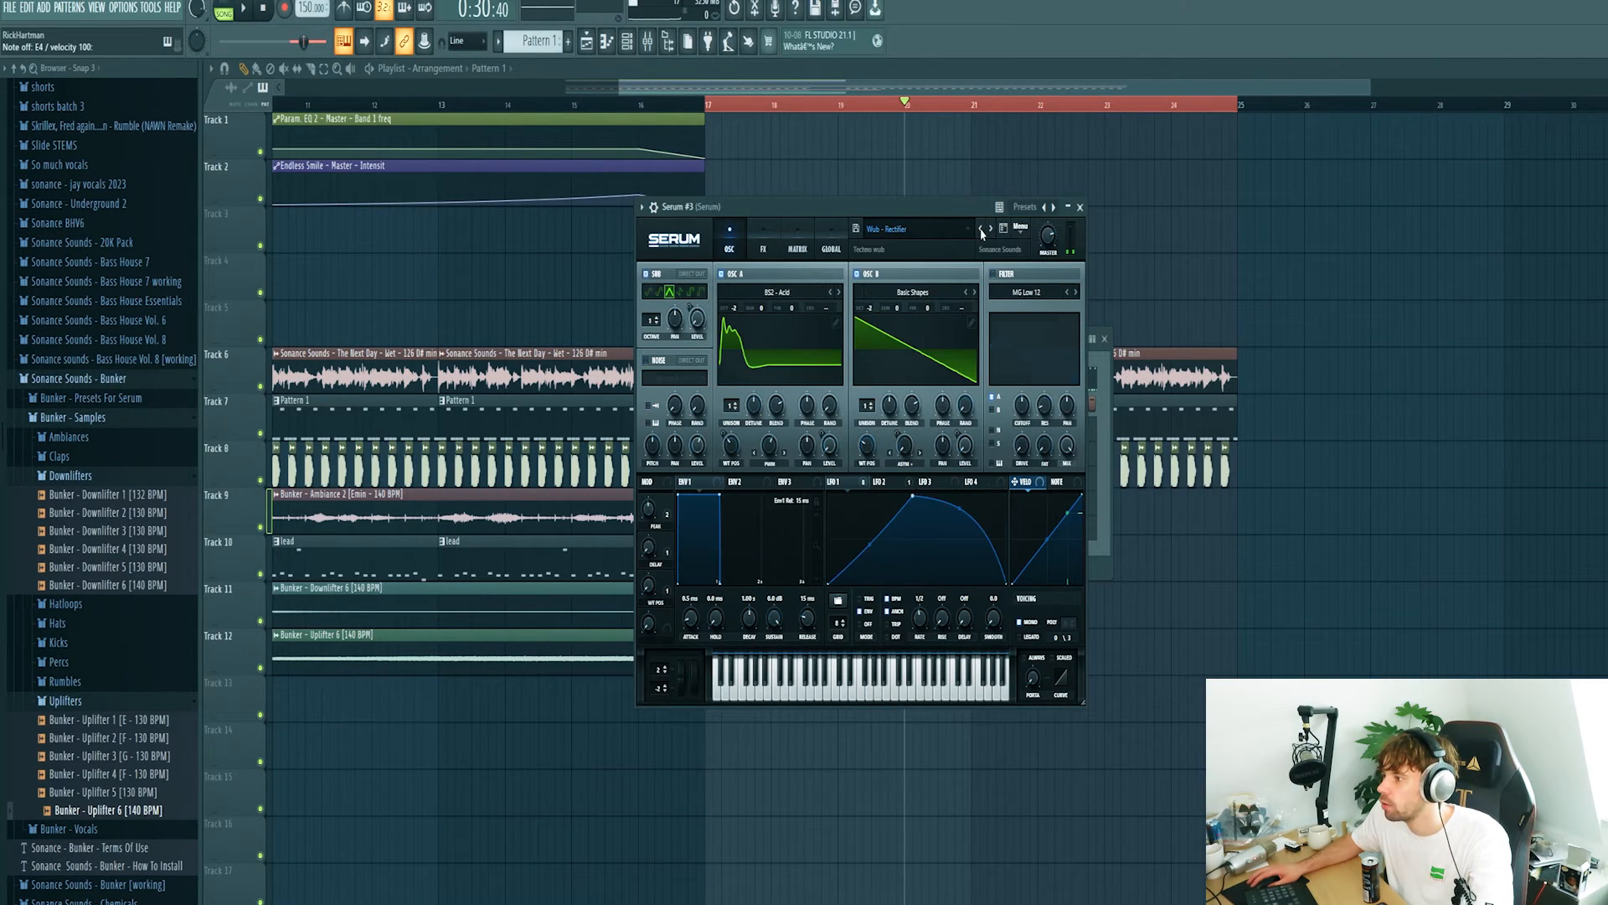
click(981, 232)
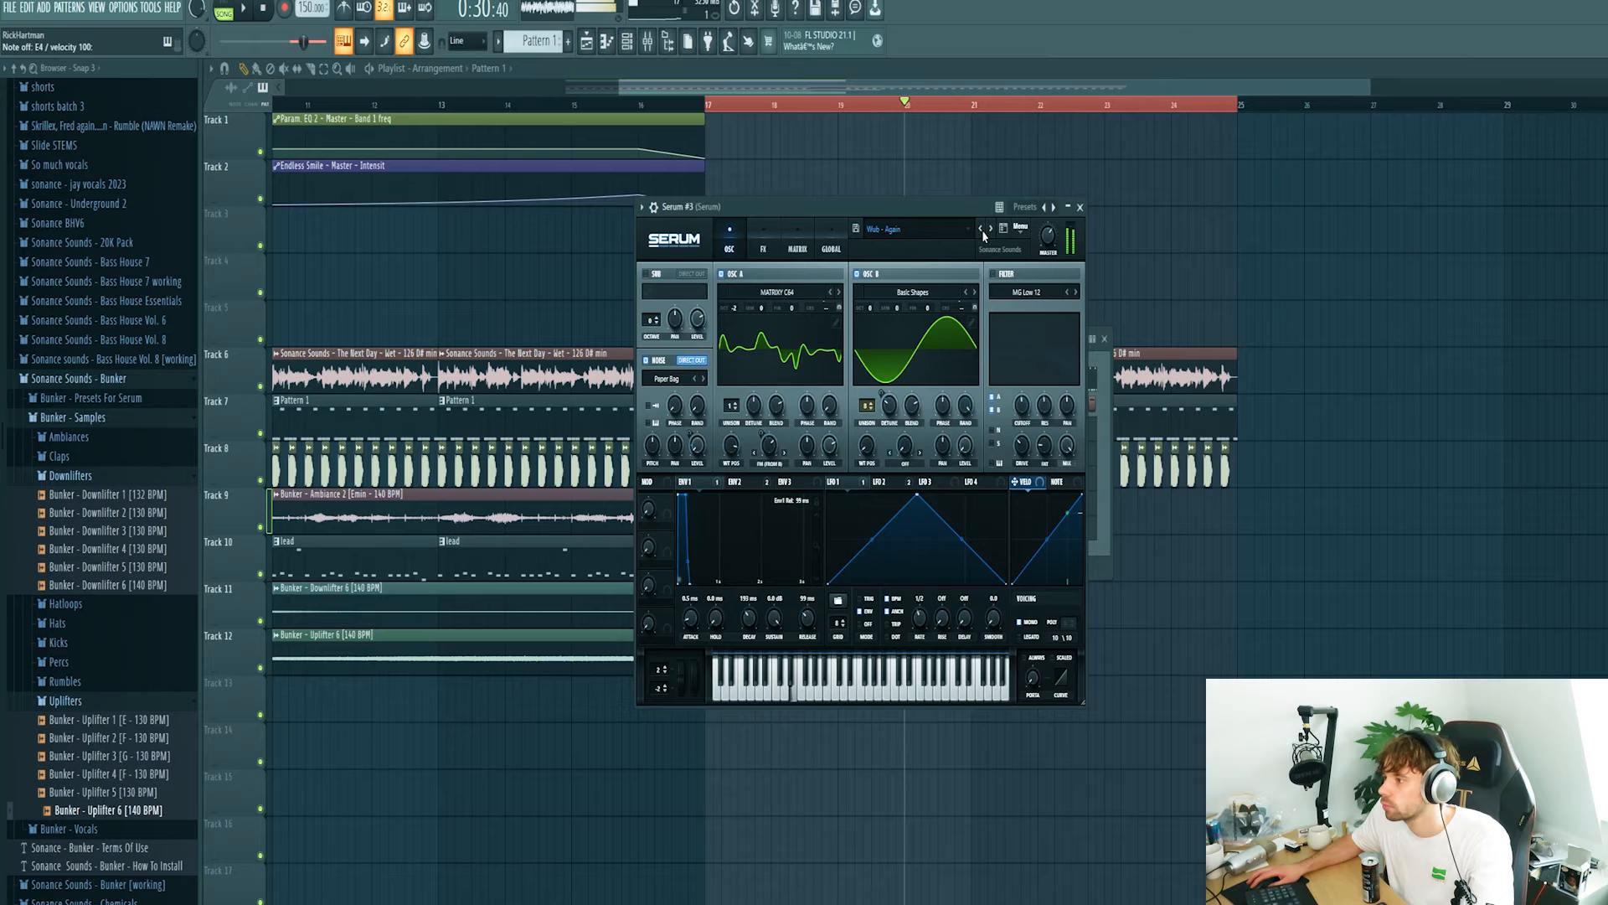
click(1080, 207)
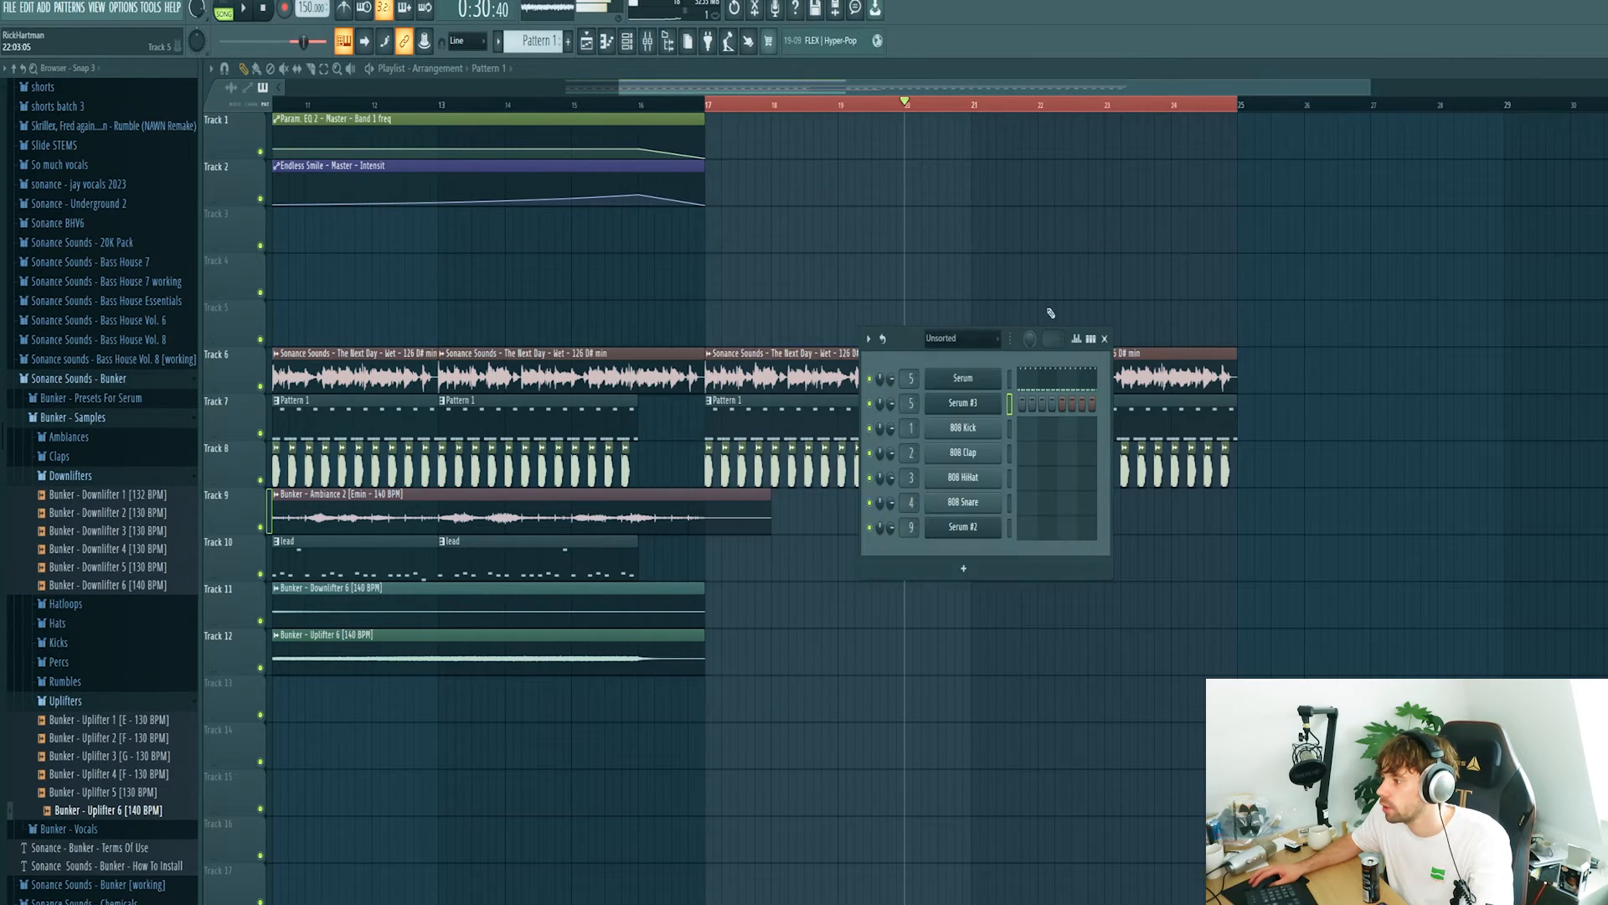
Create Pattern 3 and draw one E4 note on the last beat of bar 1 for Serum #3.
click(571, 42)
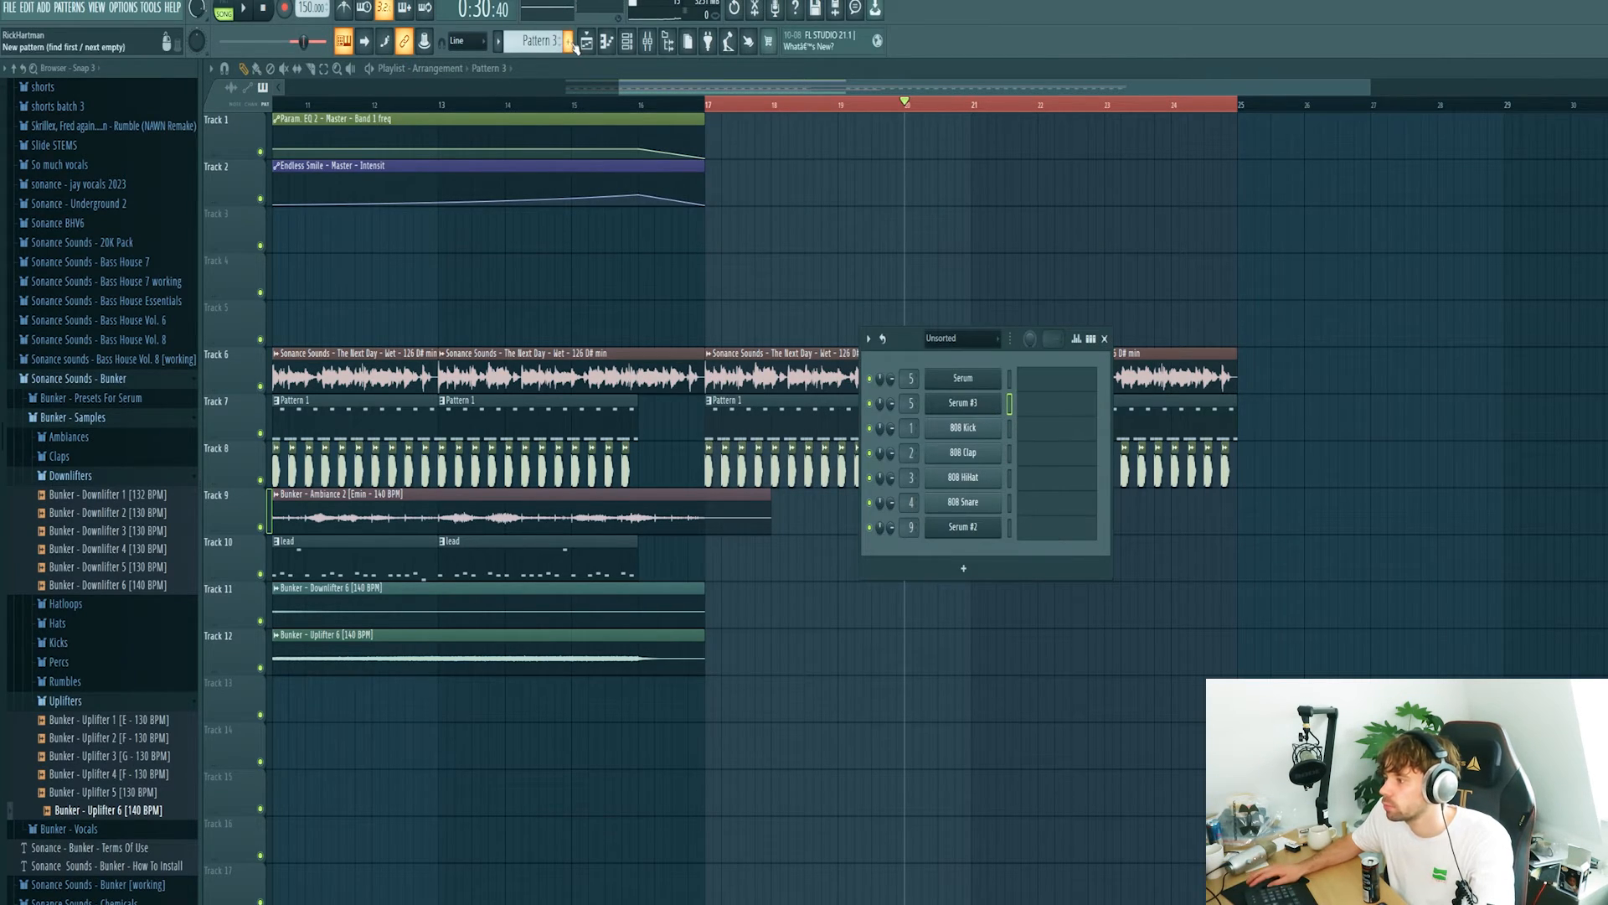
click(1039, 403)
drag(255, 465, 85, 469)
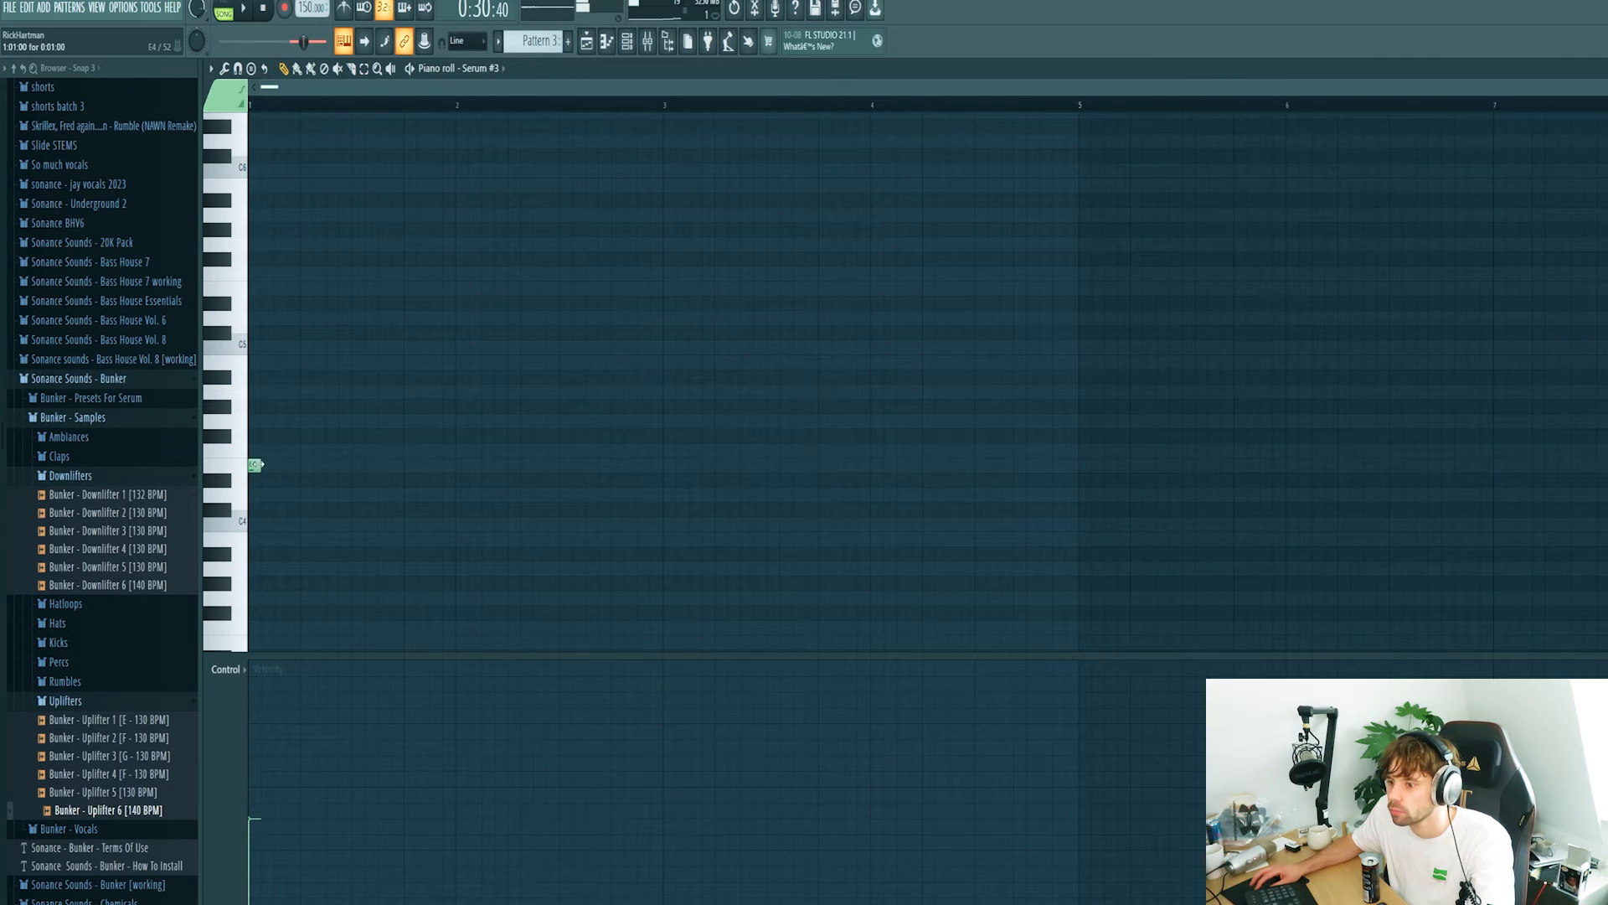
drag(279, 467, 424, 478)
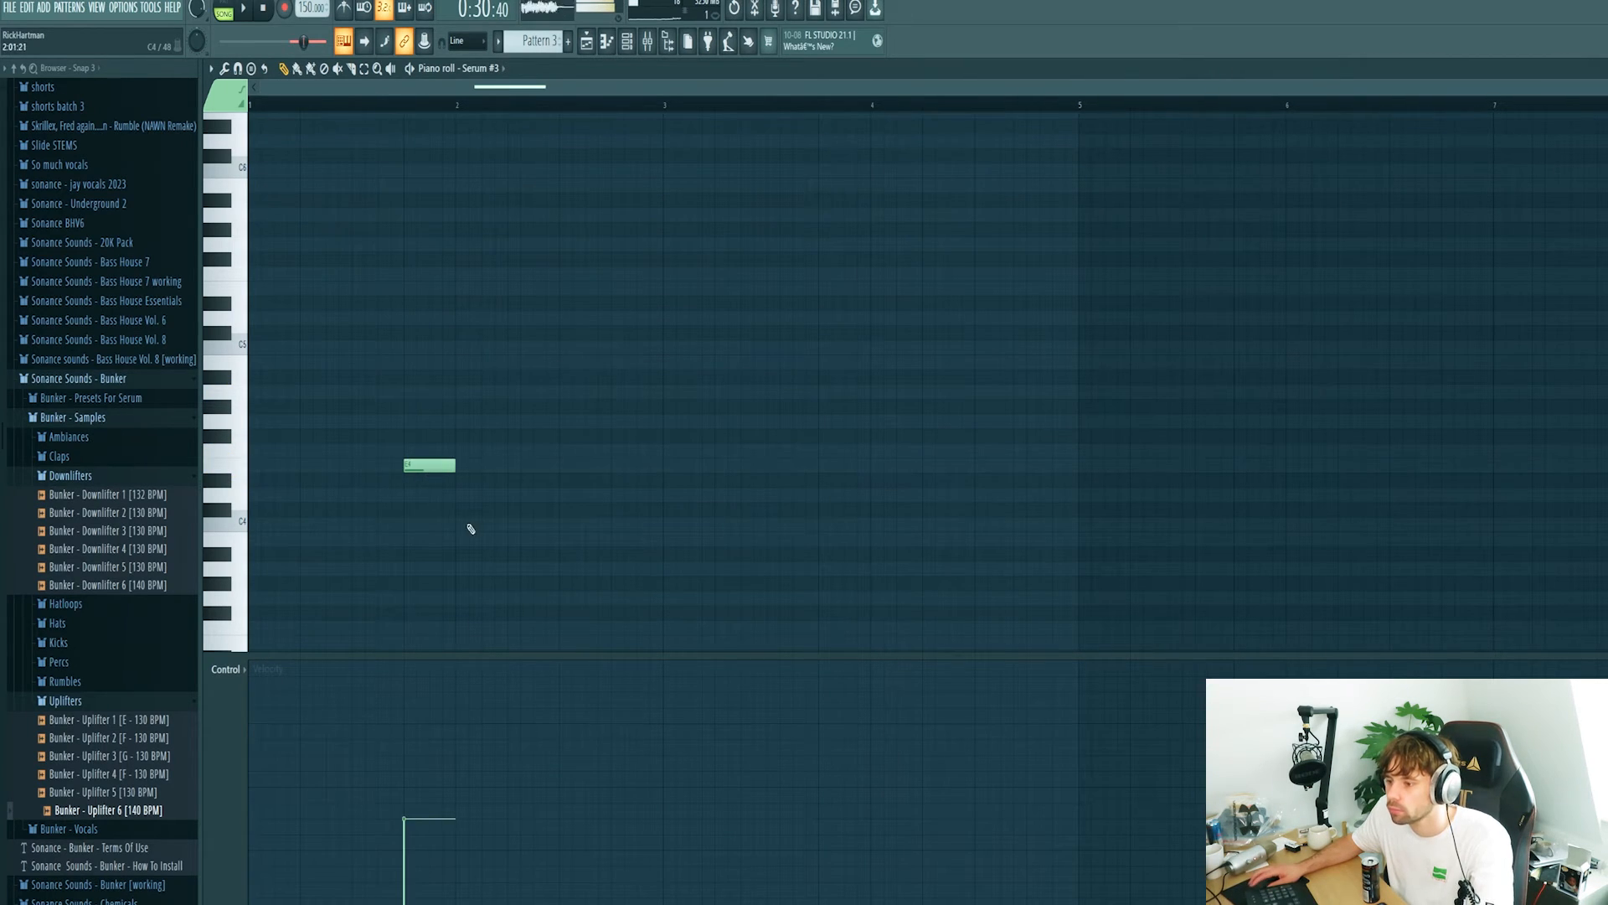
Copy the Serum mixer track state from insert 5 to Serum #3's insert 12.
key(F7)
key(F9)
right_click(394, 215)
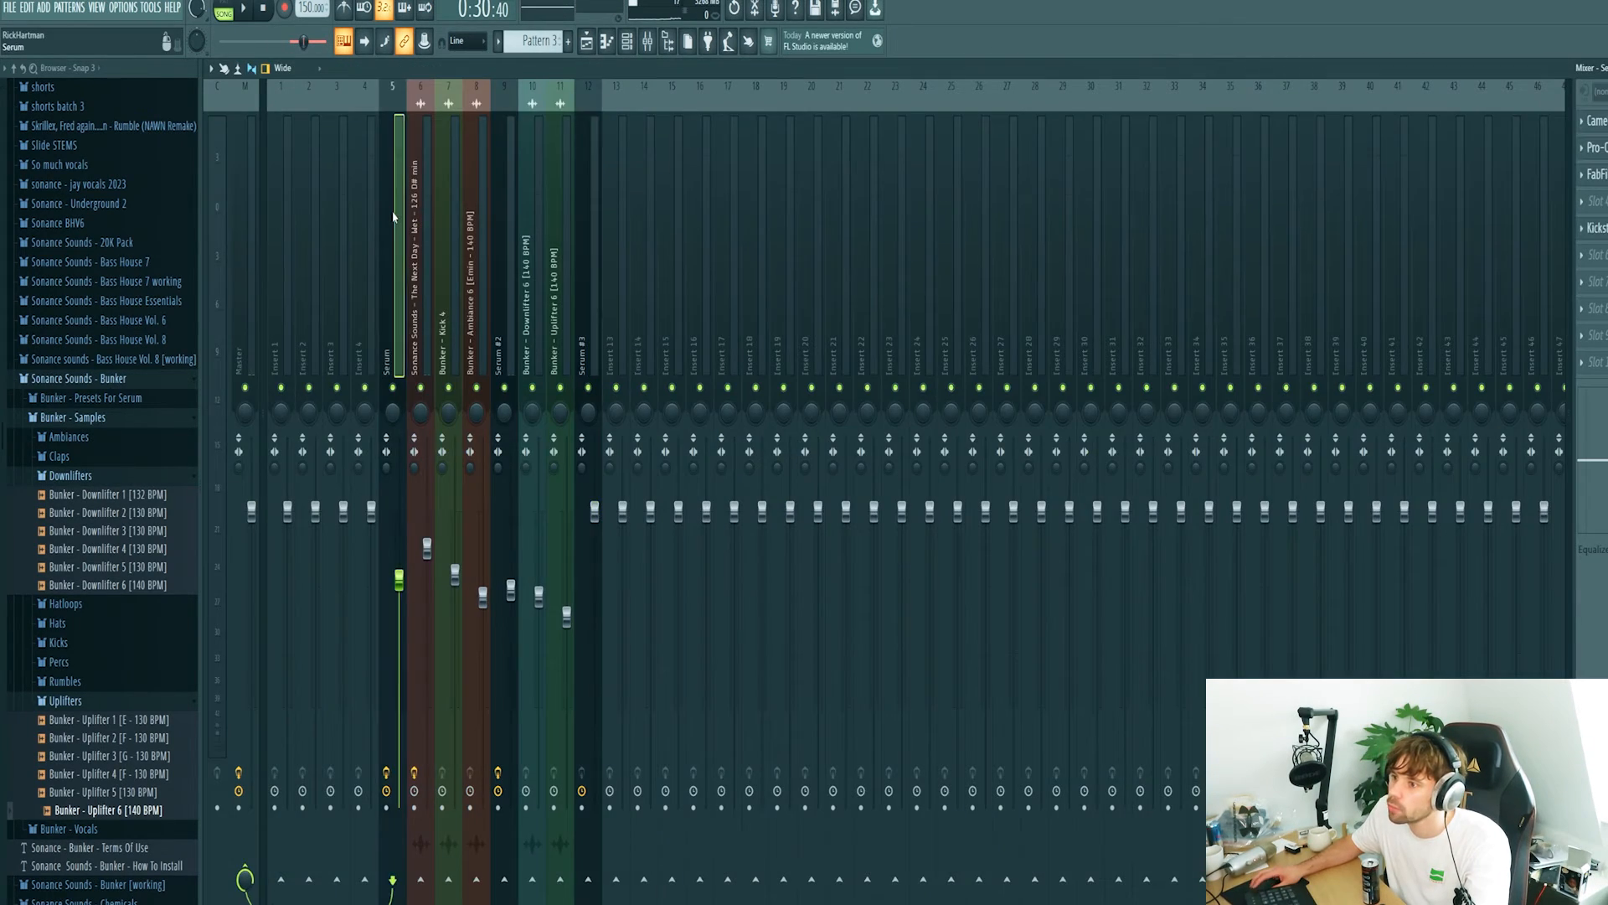
mouse_move(452, 179)
click(573, 206)
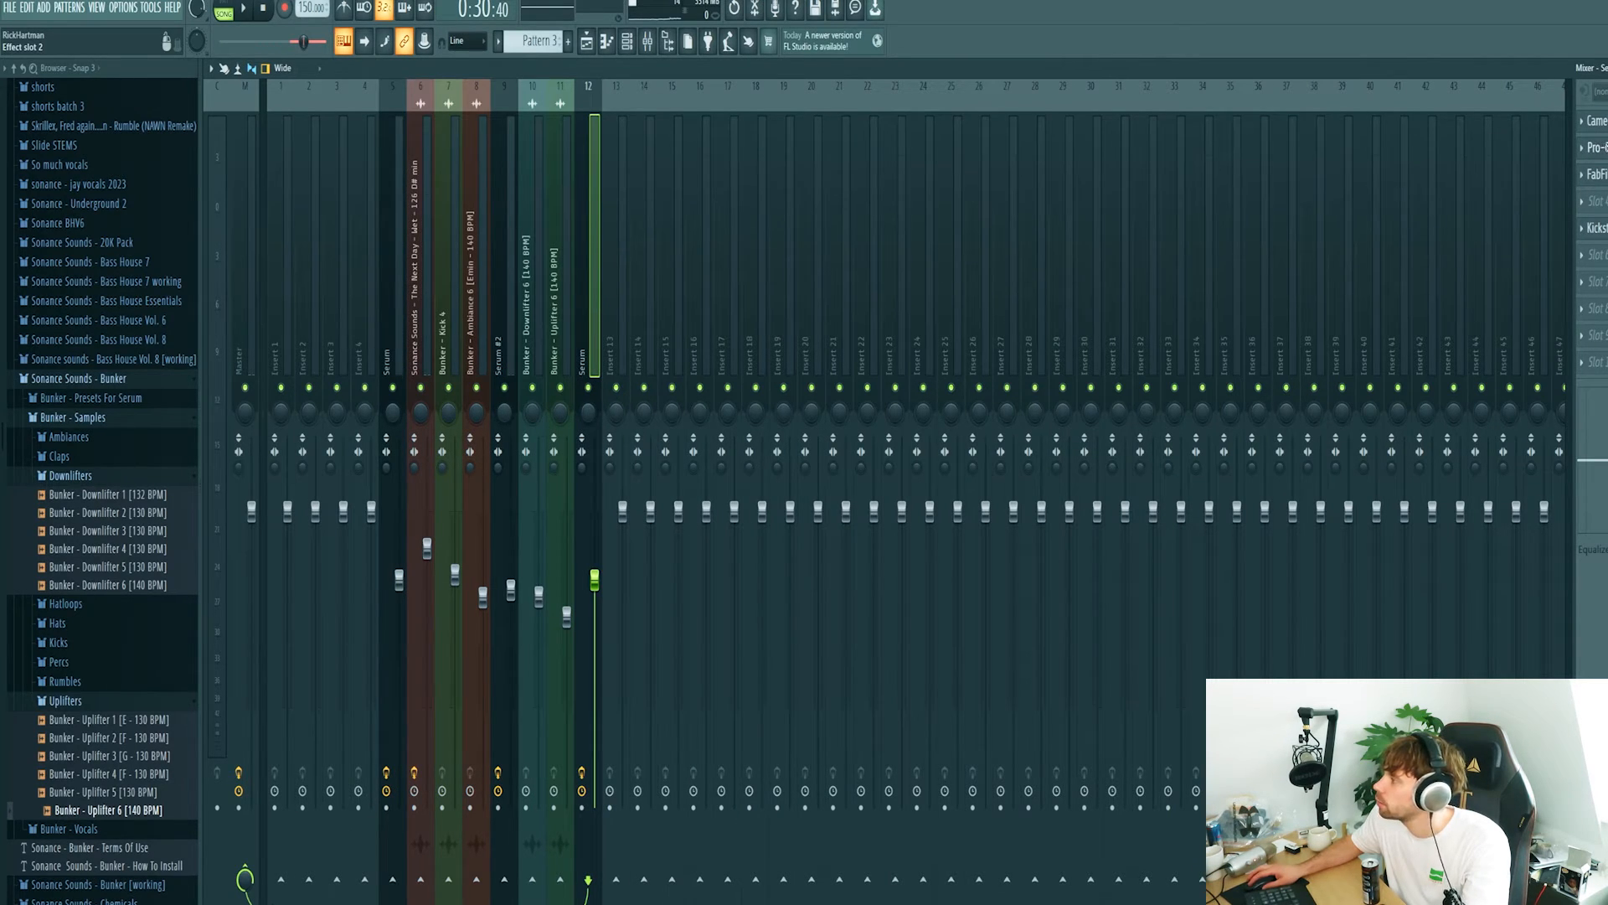
Add a low-cut band with a raised cutoff to insert 12's Pro-Q 3, and place Pattern 3 on Track 5 at bars 20 and 24.
click(1591, 173)
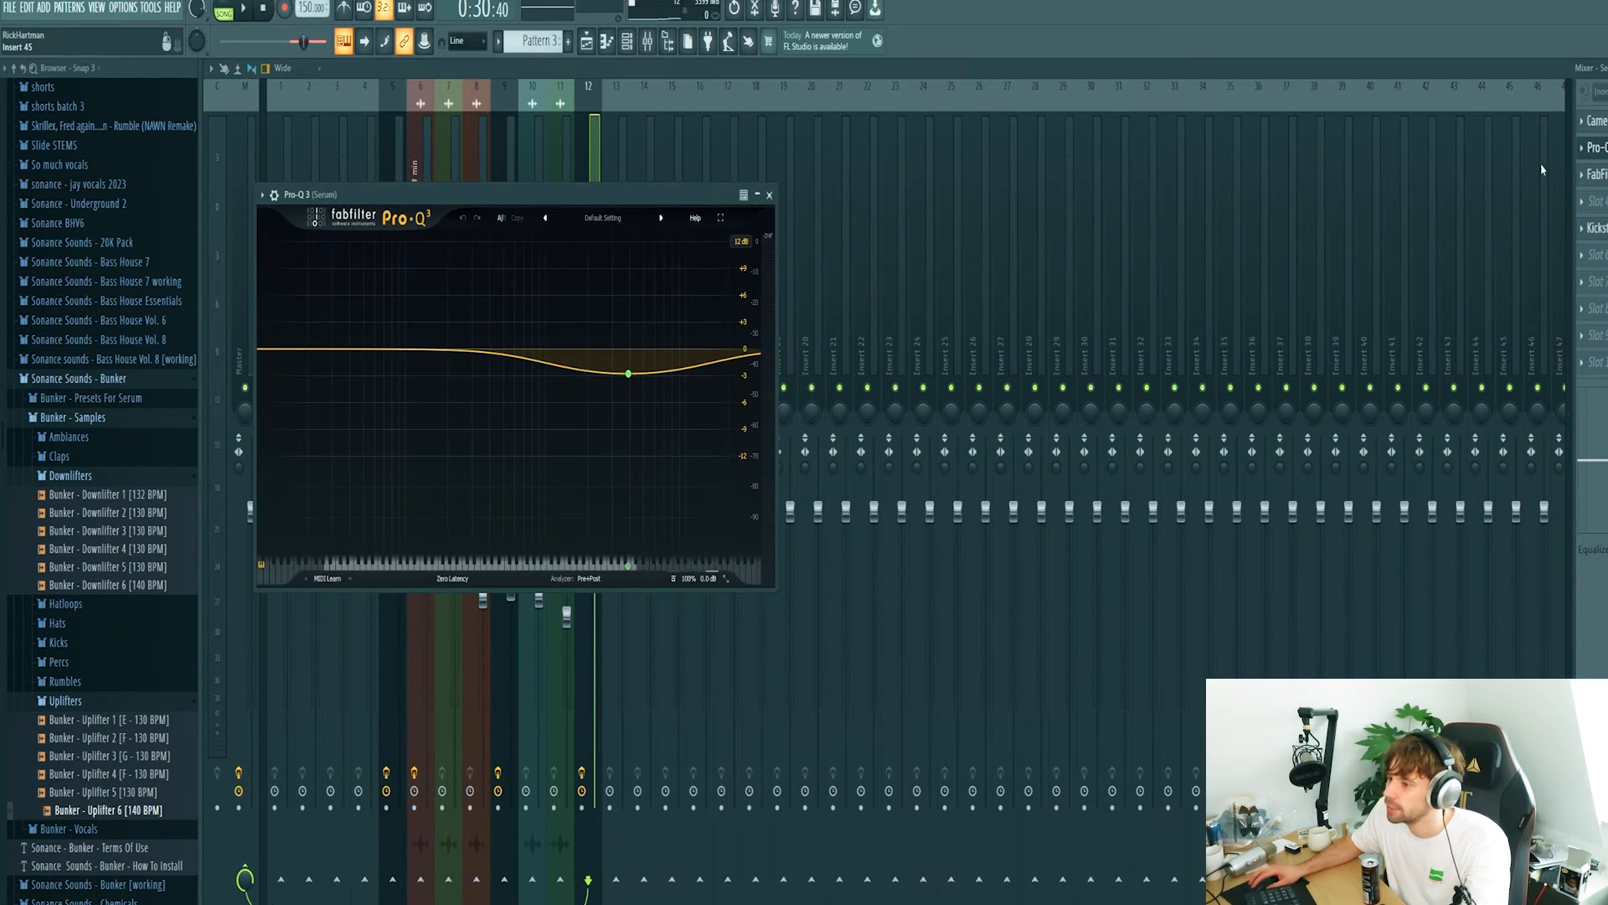
click(394, 350)
right_click(393, 349)
mouse_move(436, 417)
click(529, 450)
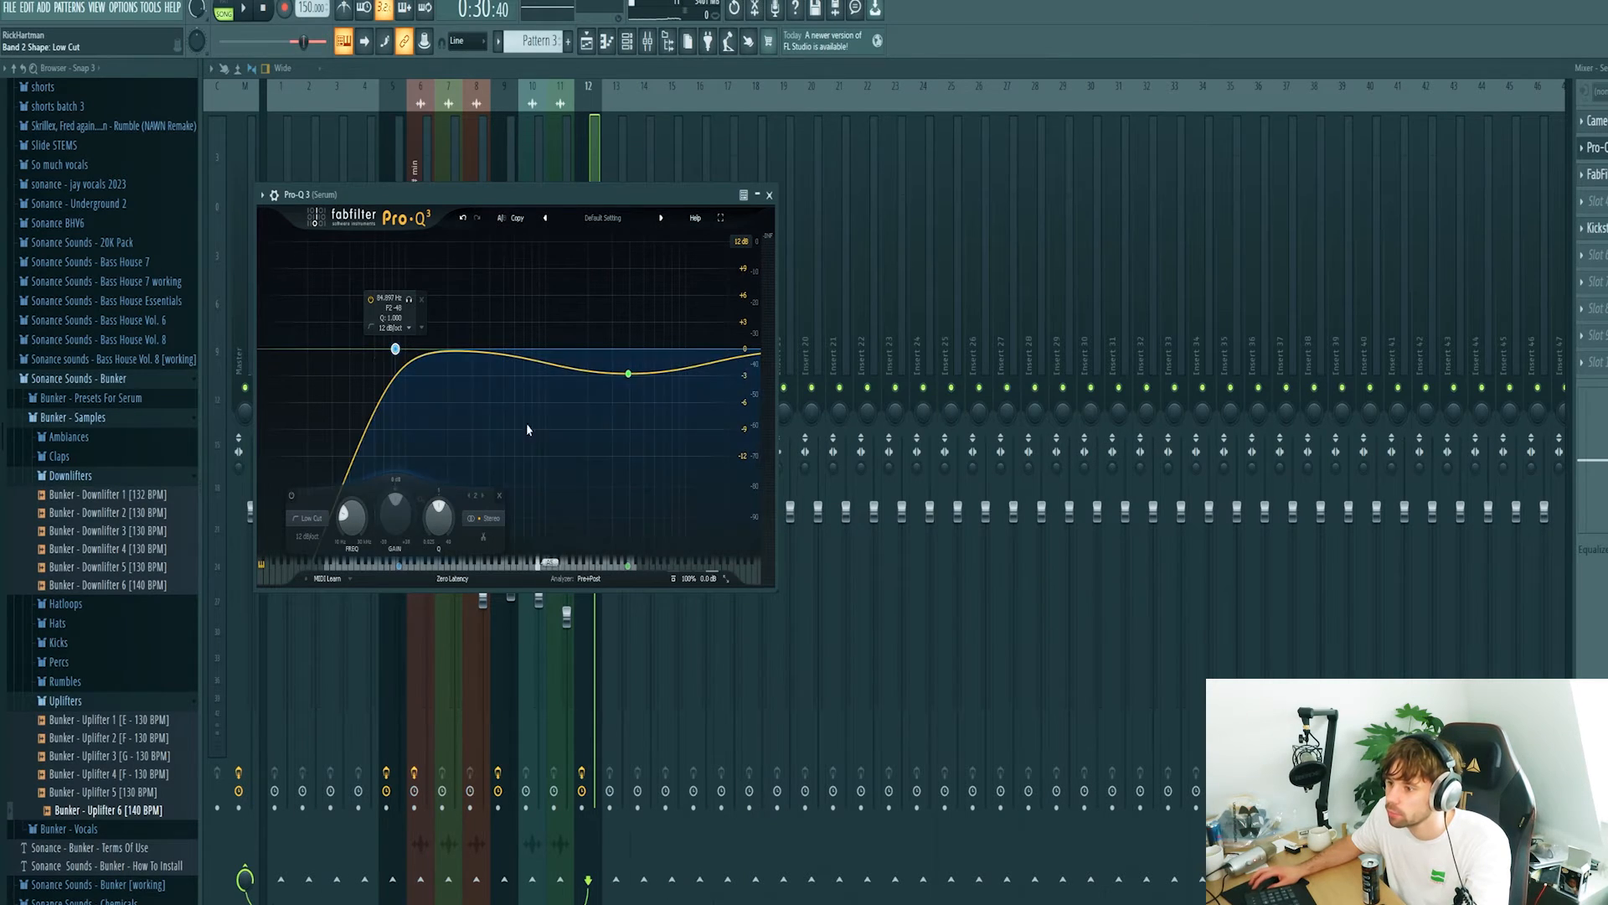
drag(395, 349, 433, 349)
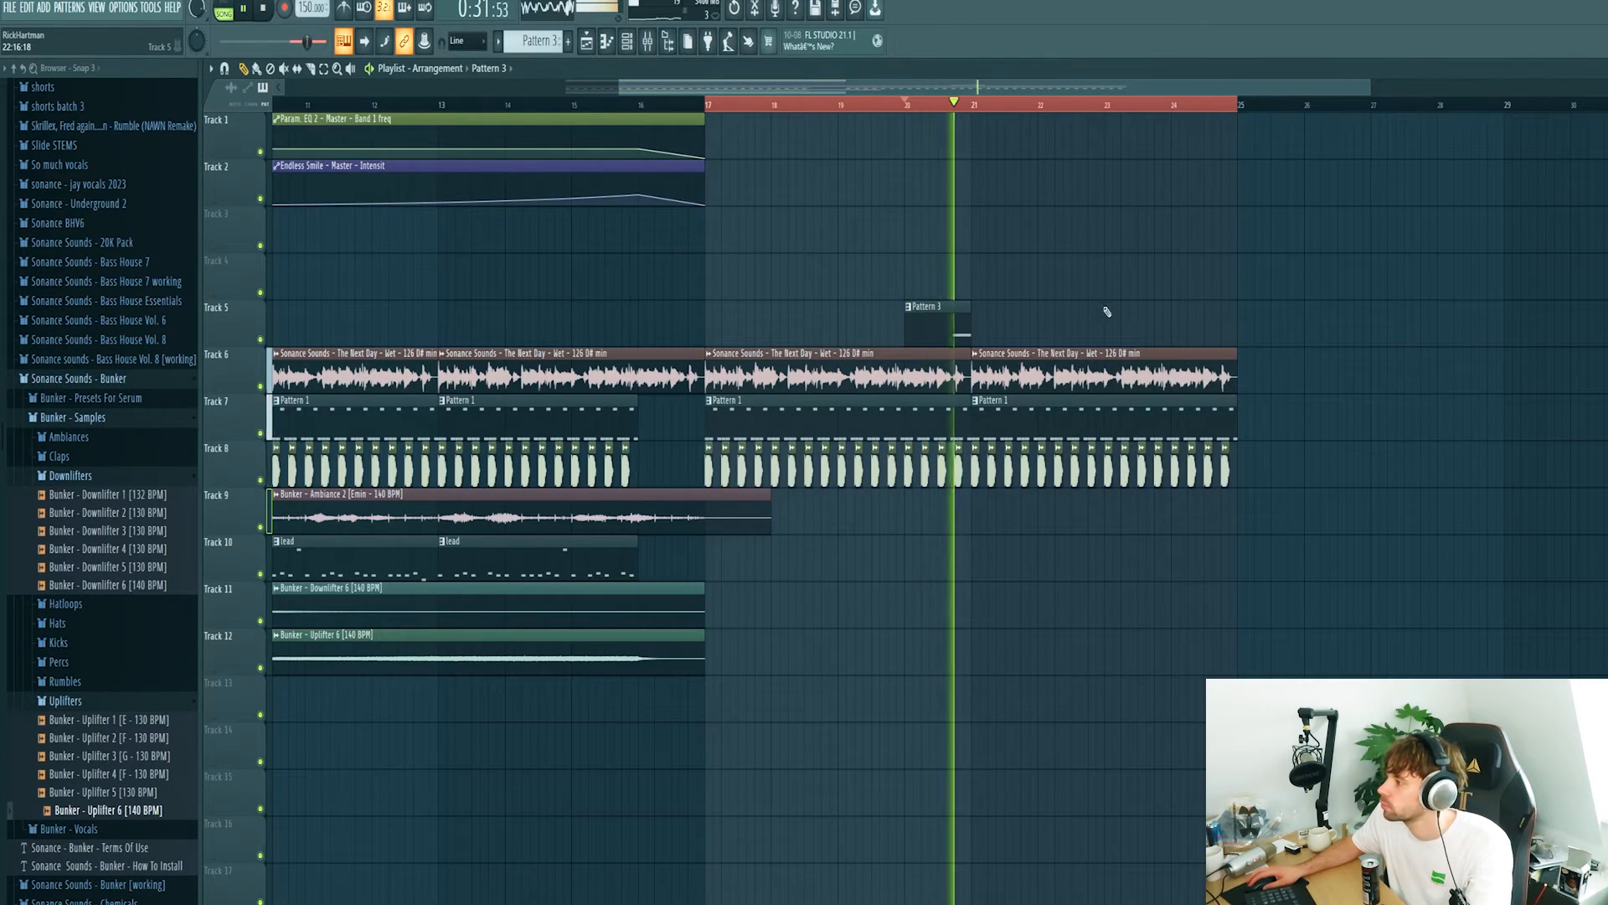
key(space)
Clone the Serum #3 channel and step back through the Bunker presets to load Stab - Gravity on Serum #4.
double_click(1013, 405)
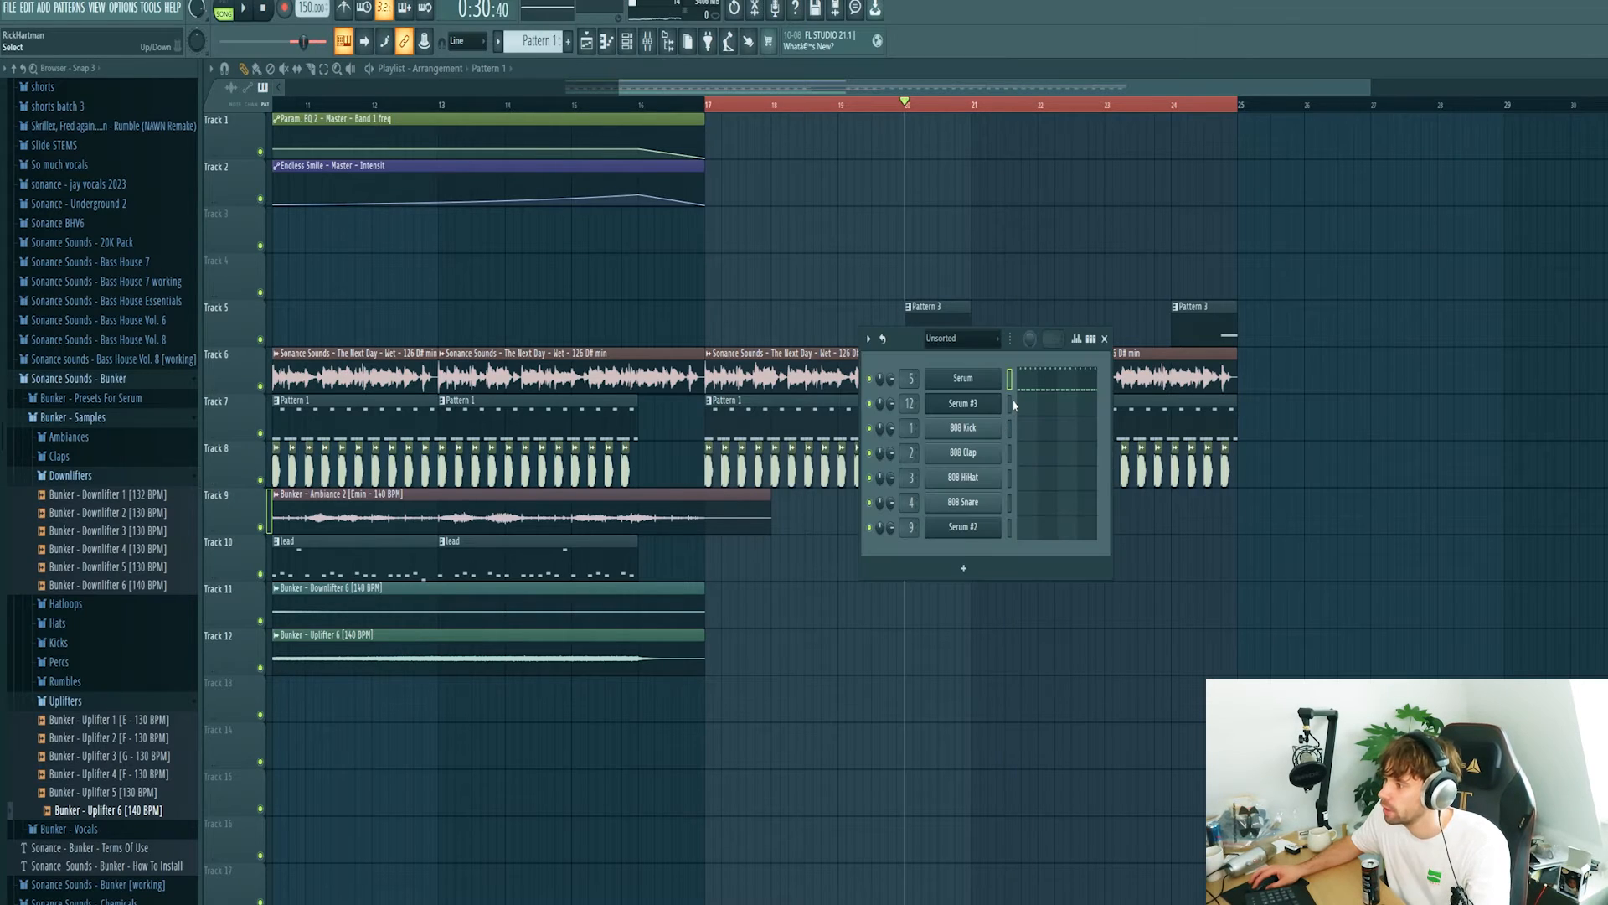
click(995, 405)
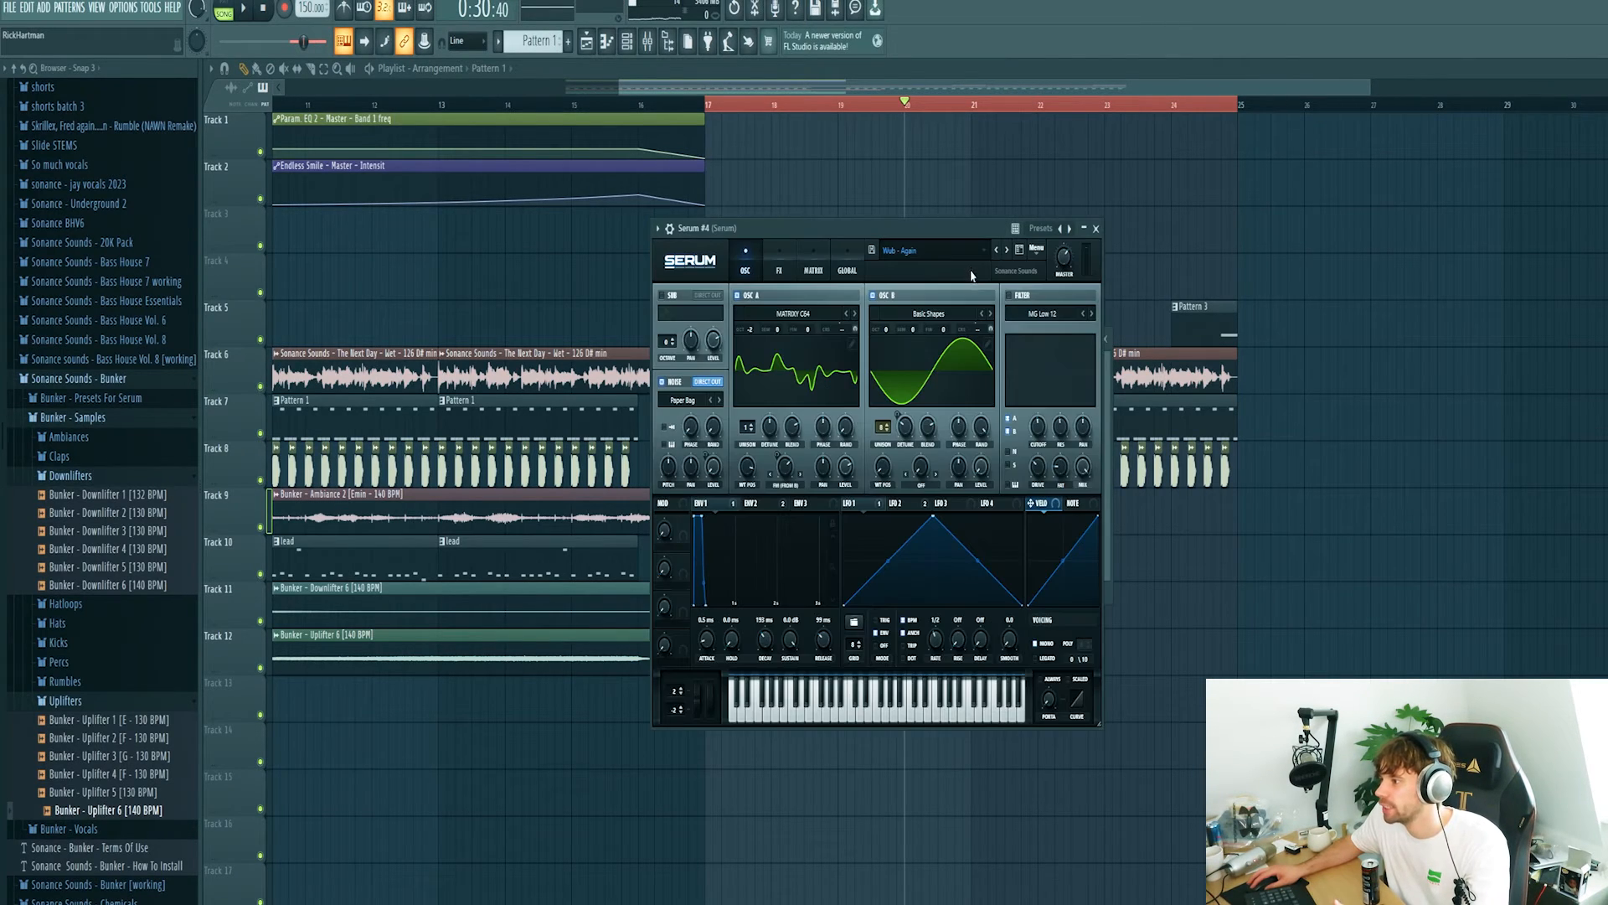
click(997, 251)
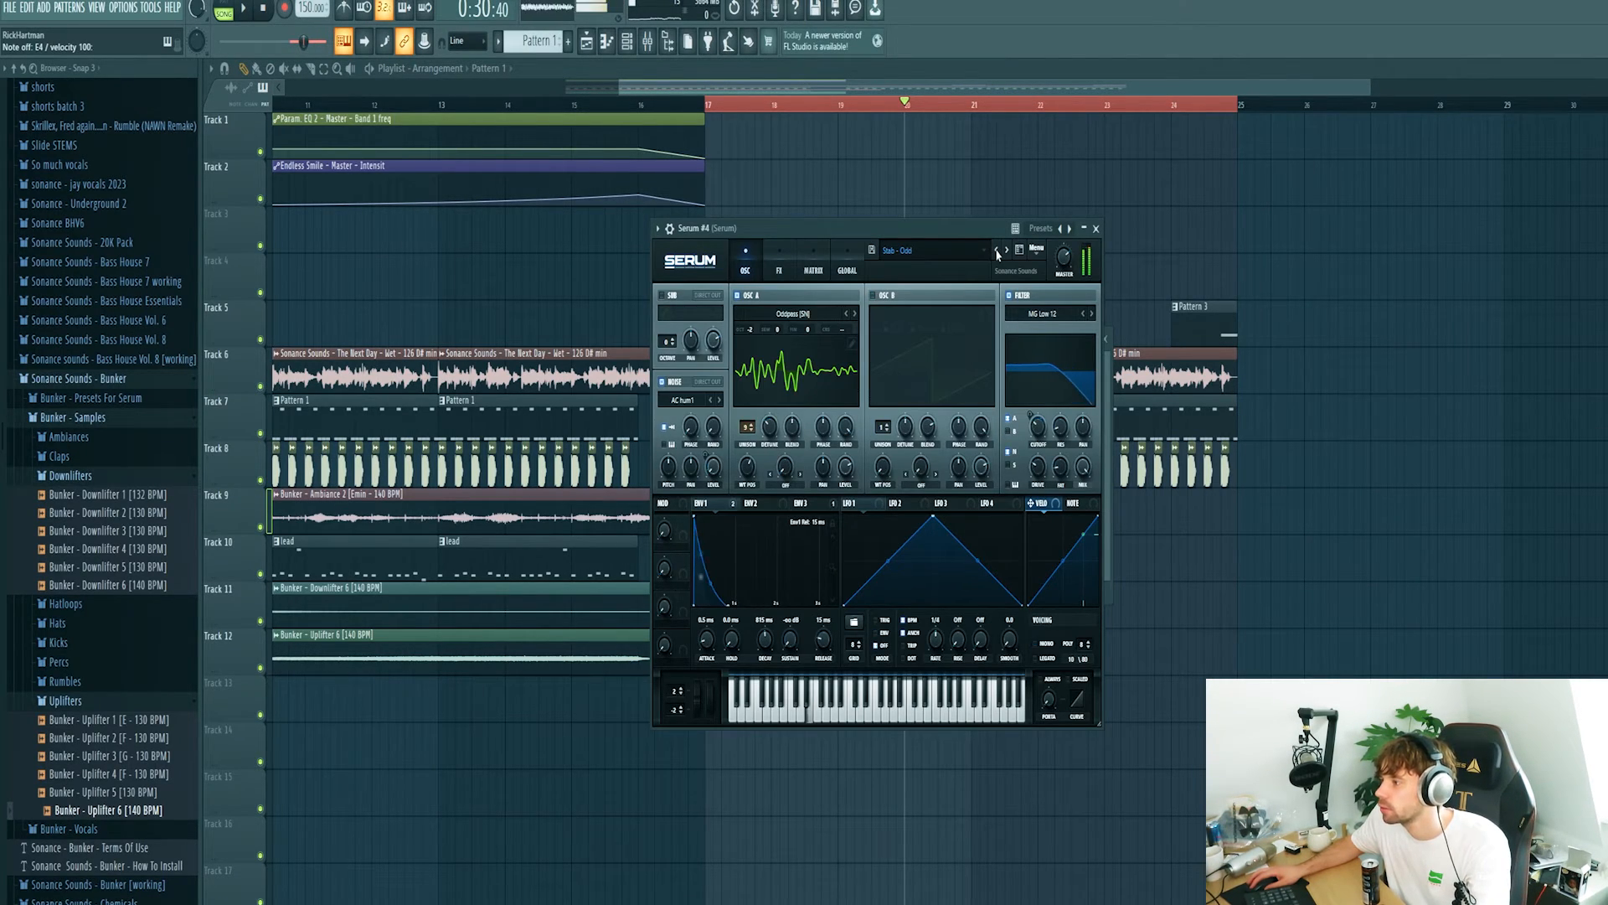
click(997, 251)
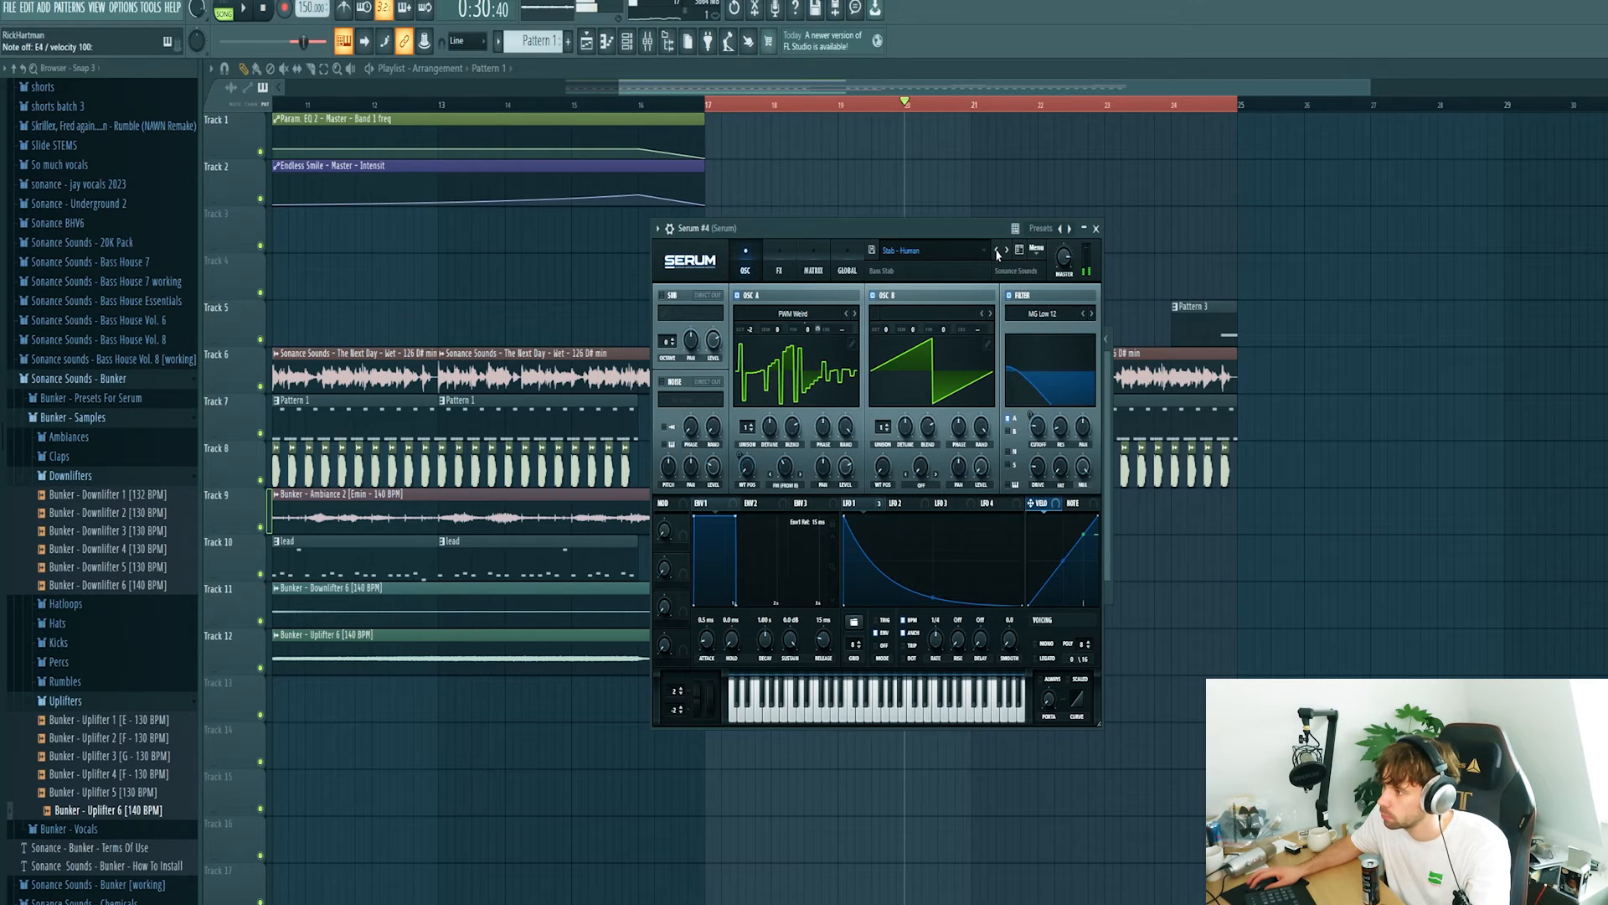
click(997, 251)
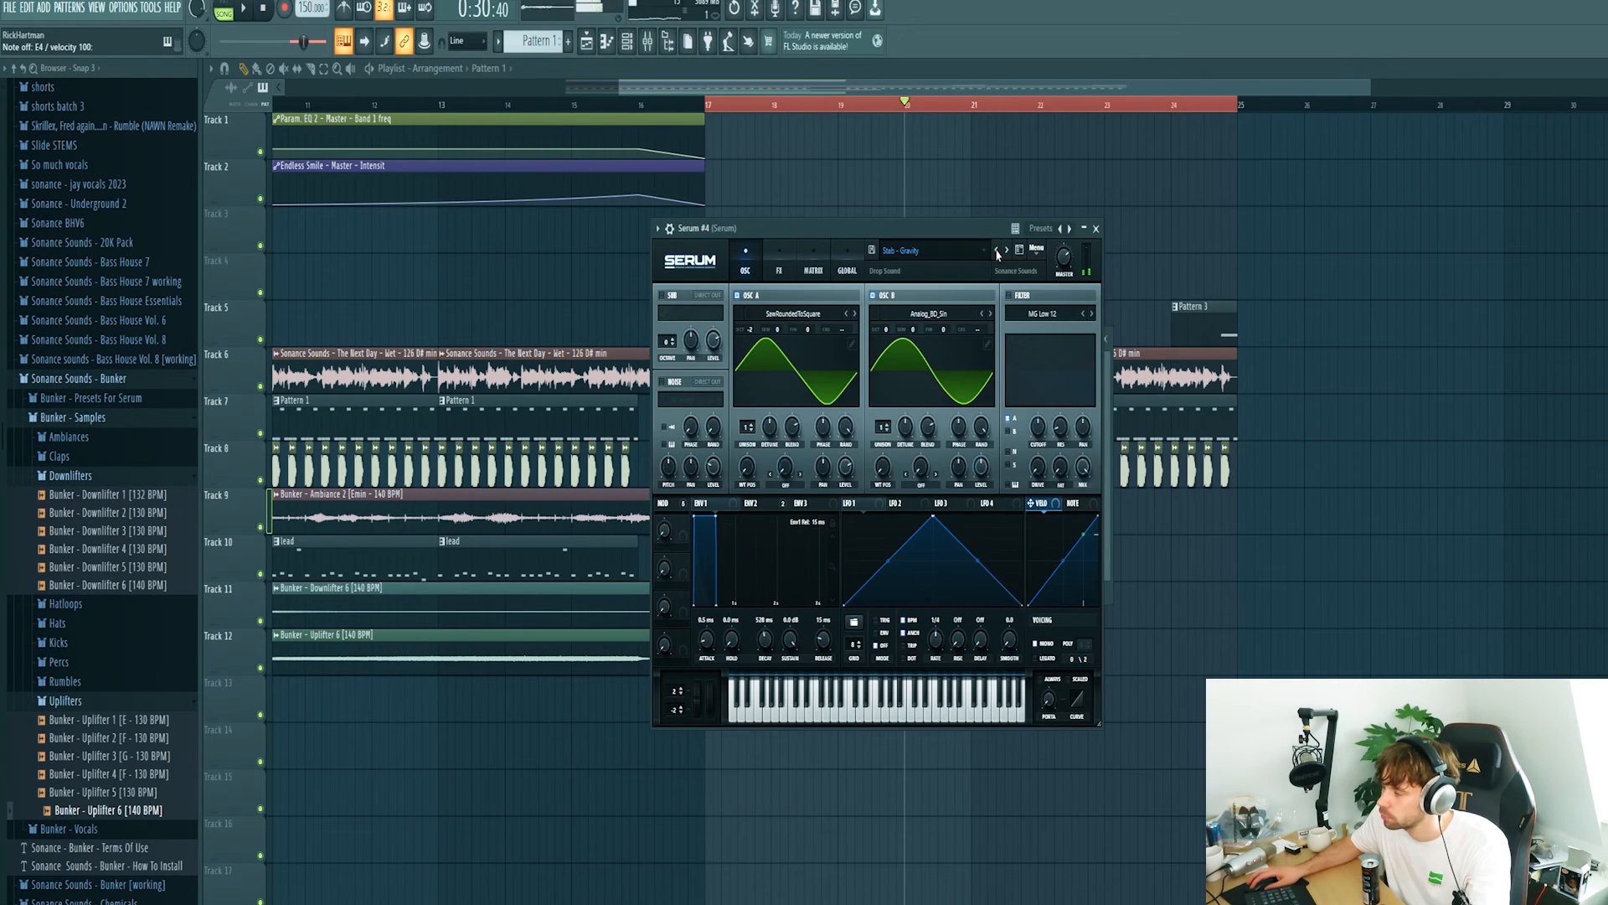
click(1096, 229)
Draw two short E4 notes on steps 12 and 14 of bar 1 for Serum #4 and play them back.
right_click(1005, 430)
click(1035, 439)
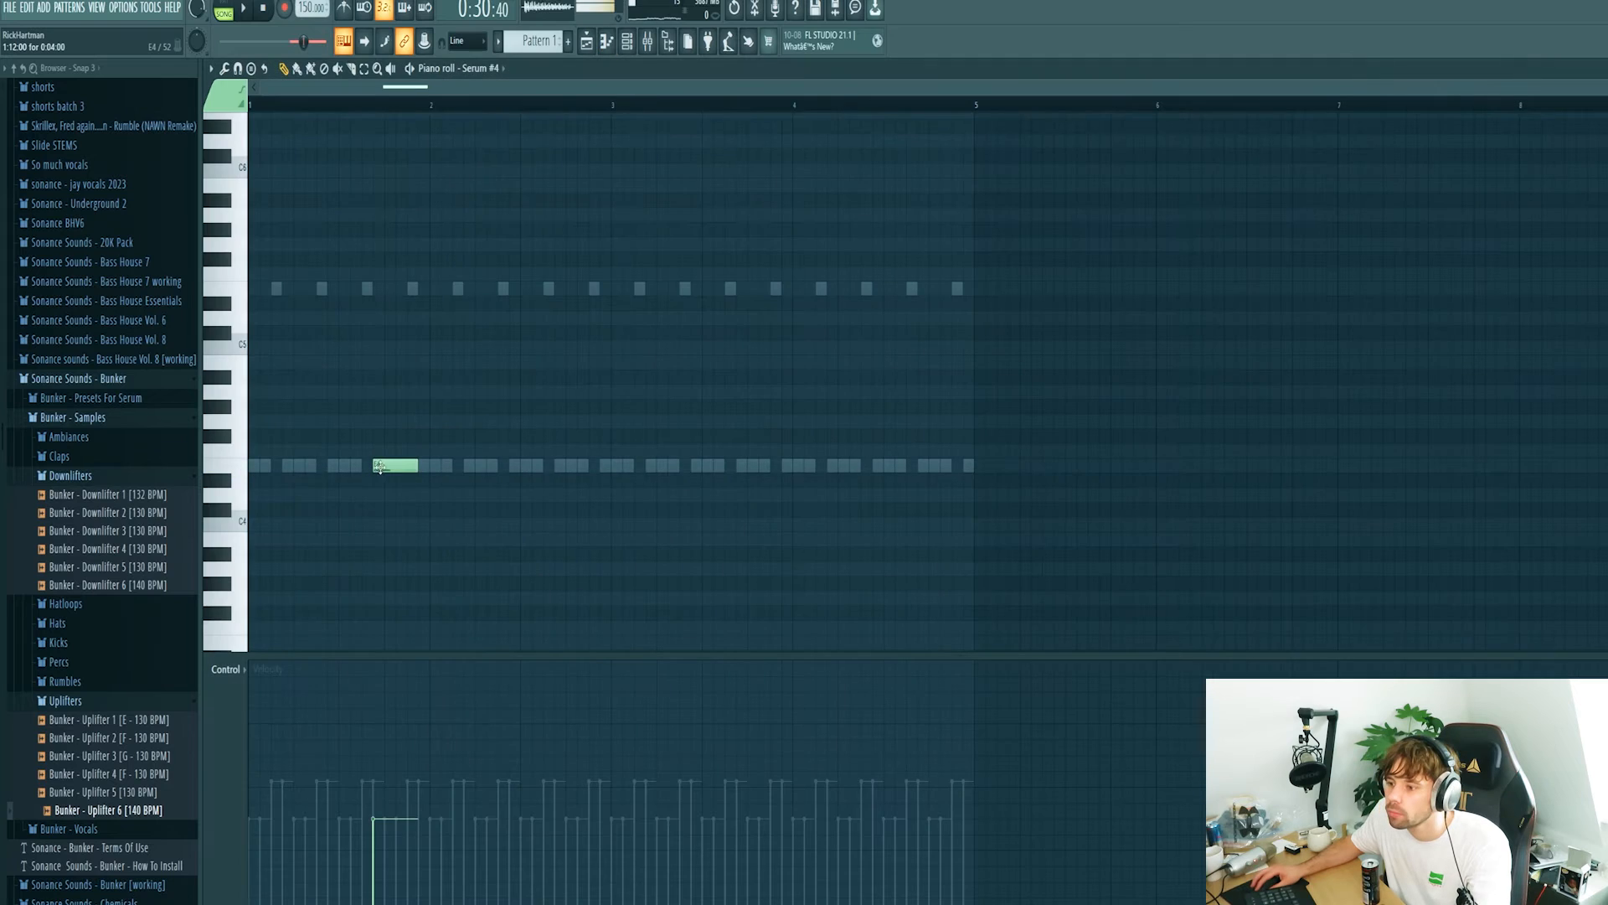
click(398, 469)
key(space)
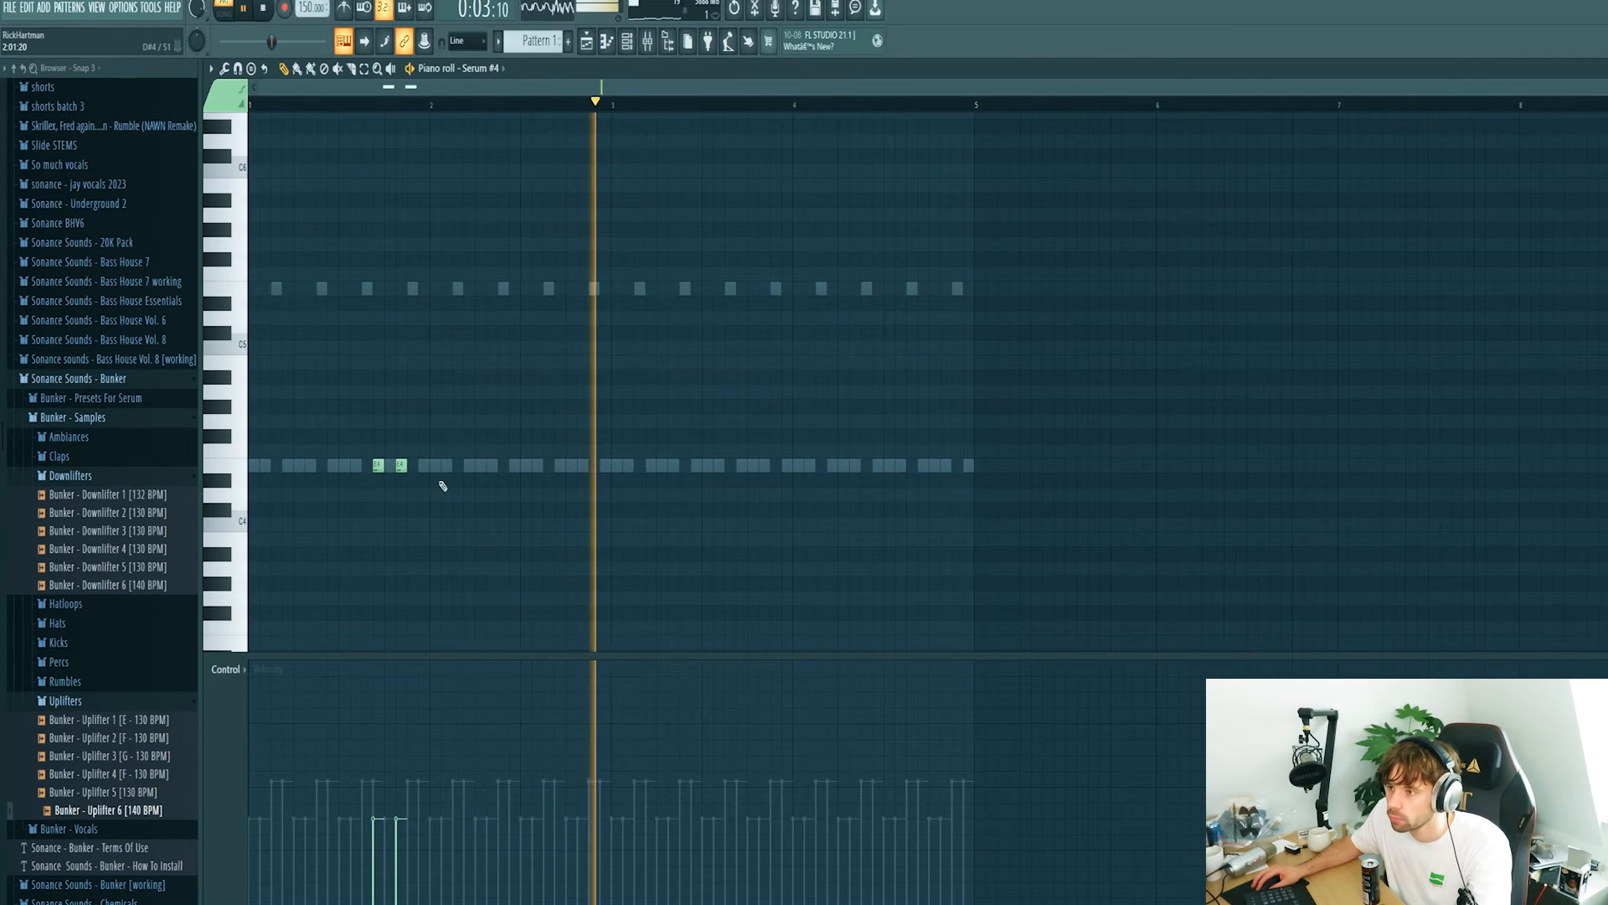
key(space)
key(Escape)
Place Pattern 4 on Track 5 at bars 18 and 22 and play from bar 18.
click(789, 329)
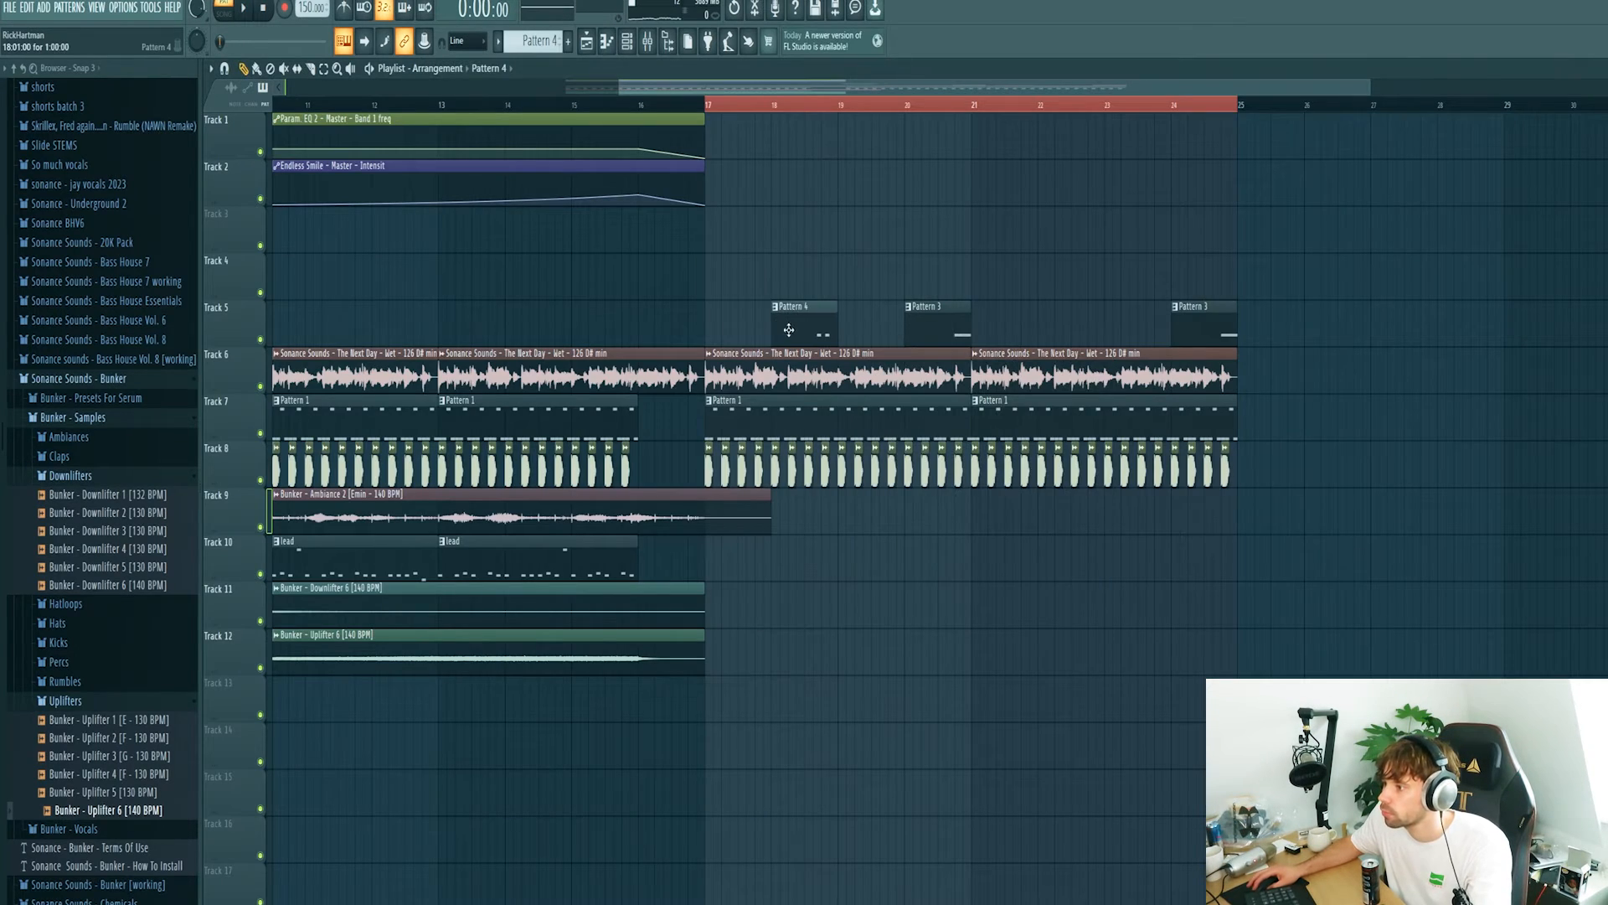
click(776, 103)
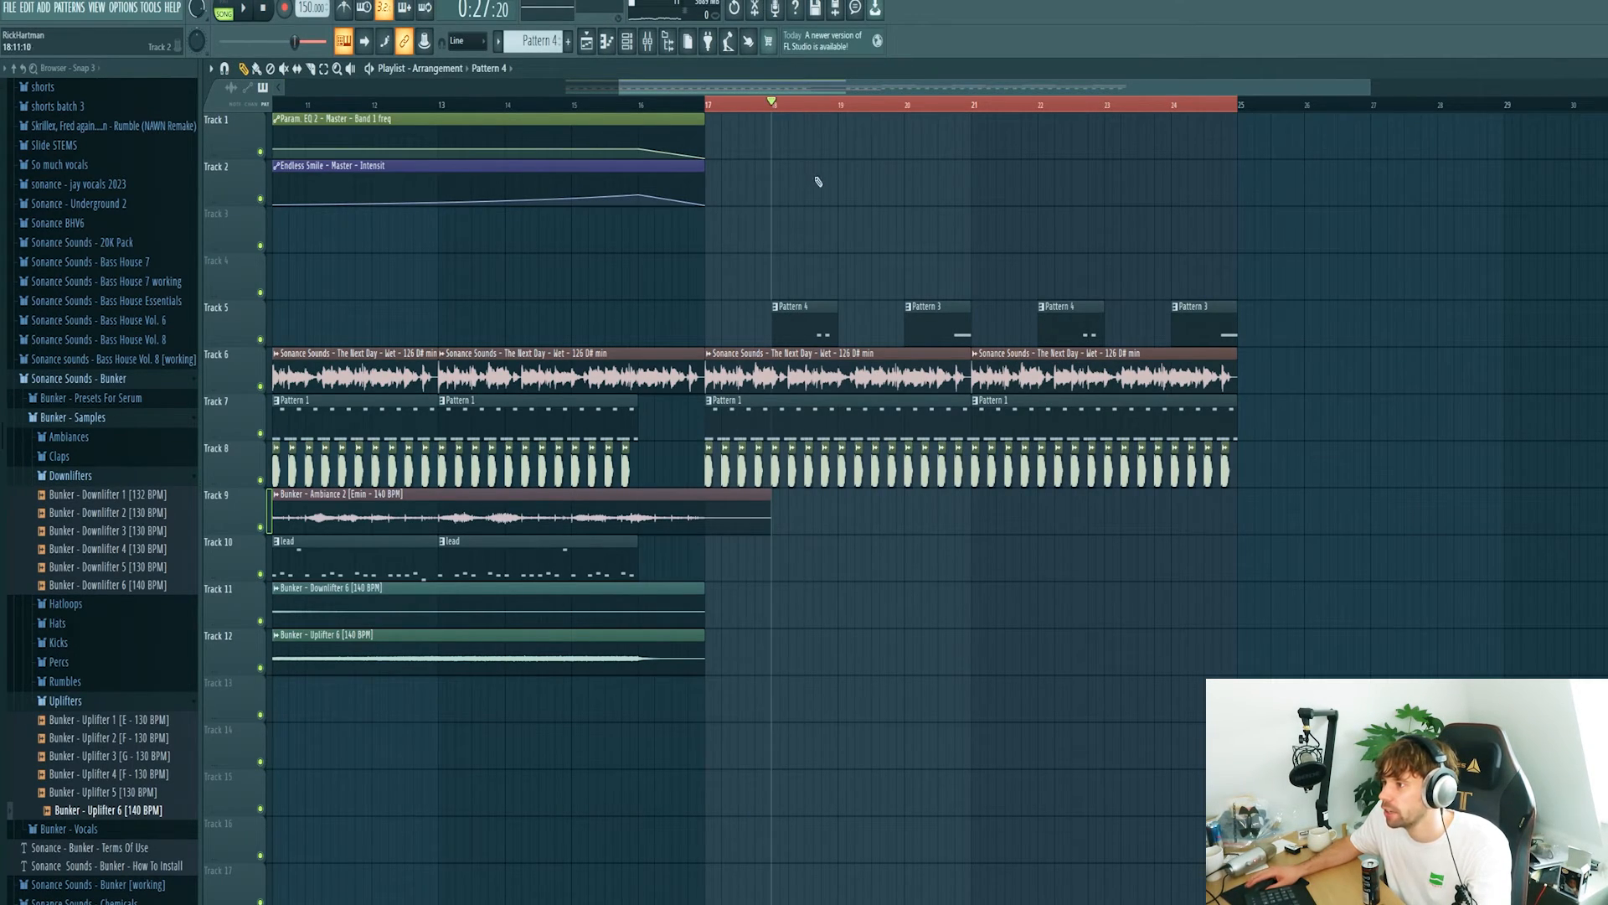
key(space)
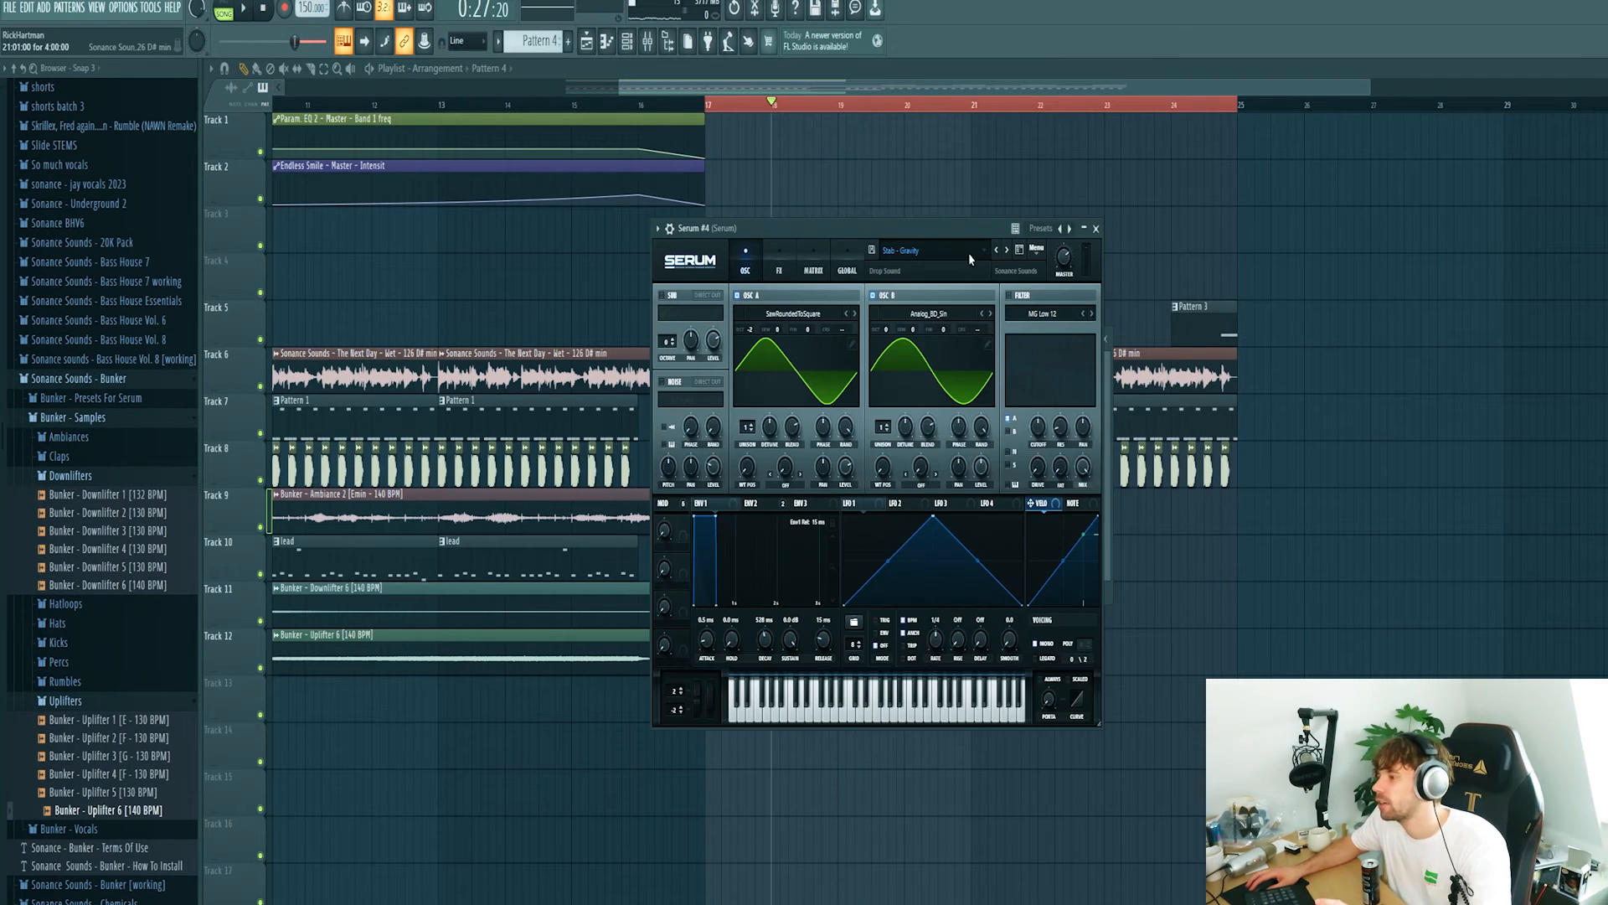
Look through the Sonance Sounds - Bunker preset list in Serum #4.
click(969, 252)
mouse_move(938, 751)
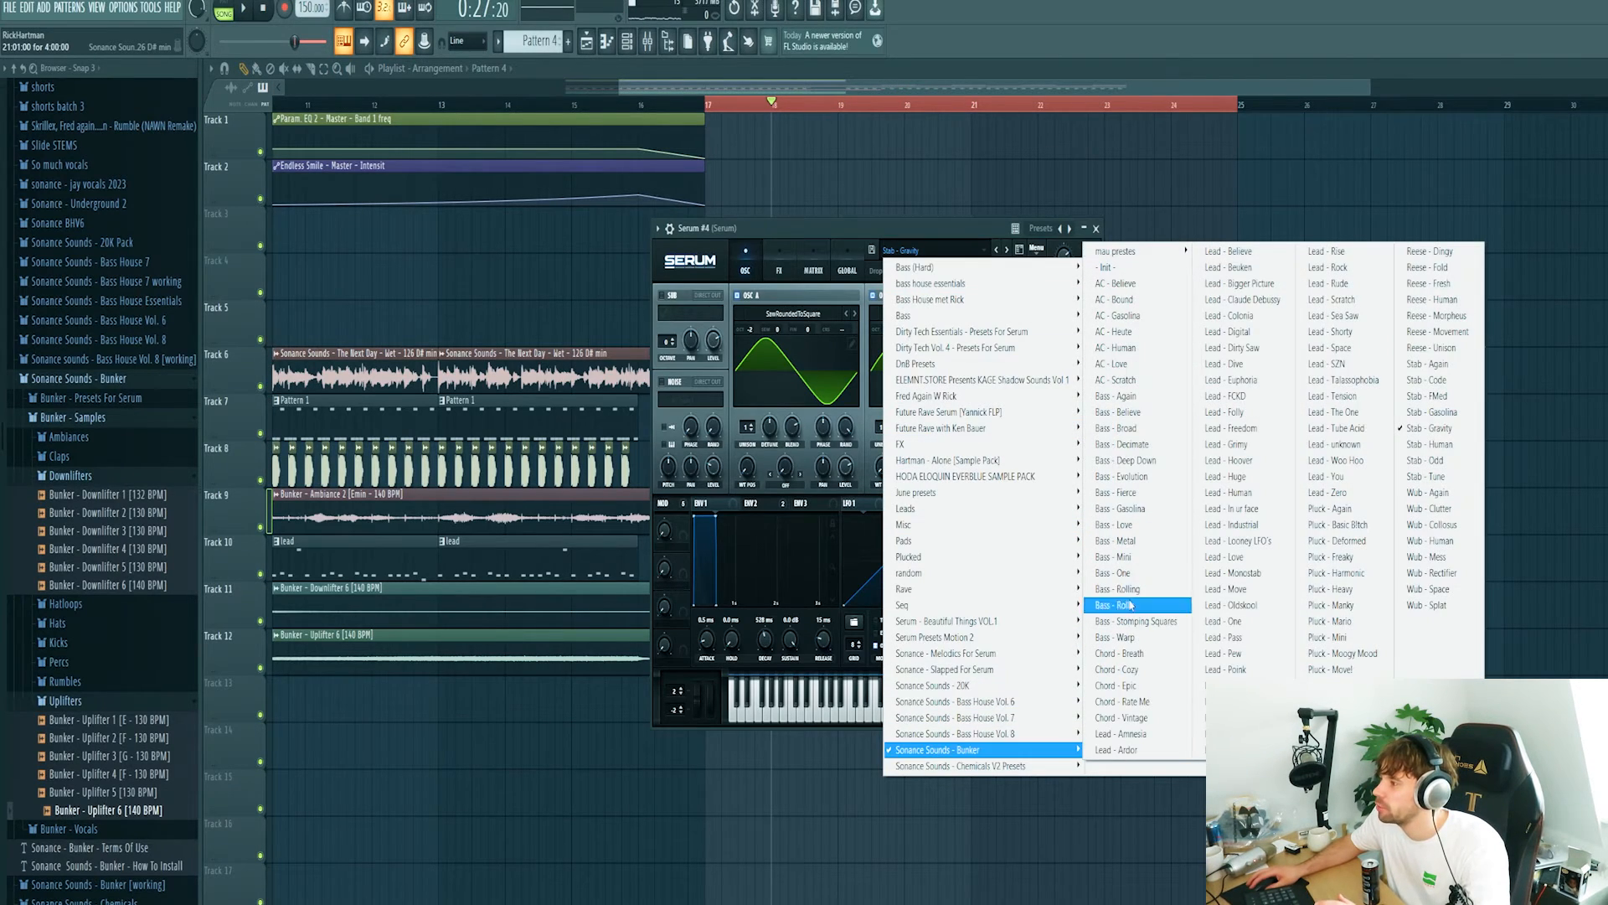
click(1151, 383)
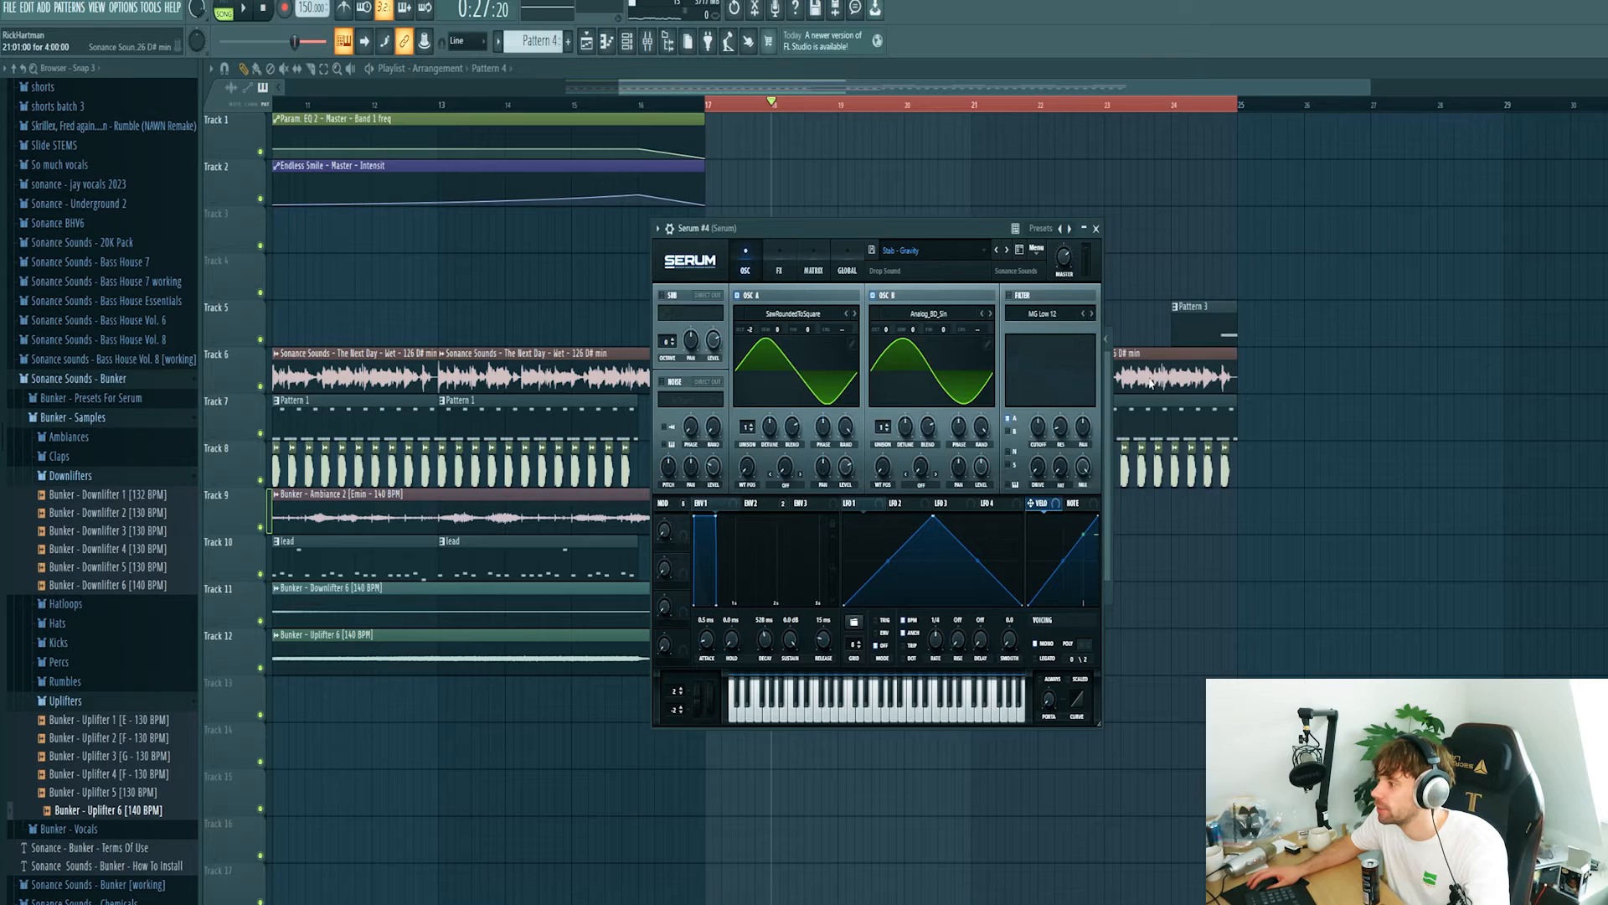
Step Serum #4 back through the Bunker presets to AC - Love and close the plugin window.
click(996, 250)
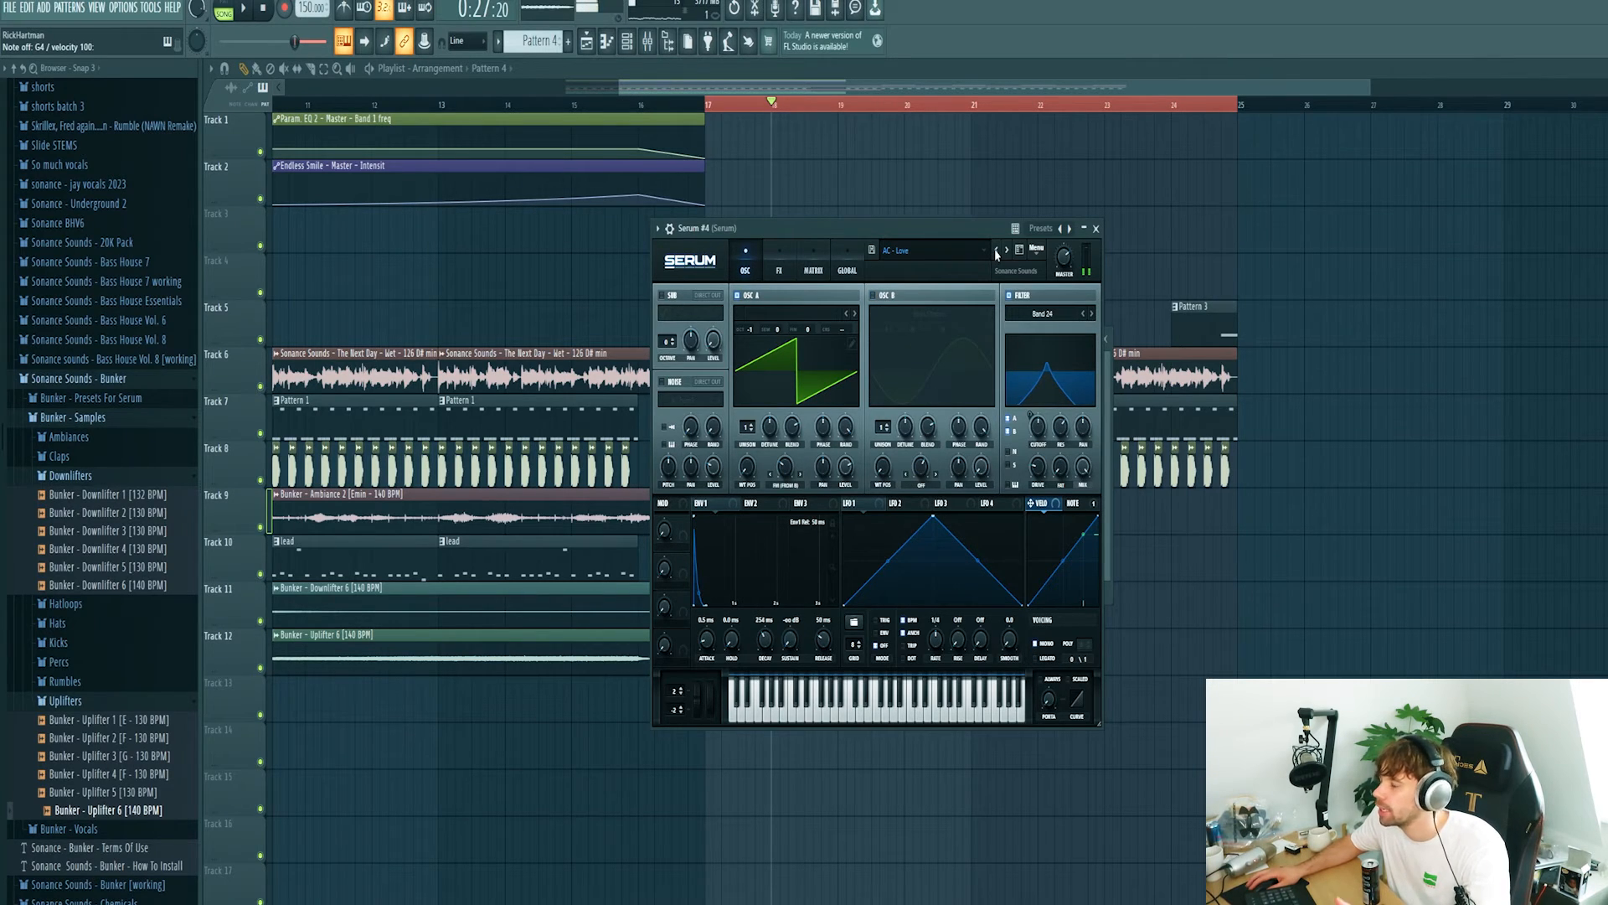
click(1096, 228)
key(space)
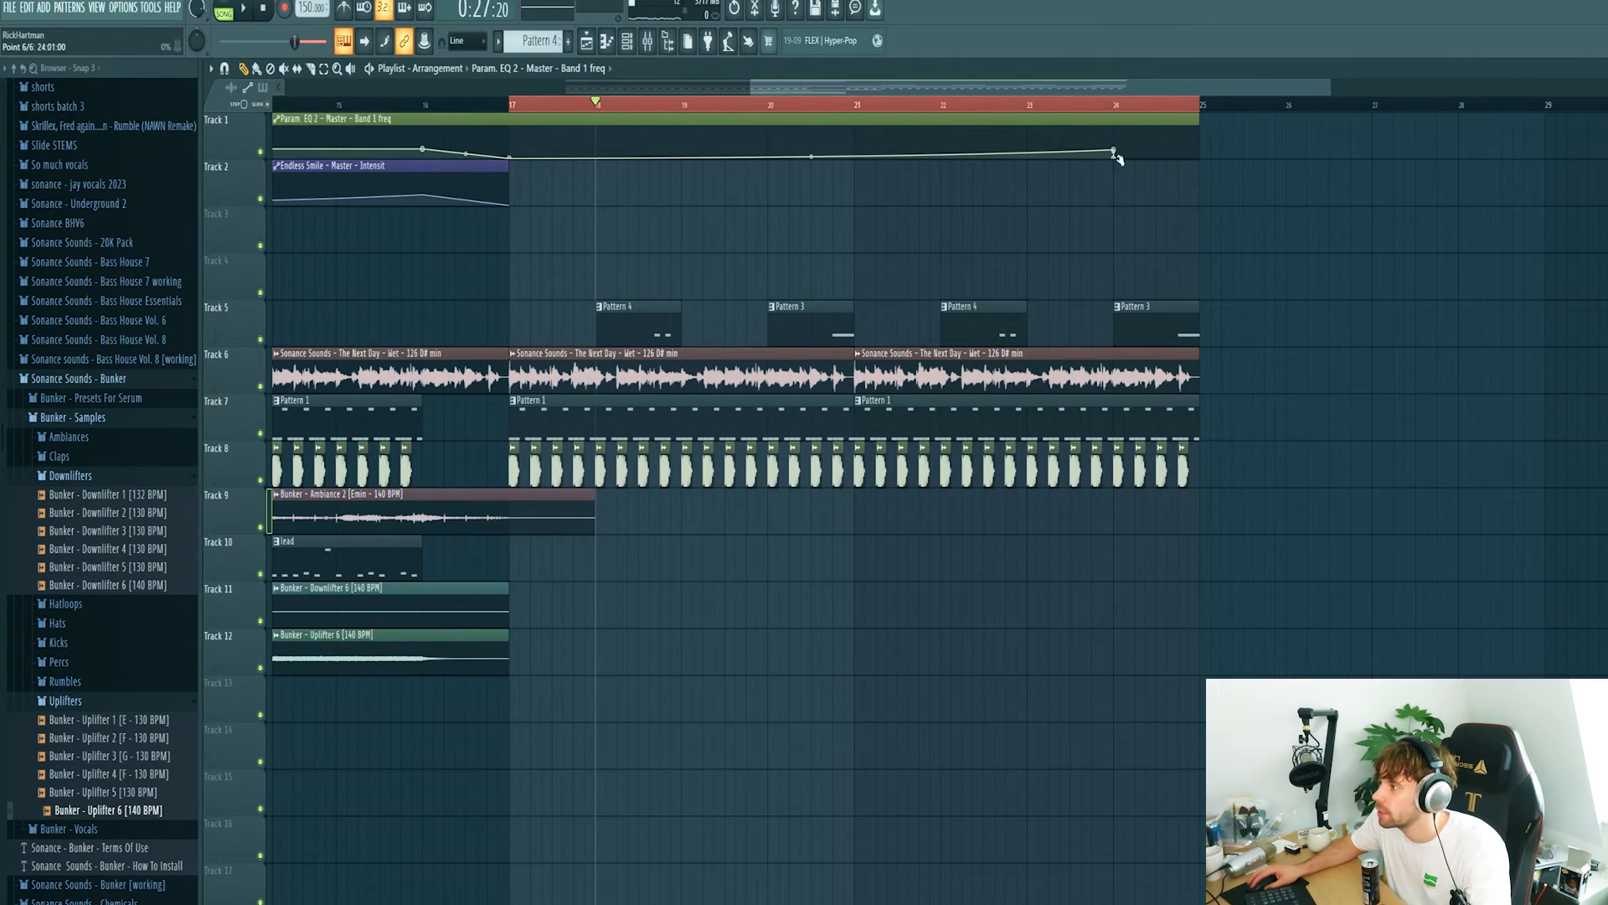
Reshape the Param. EQ 2 Master Band 1 frequency automation to stay low until bar 24, jump up and rise to bar 25, and play from bar 24.
click(1116, 165)
key(ctrl+z)
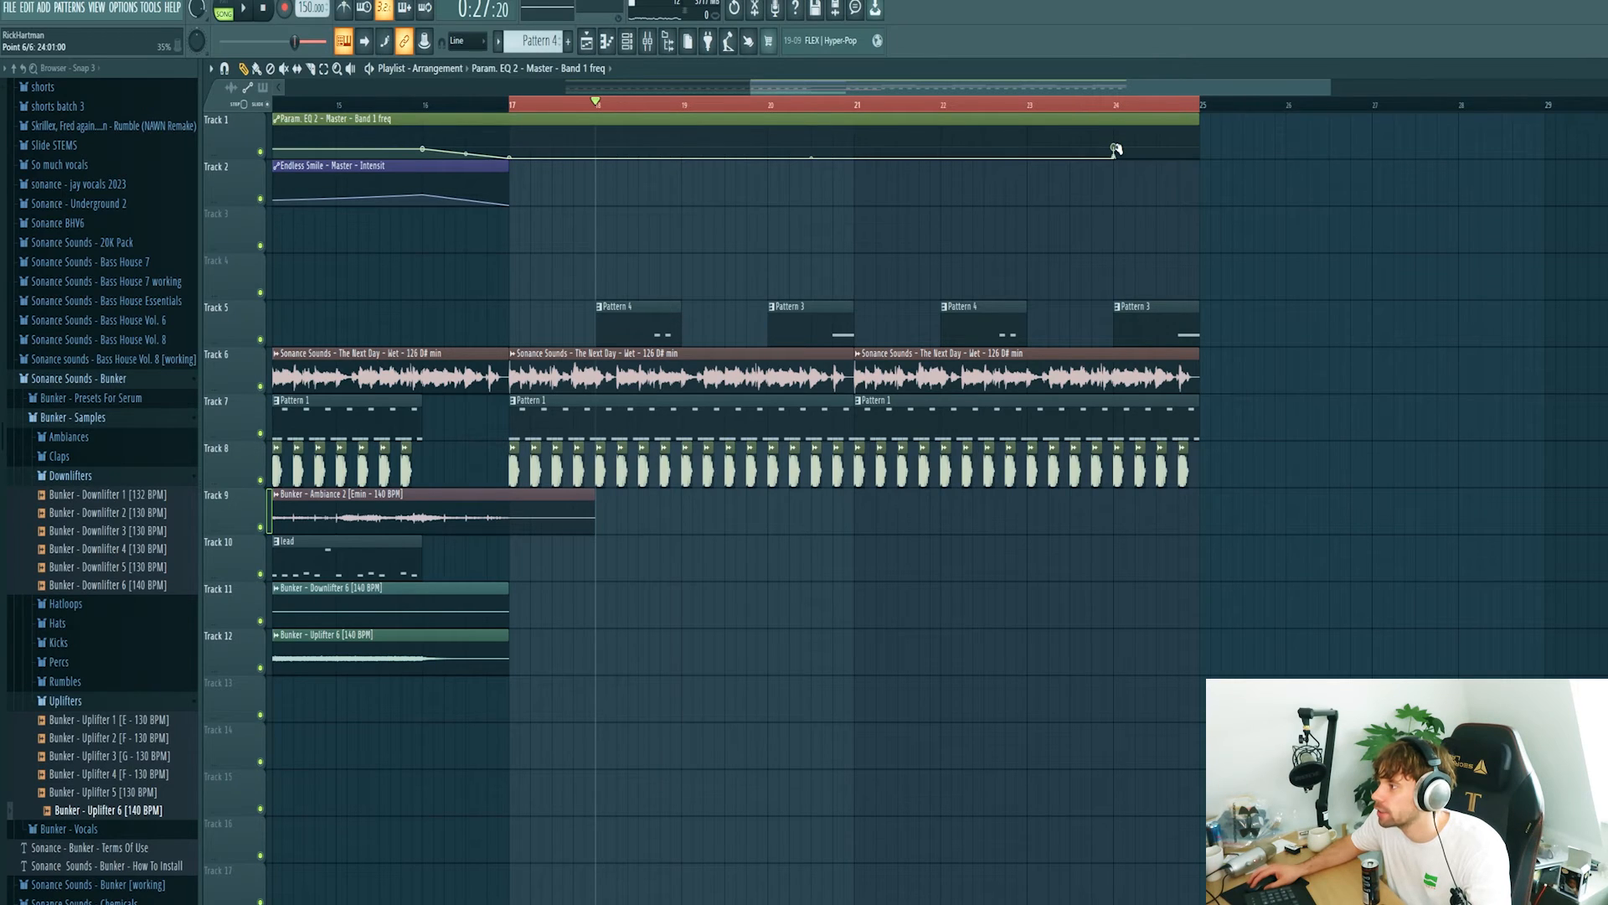
right_click(1117, 150)
click(1194, 131)
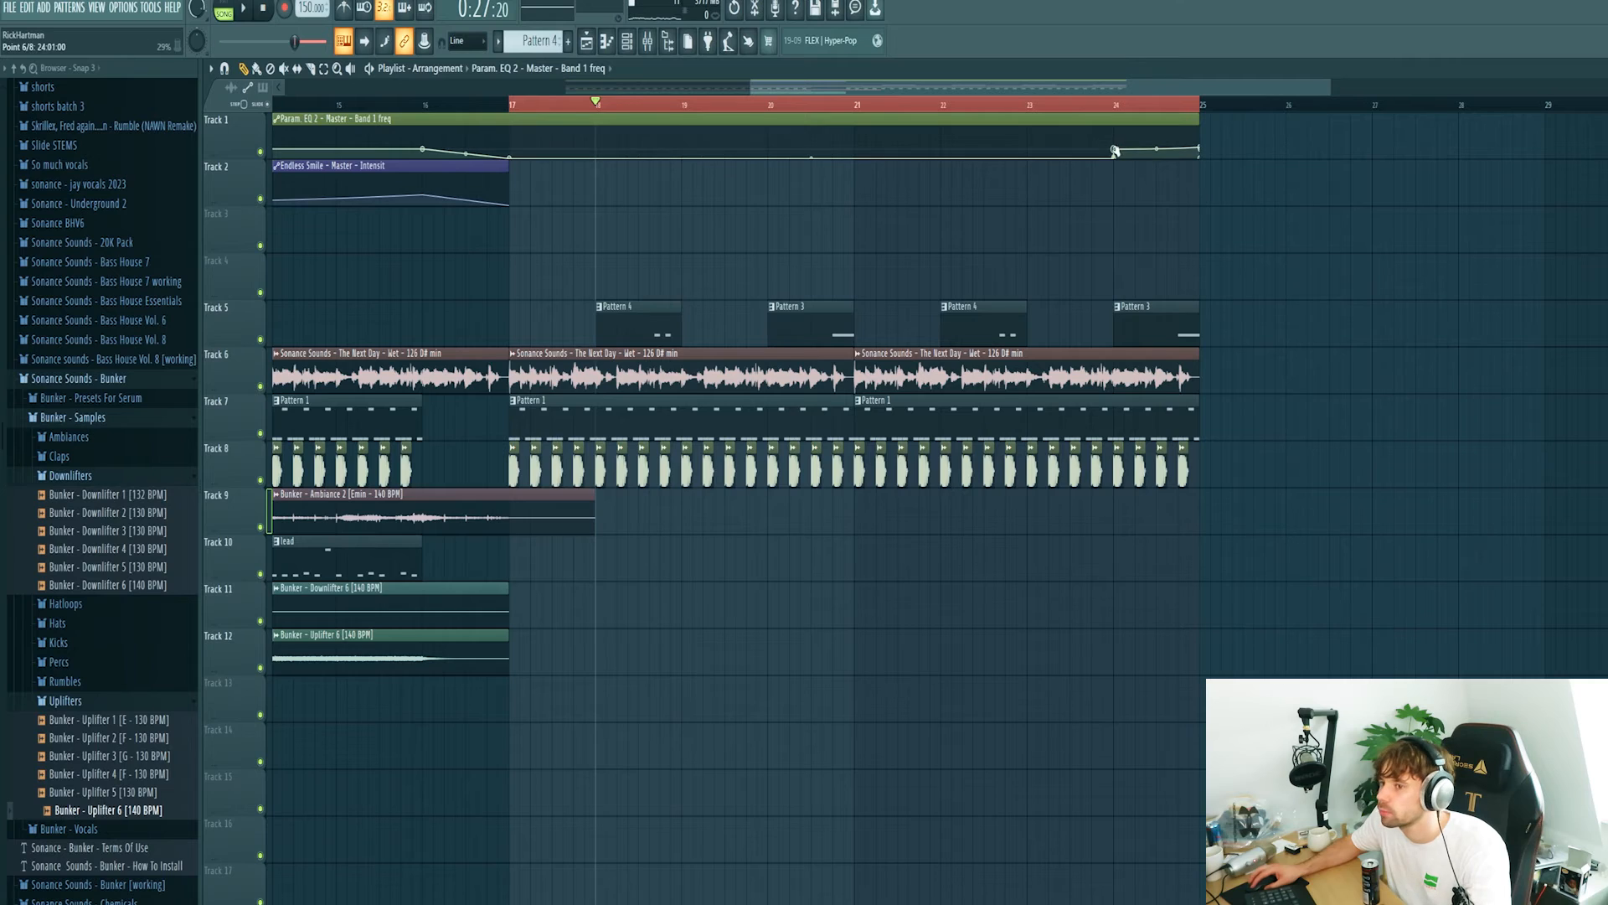
click(1115, 103)
key(space)
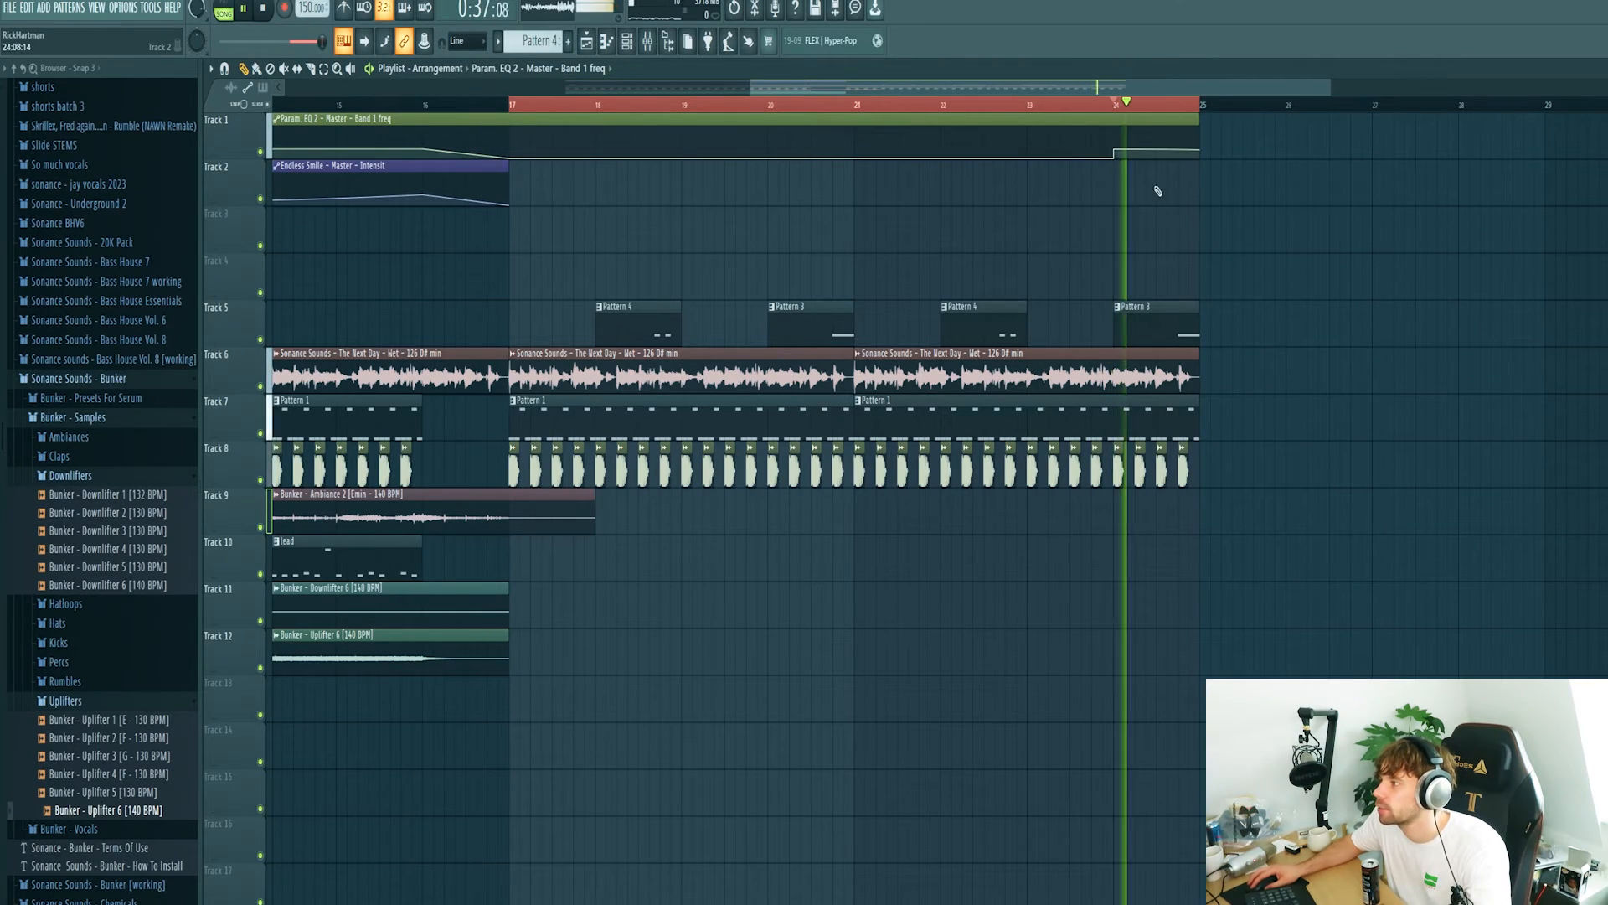
key(space)
Place two Bunker - Clap 4 hits on Track 3, the first on the last beat of bar 24, and play them back.
click(59, 456)
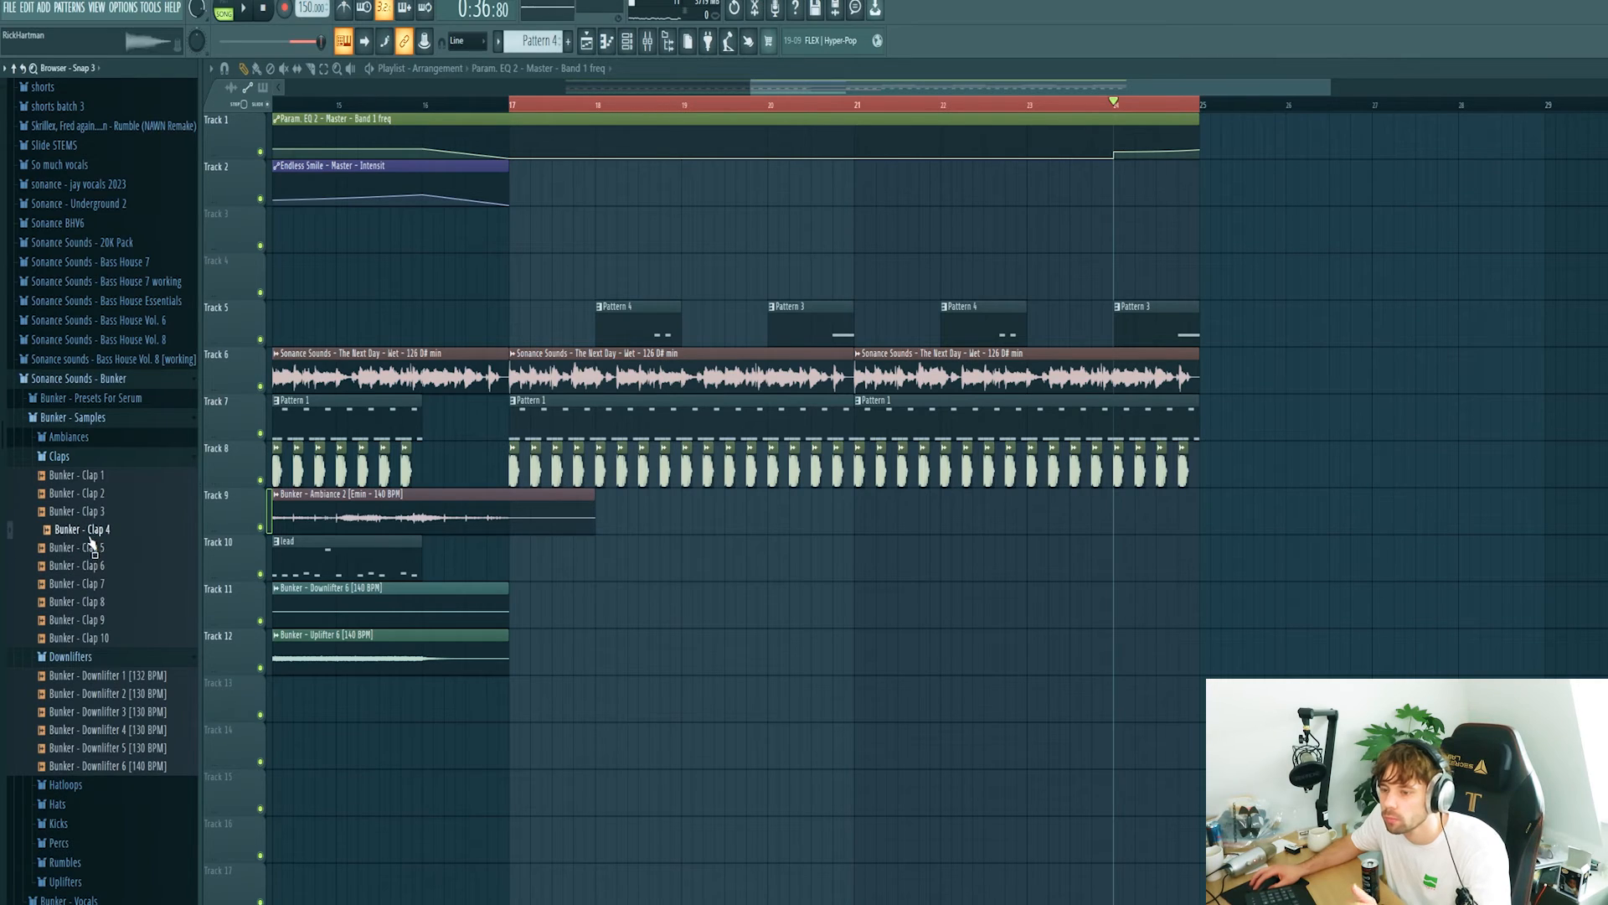
drag(93, 537, 1160, 229)
scroll(1208, 262, up, 5)
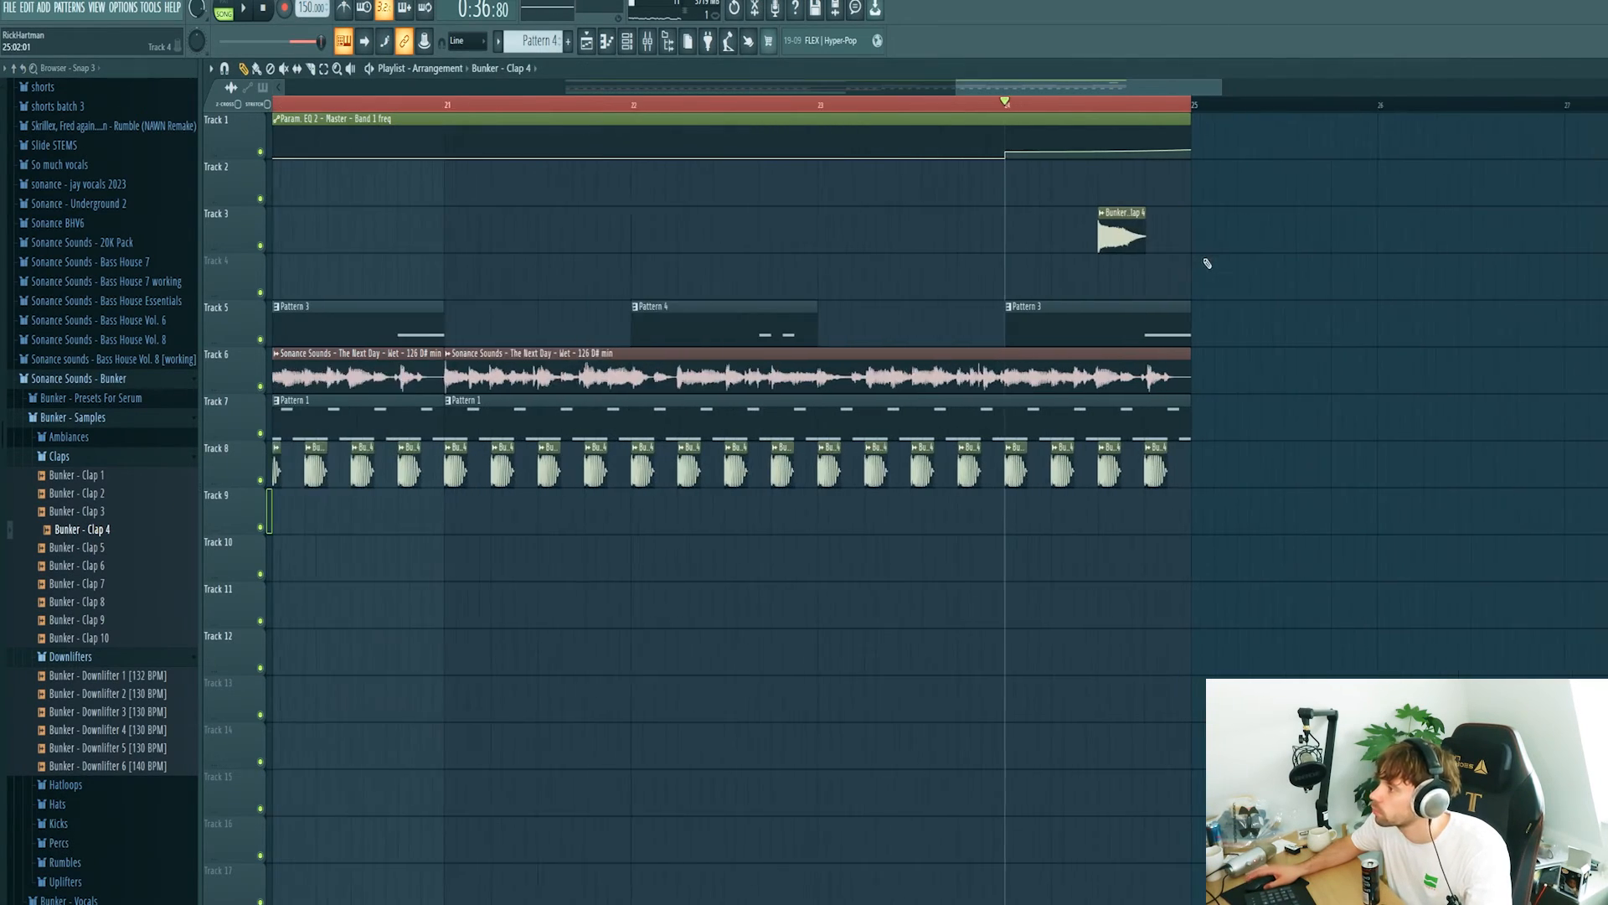
click(1131, 237)
key(space)
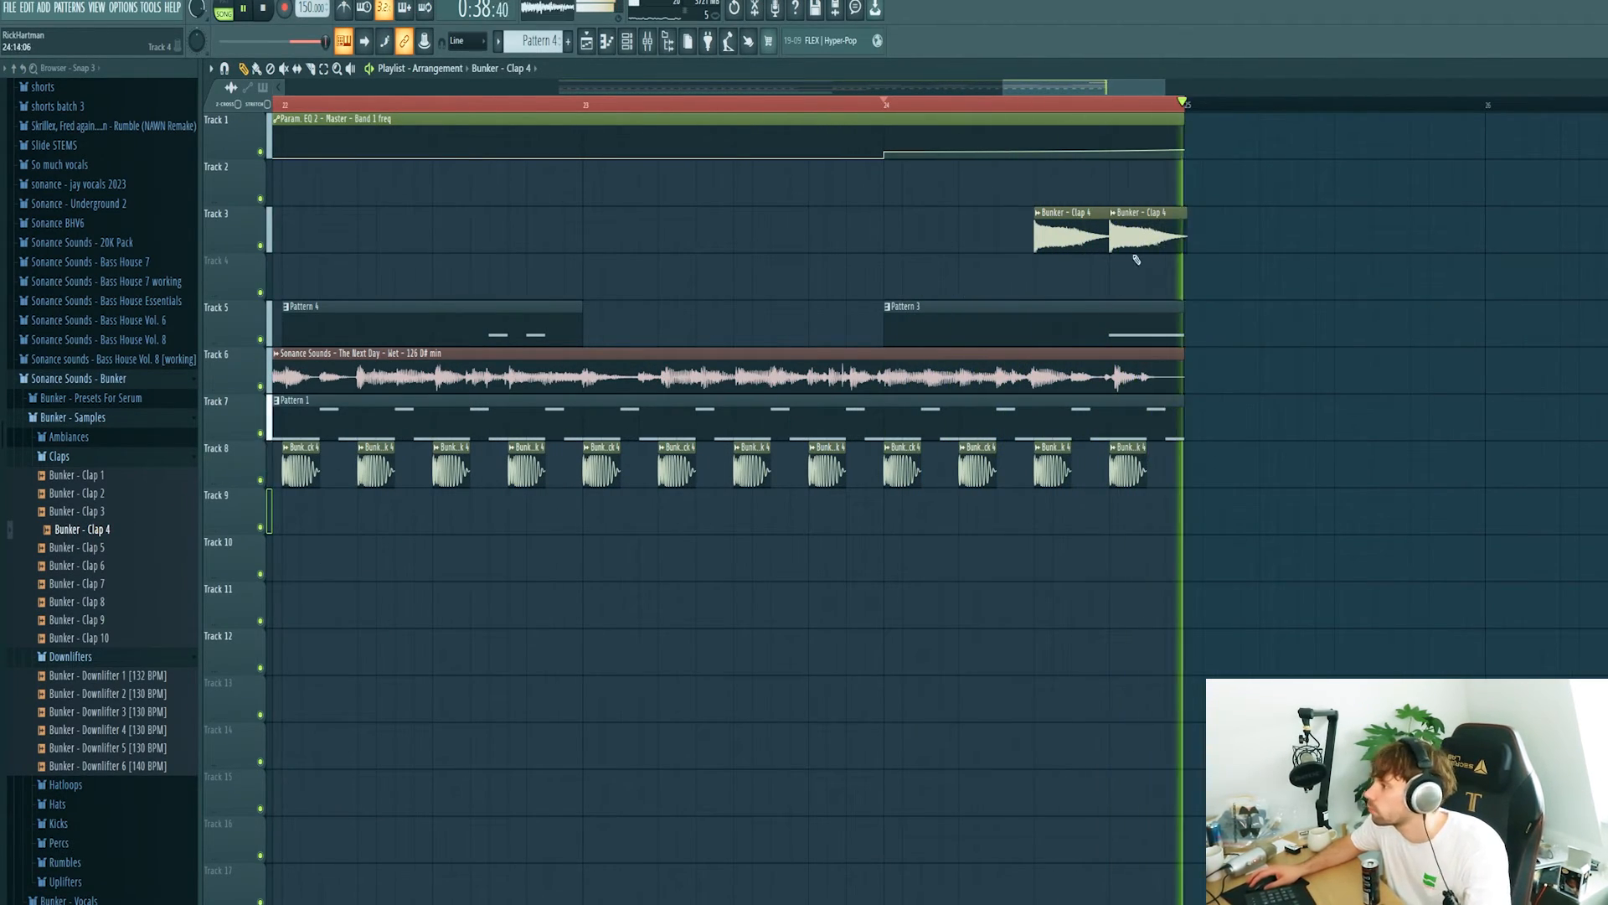
key(space)
key(space)
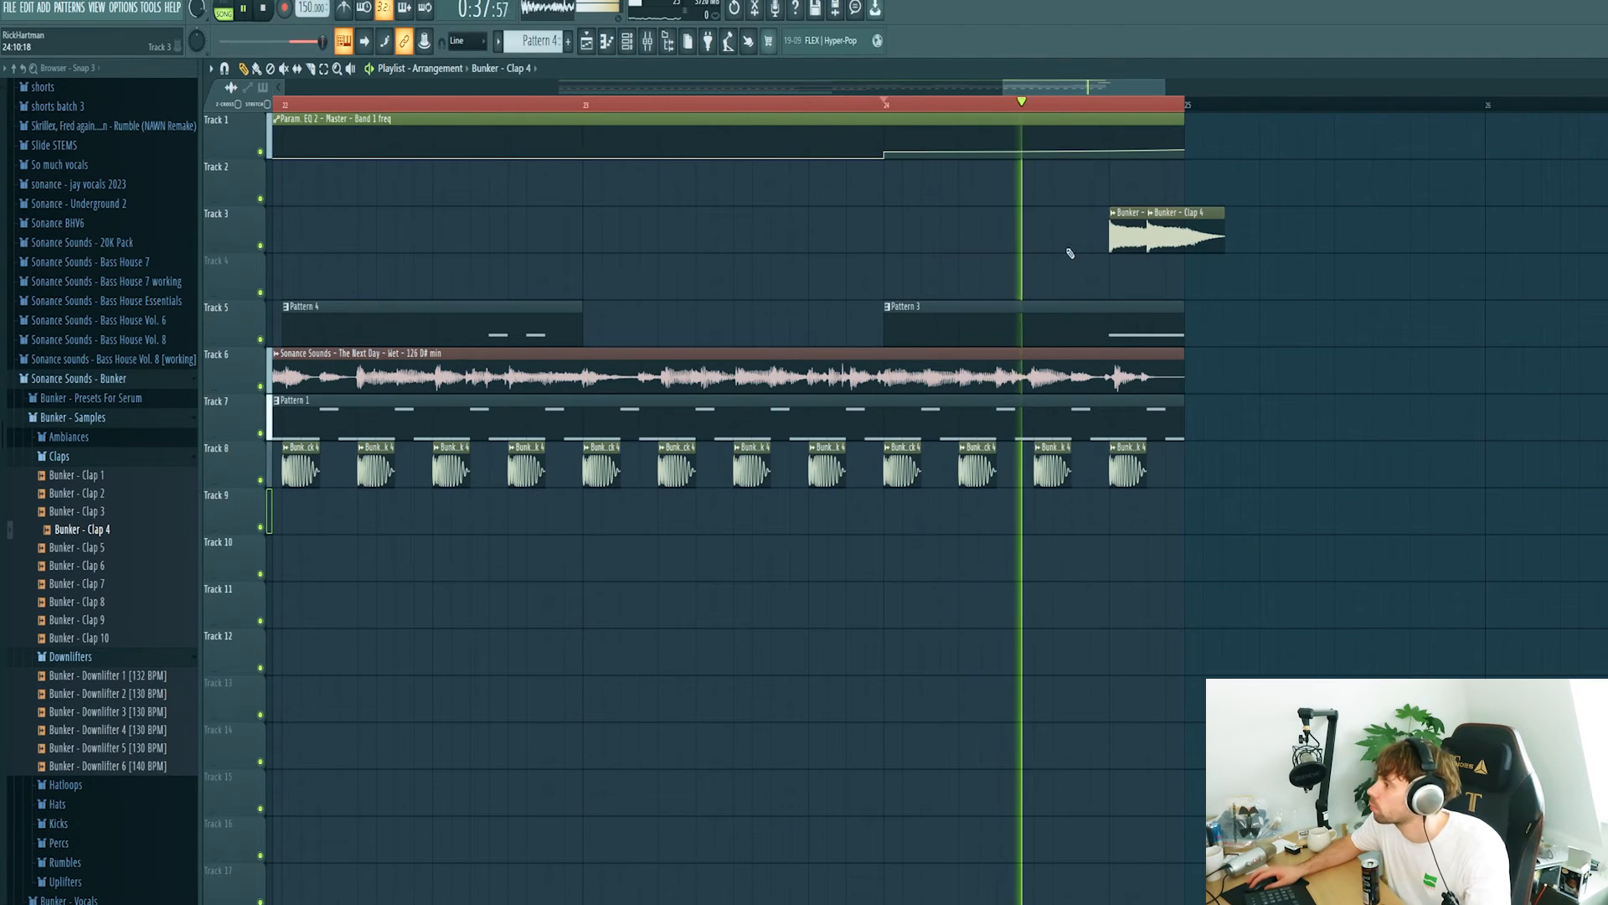
key(space)
Trim the first Clap 4 clip to end where the second begins and make it a unique clip.
click(1177, 220)
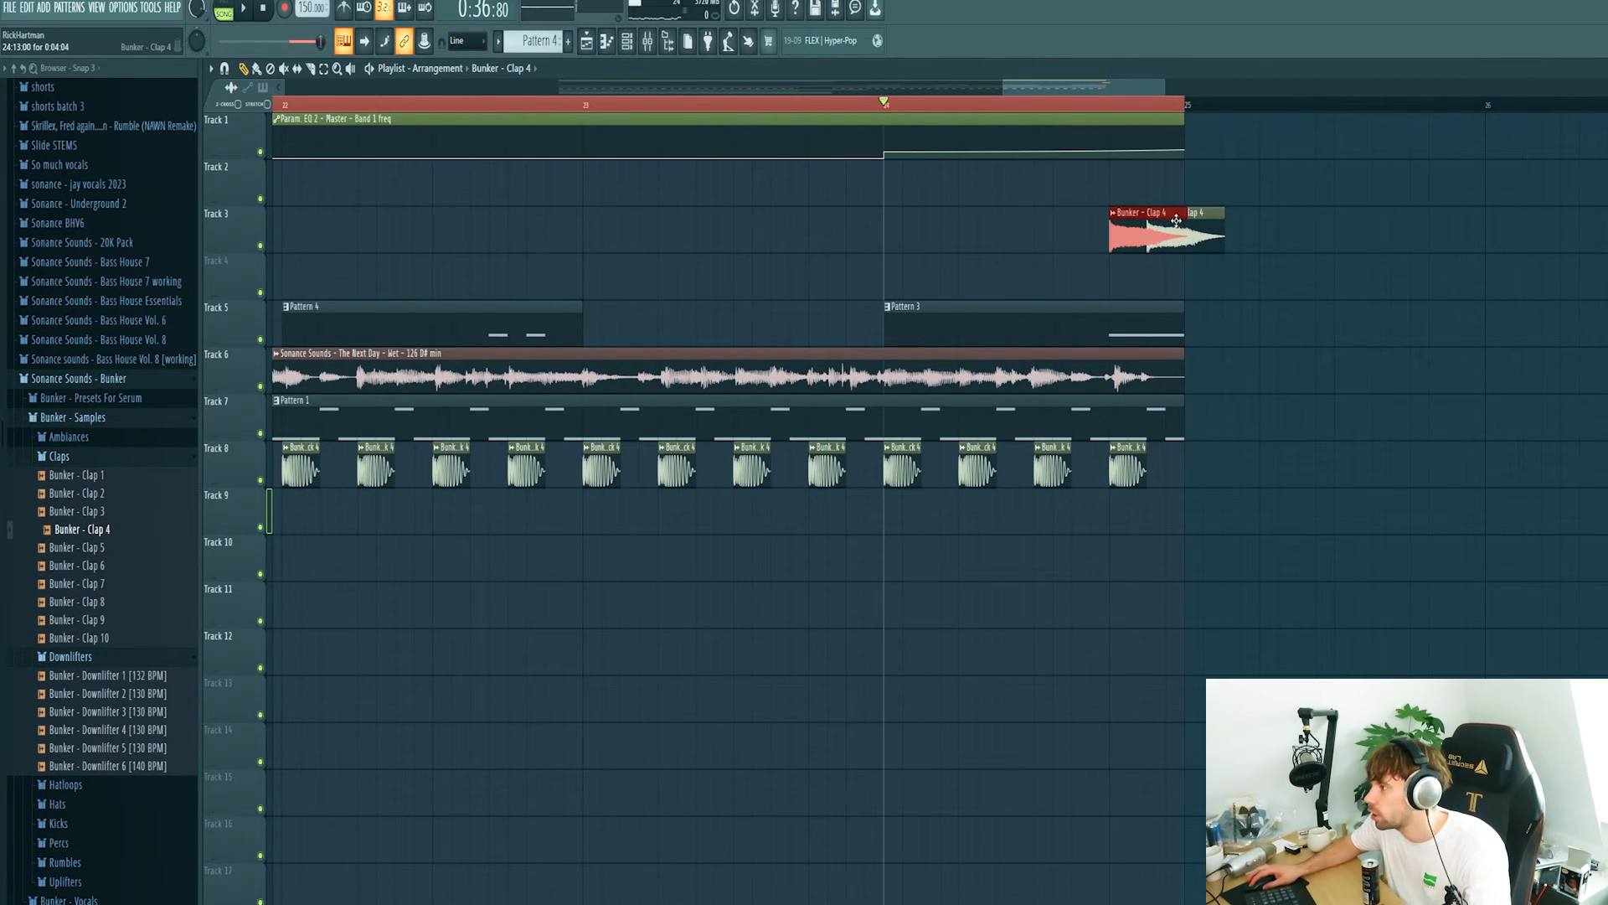
drag(1145, 243, 1138, 244)
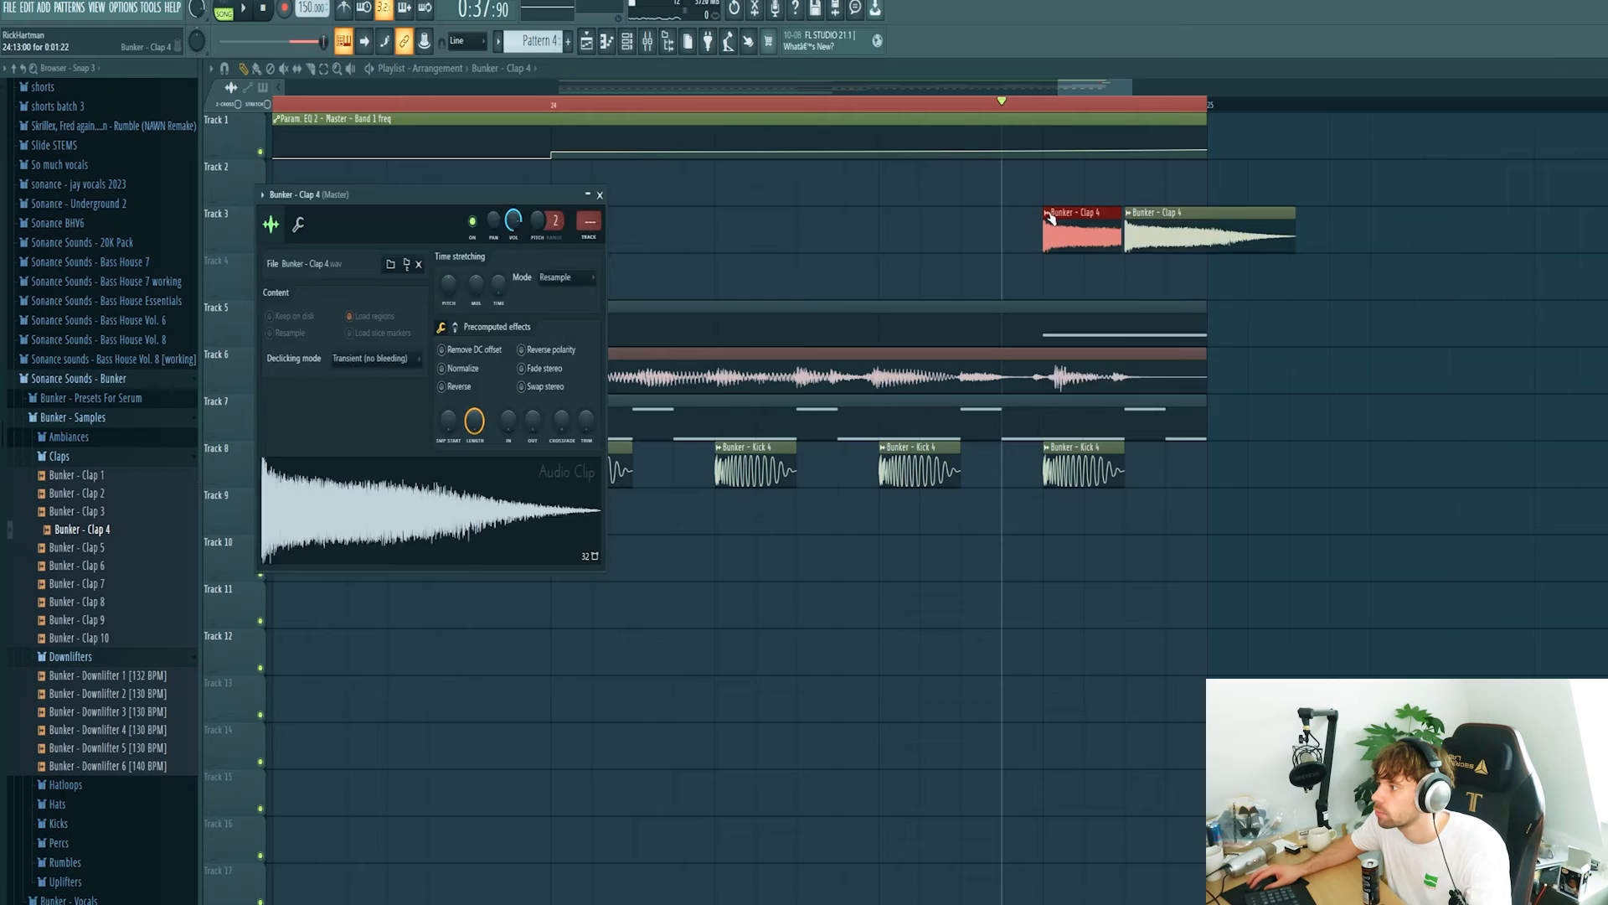
click(1047, 214)
click(1111, 235)
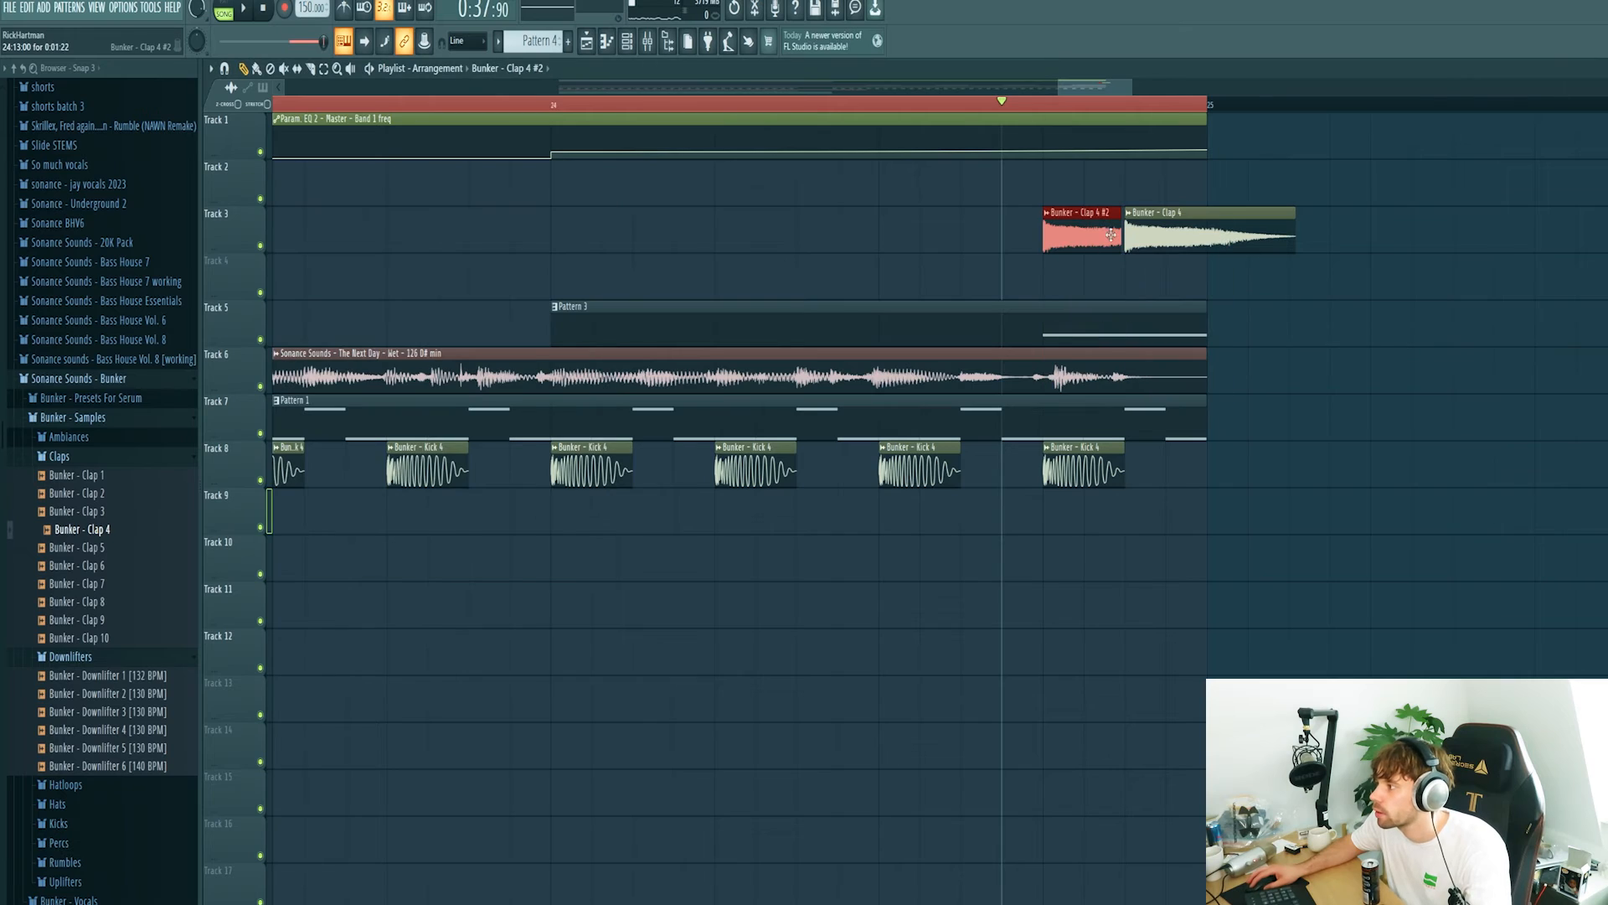
Check the channel settings of both clap clips and play the end of bar 24.
double_click(1149, 228)
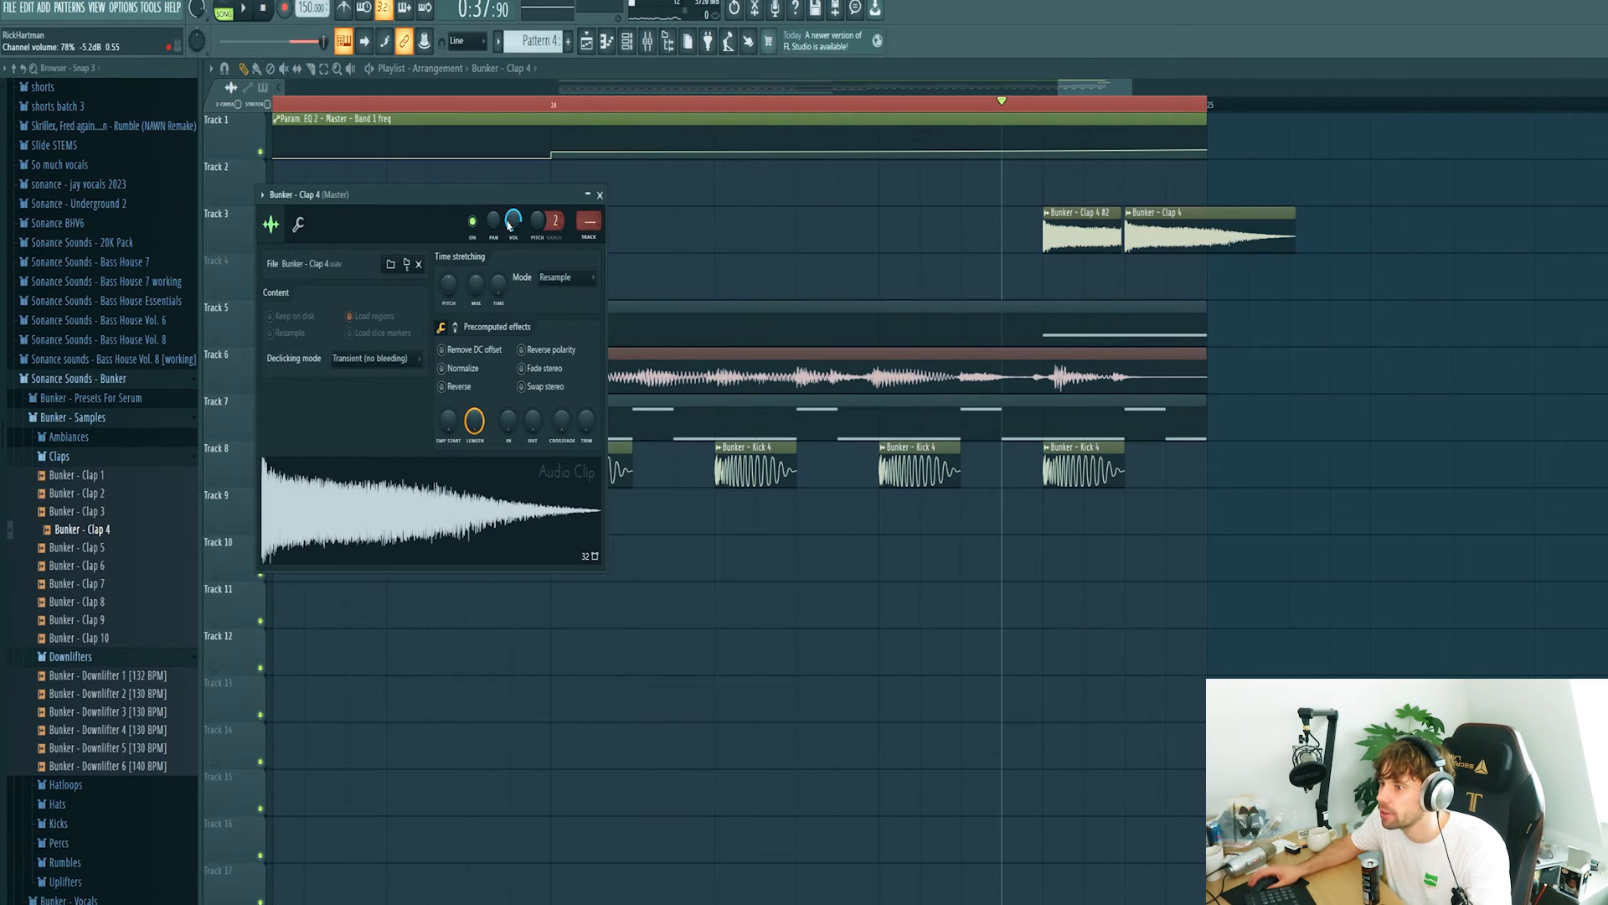
double_click(1067, 233)
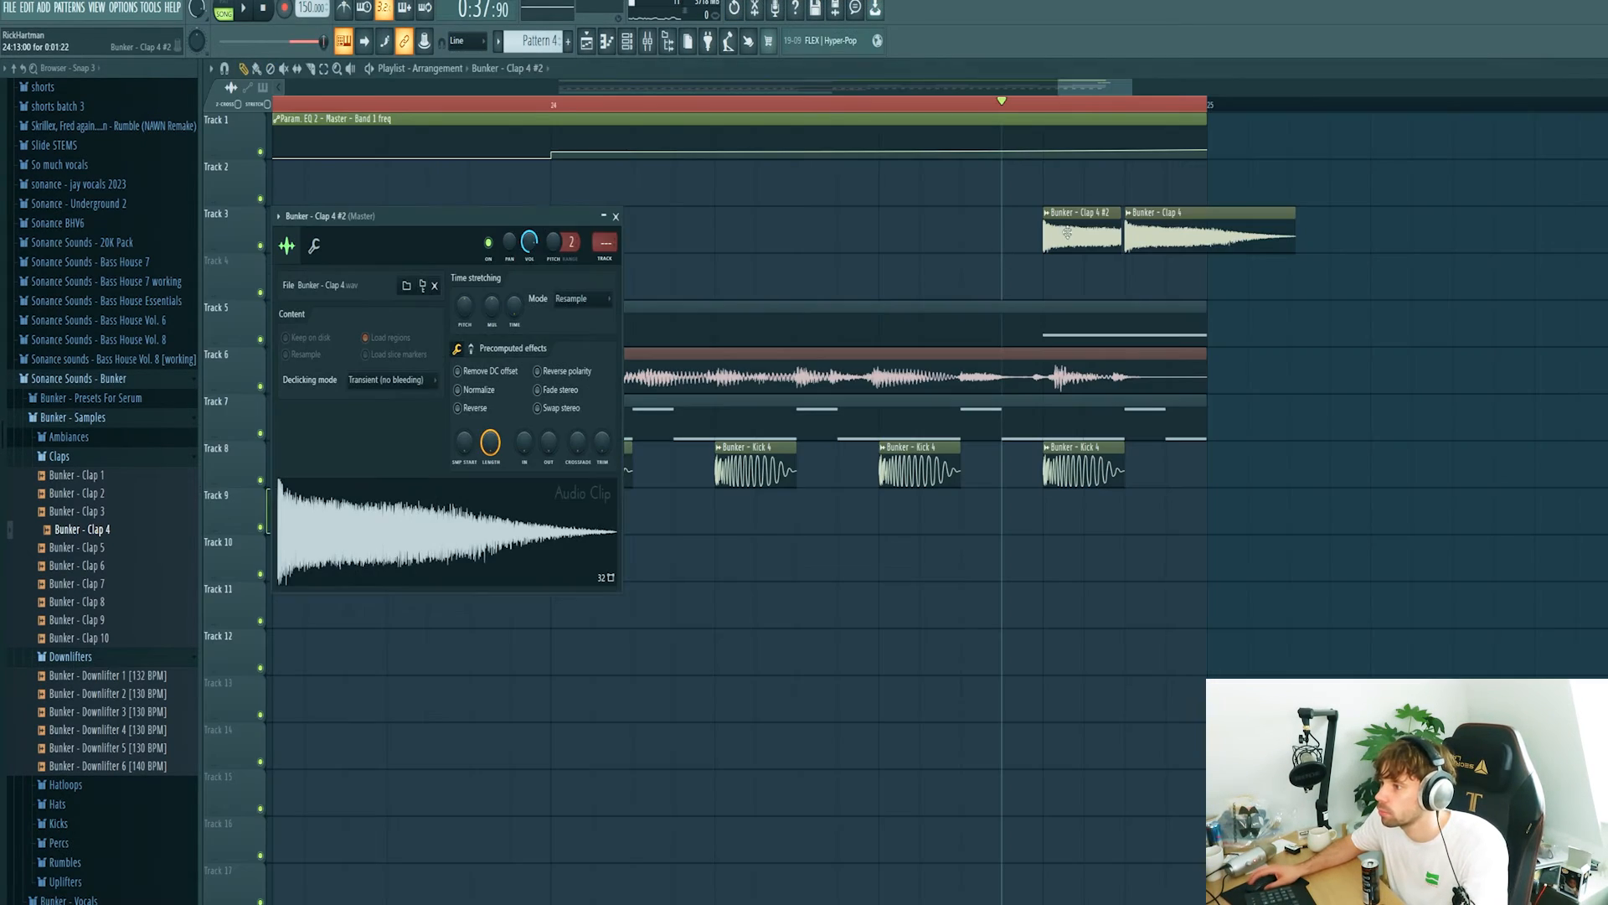
click(1081, 235)
key(space)
key(space)
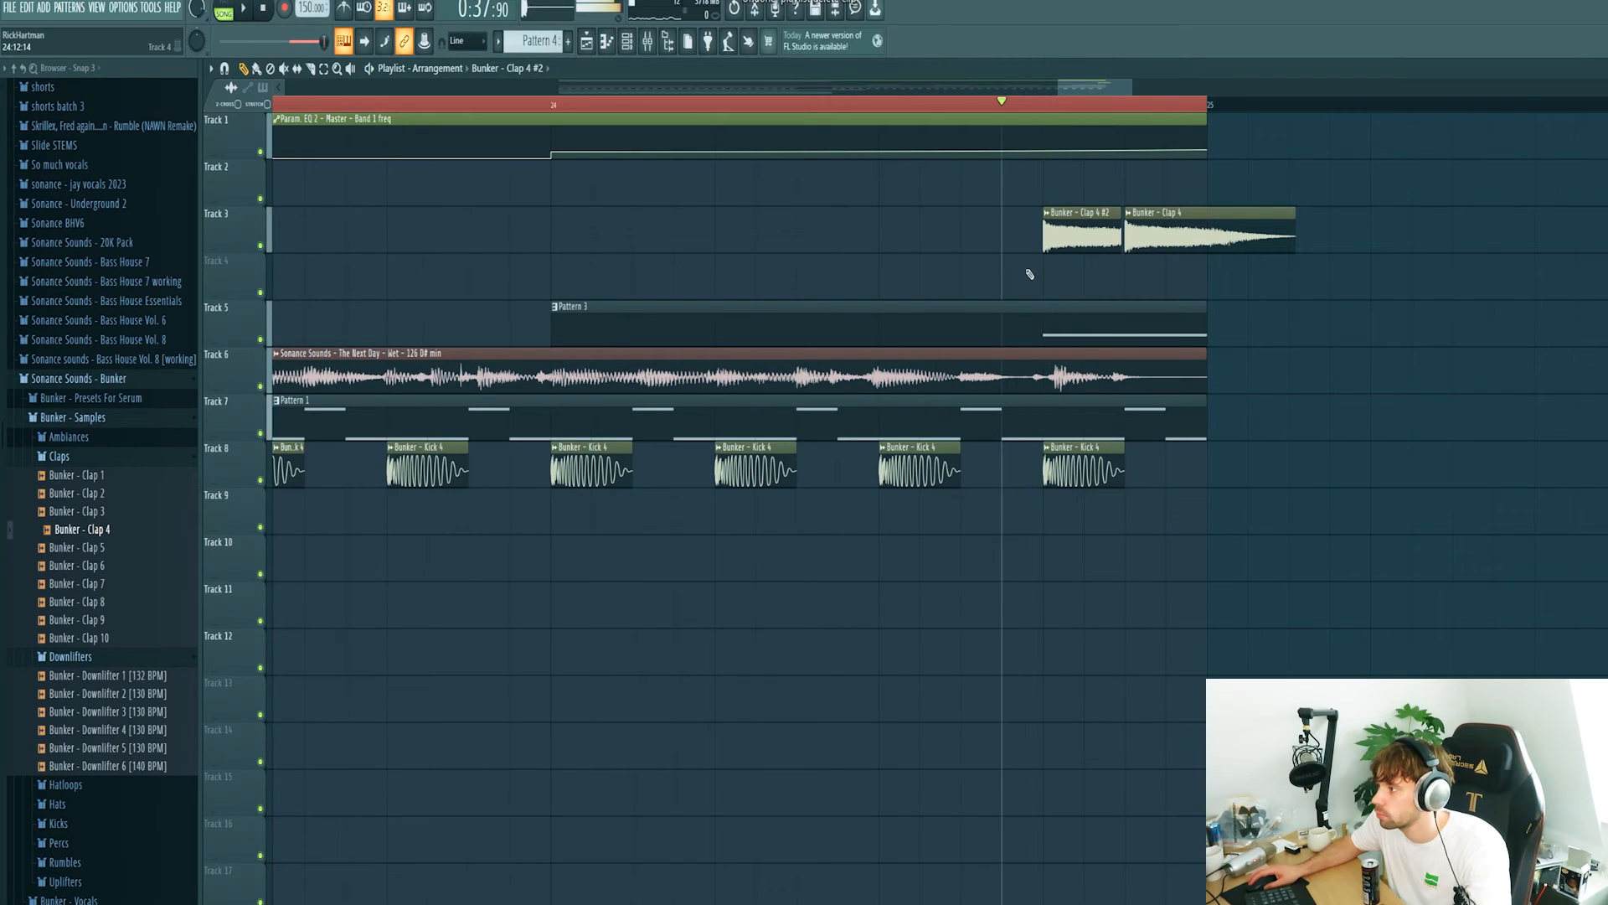
Set the Space of the Pro-R reverb on the Bunker - Clap 4 mixer track to 3.20 s.
key(F9)
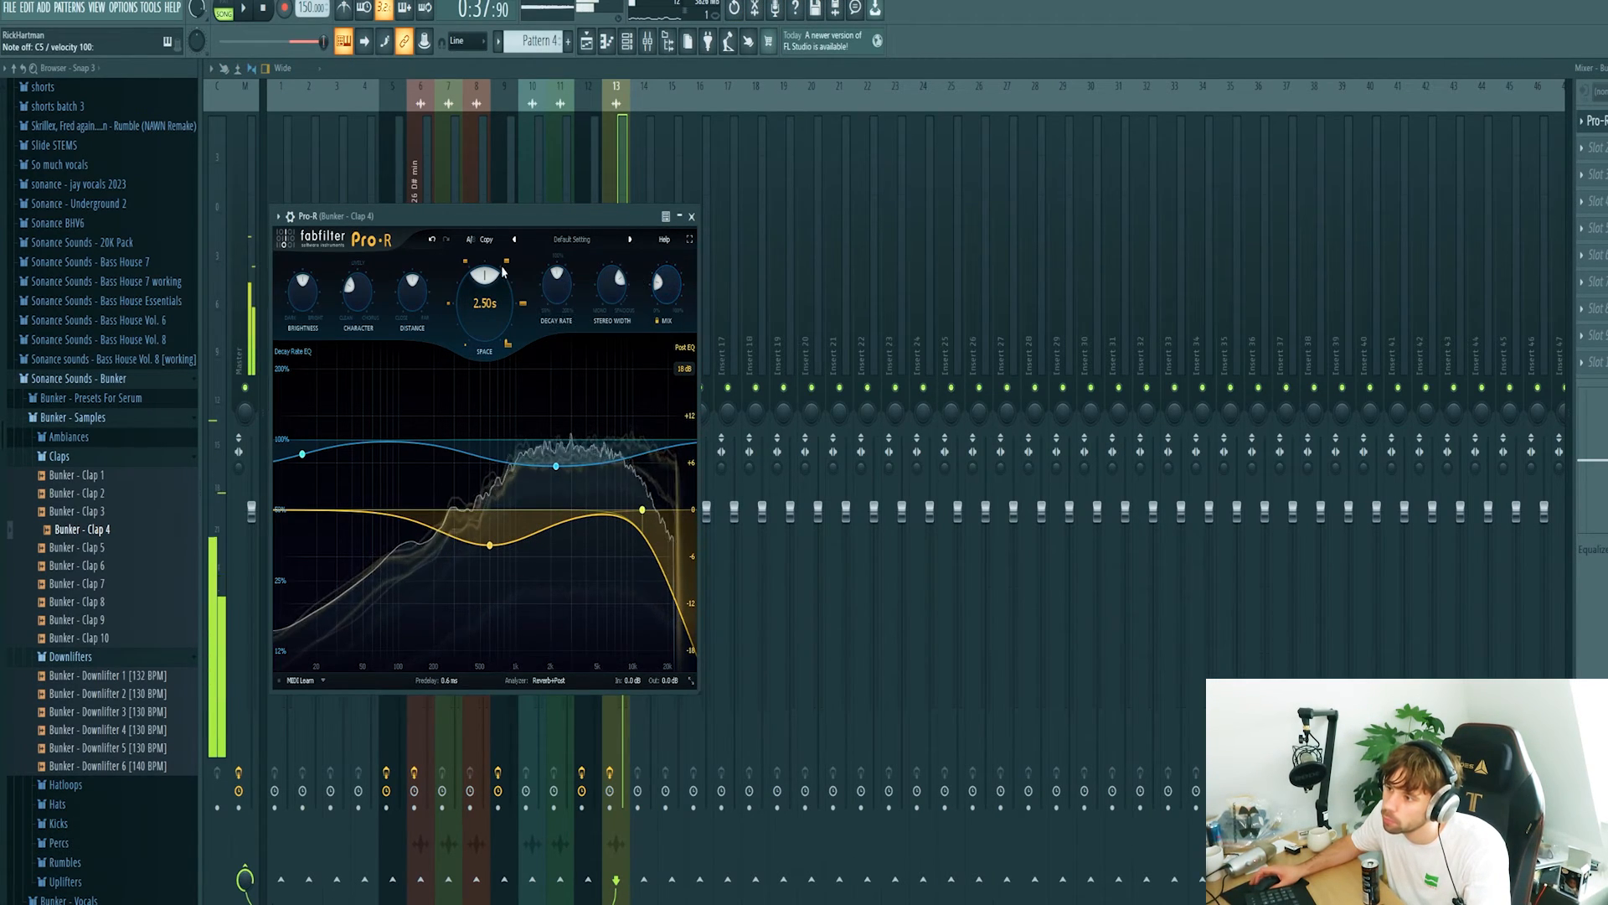
drag(490, 286, 505, 279)
drag(584, 218, 1247, 230)
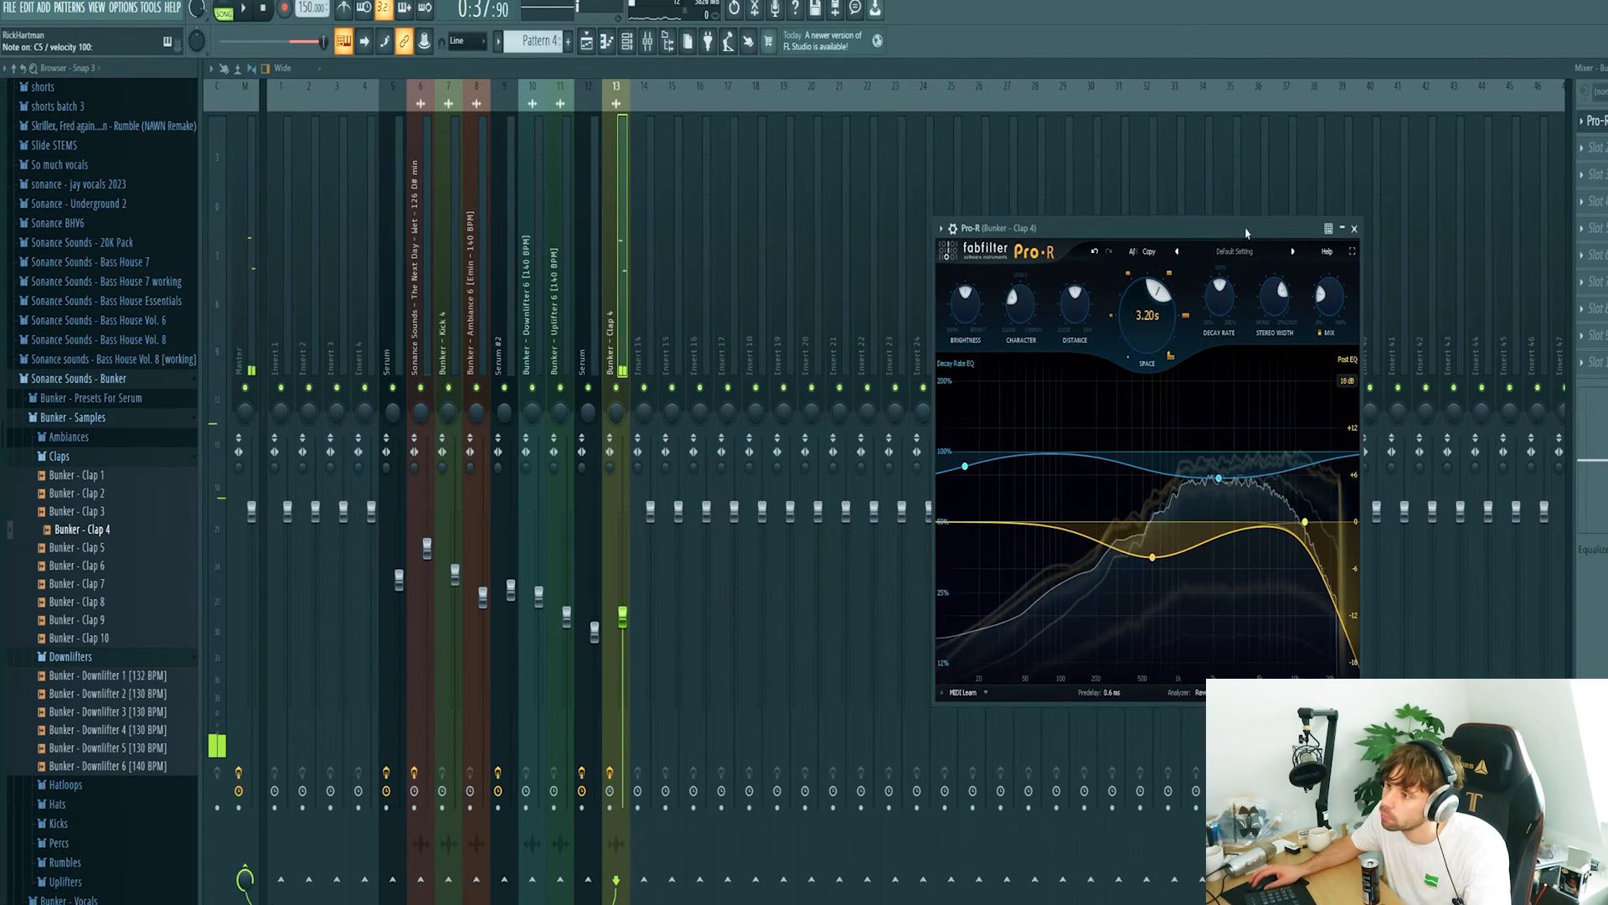
Lower the Bunker - Clap 4 mixer fader to about 45% (-14.2 dB) during playback and return to the playlist.
click(586, 44)
key(space)
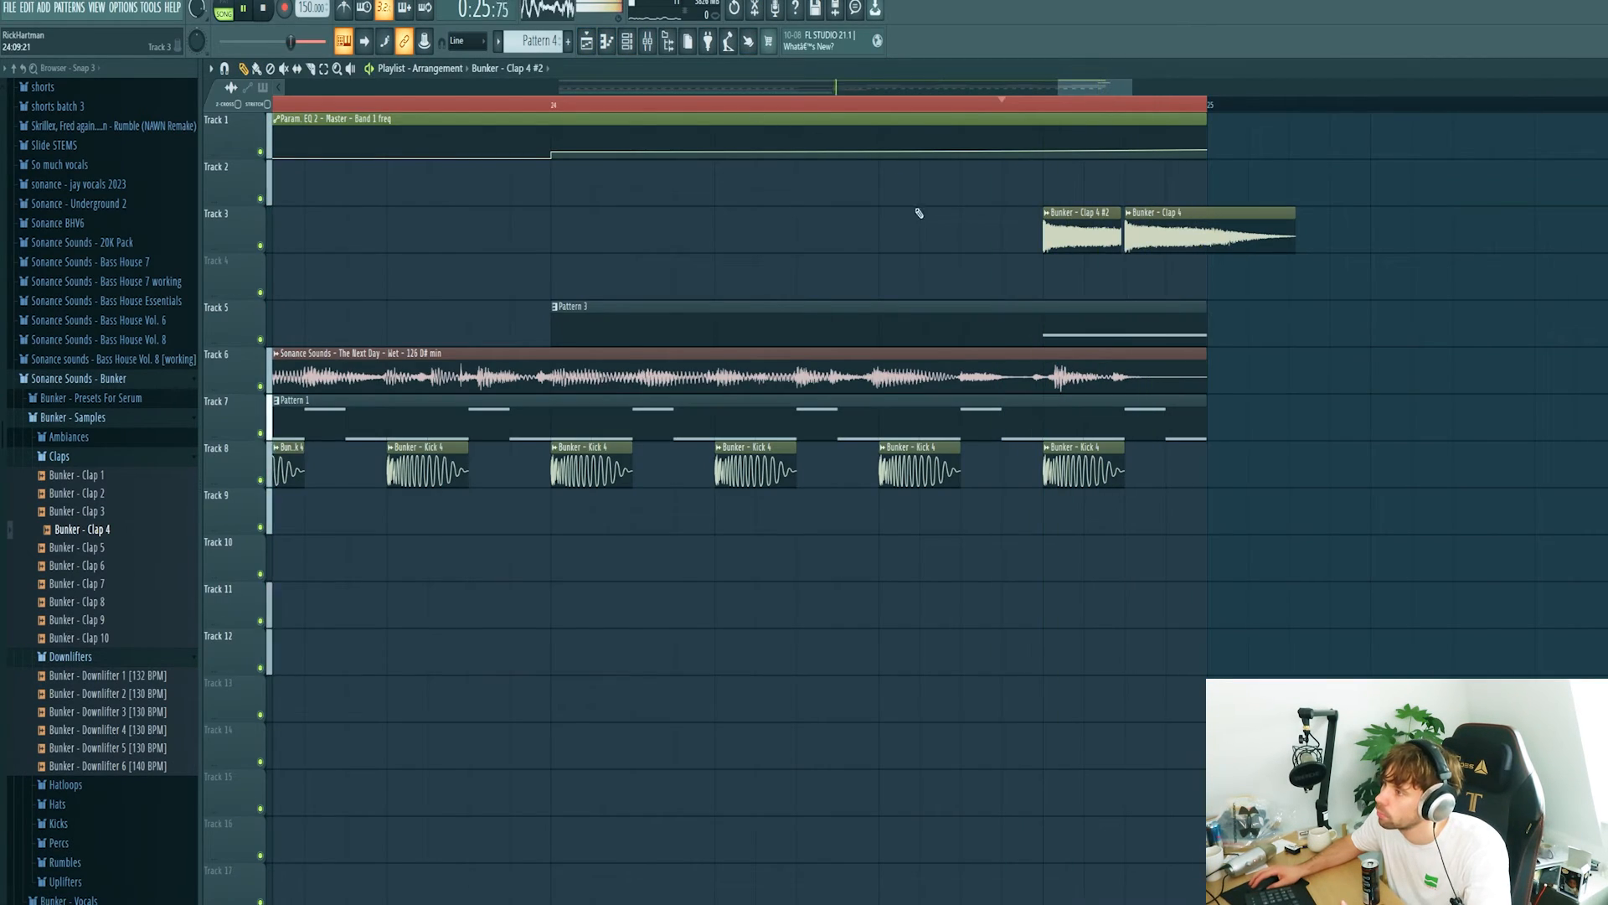
click(647, 40)
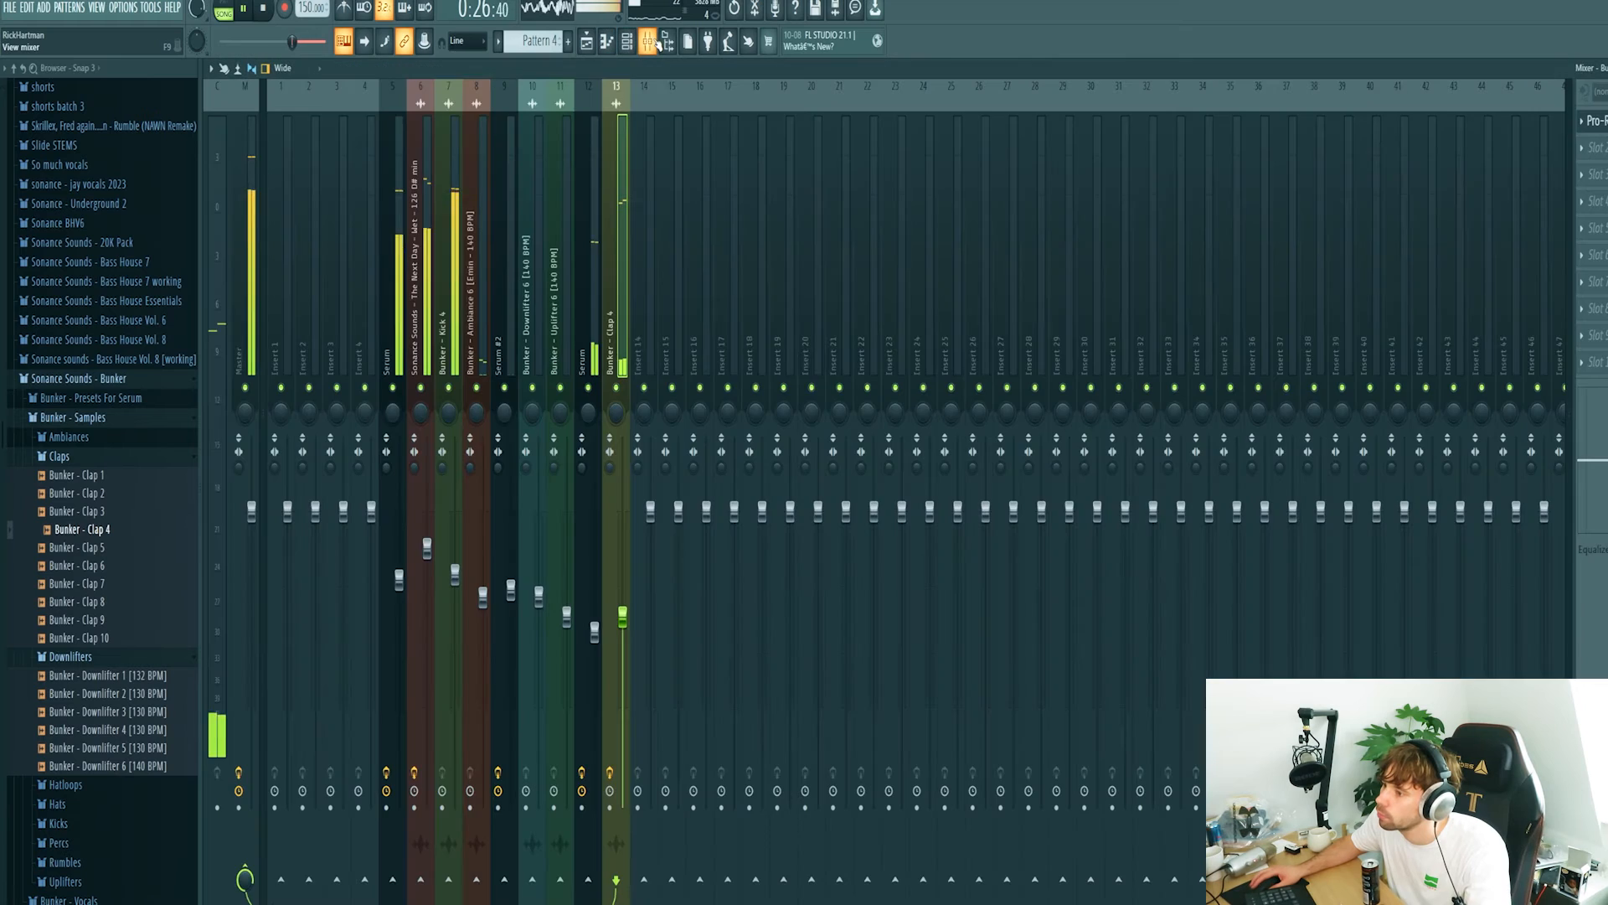
drag(622, 618, 622, 685)
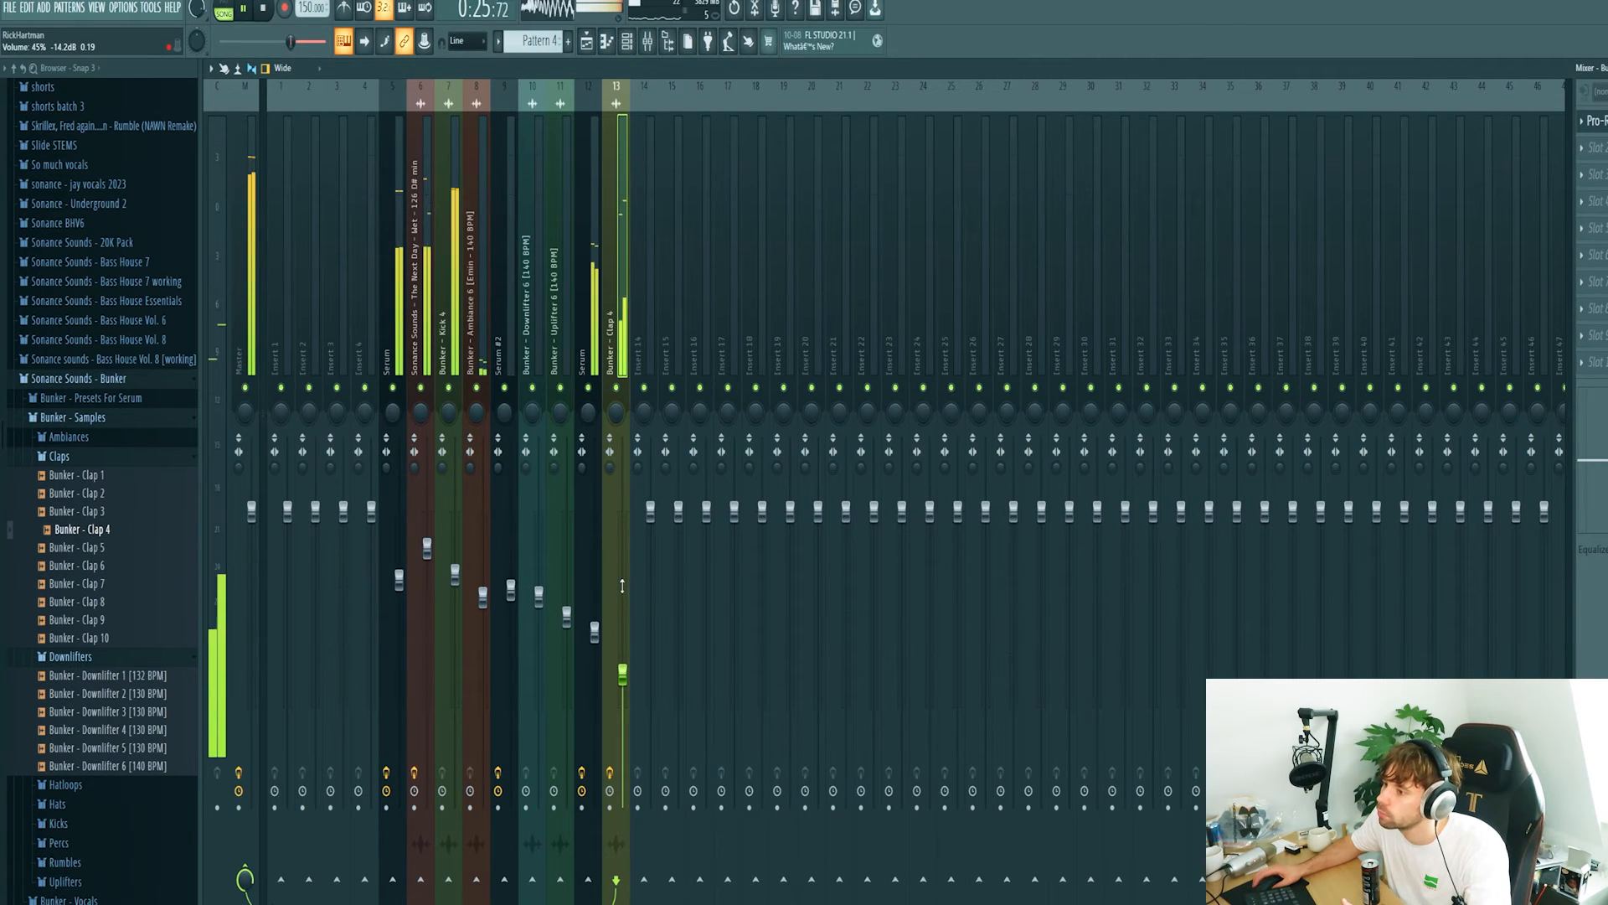
click(587, 42)
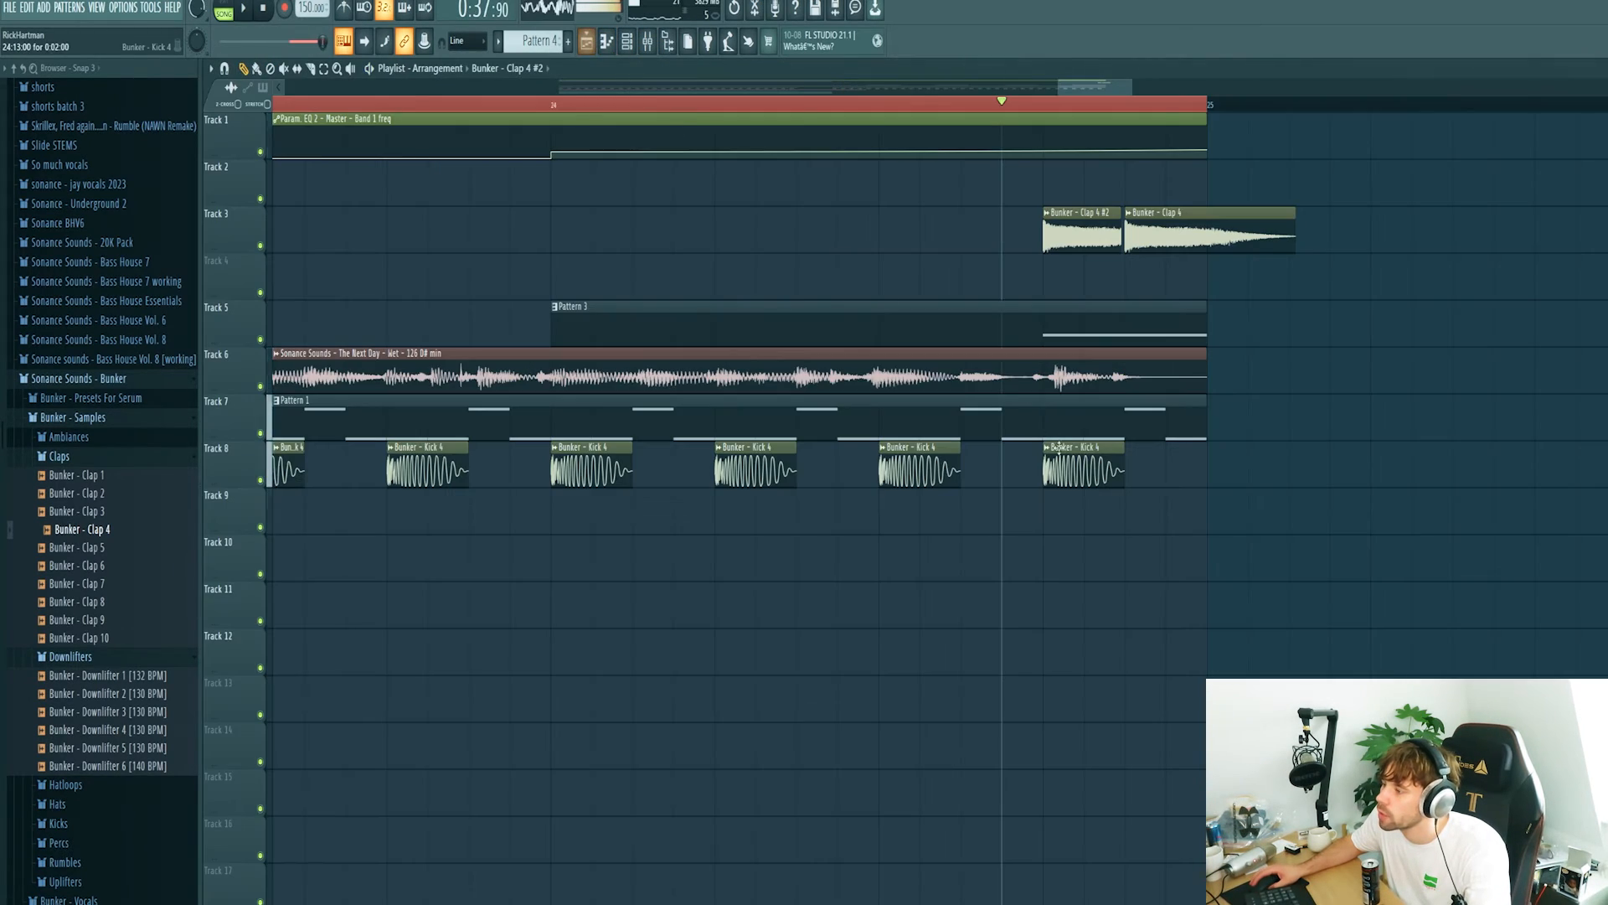
Place Crash - 5 from tr 09 samping on Track 4 at each beat of bar 24, trimmed to one beat, with a full-length crash at bar 25.
scroll(1005, 651, down, 2)
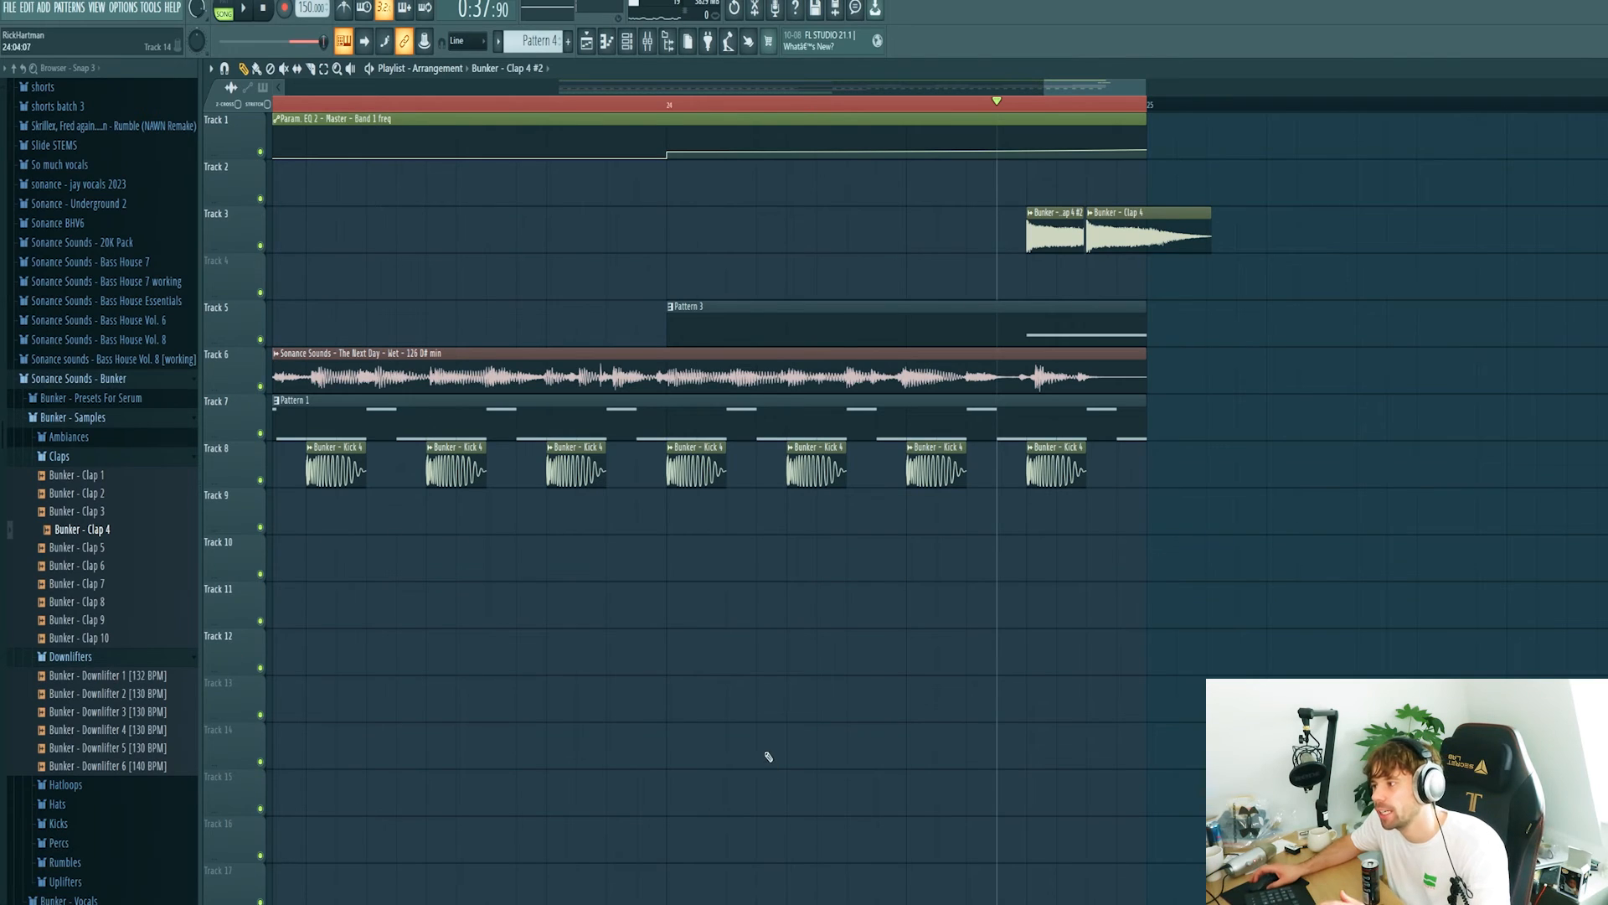
scroll(101, 503, down, 15)
click(52, 450)
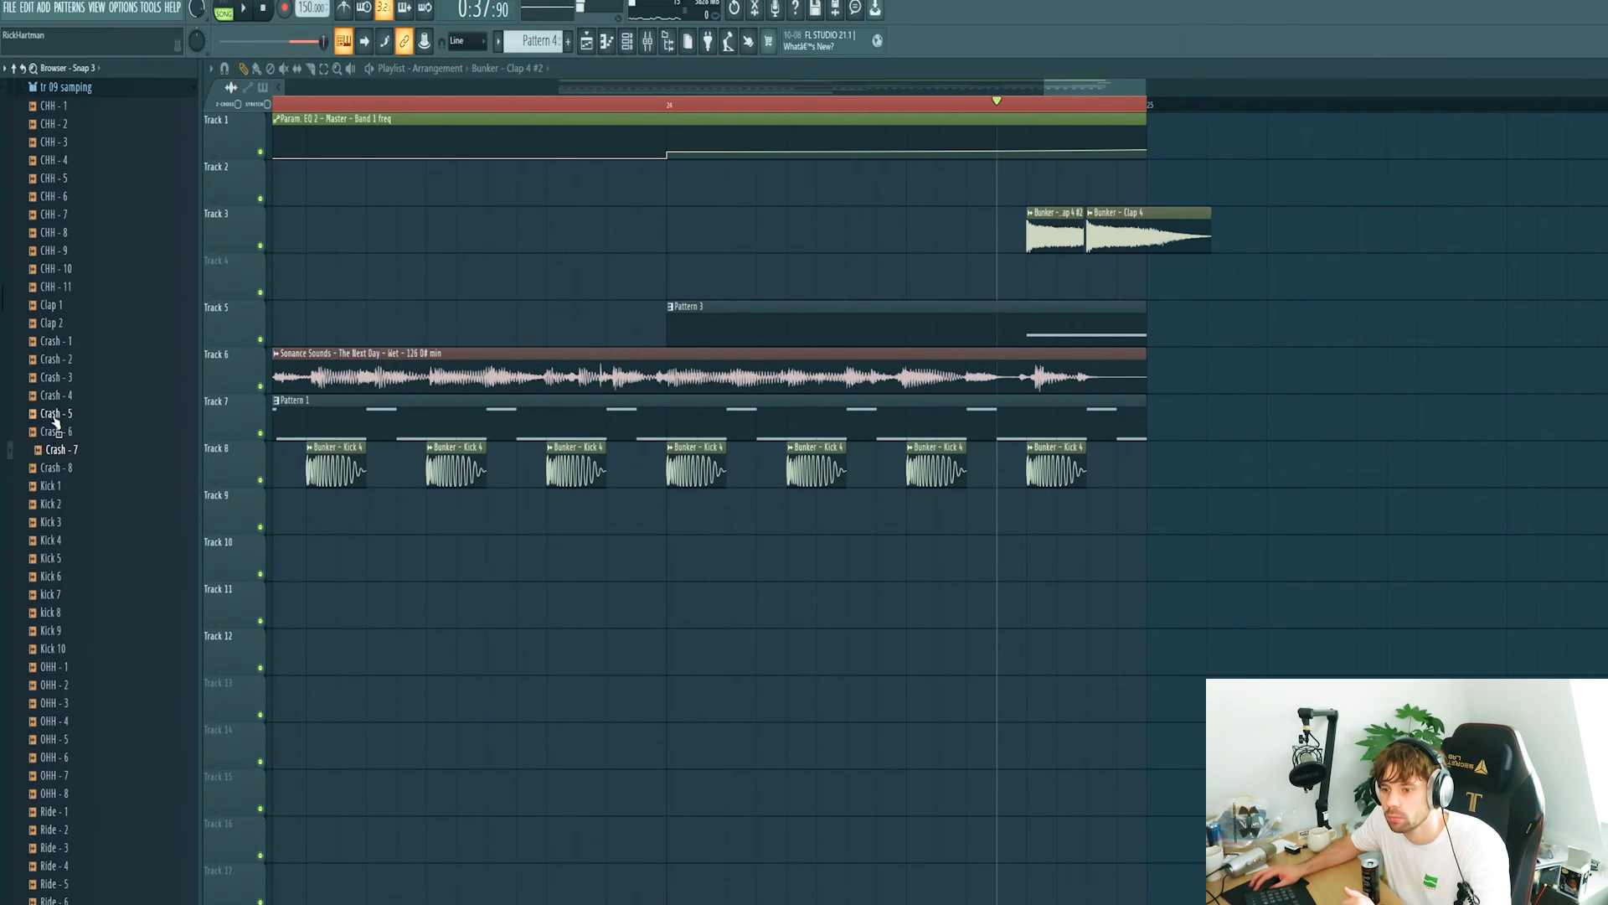
drag(59, 415, 783, 285)
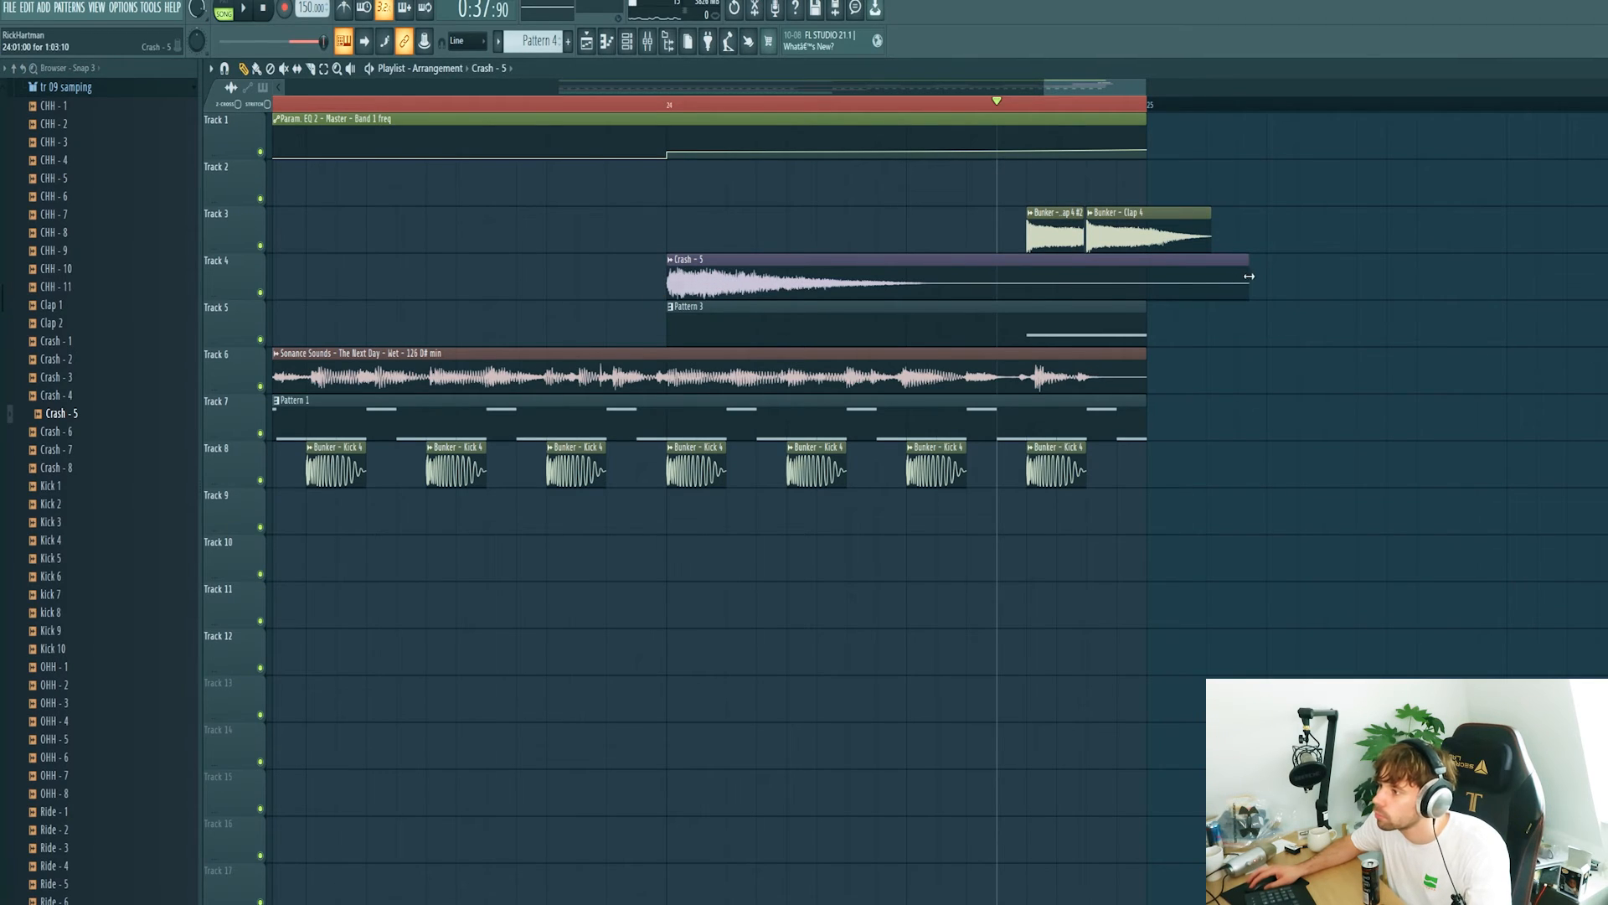
drag(1249, 276, 788, 285)
click(798, 284)
click(918, 285)
click(1037, 286)
click(1159, 282)
drag(1266, 280, 1601, 281)
Play the arrangement from just before bar 24 to hear the crash and clap fill.
key(y)
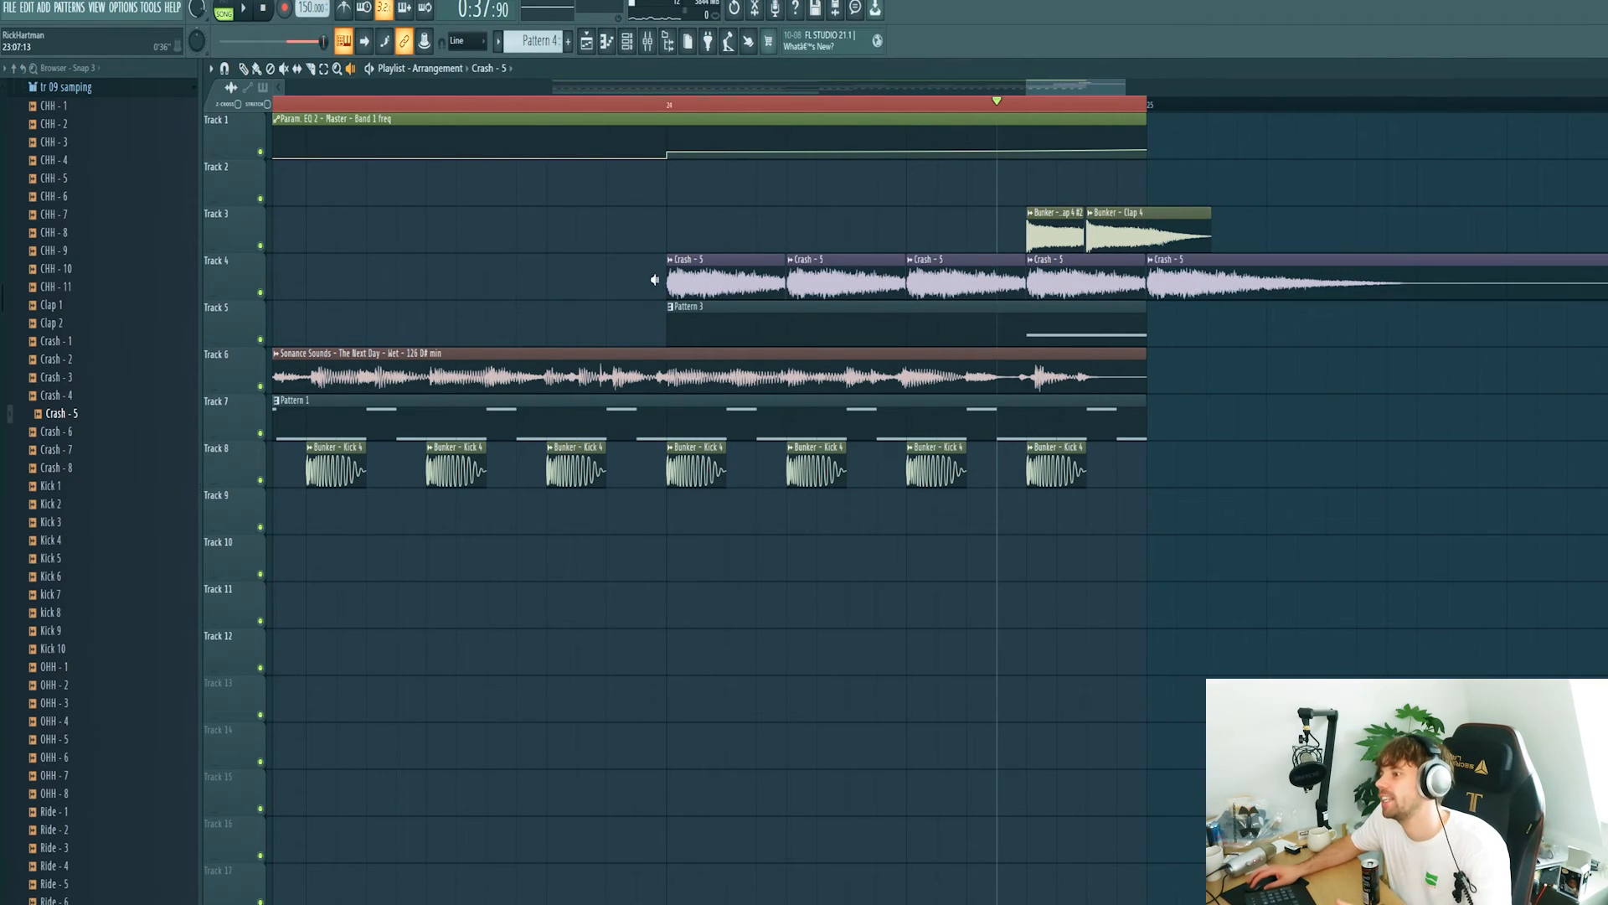
drag(655, 279, 562, 249)
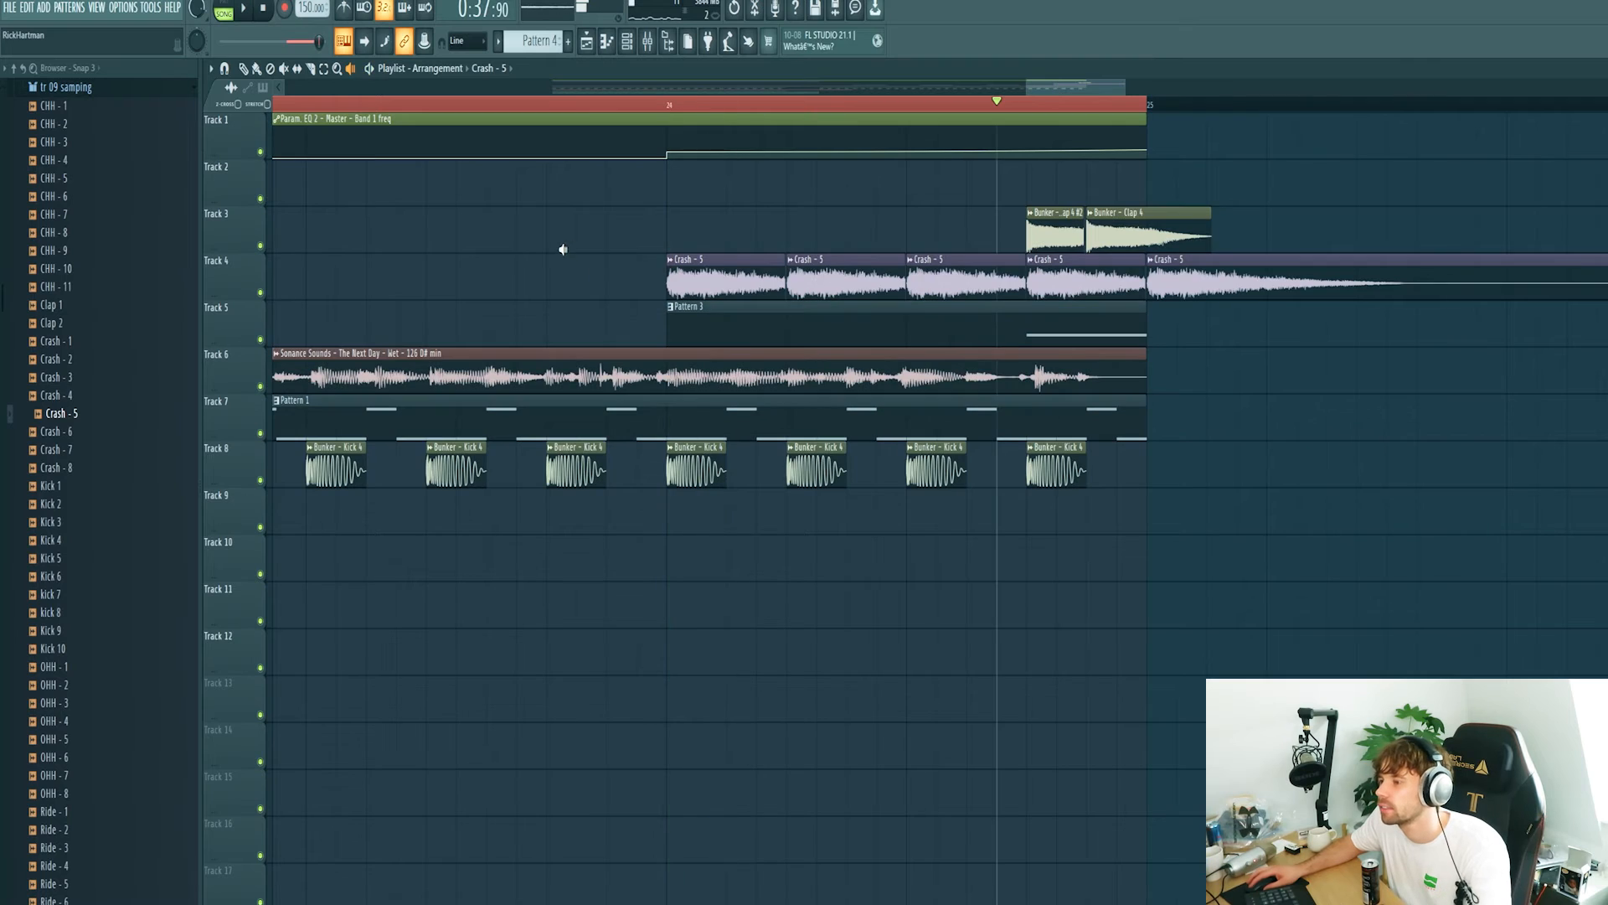
click(640, 105)
key(space)
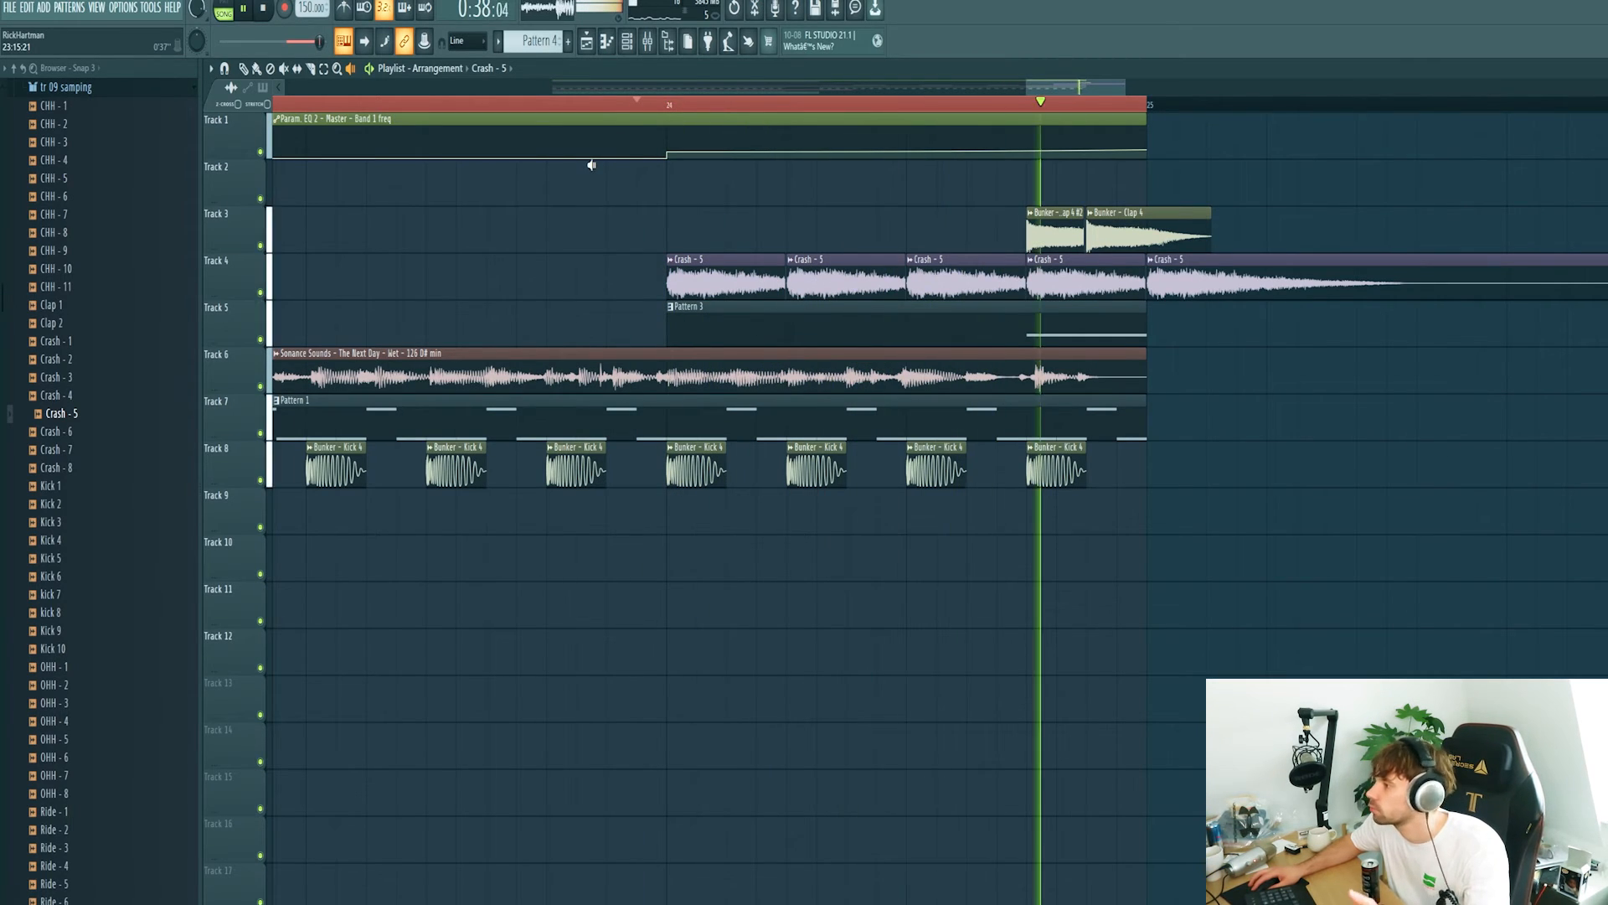
key(space)
Duplicate the clips on Tracks 3 to 8 of the eight-bar drop at bars 17 to 24 into bars 25 to 32.
key(p)
ctrl+right_click(596, 225)
ctrl+scroll(1184, 565, up, 2)
mouse_move(1184, 565)
ctrl+mouse_down()
mouse_move(724, 306)
mouse_move(715, 234)
mouse_move(678, 234)
ctrl+mouse_up()
key(ctrl+b)
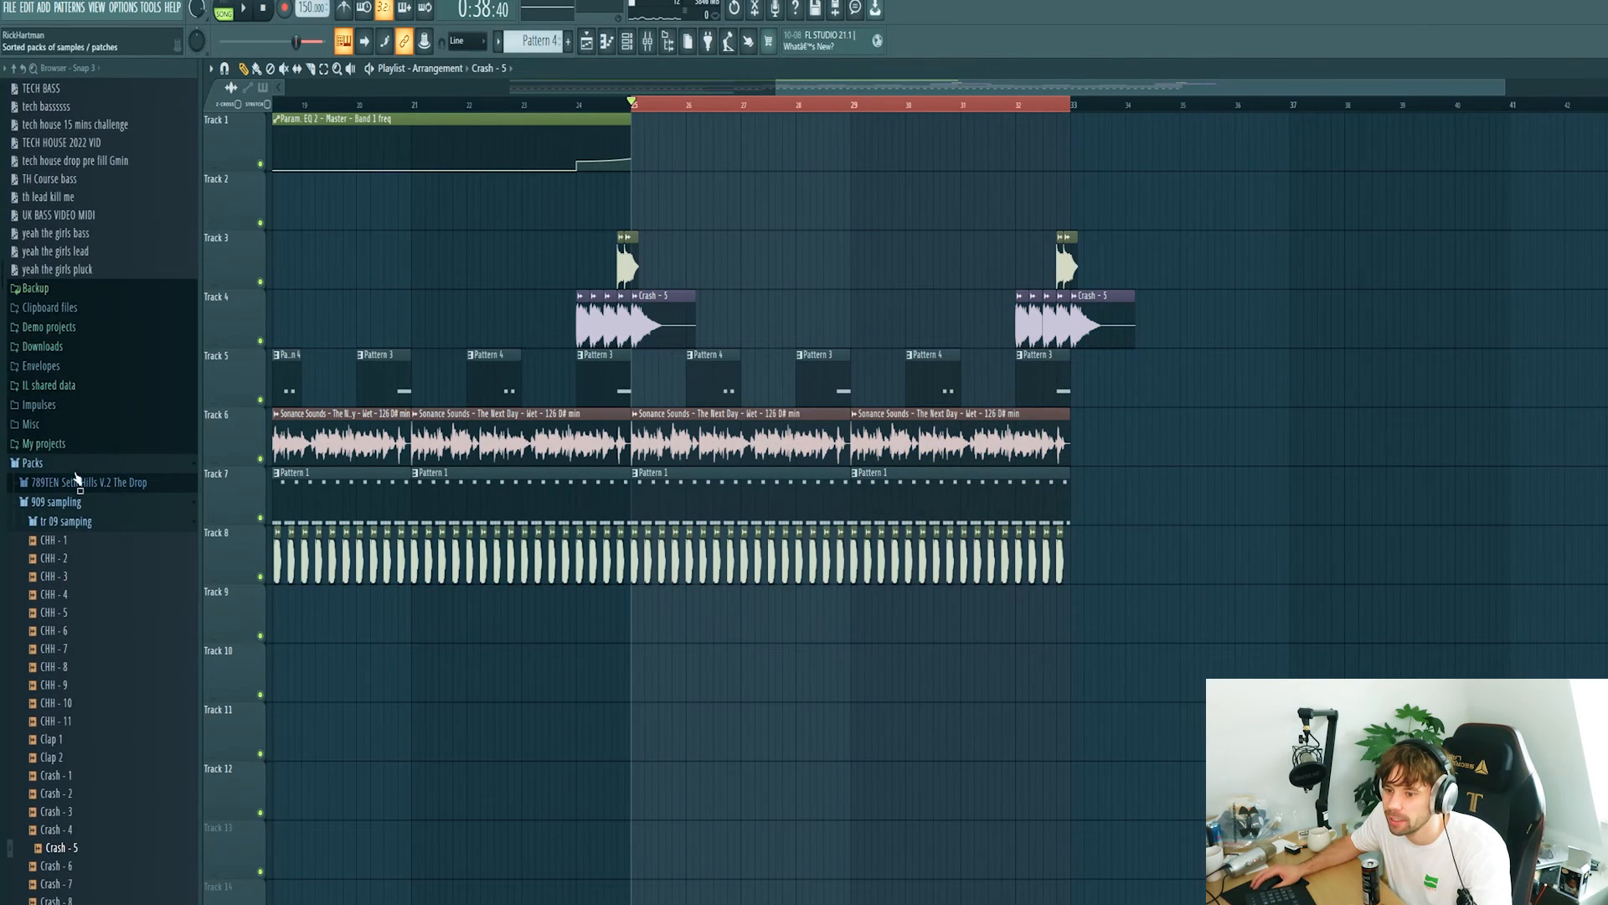
Preview the Bunker hatloops, place Hatloop 1 [150 BPM] on Track 9 at bars 25 and 29, and play from bar 25.
scroll(78, 478, down, 20)
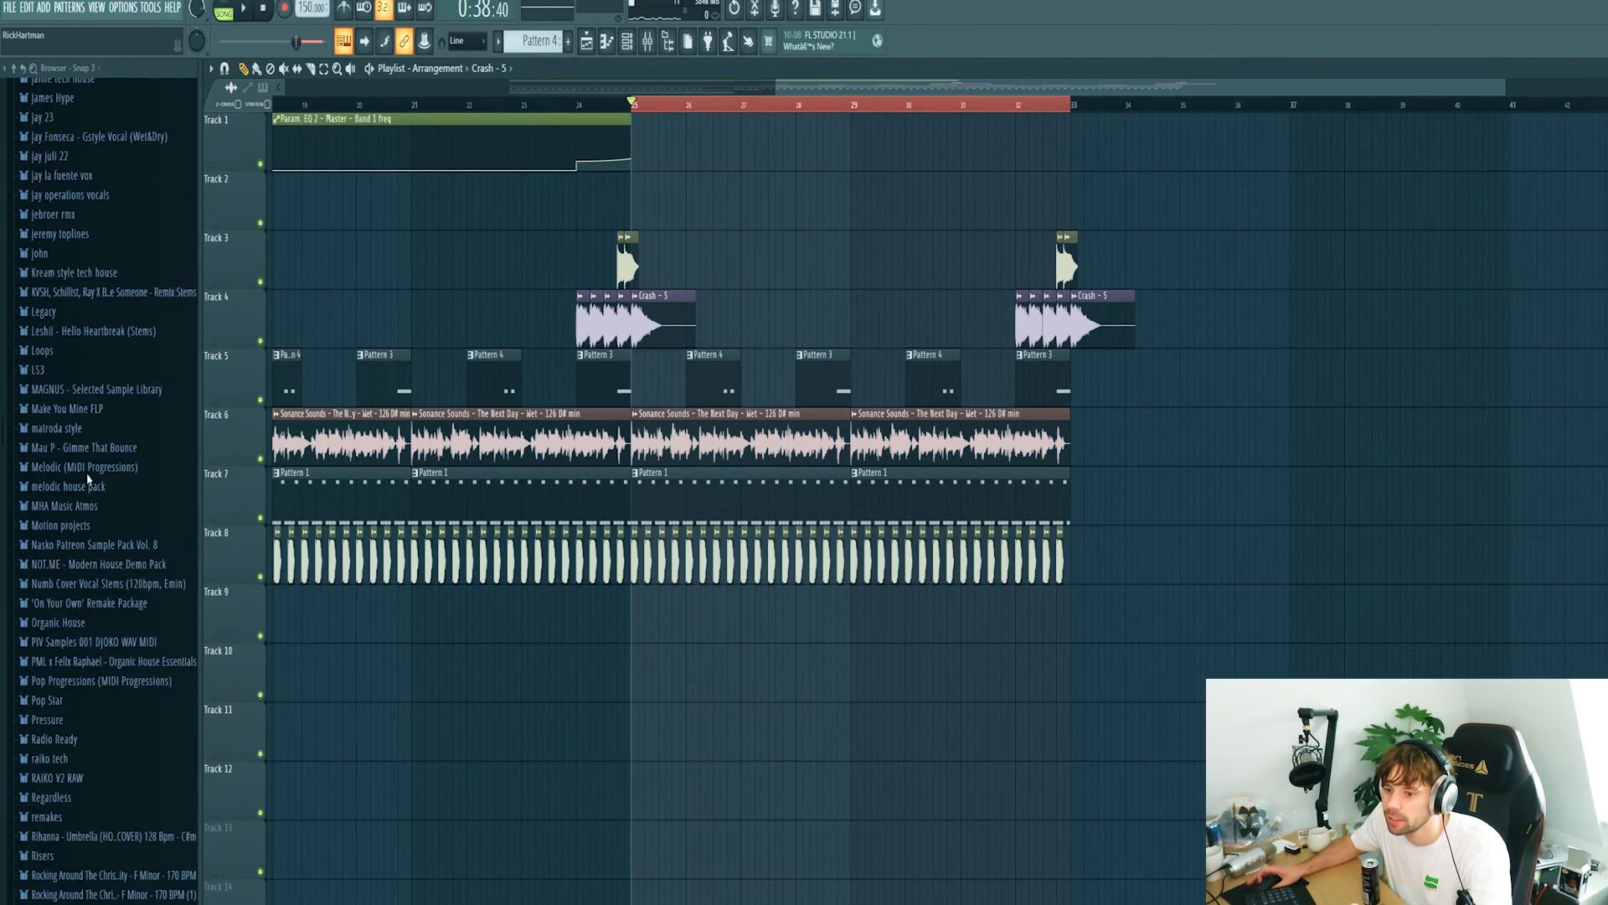
scroll(85, 482, down, 3)
scroll(84, 484, up, 4)
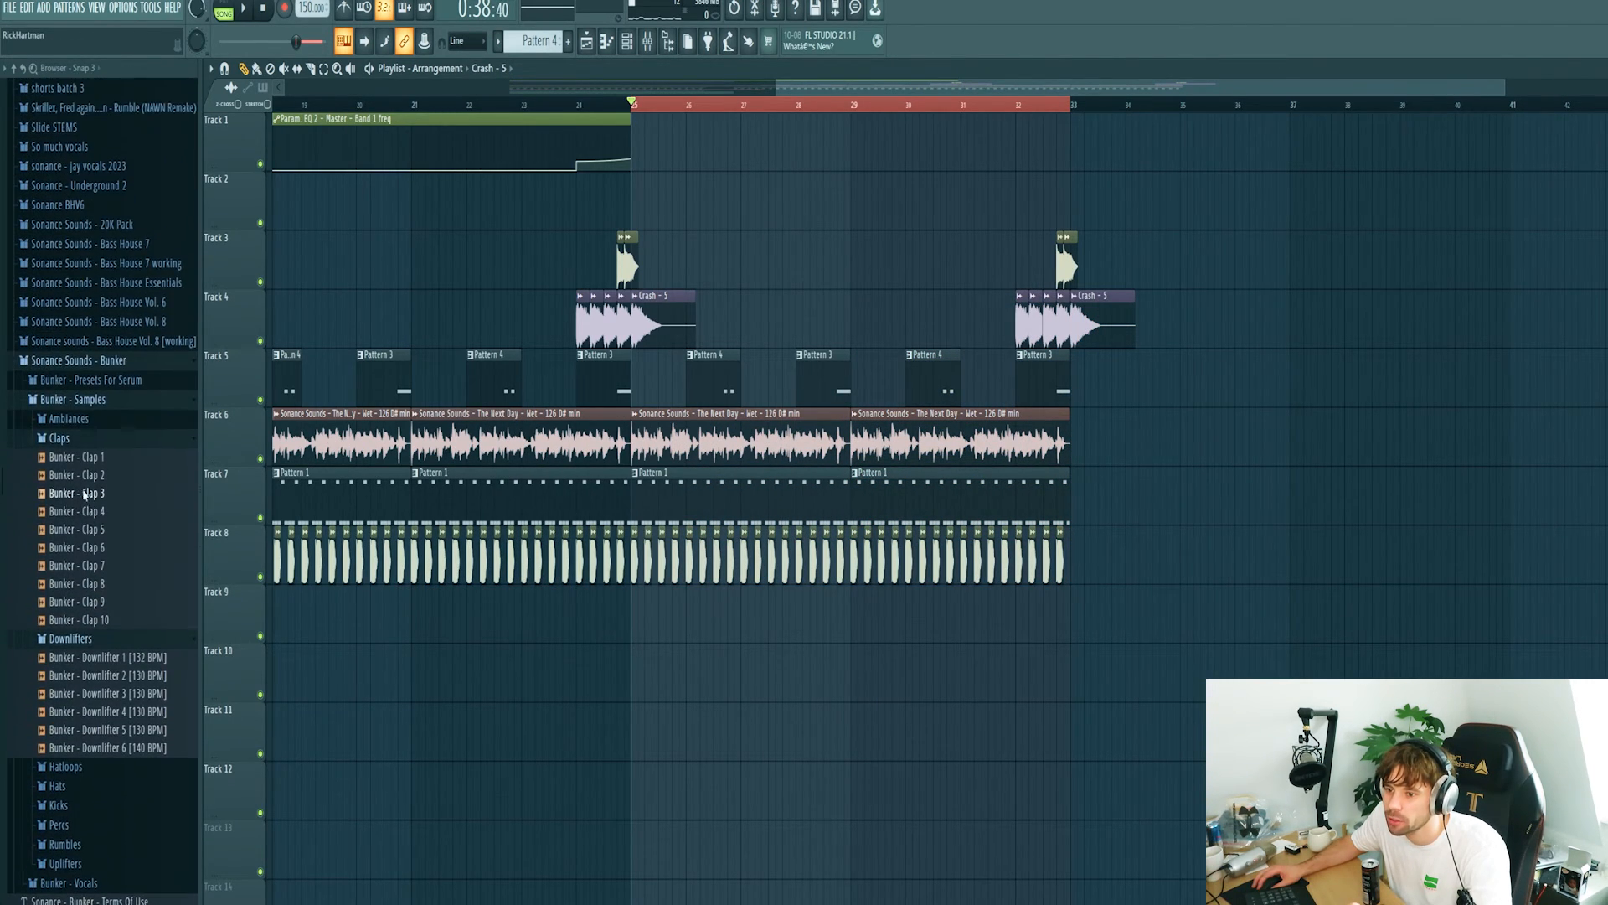
click(83, 441)
click(83, 460)
click(65, 479)
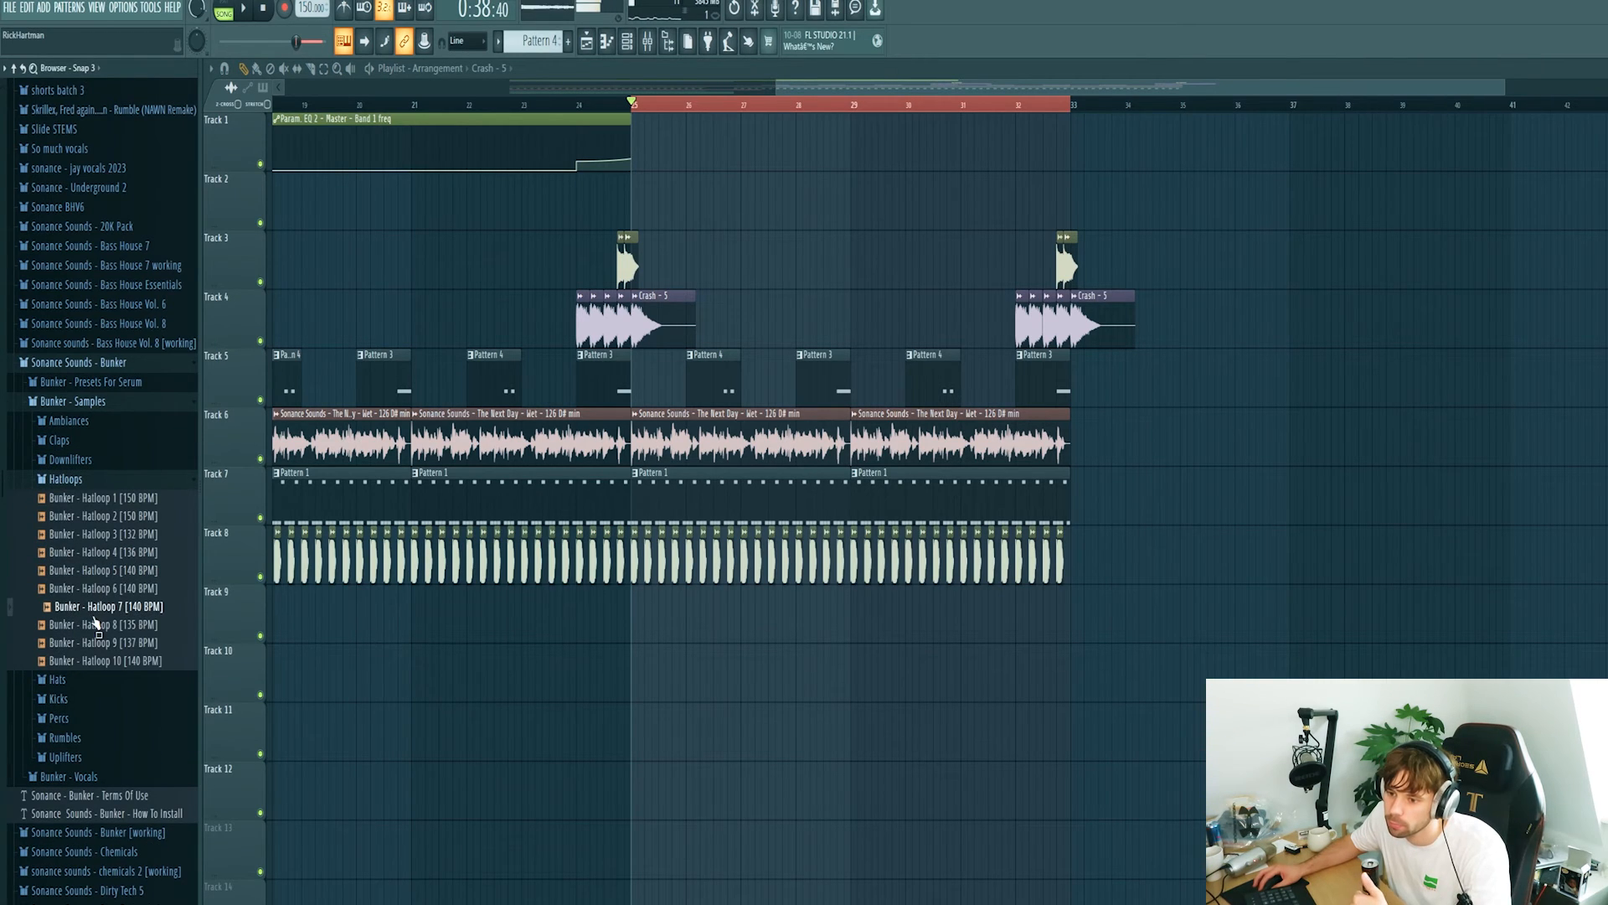
click(99, 501)
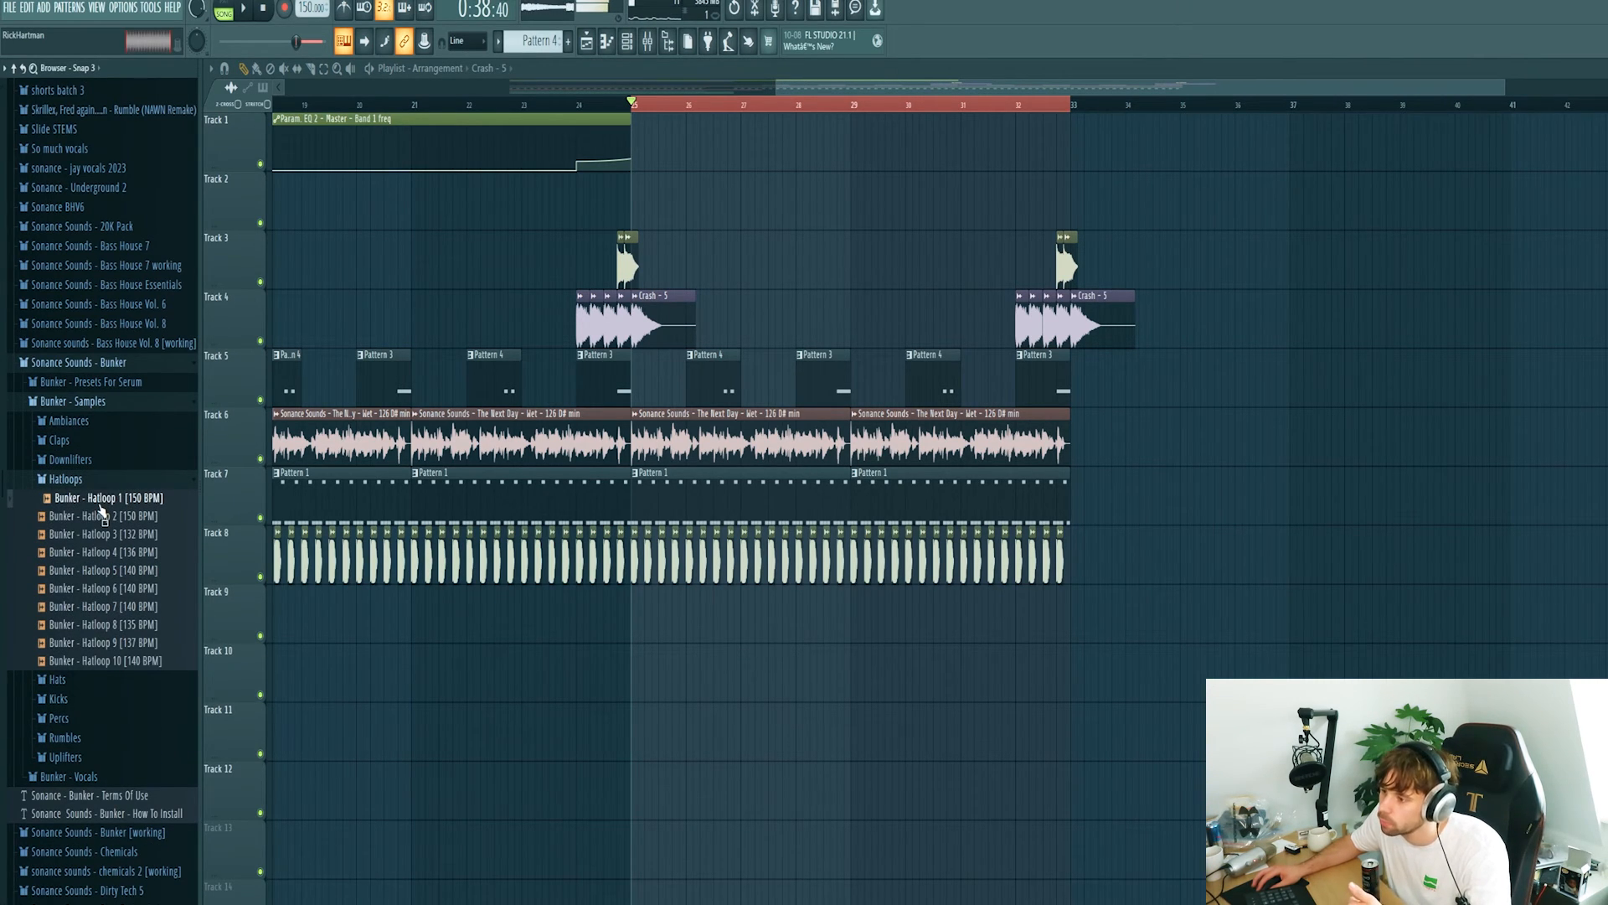
drag(101, 507, 809, 638)
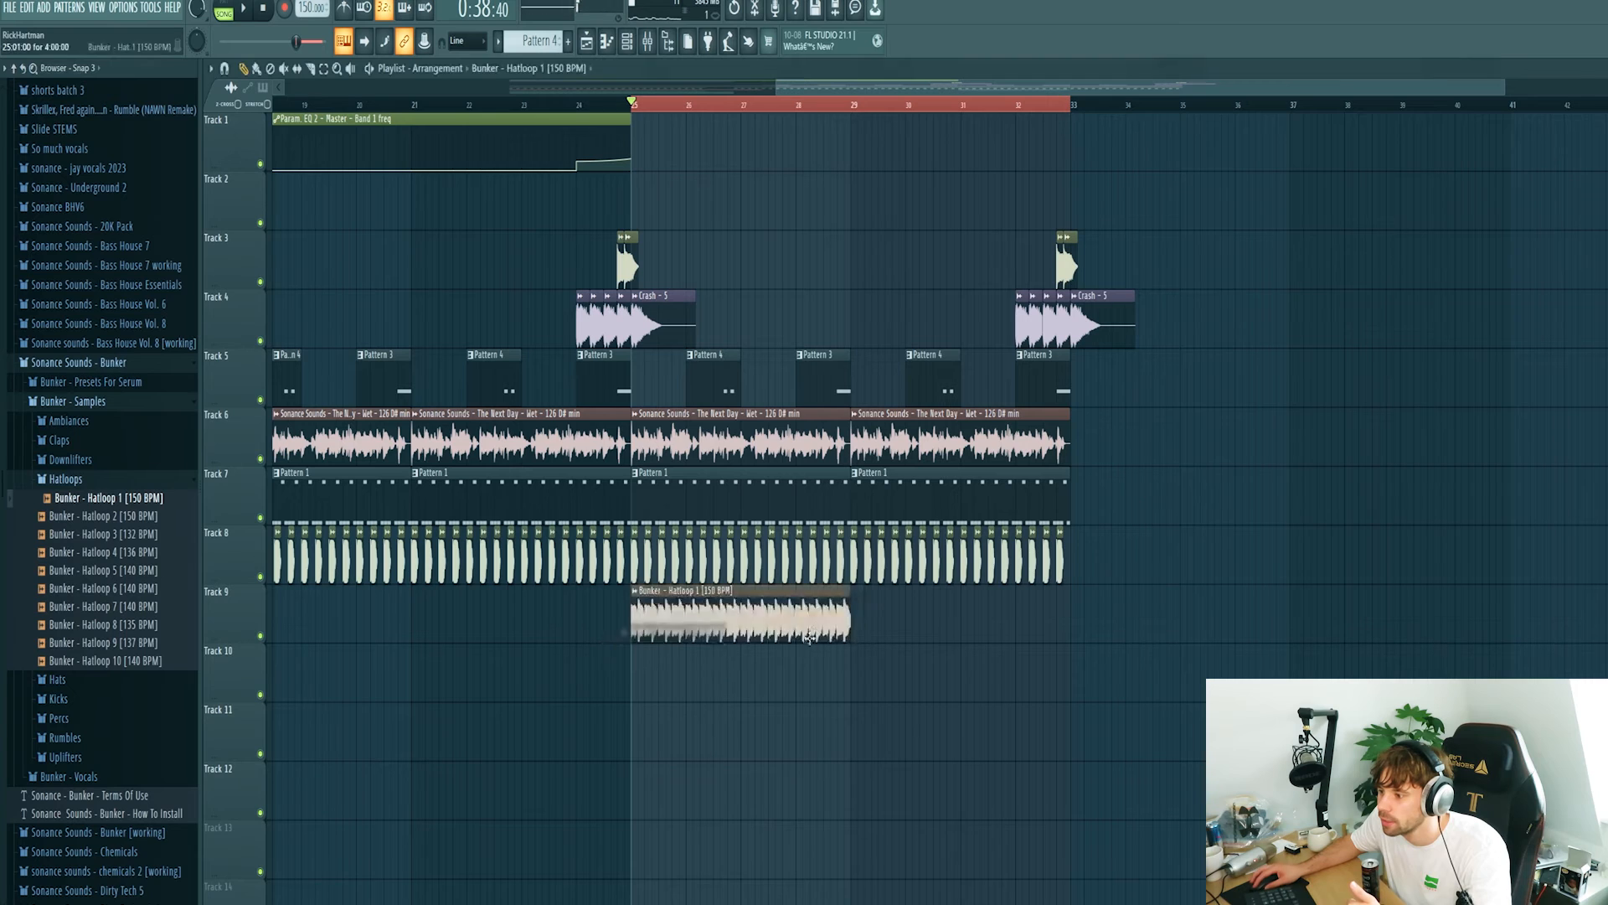
key(space)
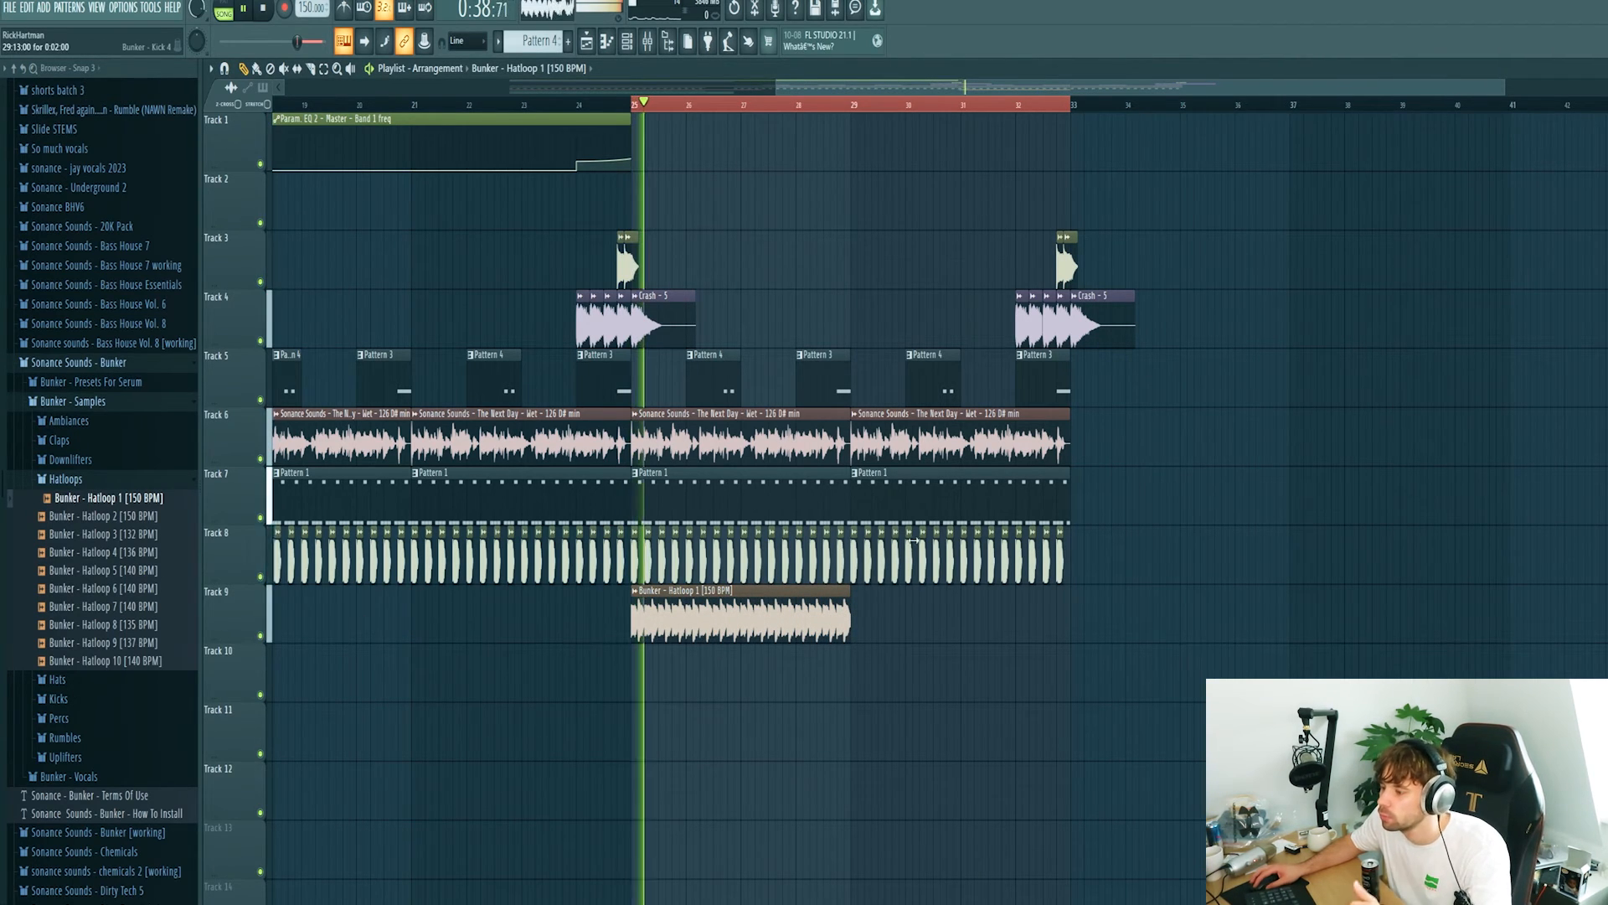
click(880, 607)
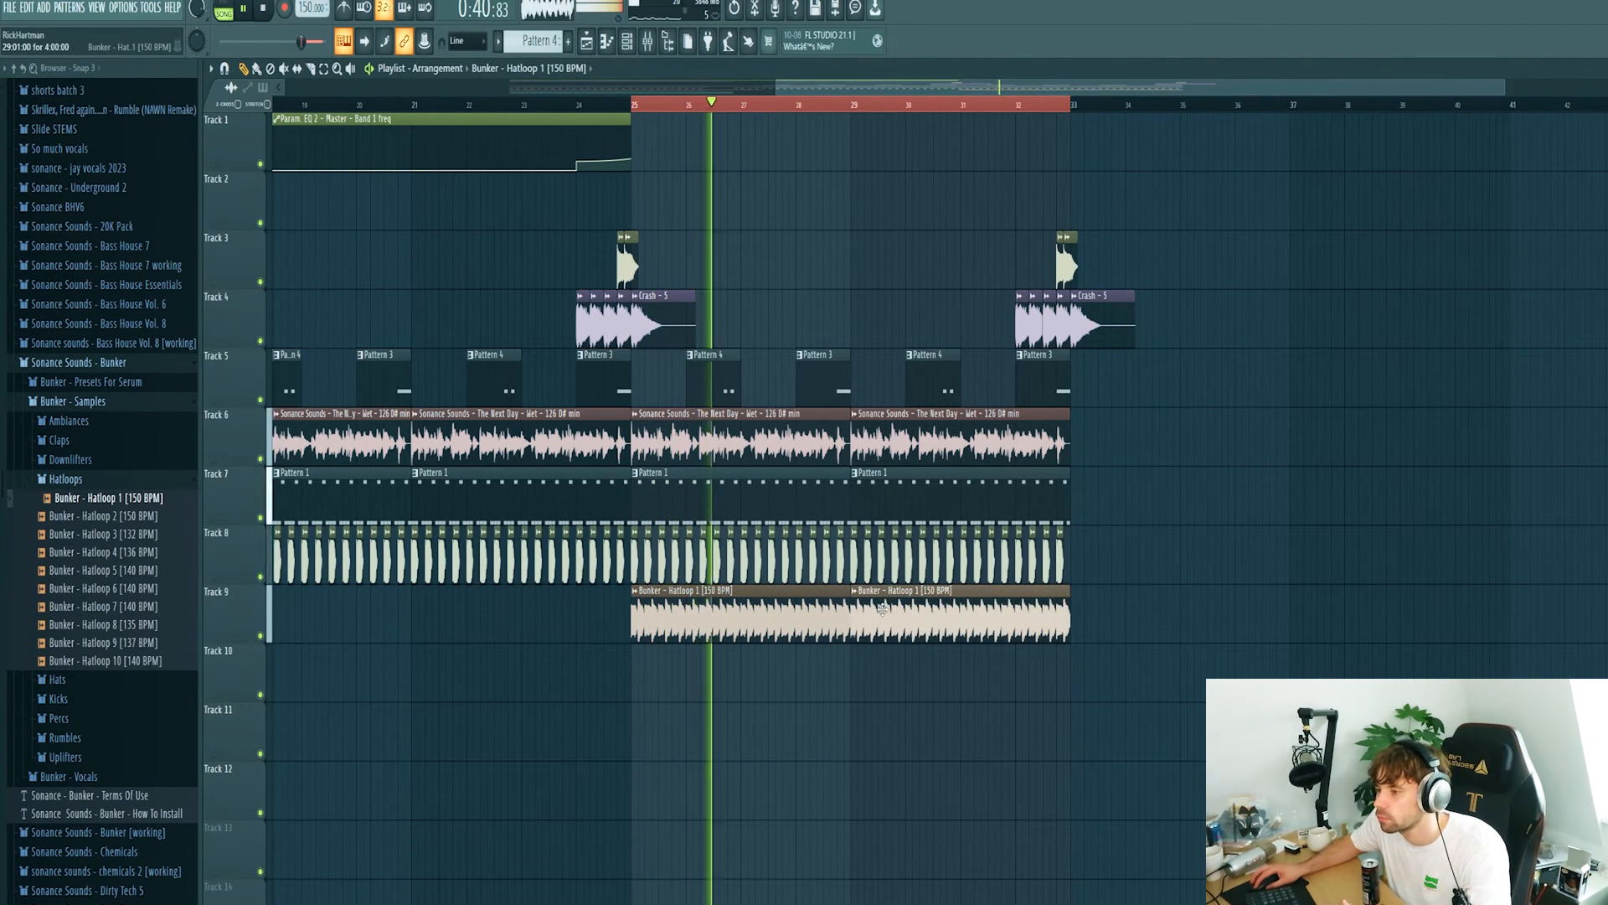
Select the mixer insert of the Hatloop 1 [150 BPM] channel and load Kickstart into its effect slot 10.
double_click(882, 603)
key(space)
click(638, 302)
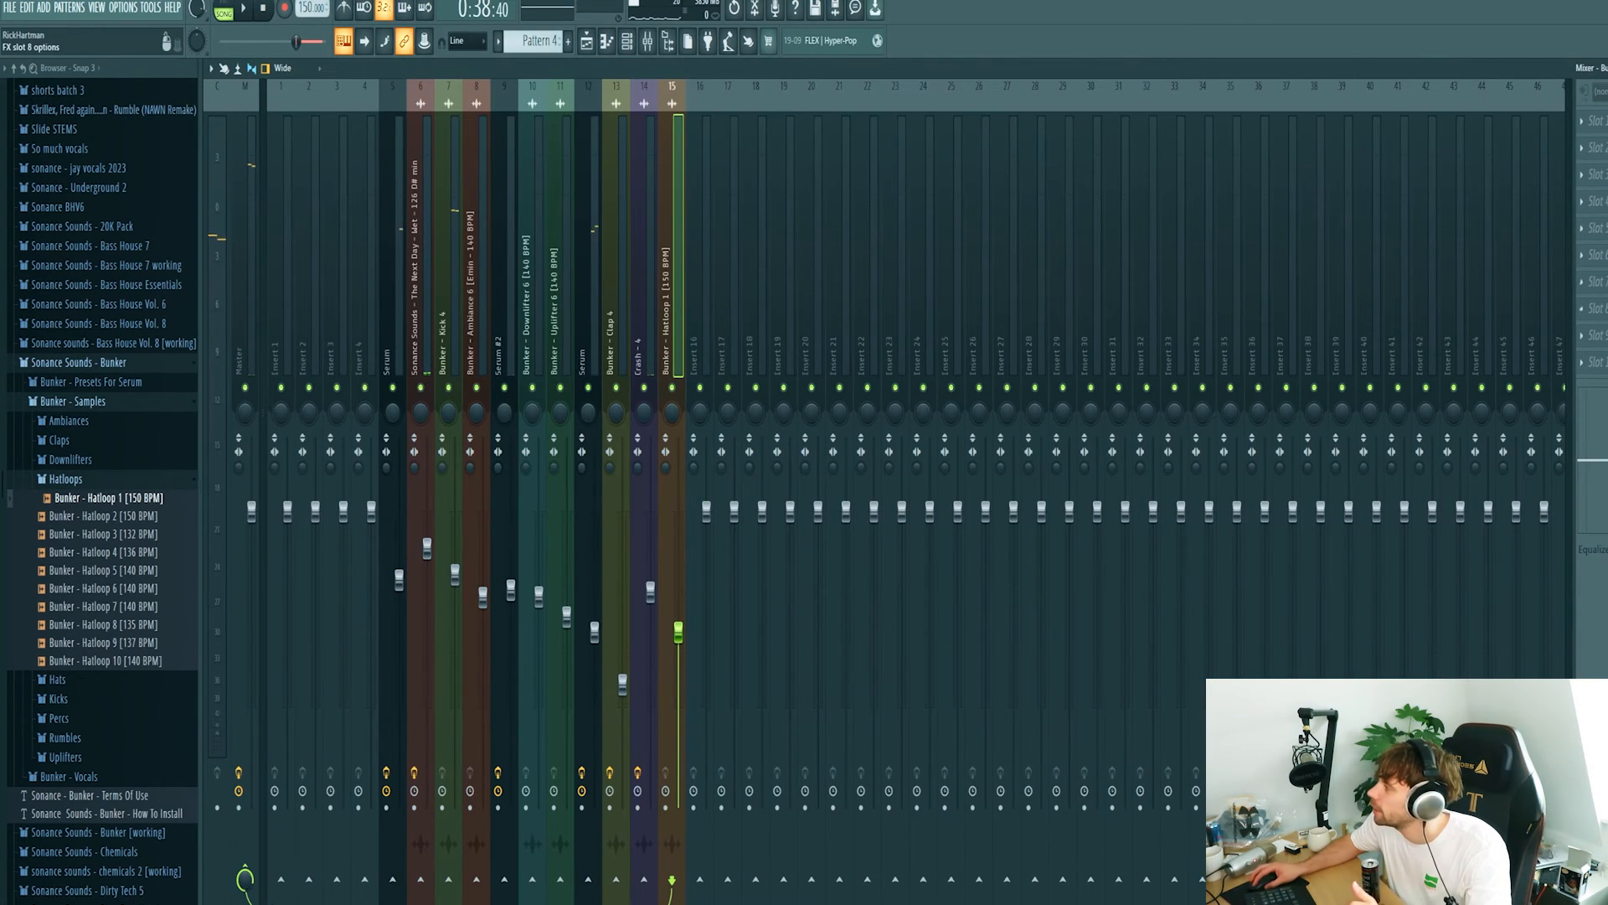
click(1594, 364)
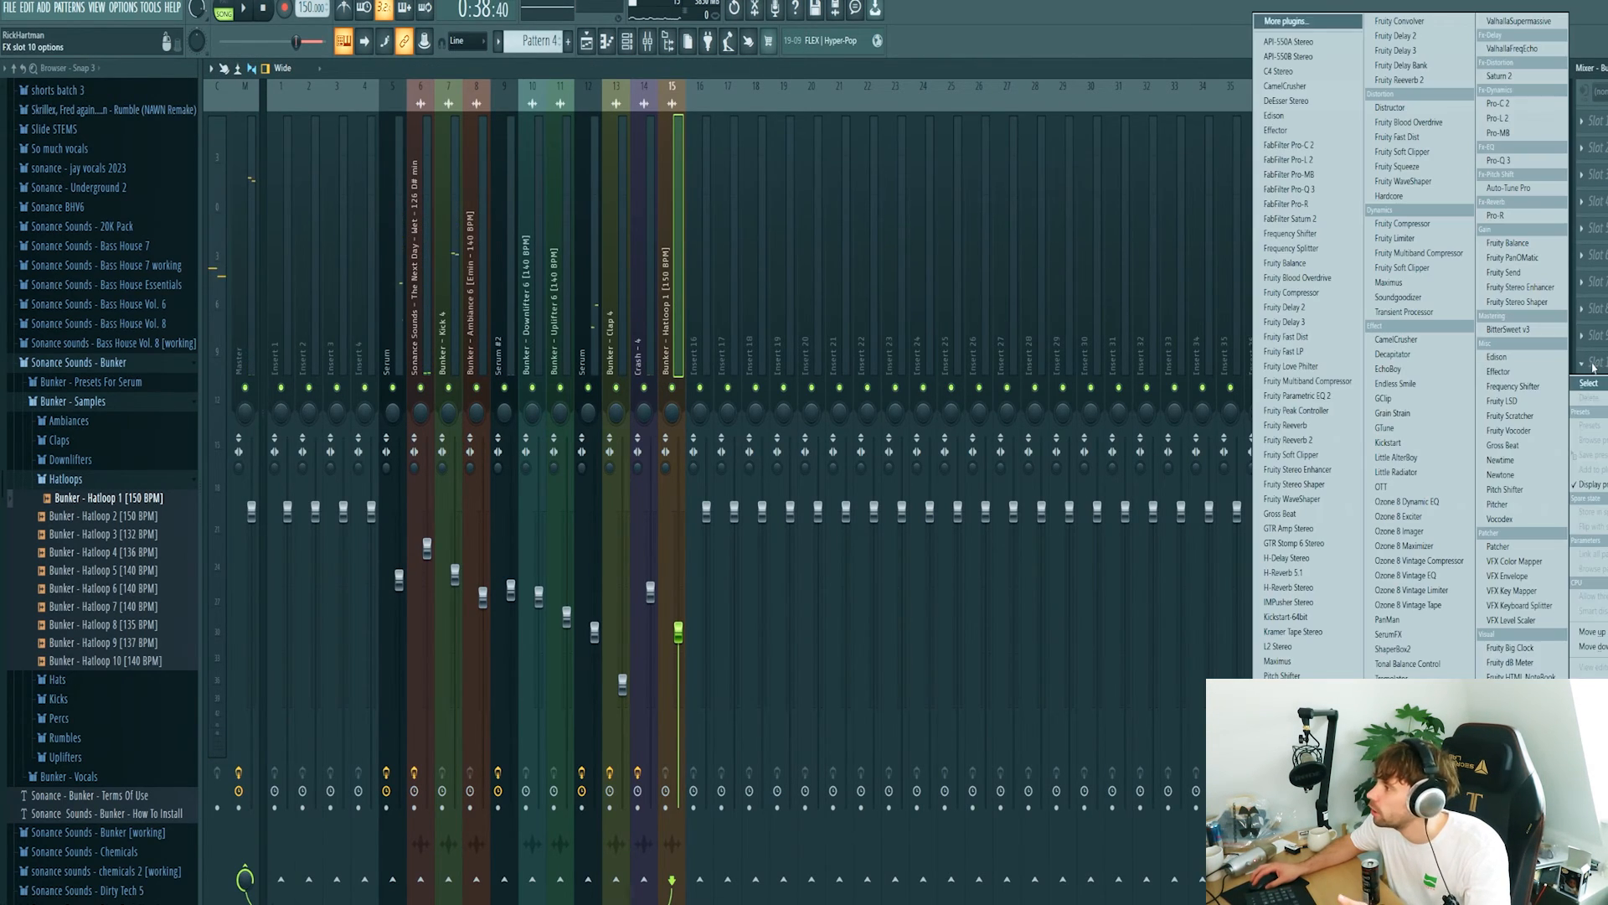
click(1288, 617)
Lower the Hatloop 1 mixer insert's volume slightly while the section plays.
click(680, 637)
key(space)
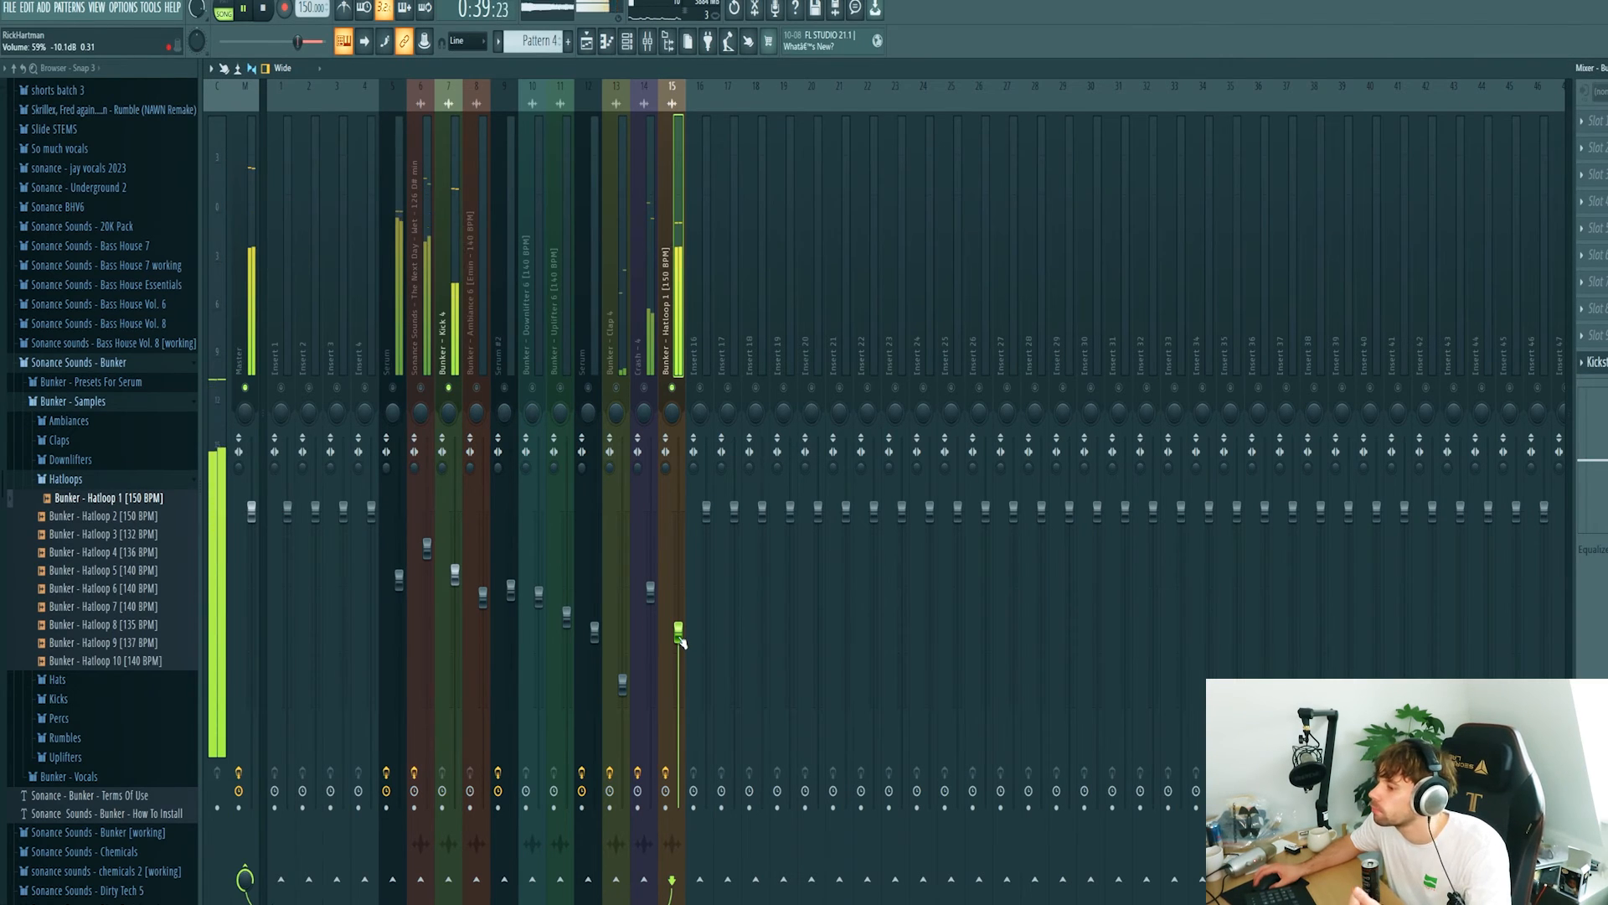
drag(681, 642, 680, 653)
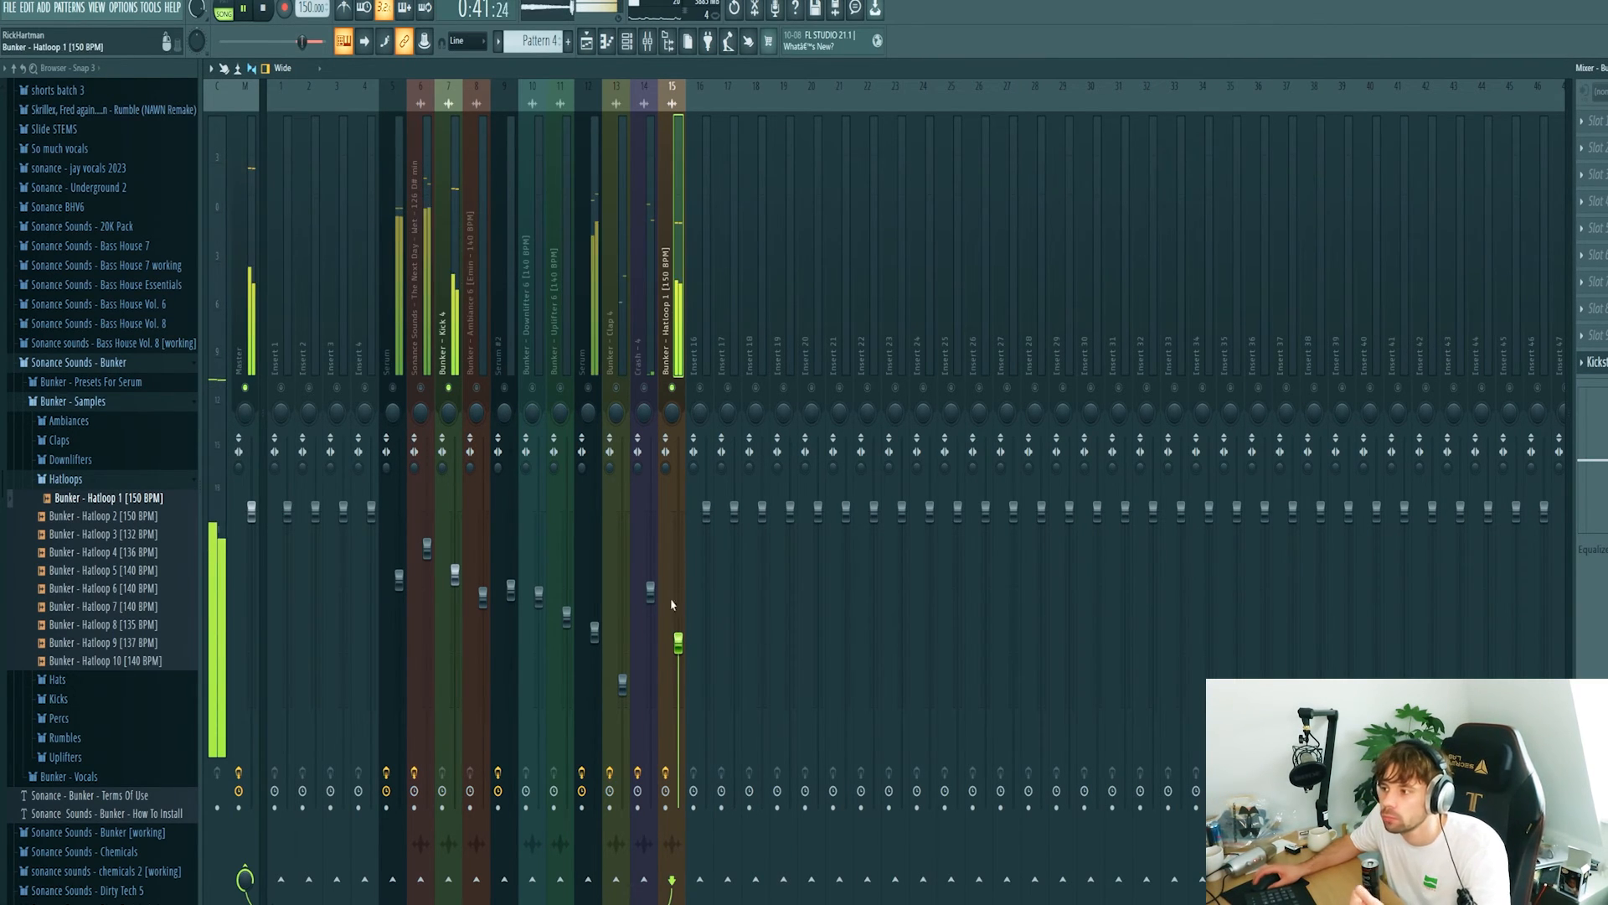
key(space)
Copy the Ambiance 2, Downlifter 6, Uplifter 6 and master EQ automation clips to bar 25, checking the ambiance in playback.
key(F5)
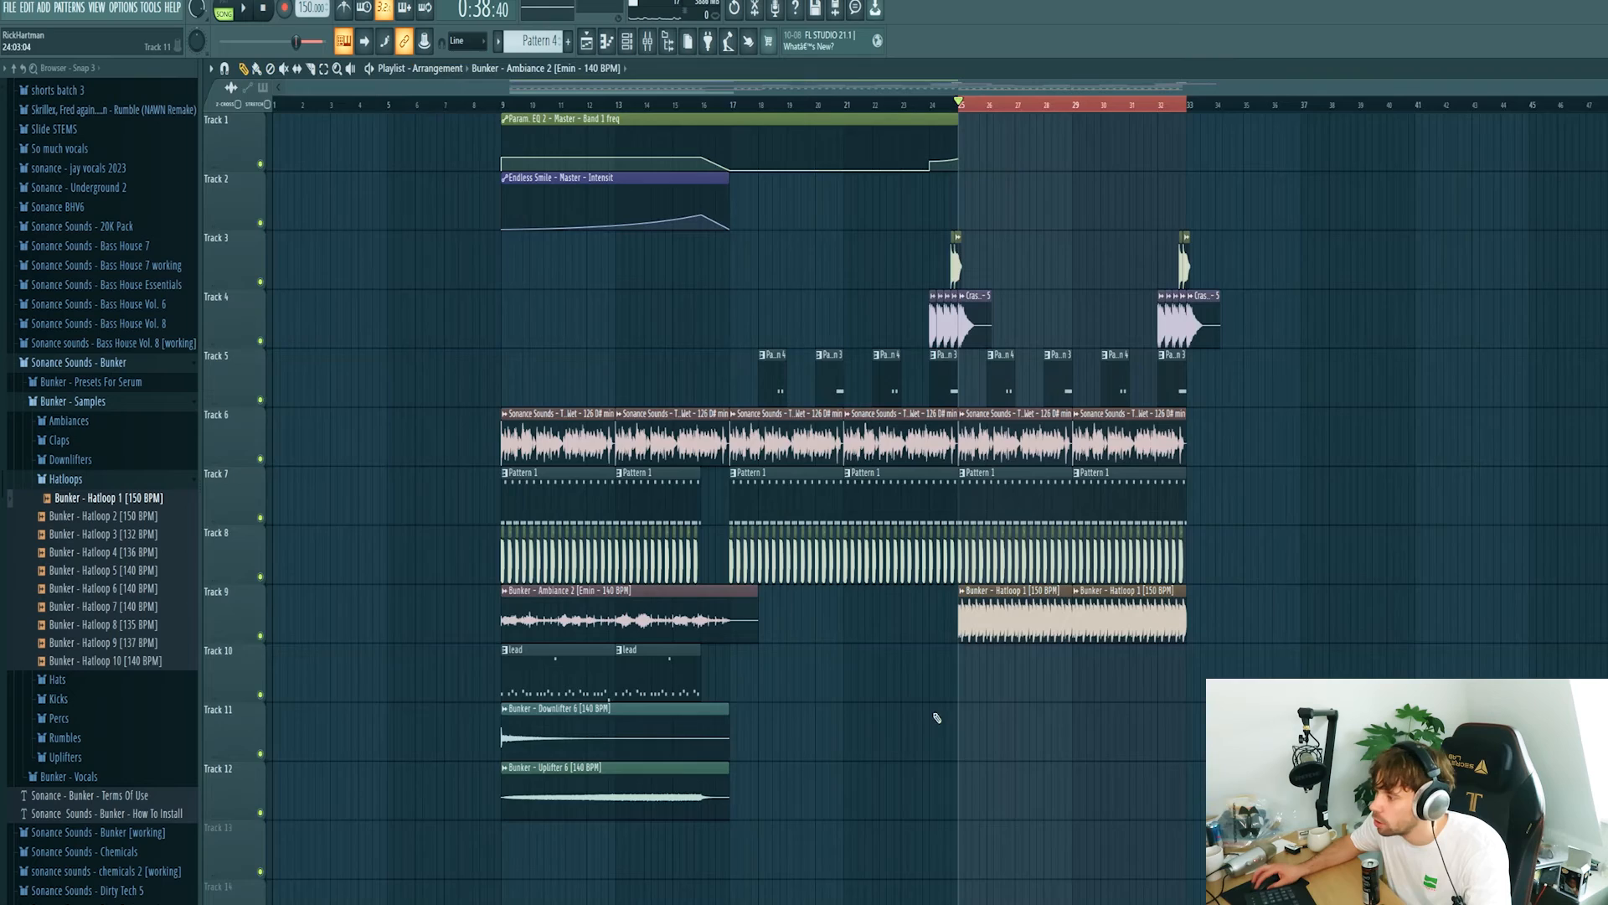
click(957, 675)
key(space)
ctrl+scroll(1052, 708, up, 3)
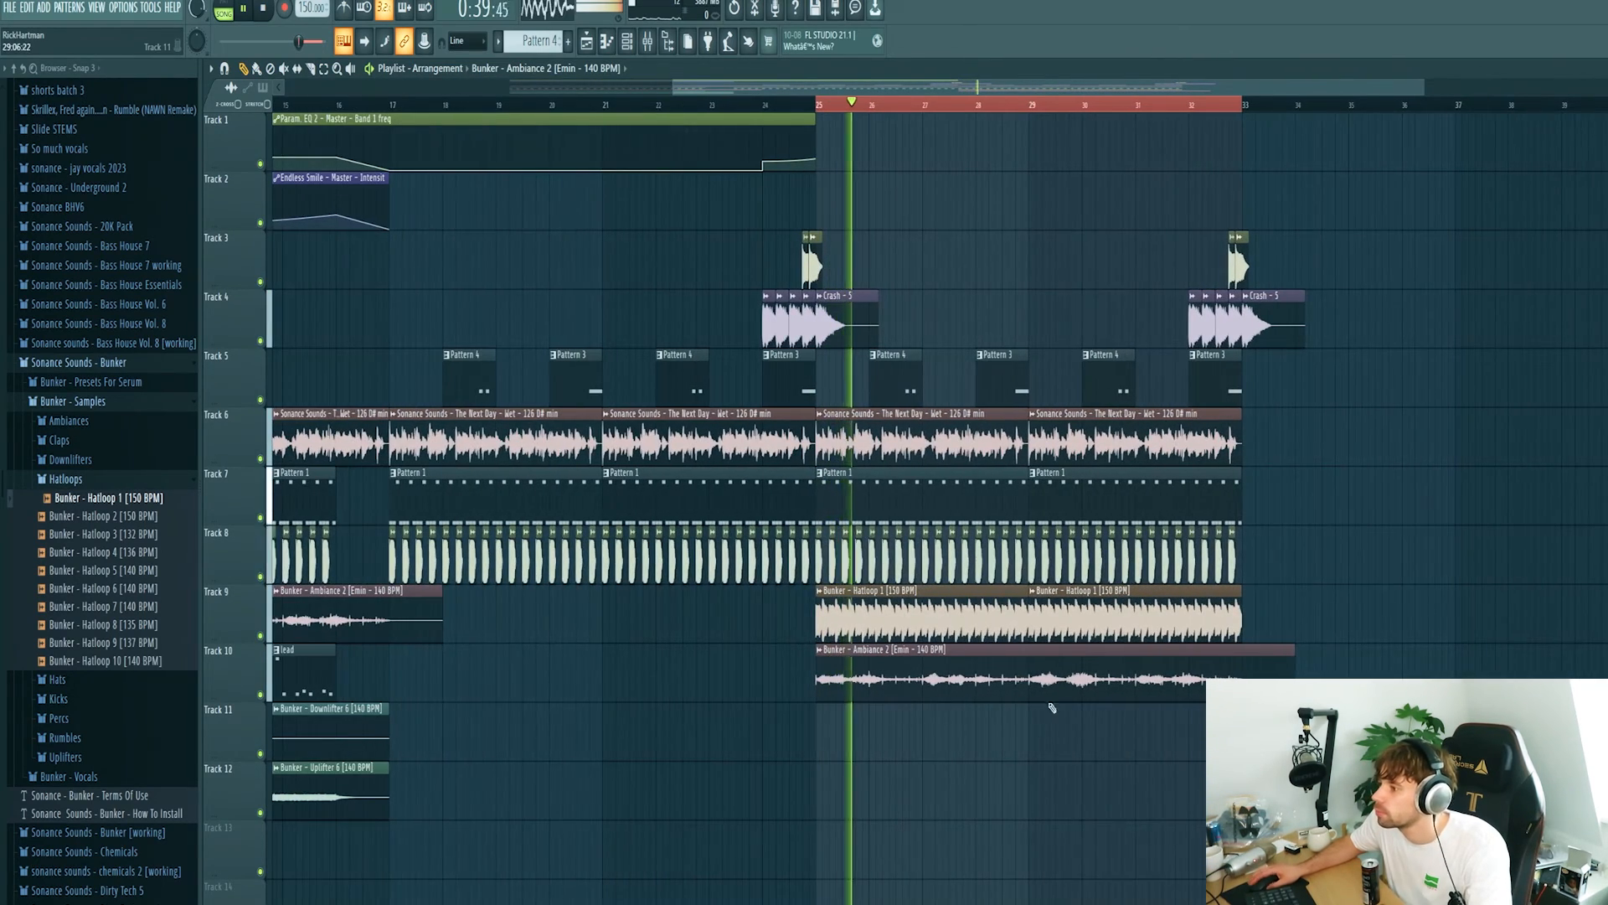
ctrl+scroll(1052, 707, up, 2)
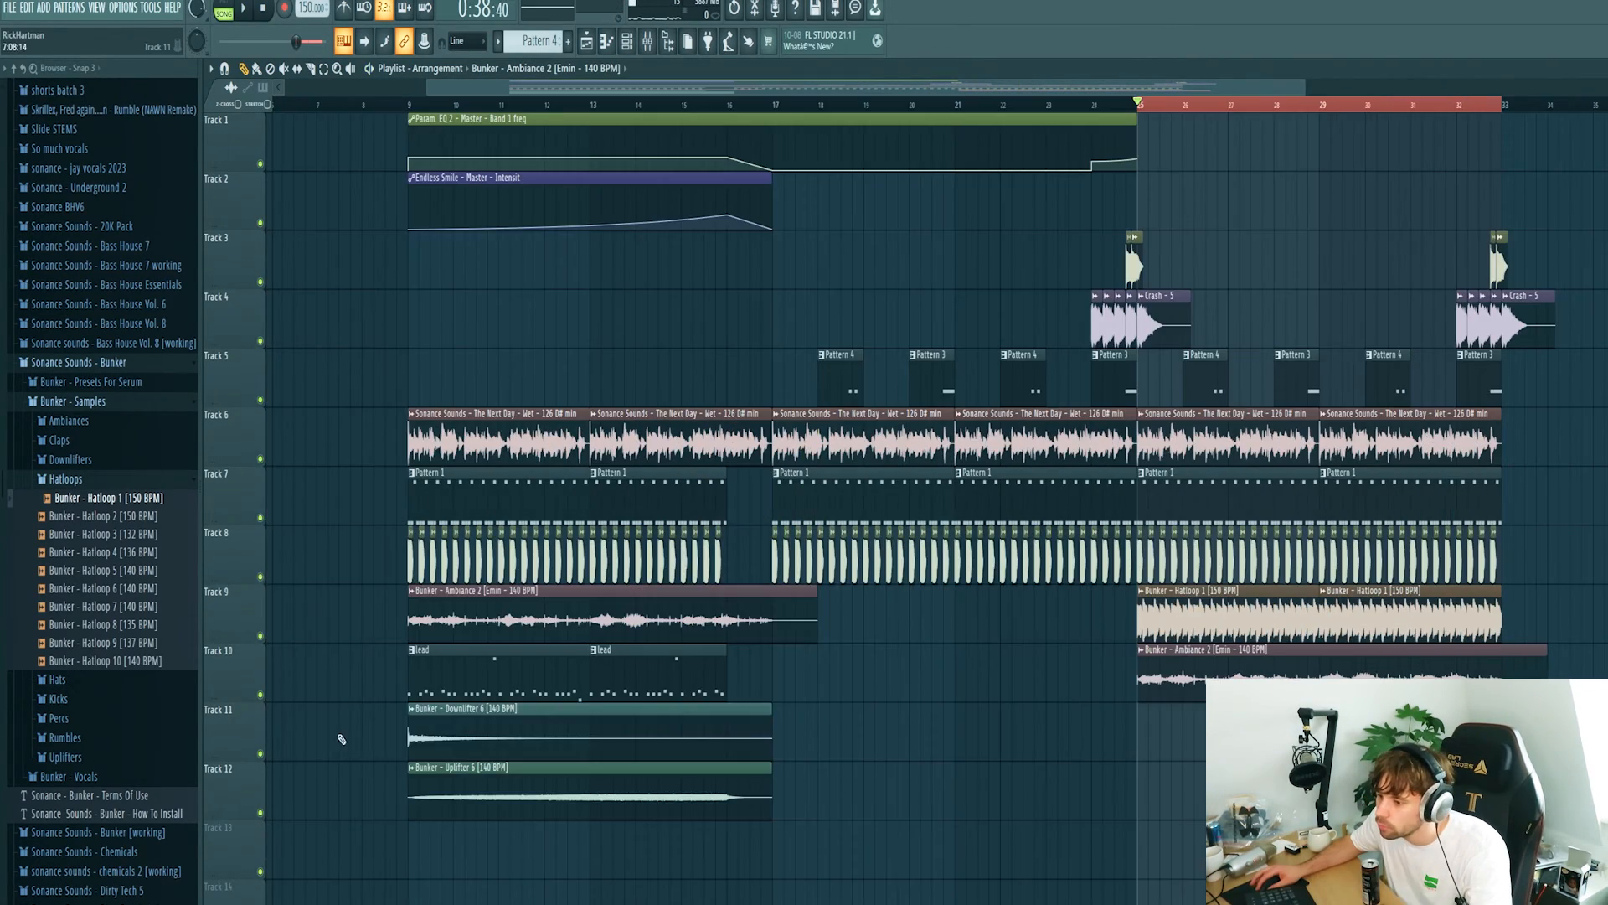
ctrl+drag(340, 737, 469, 787)
shift+drag(492, 733, 1225, 737)
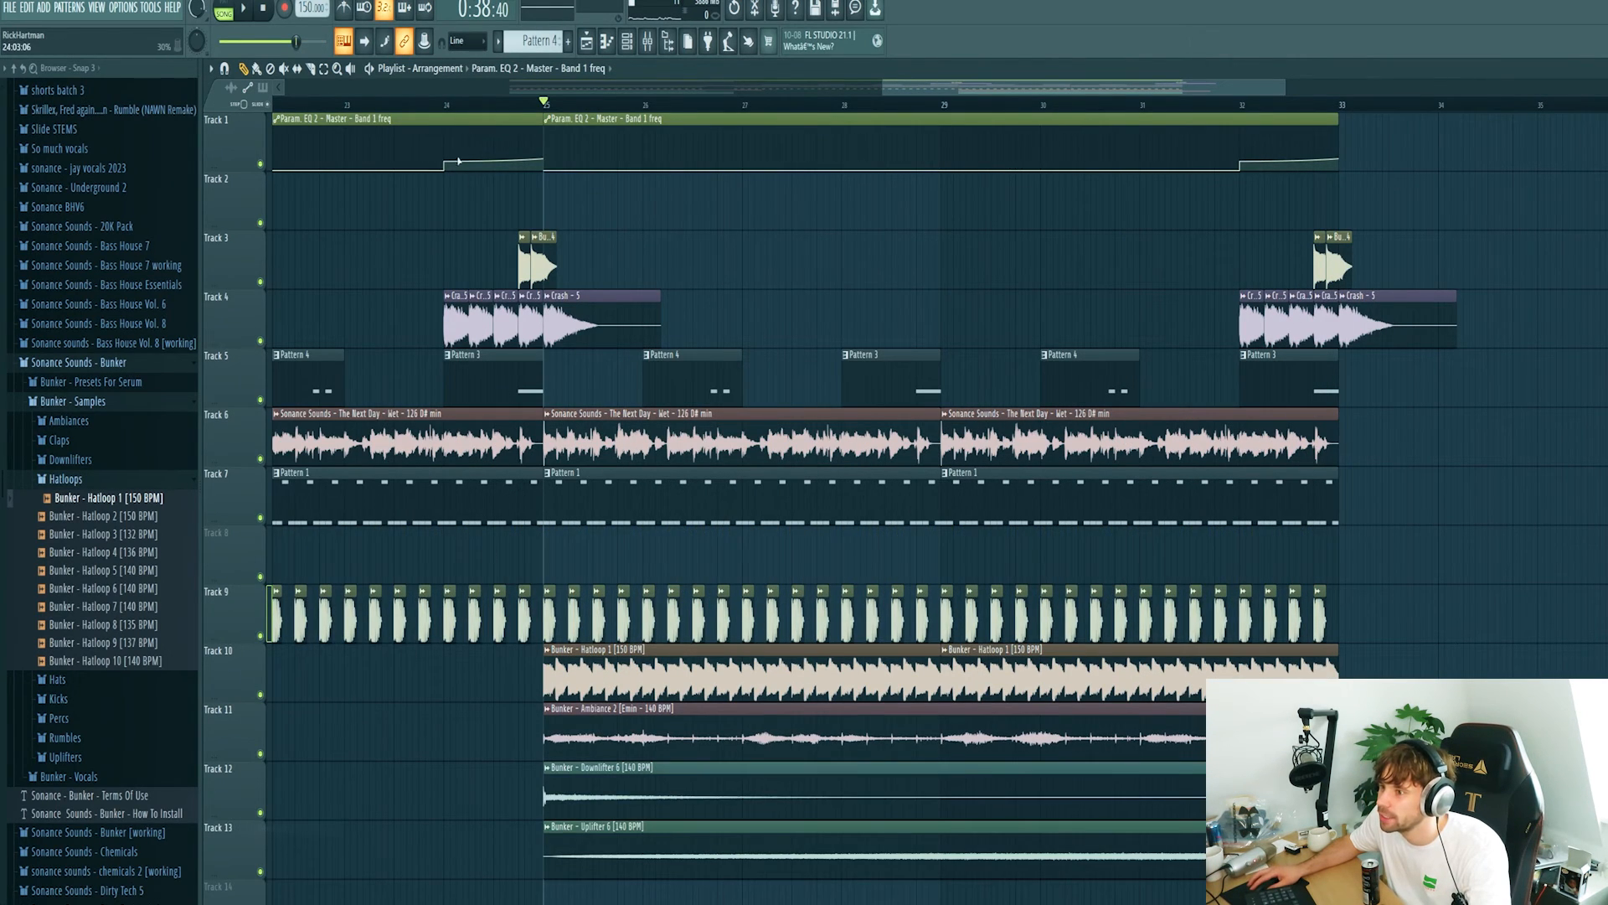
Create Pattern 5 and place it on the empty Track 8 from bar 25, stretched to eight bars.
key(F4)
click(578, 565)
drag(641, 564, 1338, 563)
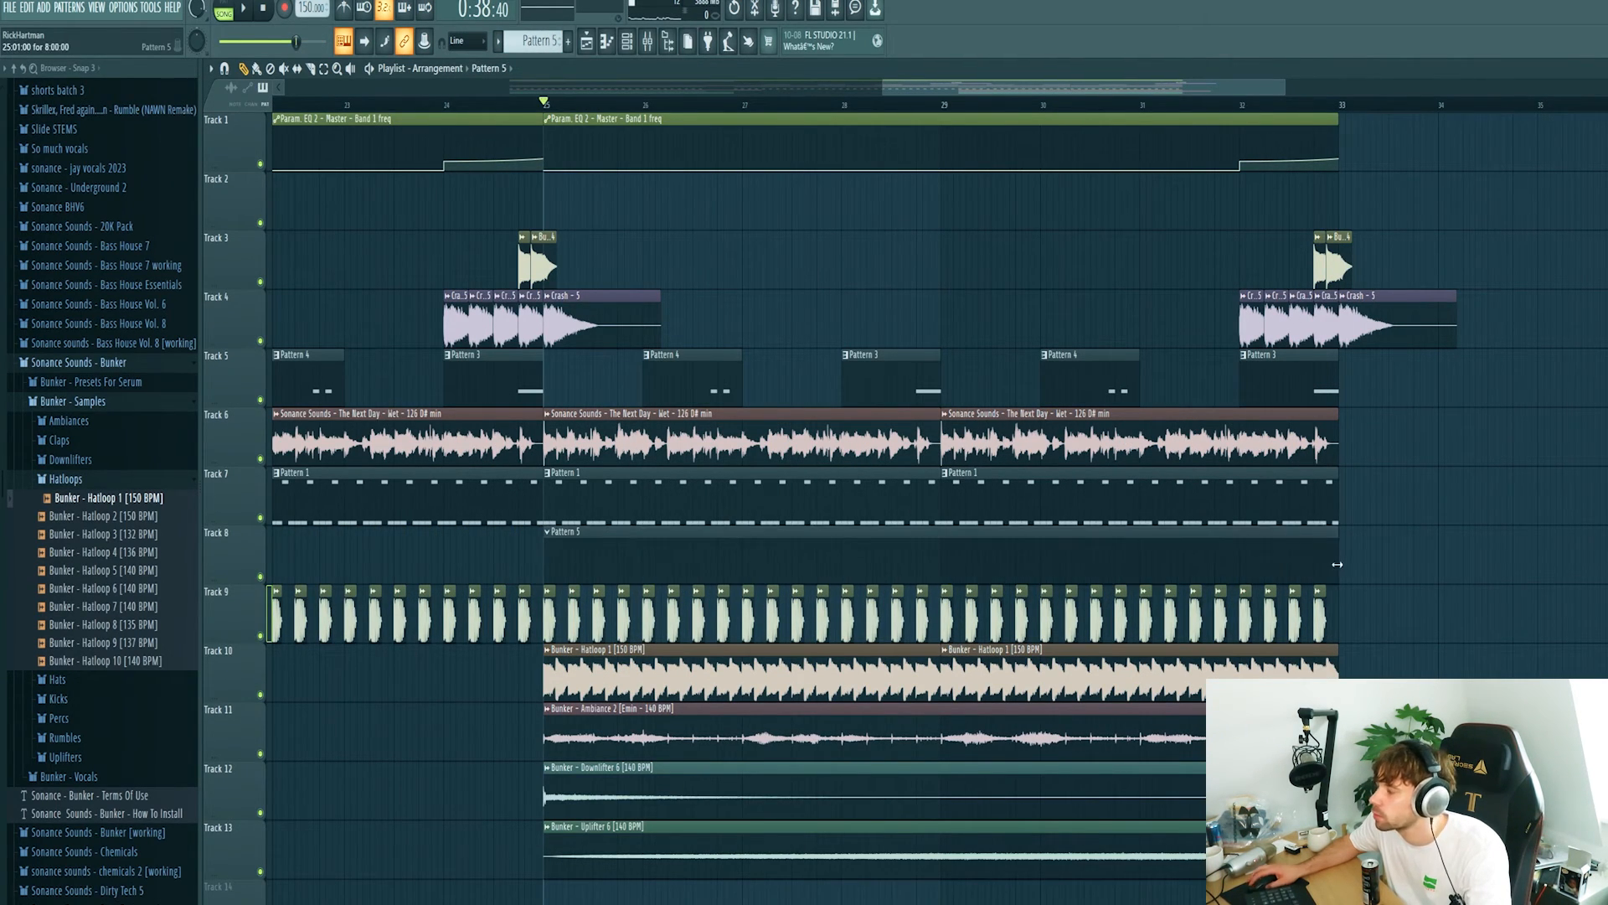
Clone the Serum #3 channel and browse the Sonance Sounds - Bunker reese presets, settling on Reese - Morpheus.
key(F6)
click(962, 338)
click(959, 407)
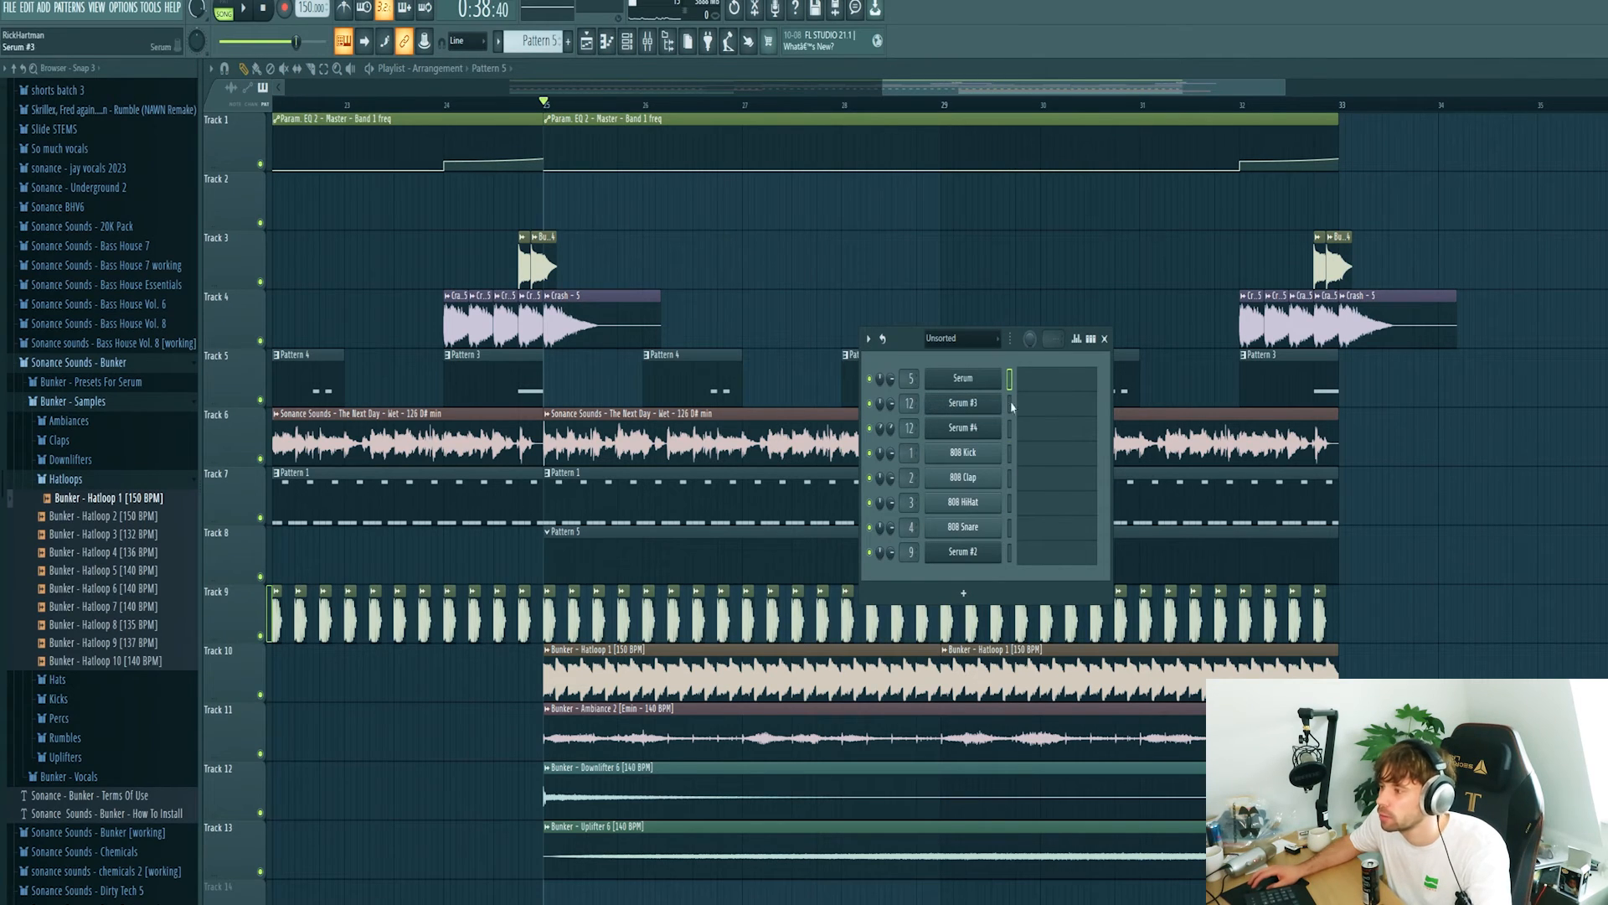
click(921, 249)
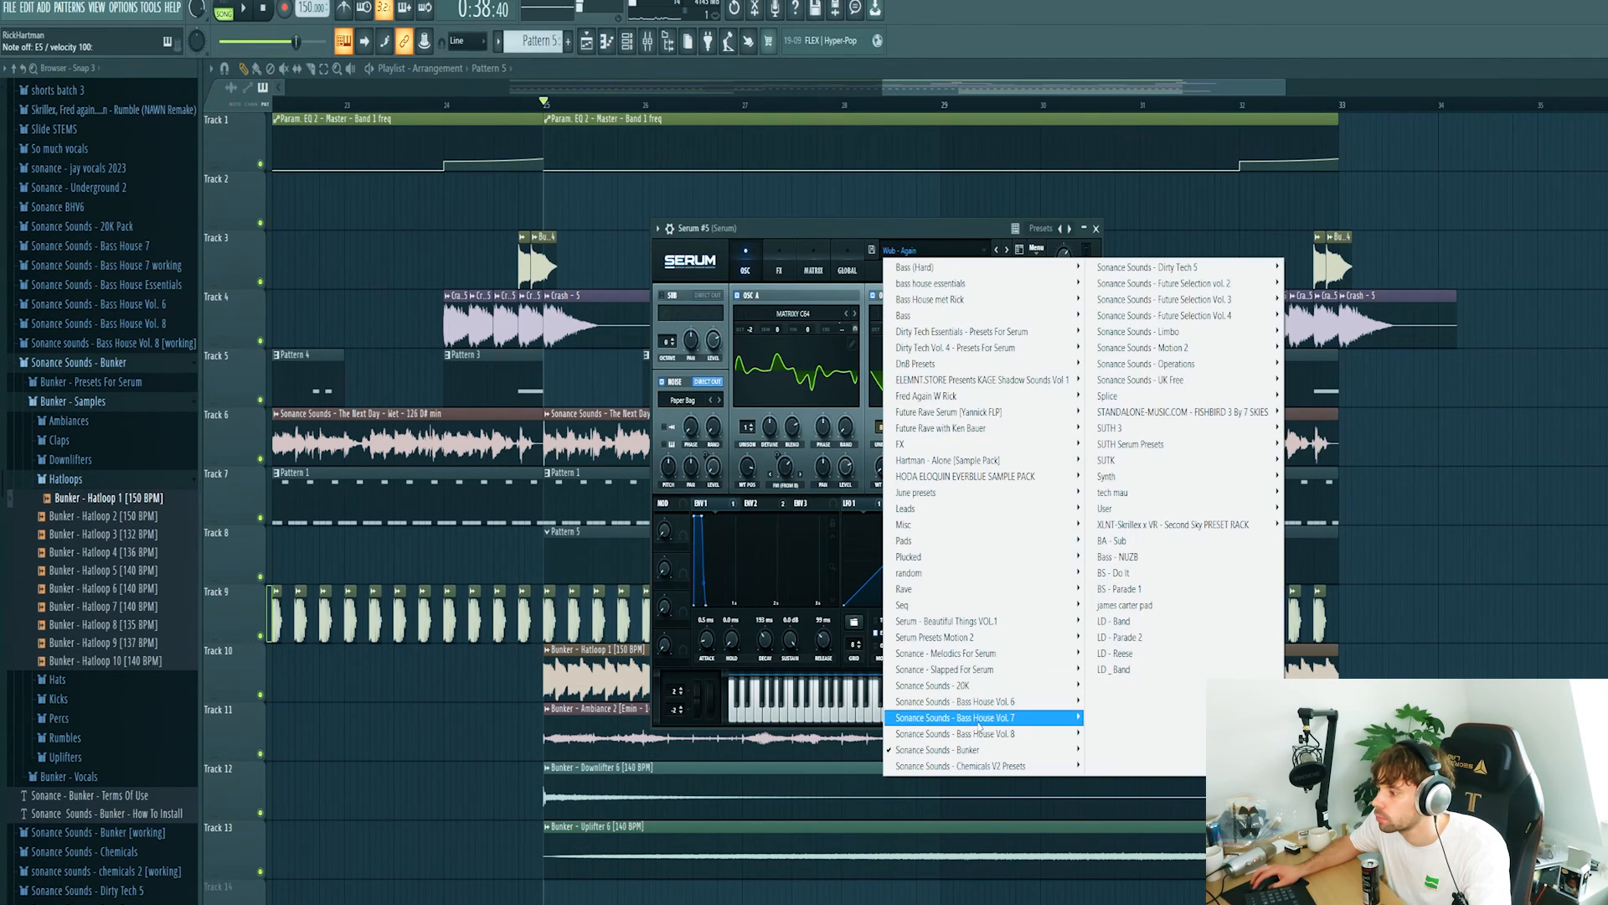
mouse_move(980, 750)
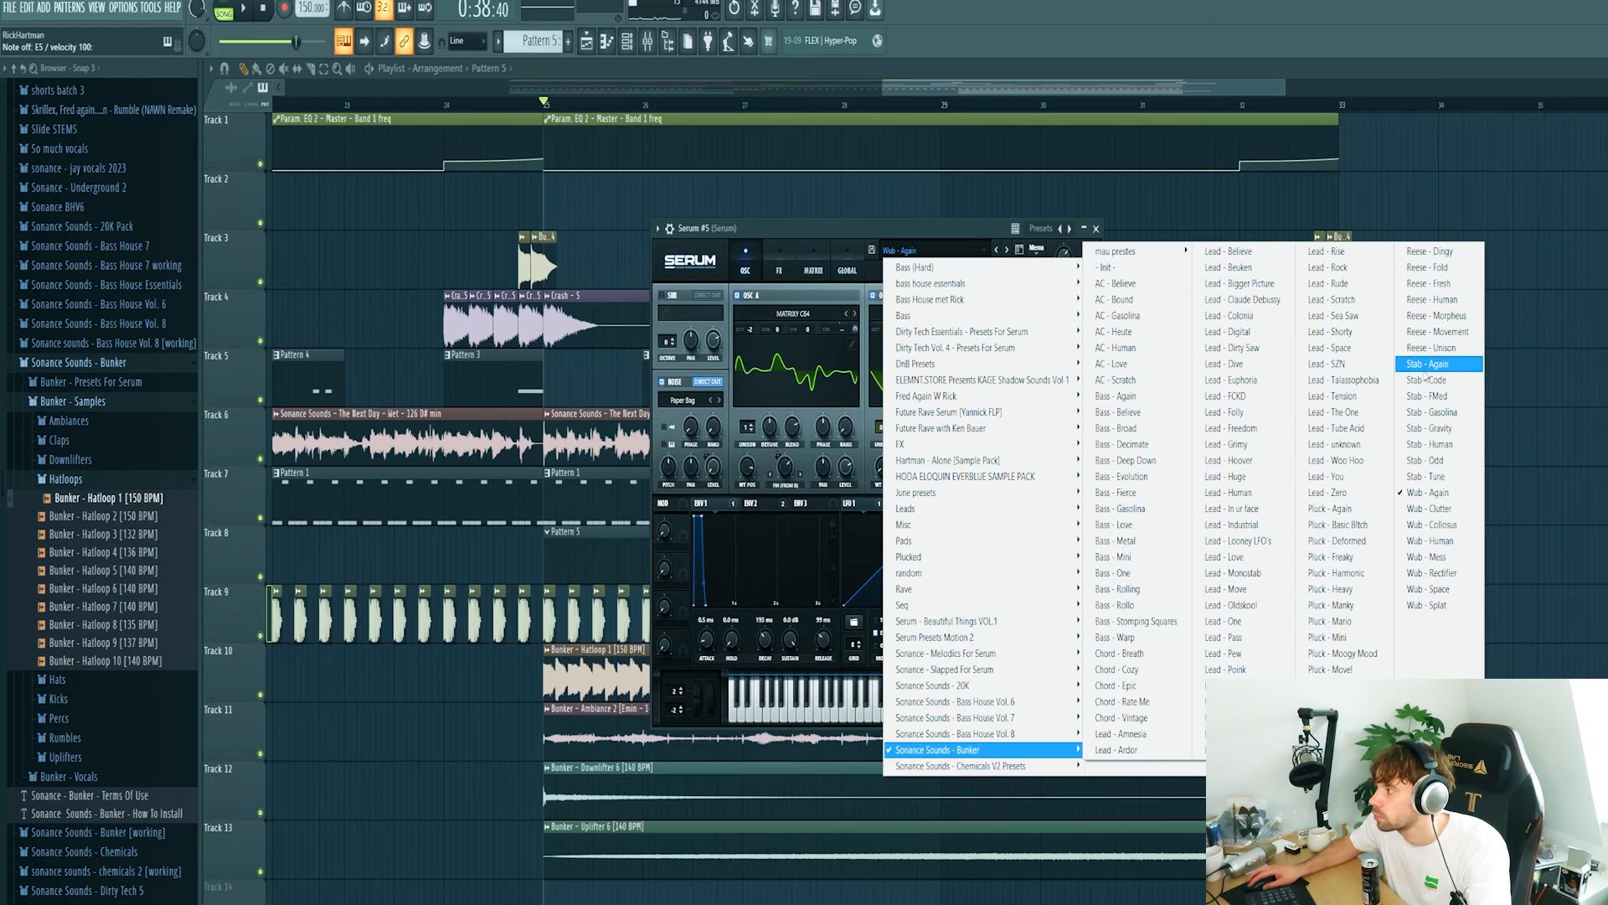
click(1432, 348)
click(997, 250)
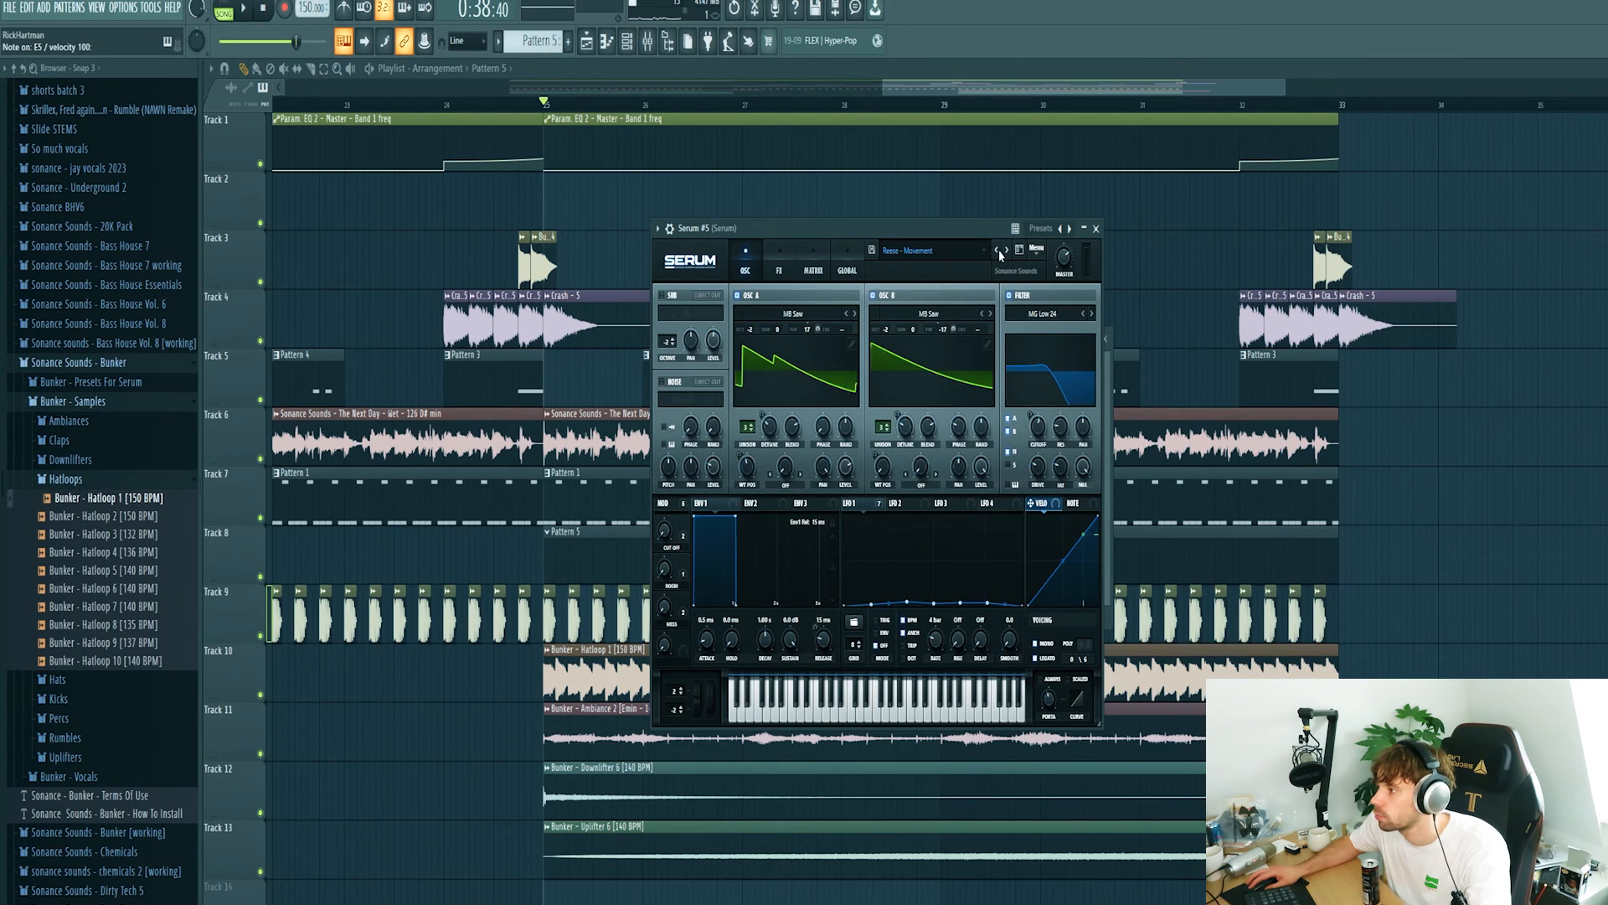
click(997, 251)
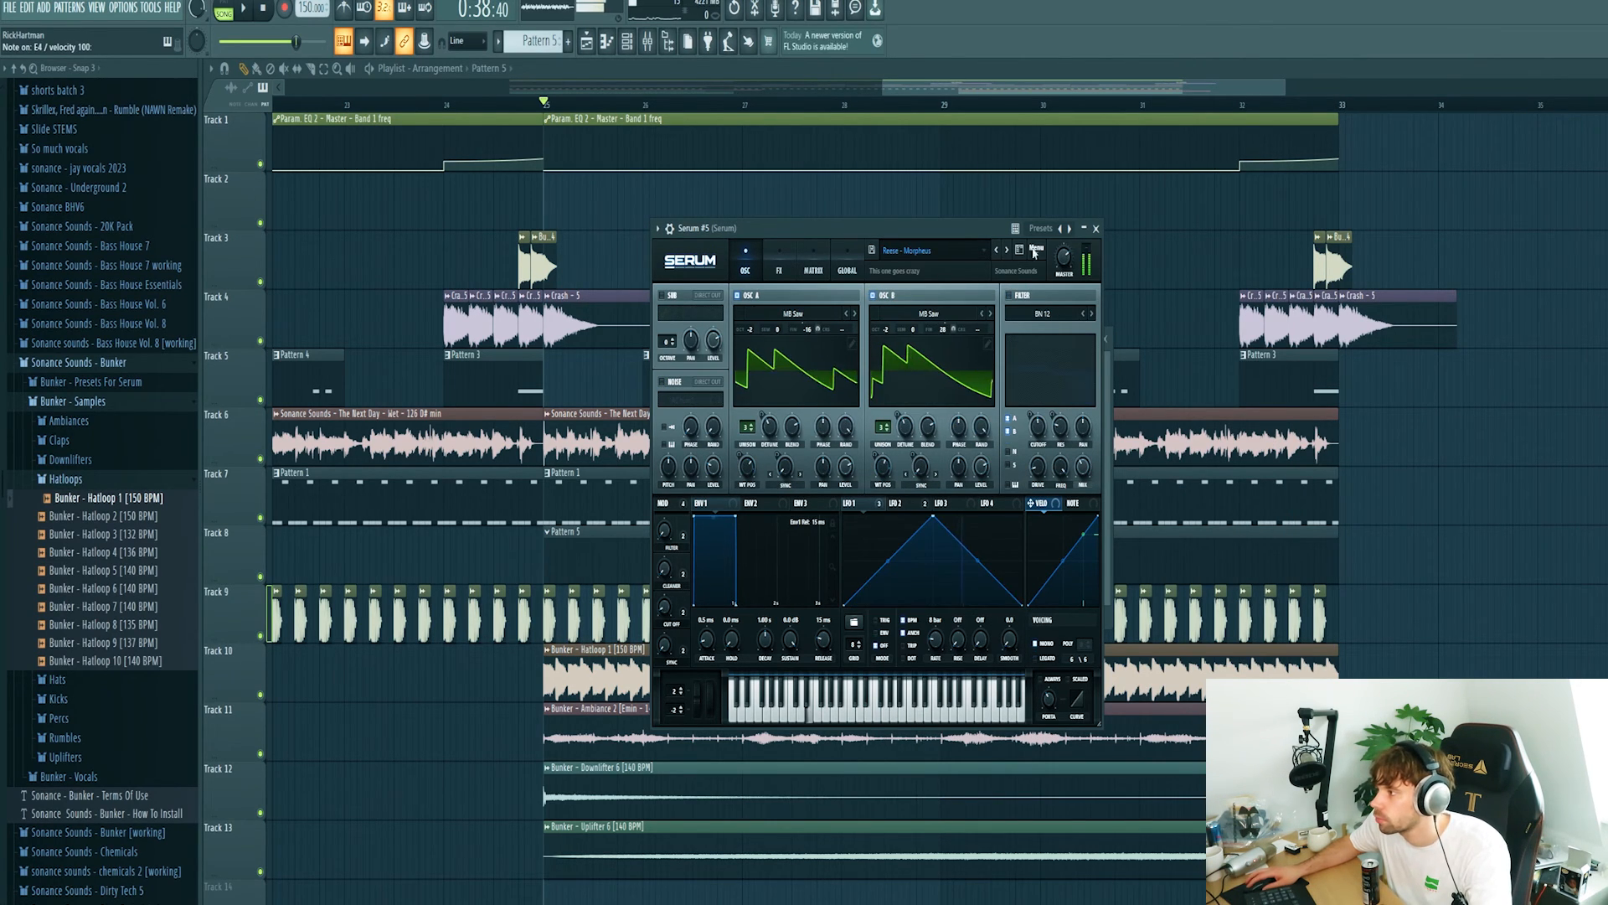
click(1095, 228)
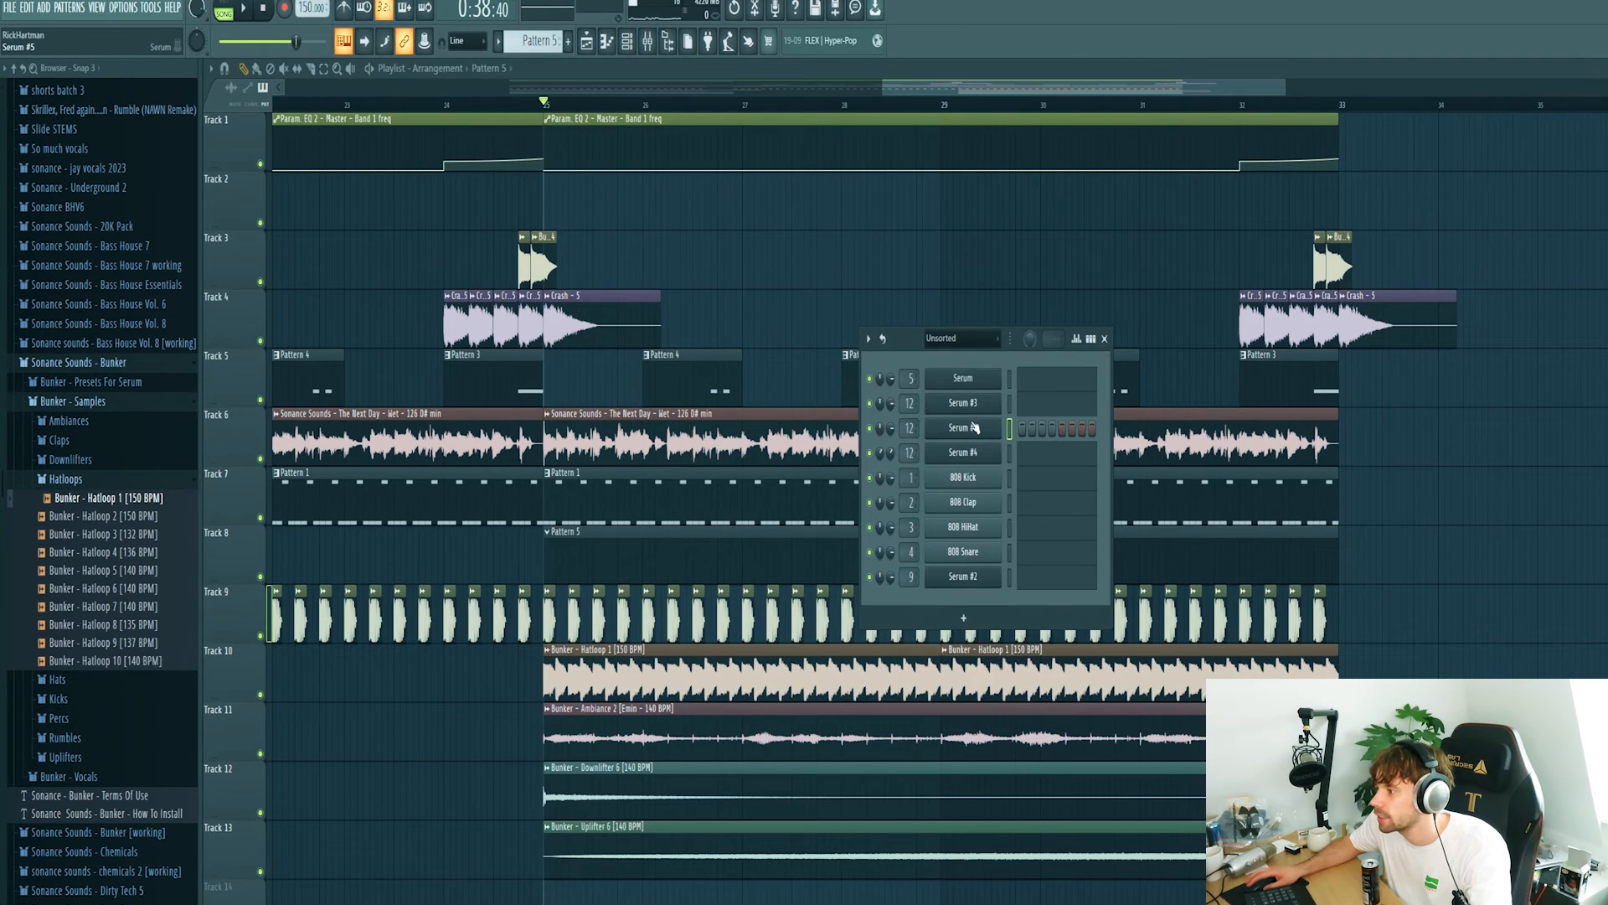
Draw one E4 note spanning eight bars for Serum #5 in Pattern 5.
right_click(975, 428)
click(1013, 427)
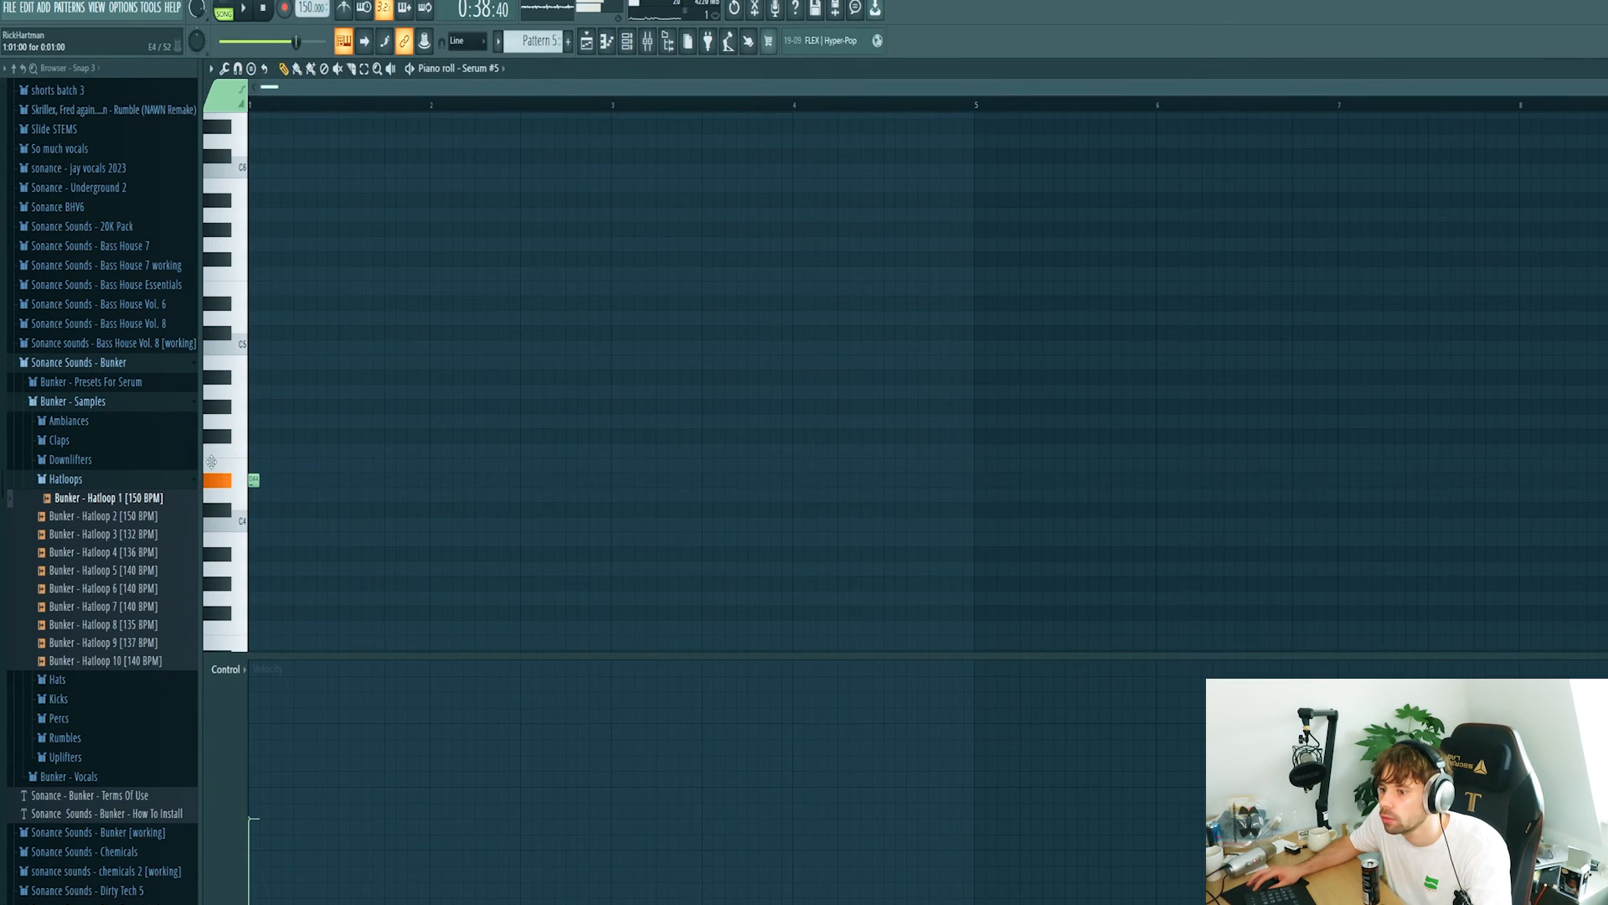
drag(212, 462, 1587, 466)
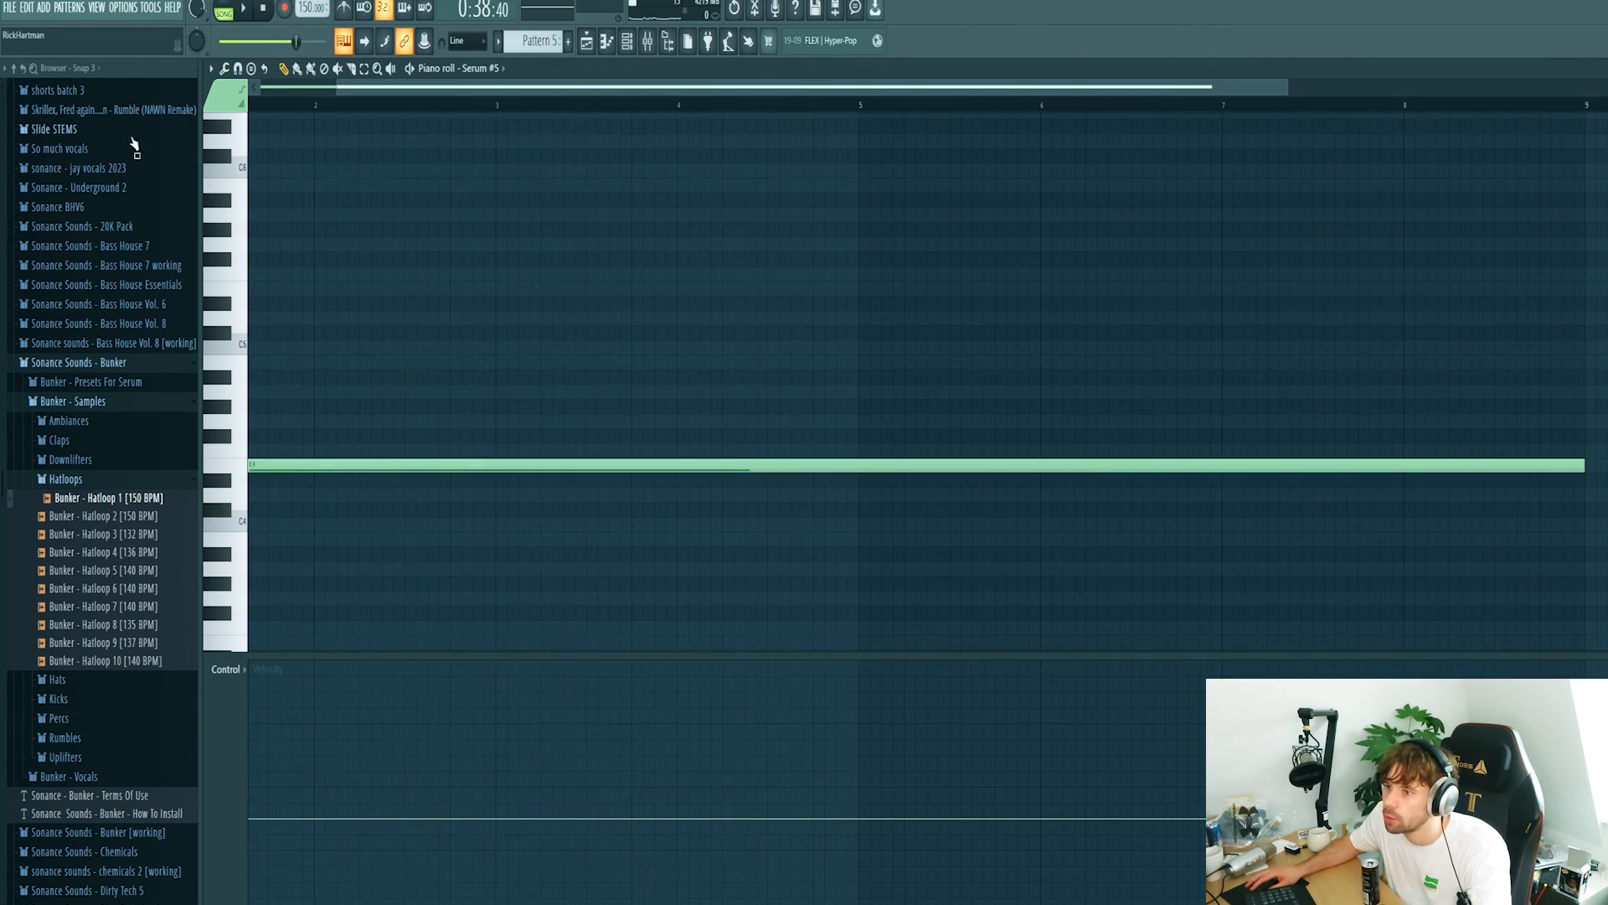
Play the song with only Tracks 7, 8 and 9 audible to hear the reese against the kick and bass.
click(224, 11)
key(space)
click(590, 50)
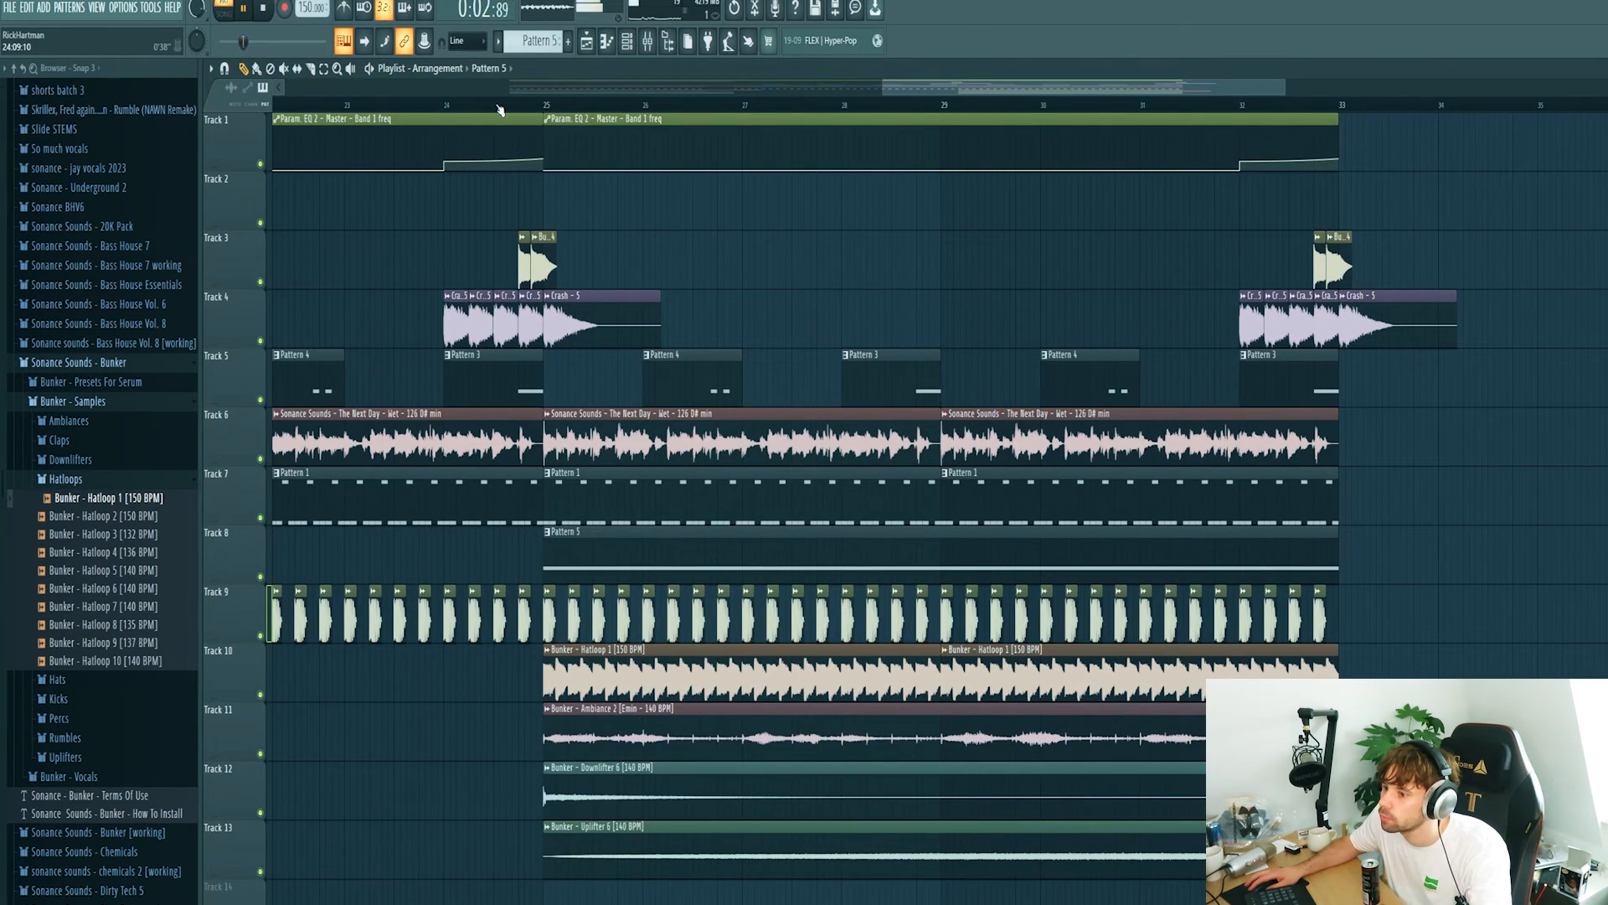
right_click(260, 636)
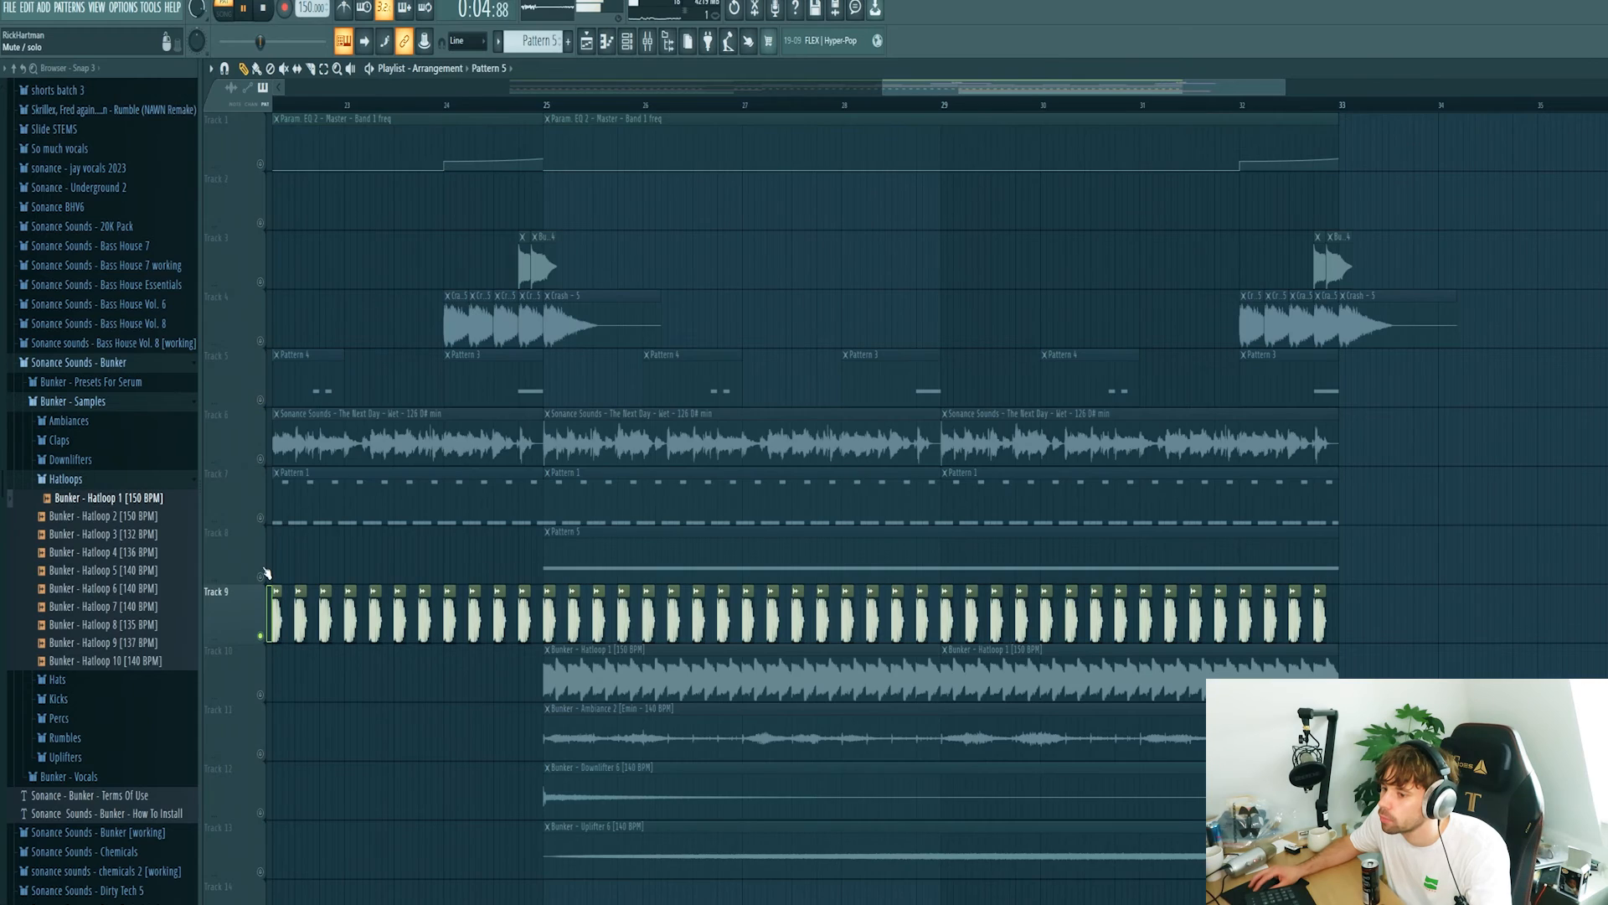
click(261, 577)
click(261, 517)
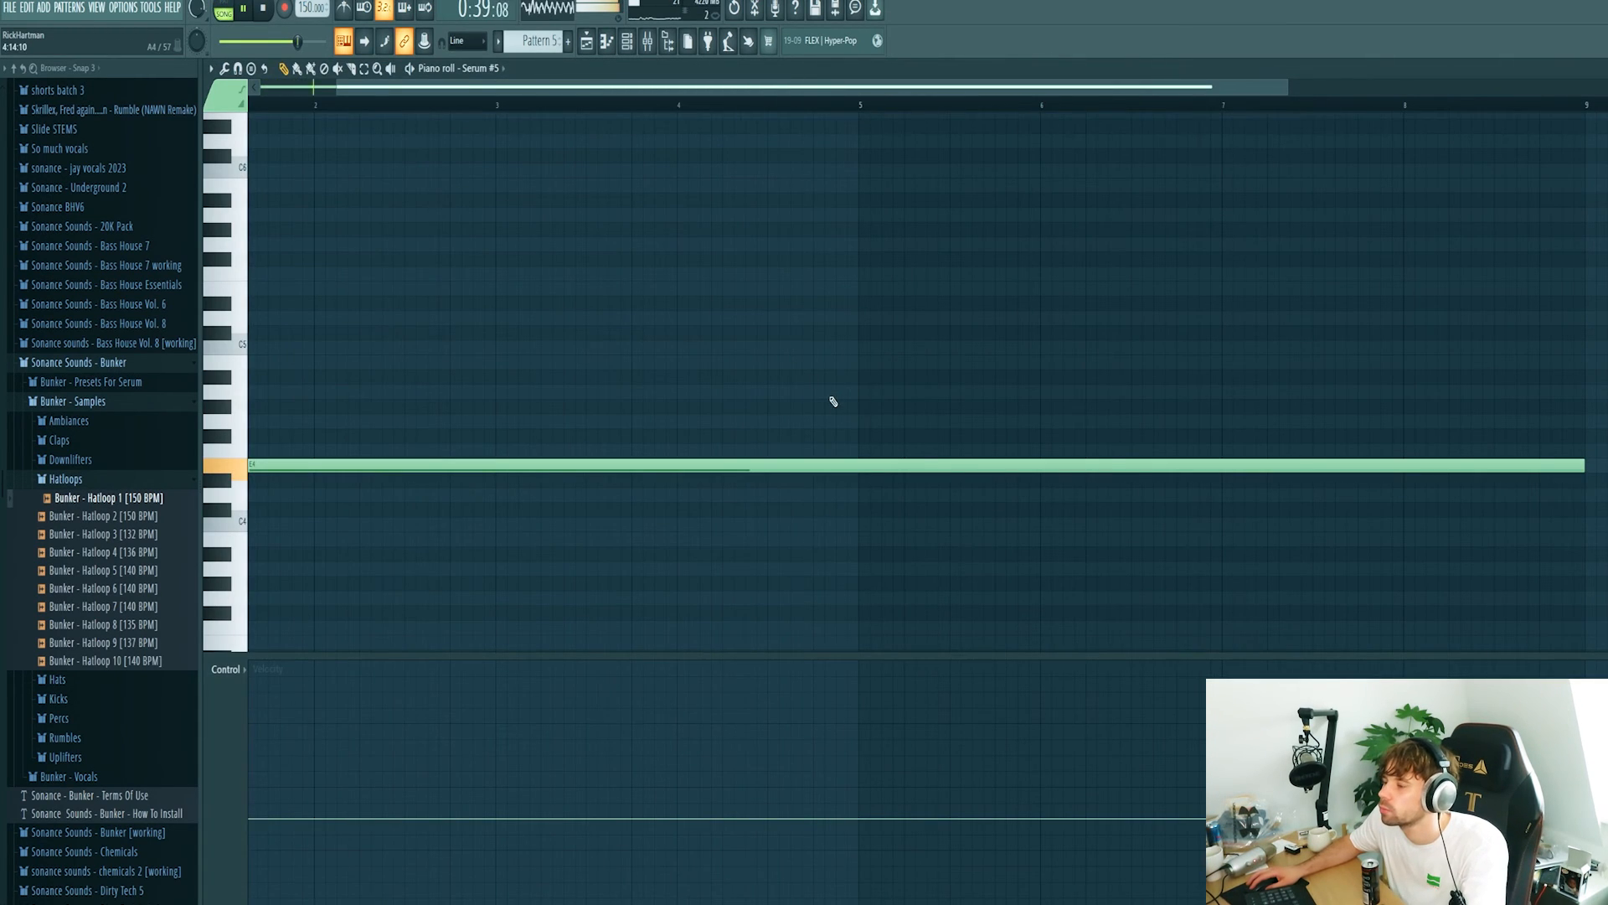
Set the Serum #5 channel volume to about 47% and replay the soloed tracks with Tracks 1 and 4 added.
key(F9)
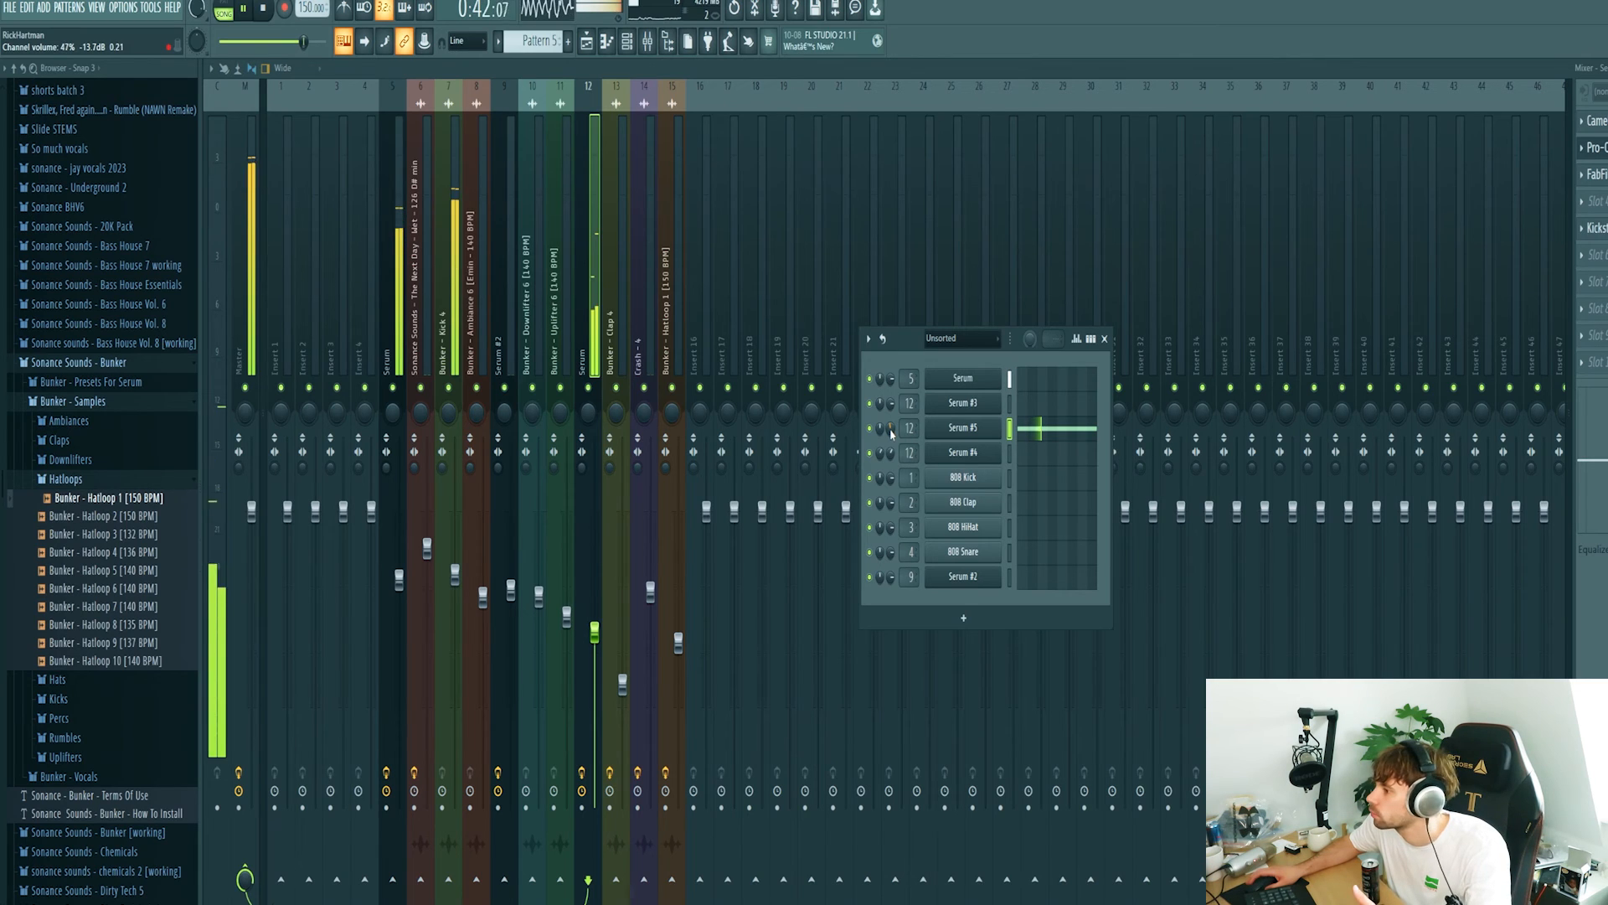
key(F5)
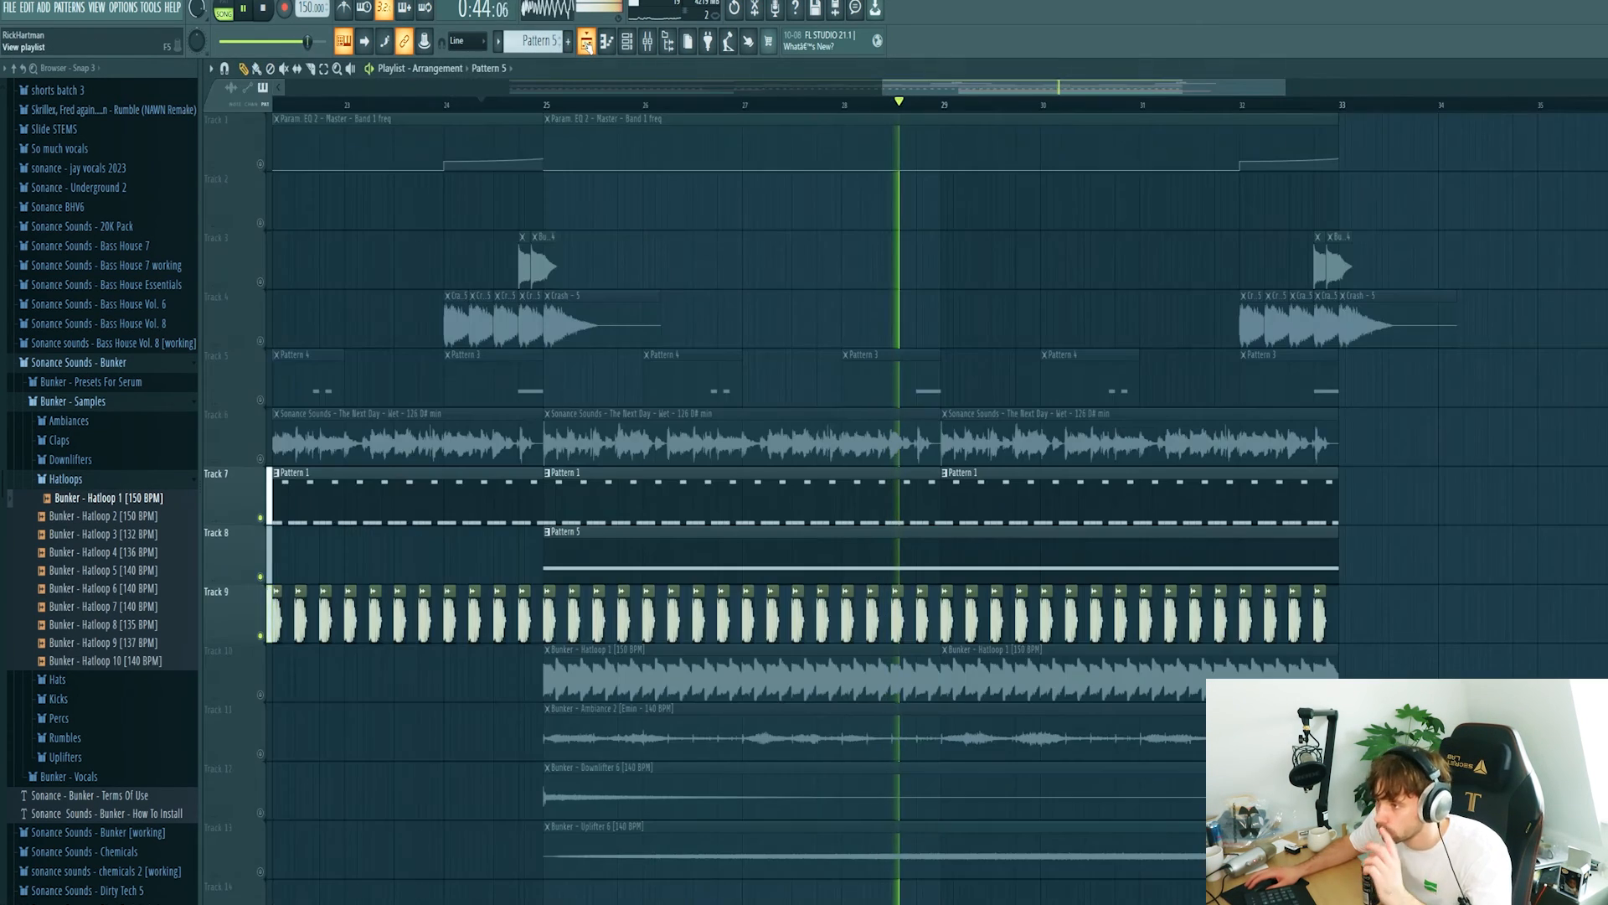
scroll(658, 514, down, 5)
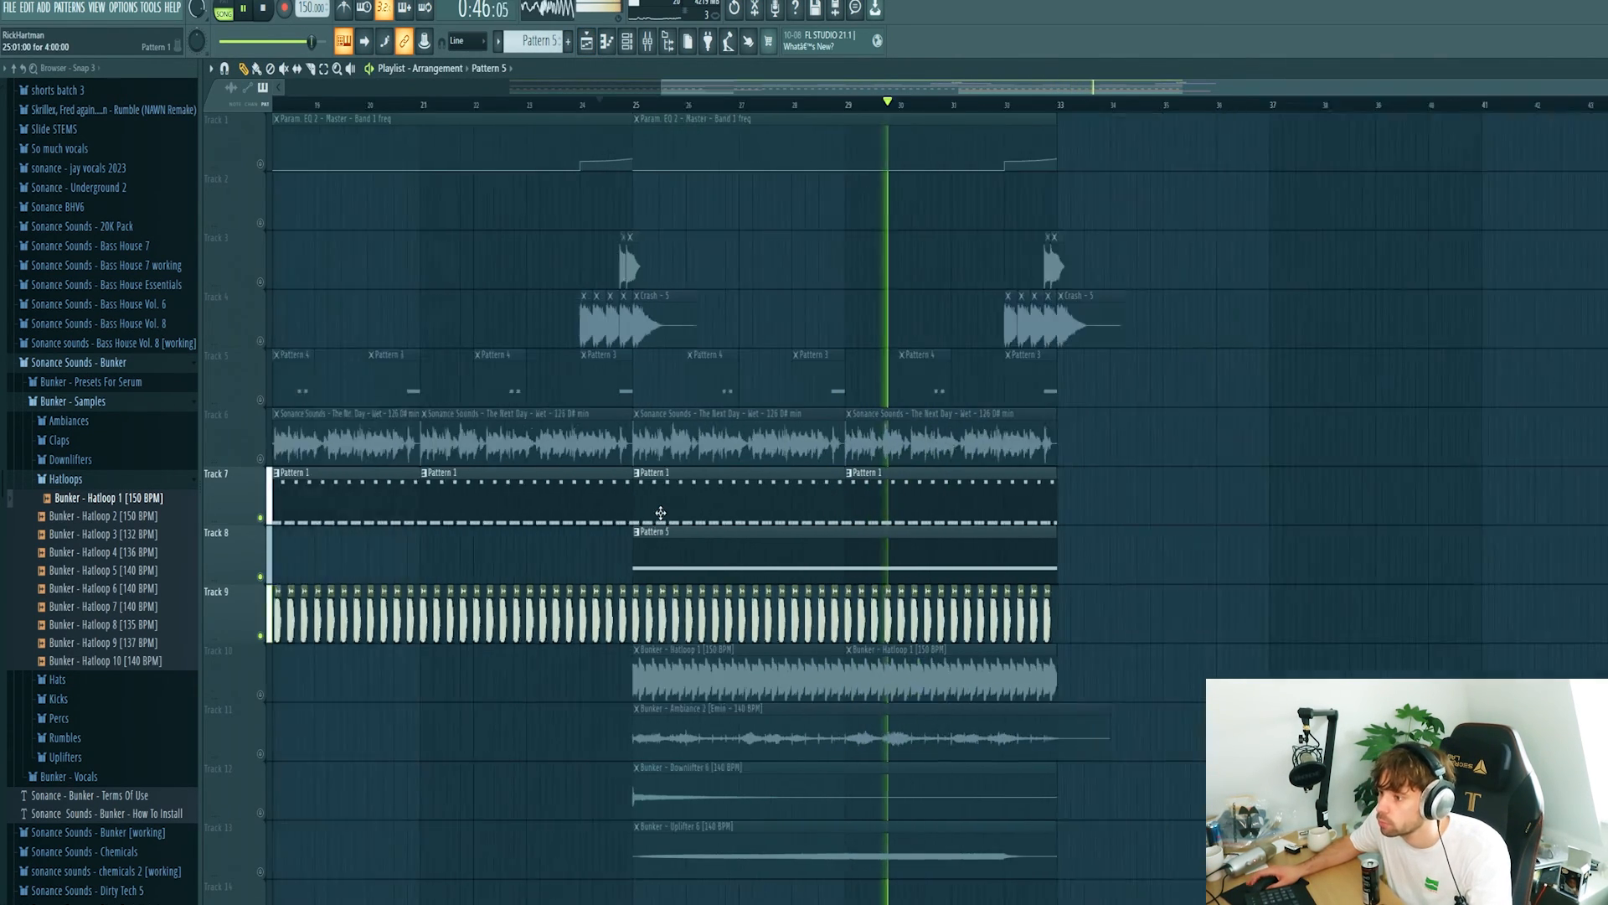
key(space)
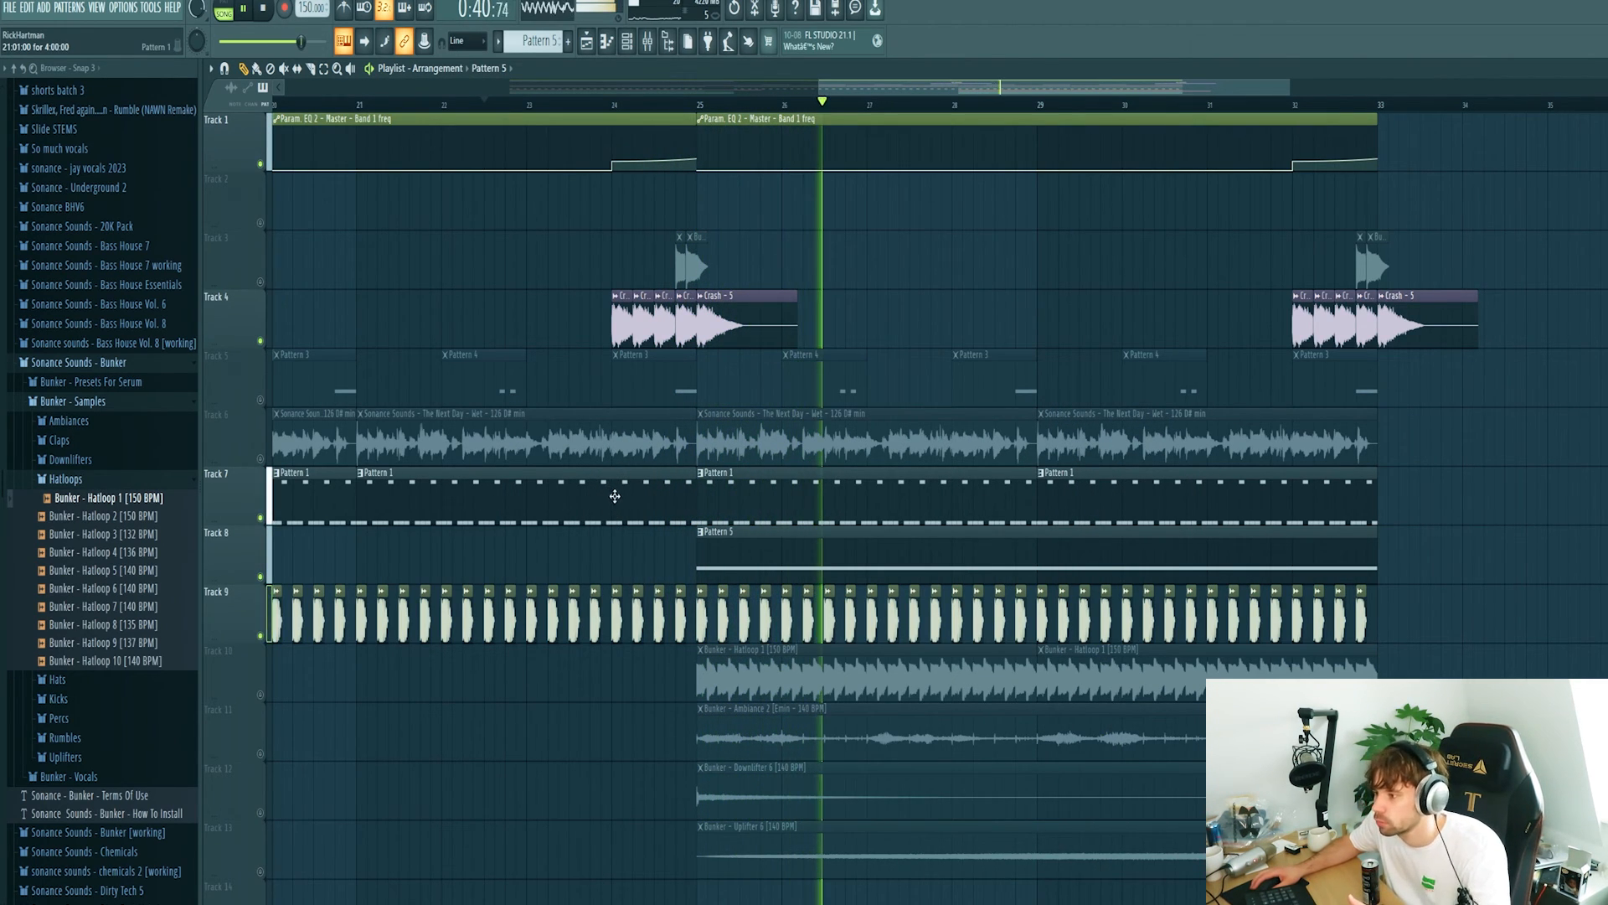
key(space)
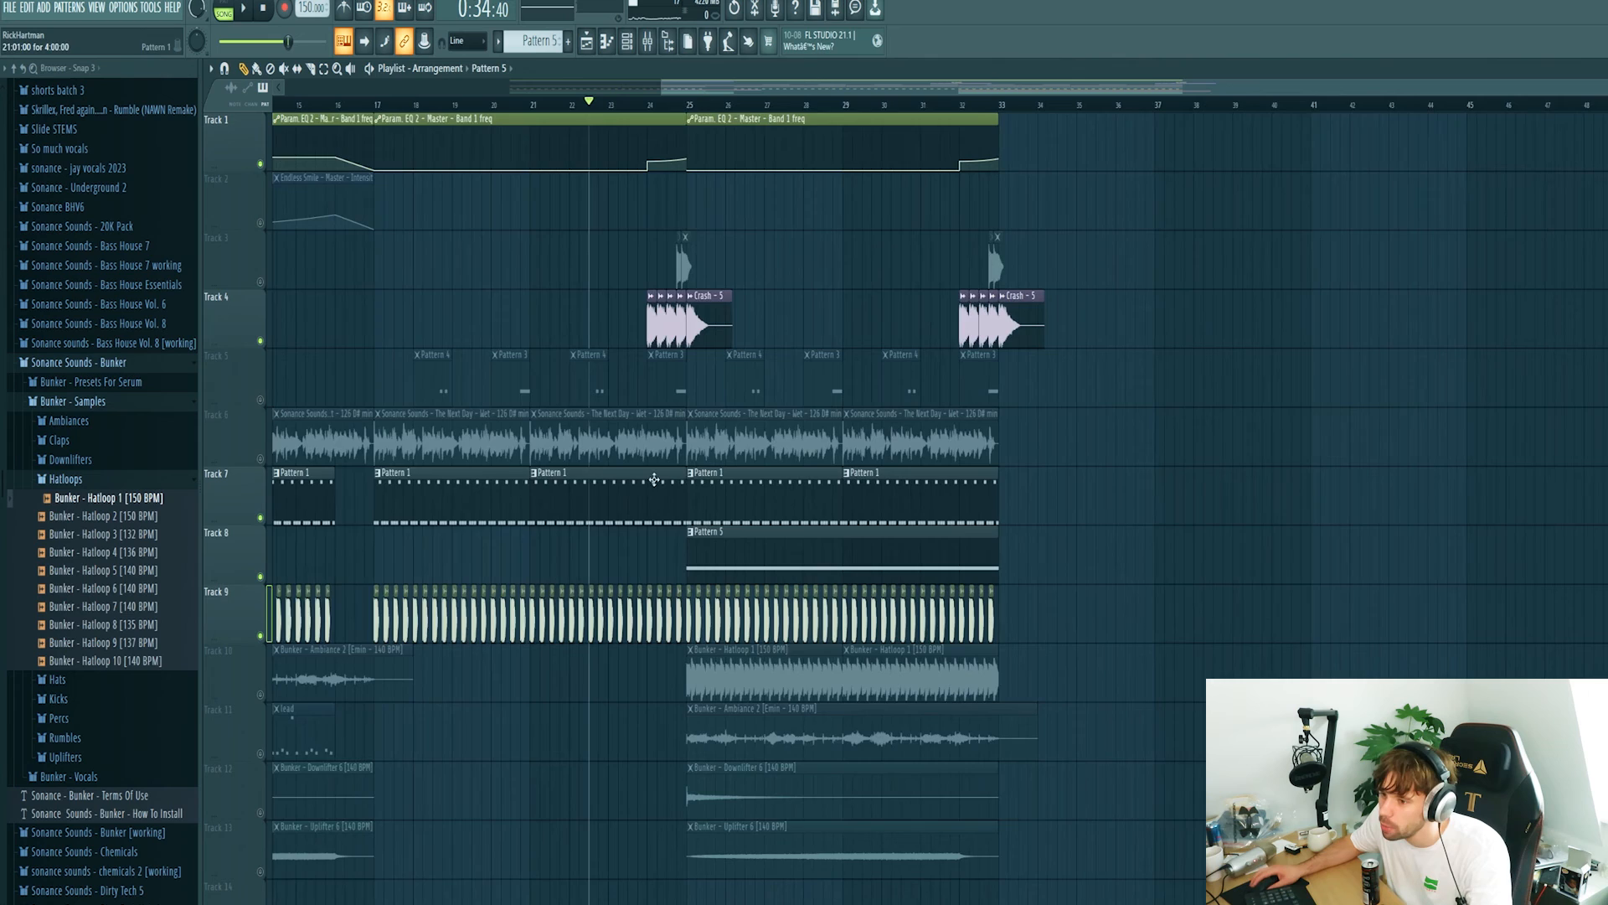
Unmute all playlist tracks and play the arrangement from just before bar 9.
click(578, 413)
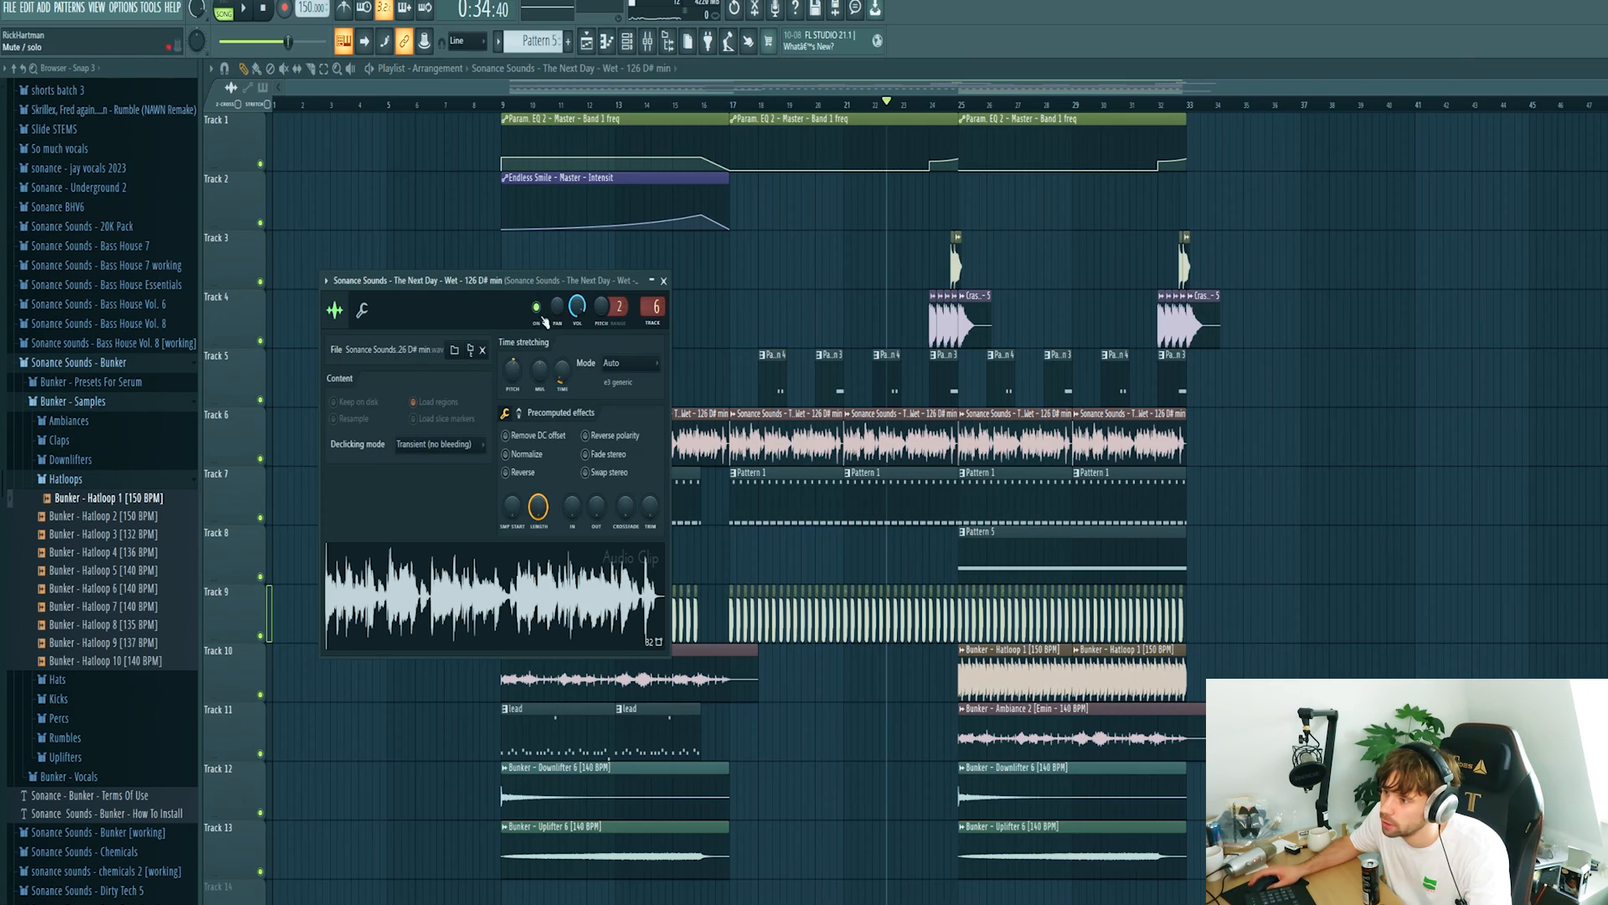
right_click(730, 258)
click(495, 104)
key(space)
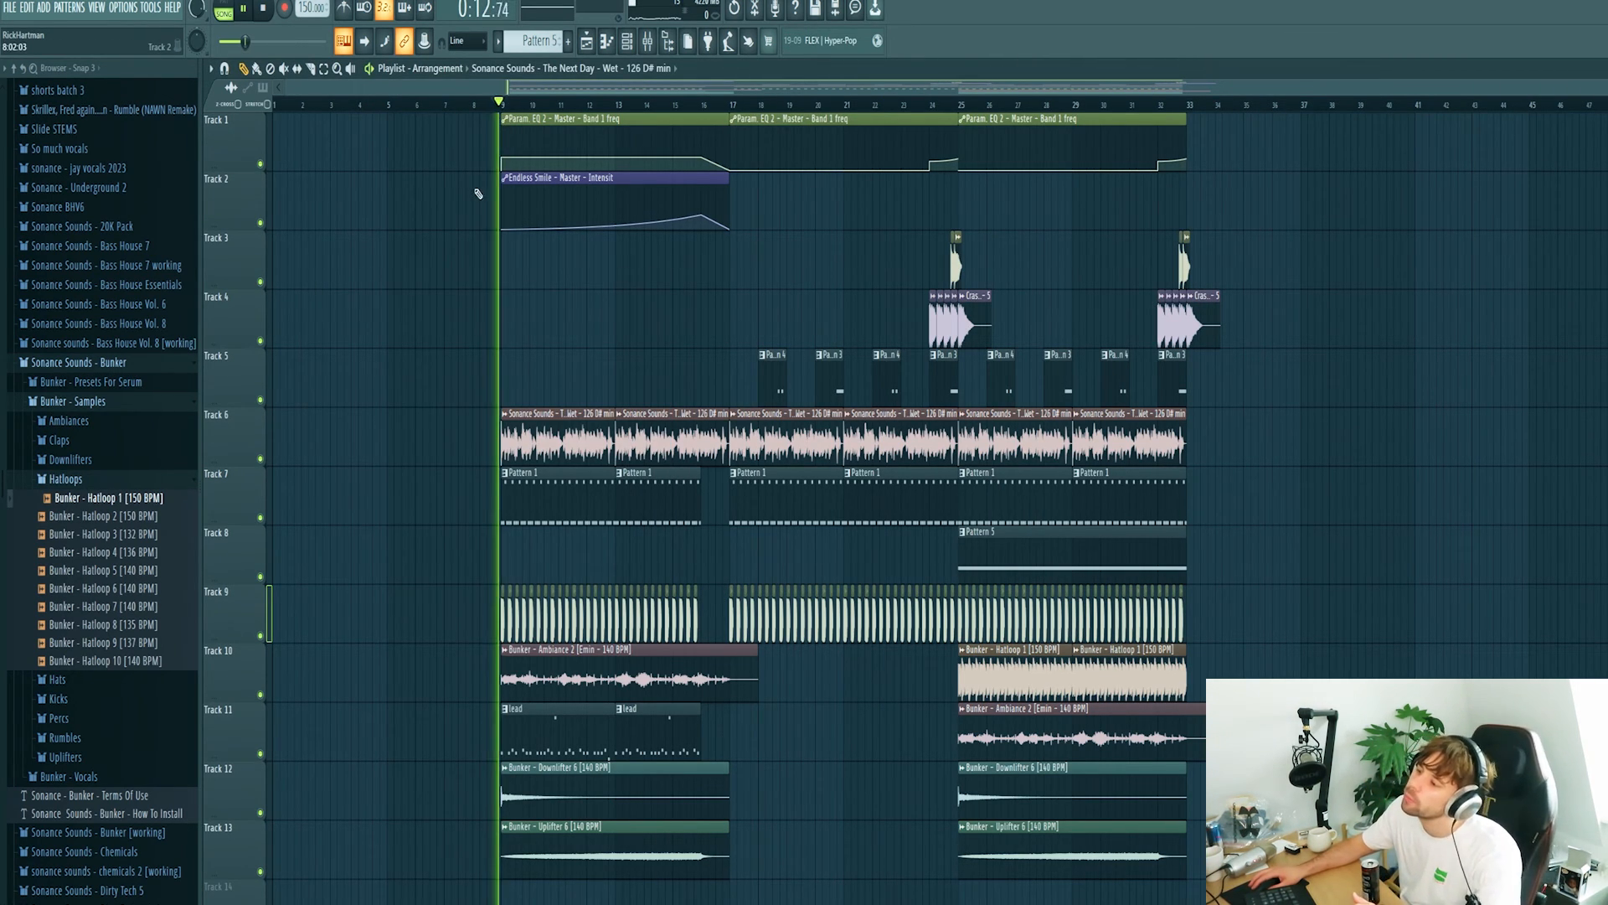
ctrl+scroll(419, 713, up, 3)
ctrl+scroll(420, 713, down, 2)
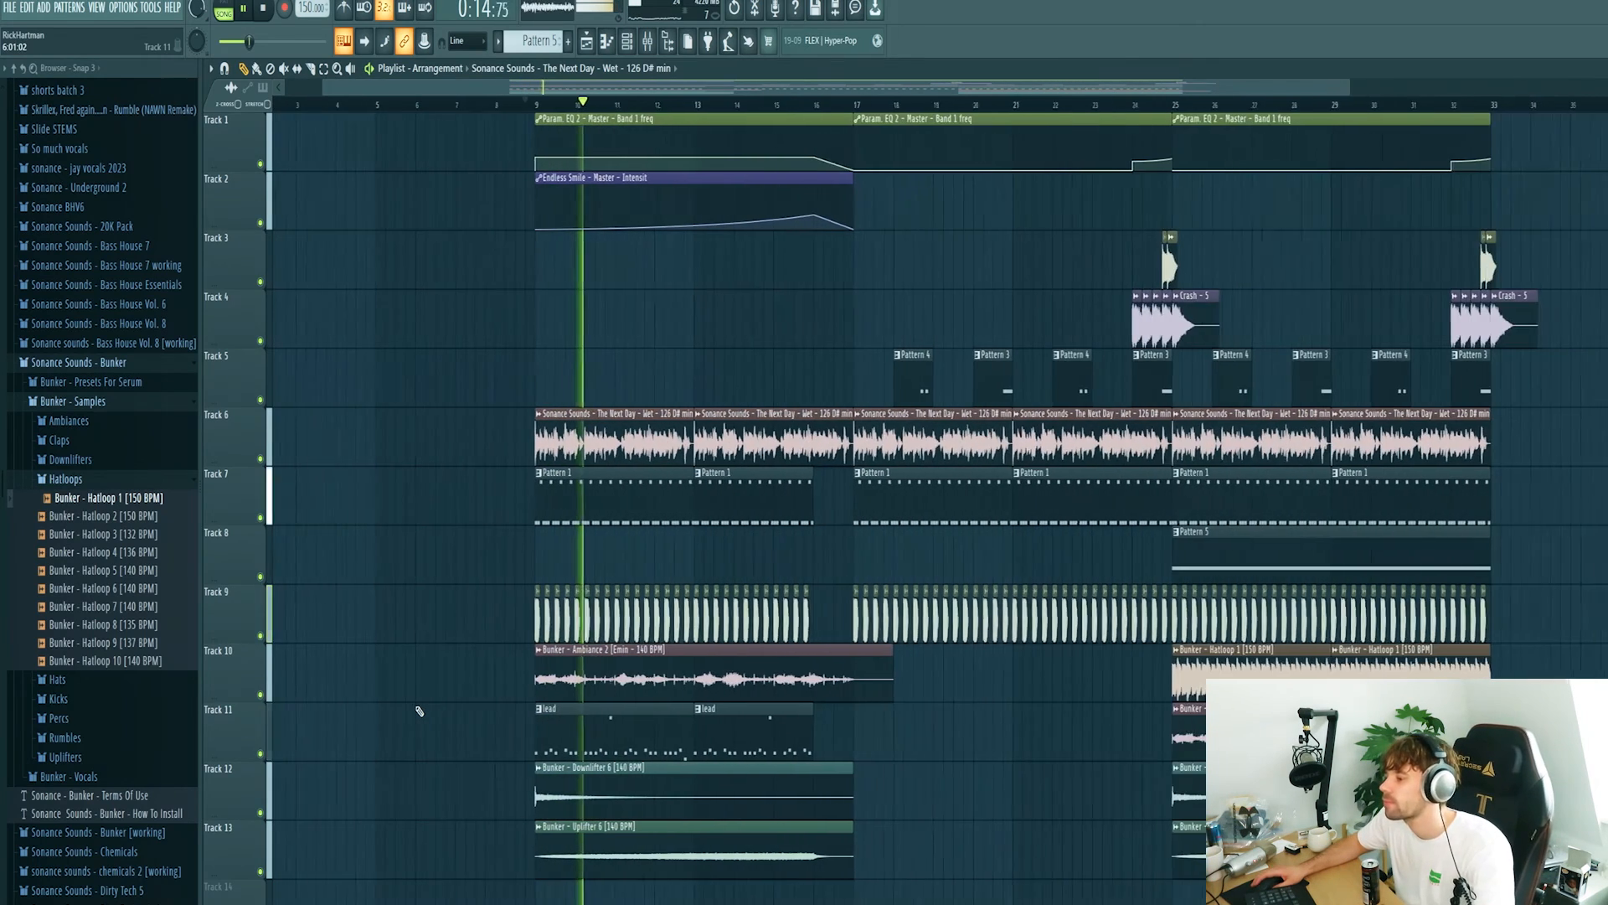
scroll(420, 708, down, 3)
key(space)
Place a one-bar clip of the lead pattern on Track 14 at bar 24 and play from just before it.
click(634, 556)
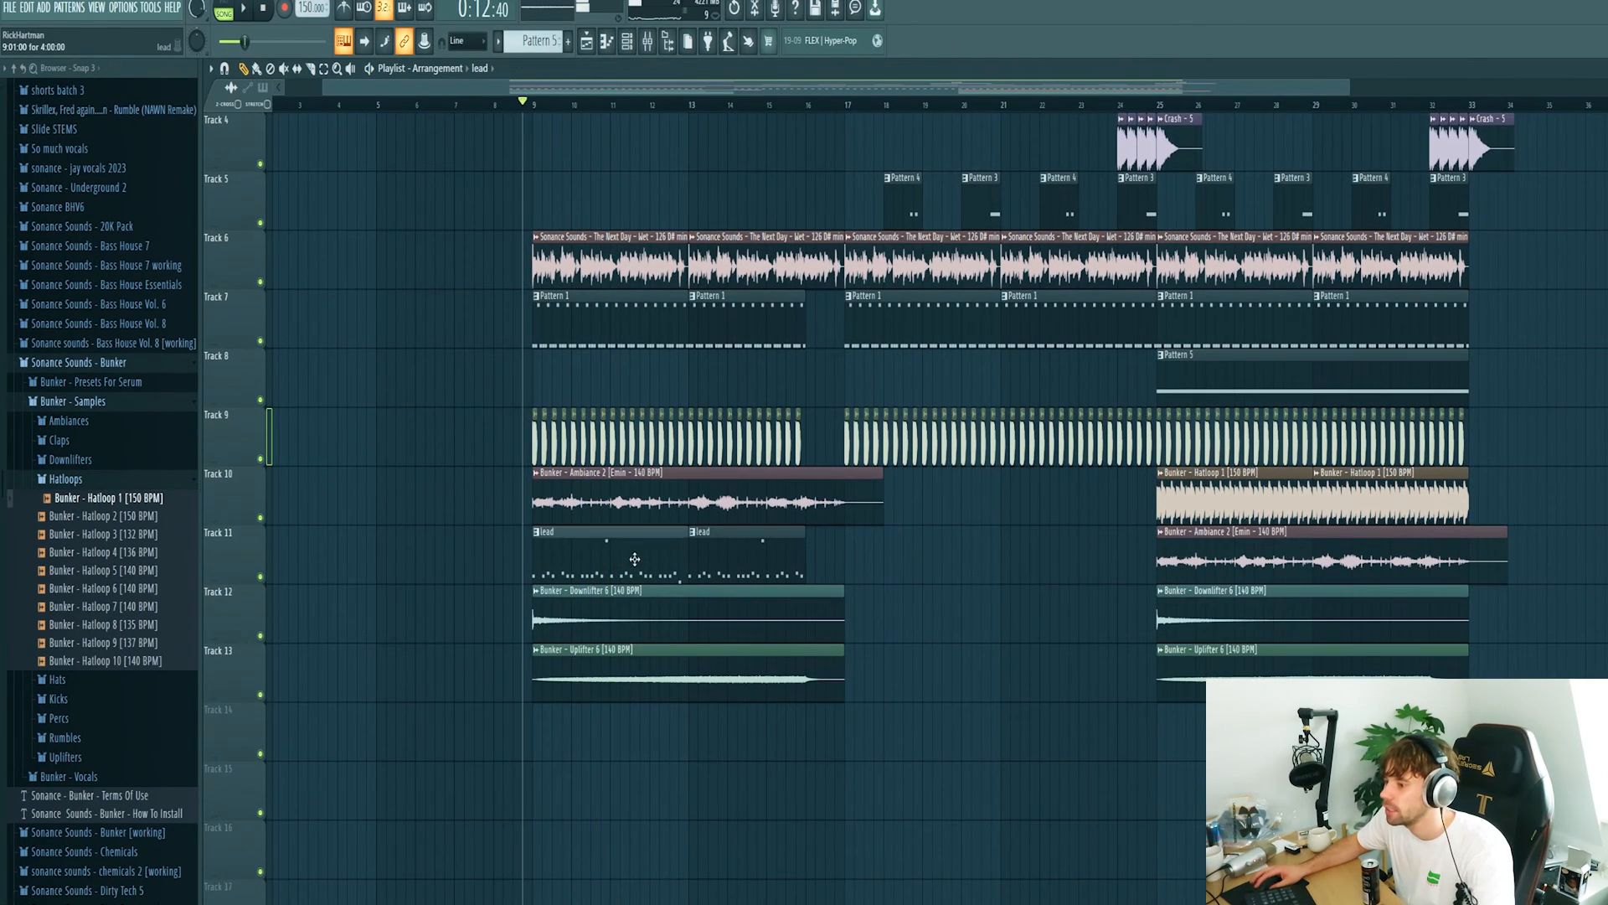
drag(1093, 741, 1123, 775)
click(1099, 106)
key(space)
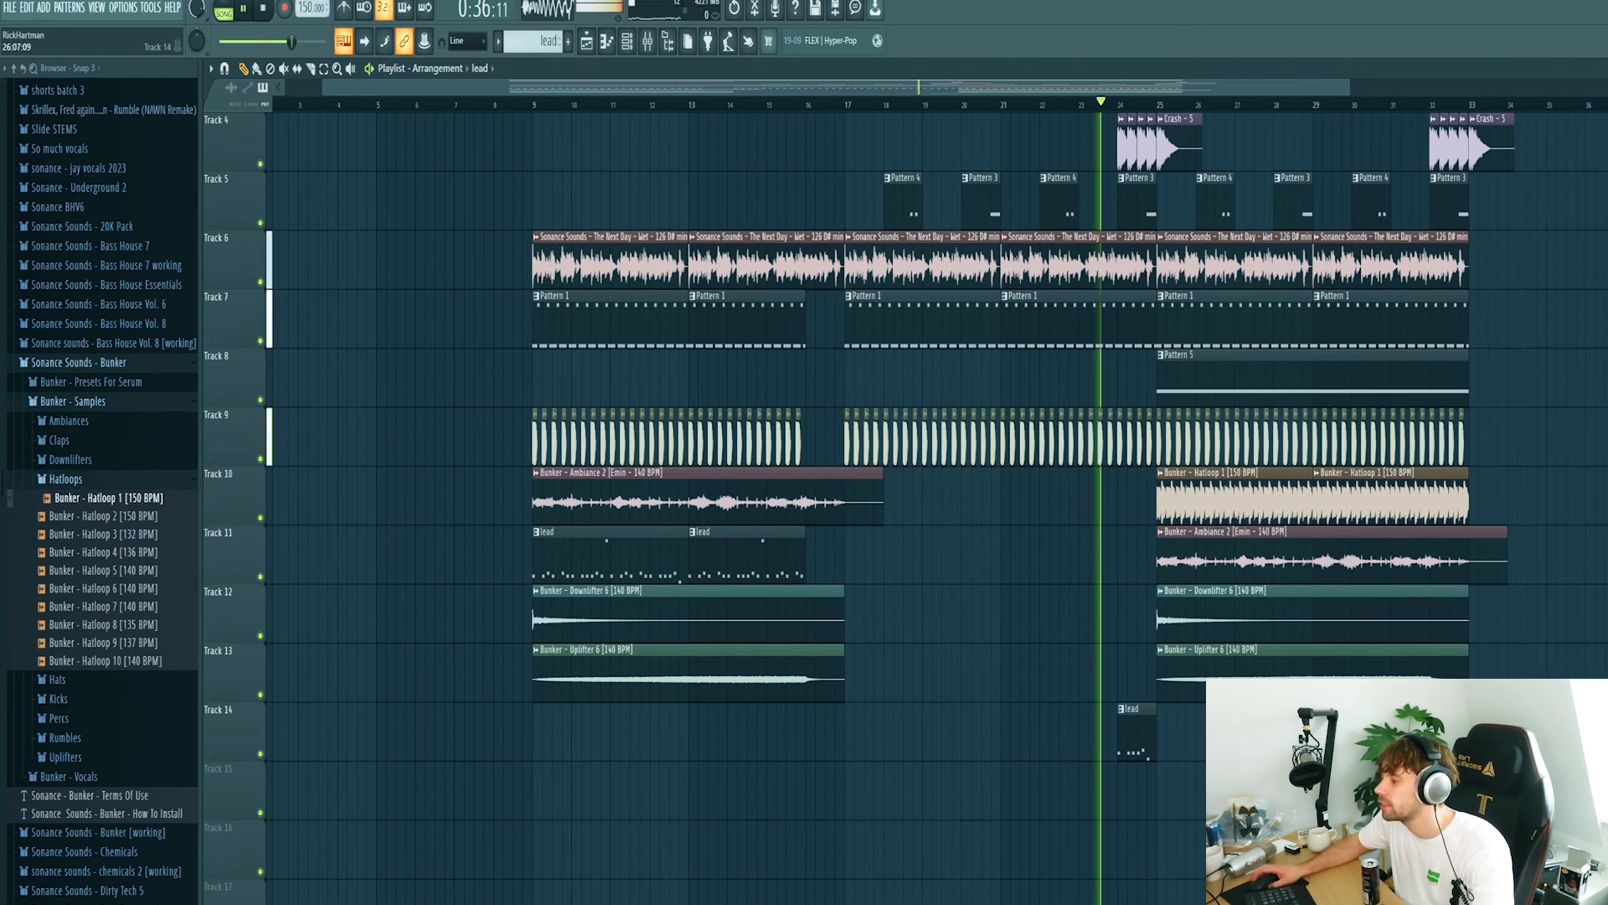
scroll(1023, 650, up, 2)
scroll(1023, 650, down, 2)
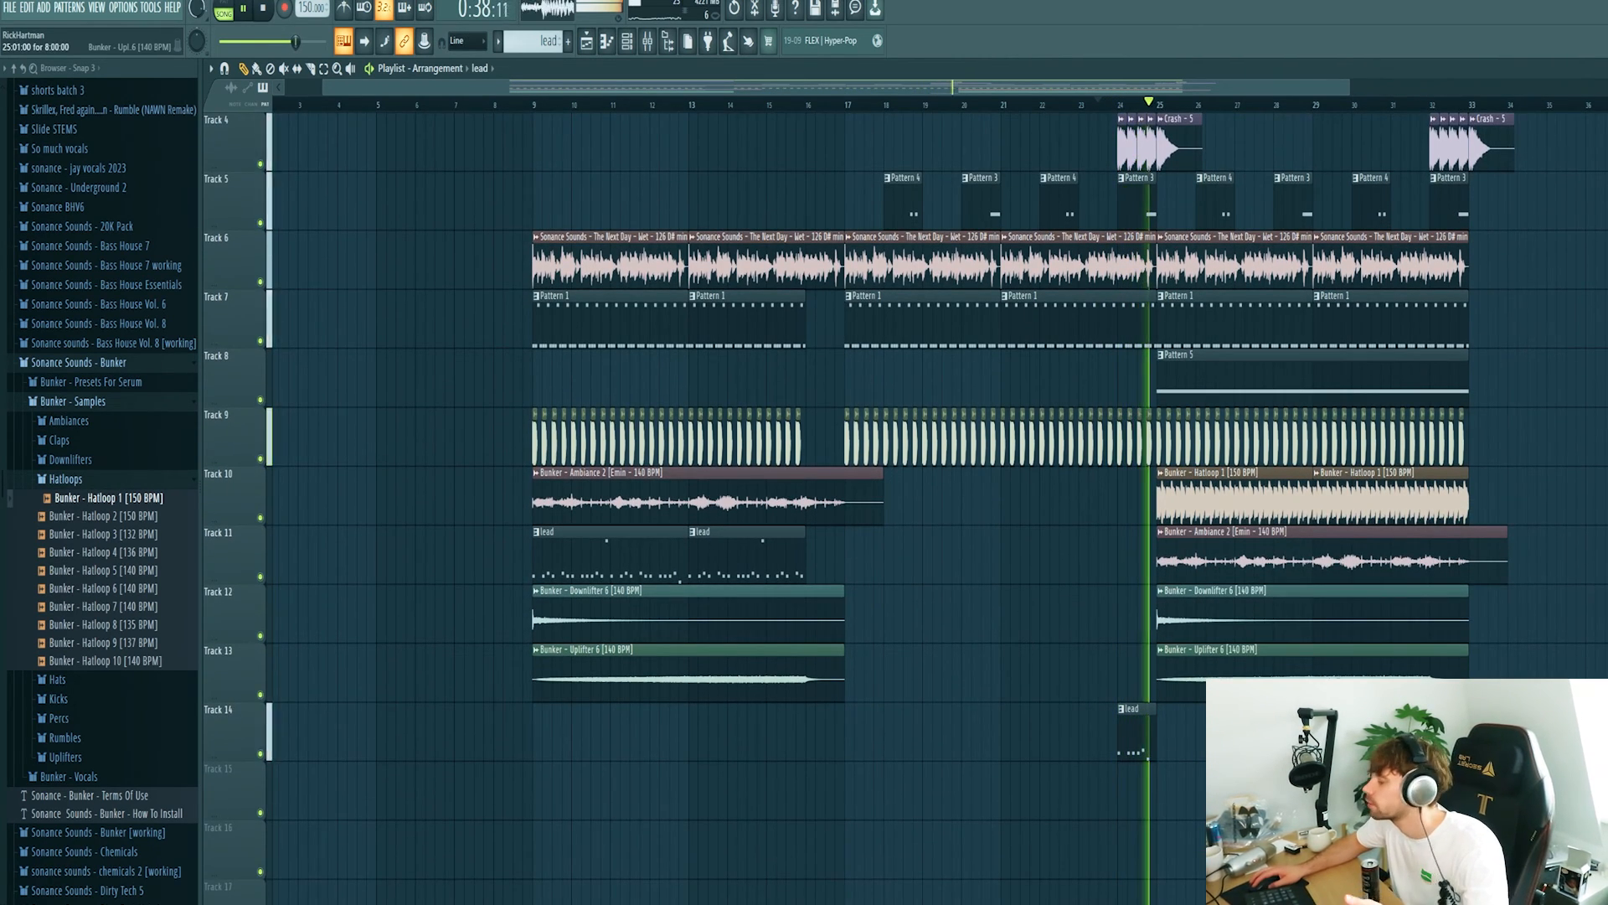
key(space)
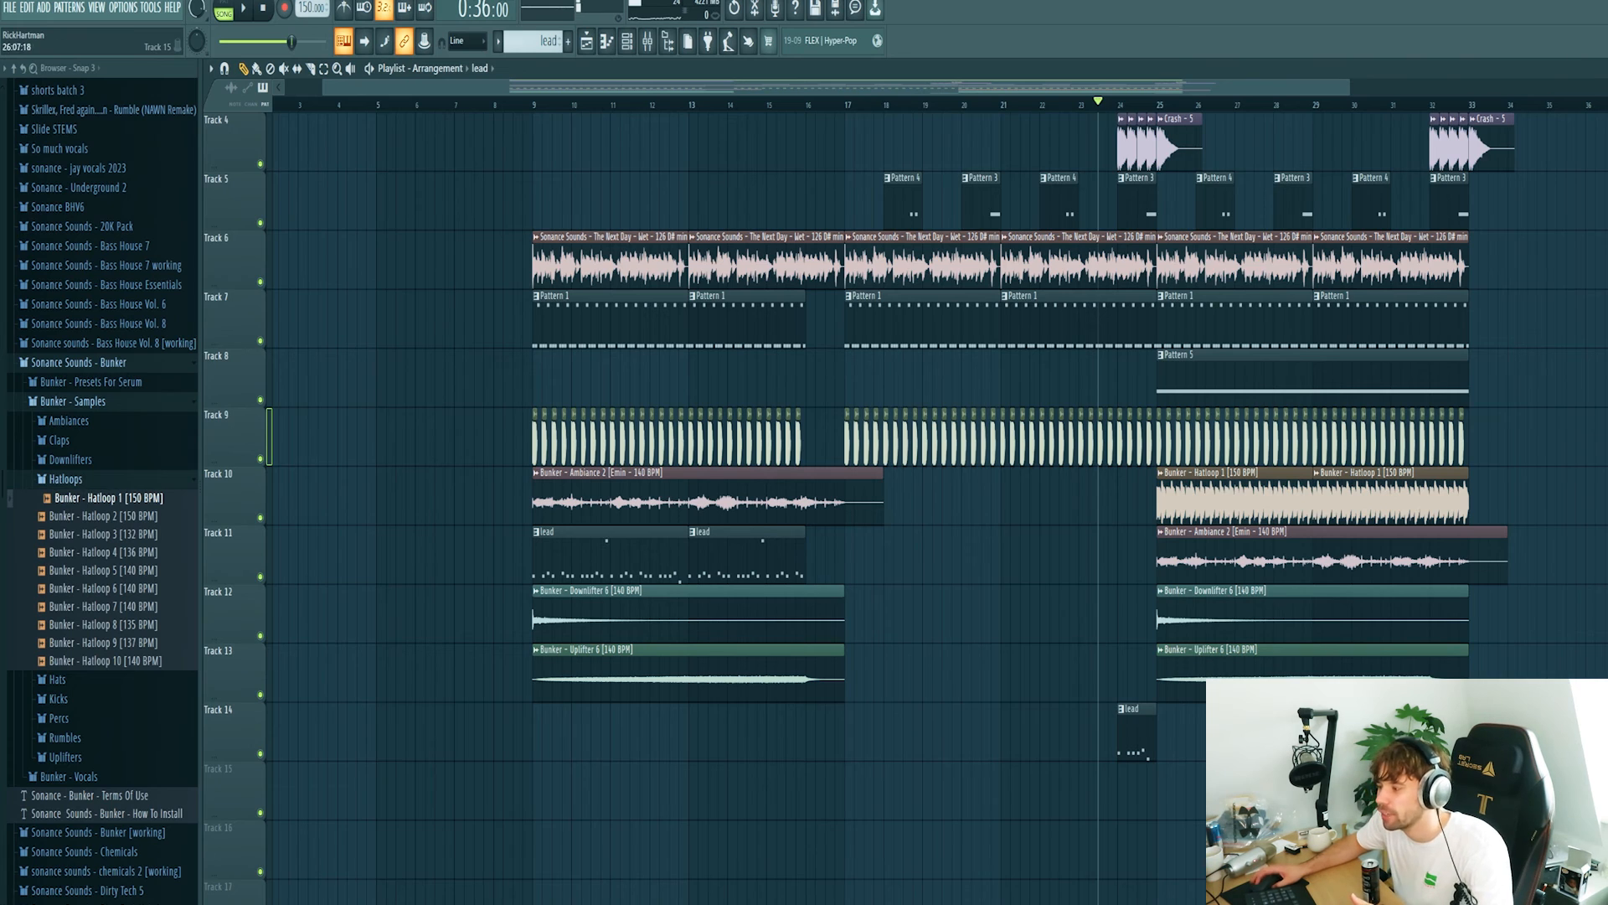
scroll(829, 109, up, 3)
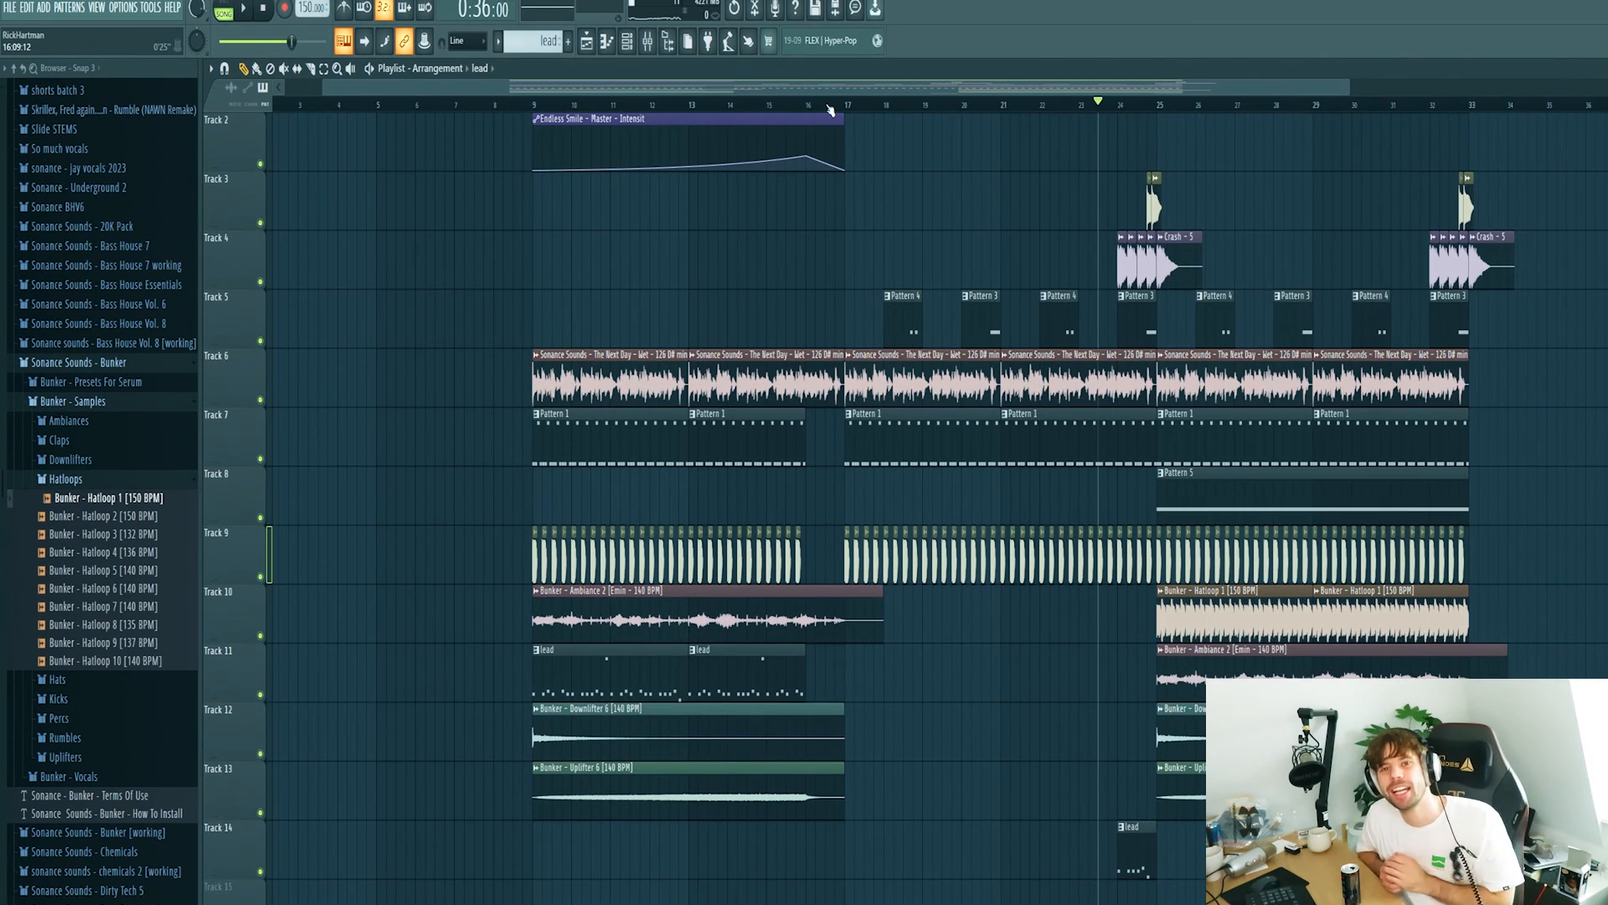